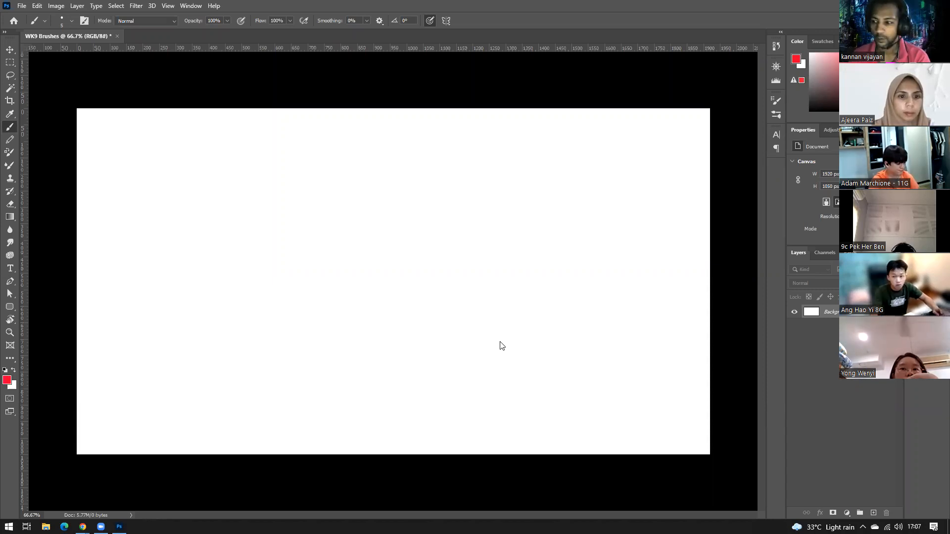
# - Switch to Chrome and examine the mandela art image results for pattern designs
pyautogui.moveTo(119, 526)
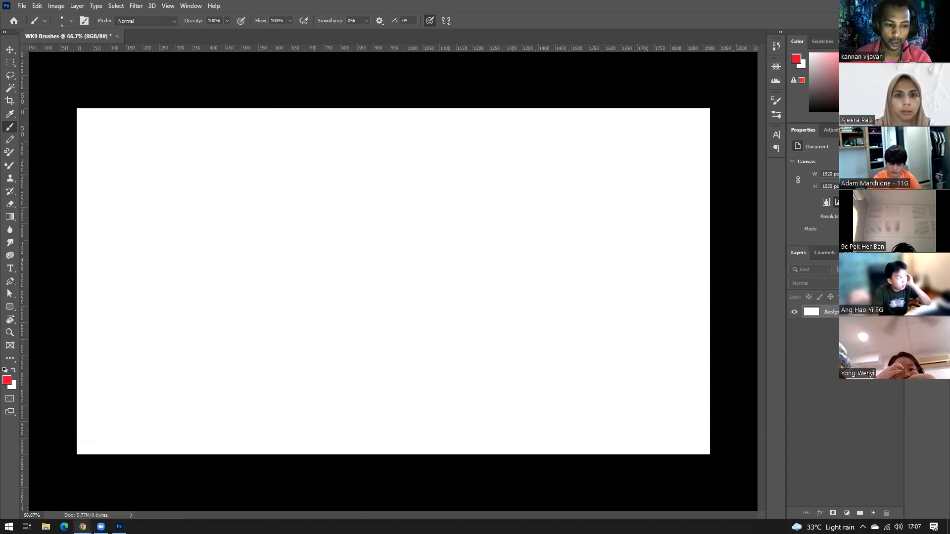
pyautogui.click(85, 515)
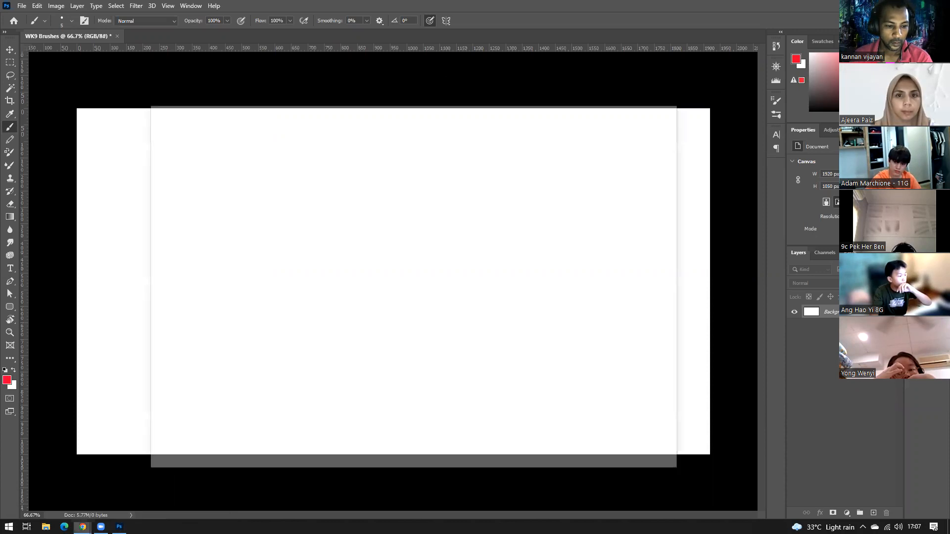
pyautogui.scroll(3, 399, 346)
pyautogui.scroll(2, 398, 346)
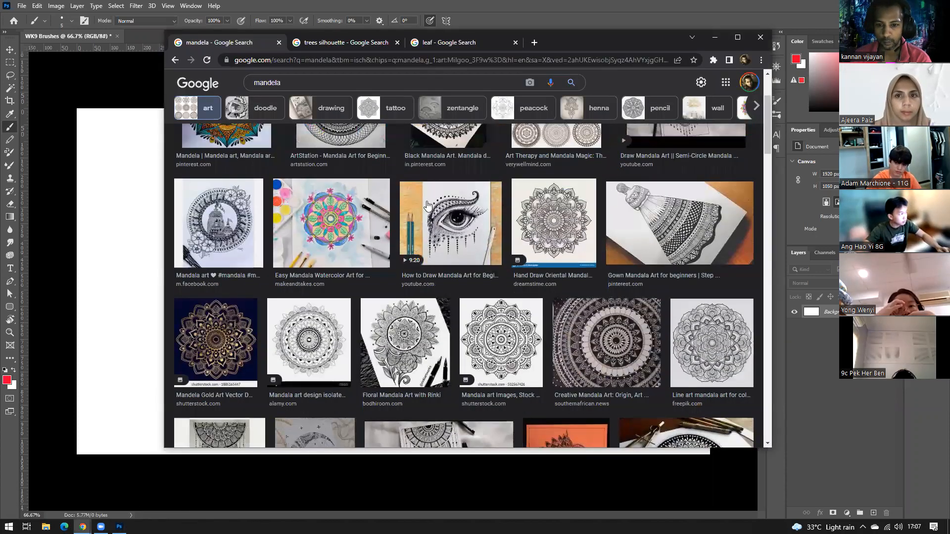
pyautogui.scroll(2, 502, 371)
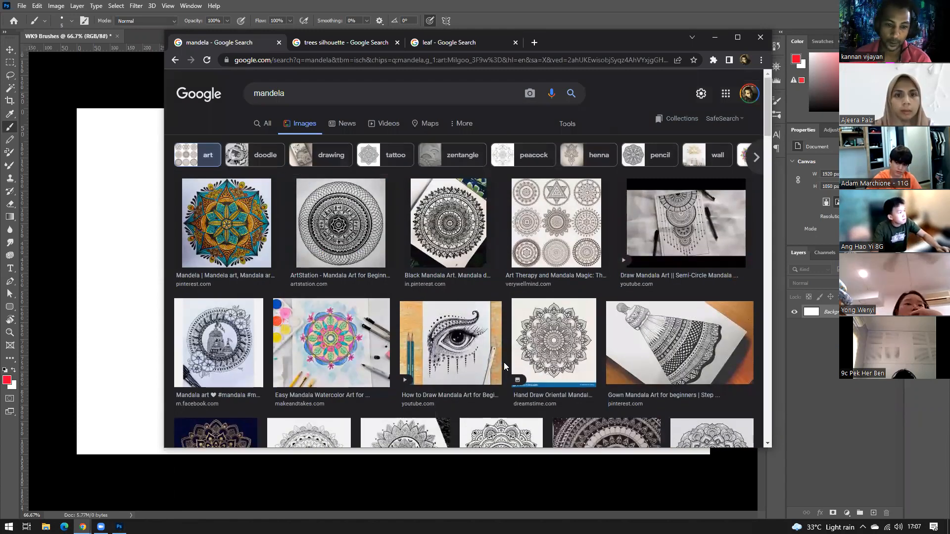
pyautogui.scroll(-5, 504, 364)
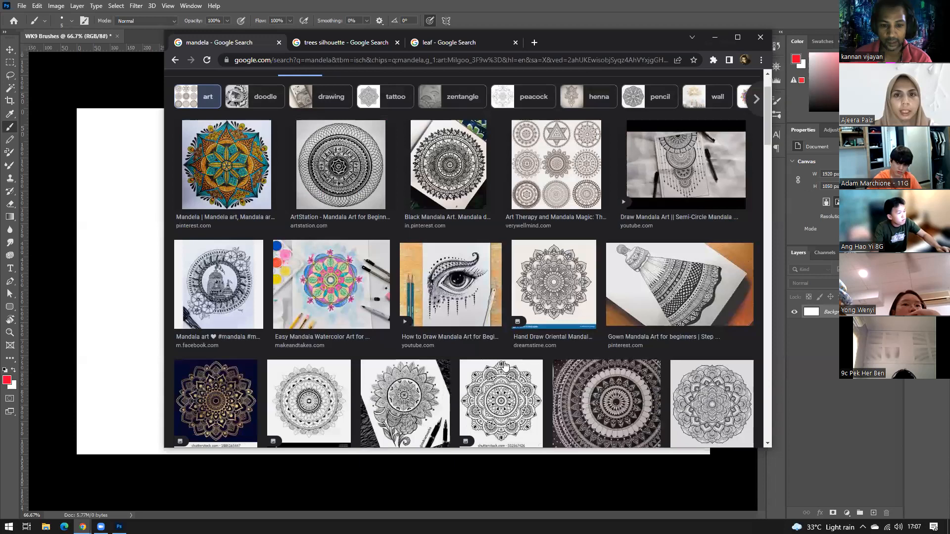
pyautogui.scroll(-2, 503, 366)
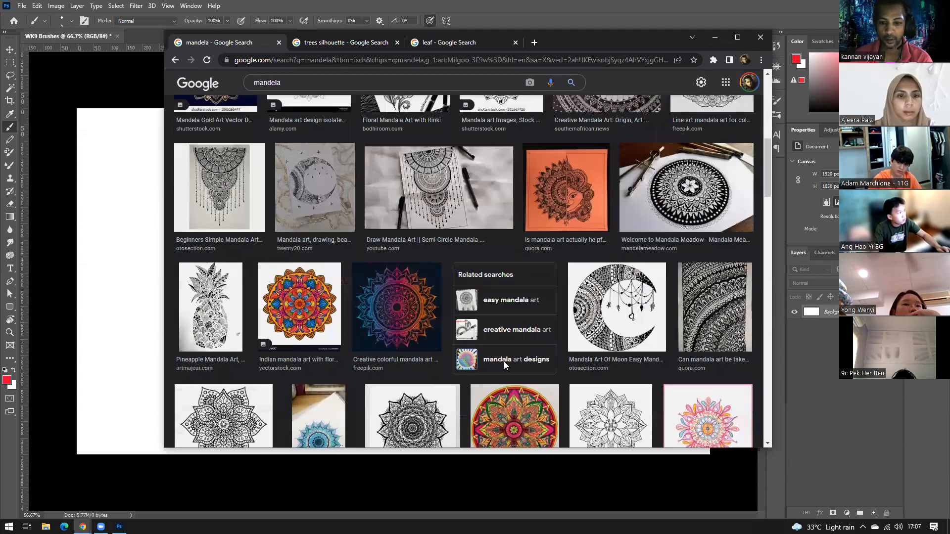
pyautogui.scroll(-3, 503, 361)
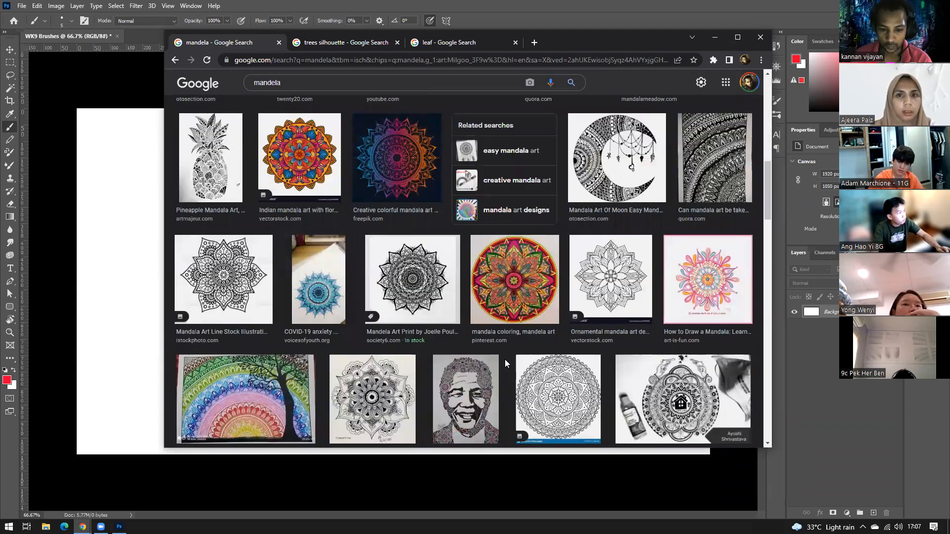
pyautogui.scroll(10, 506, 363)
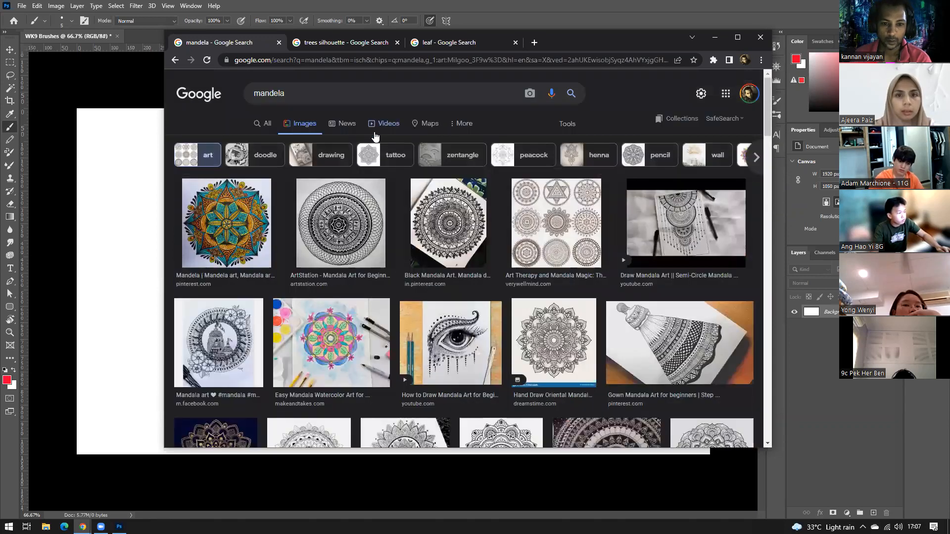
# - Examine the trees silhouette image results in the maximized browser, previewing the first palm tree silhouette sheet
pyautogui.click(346, 43)
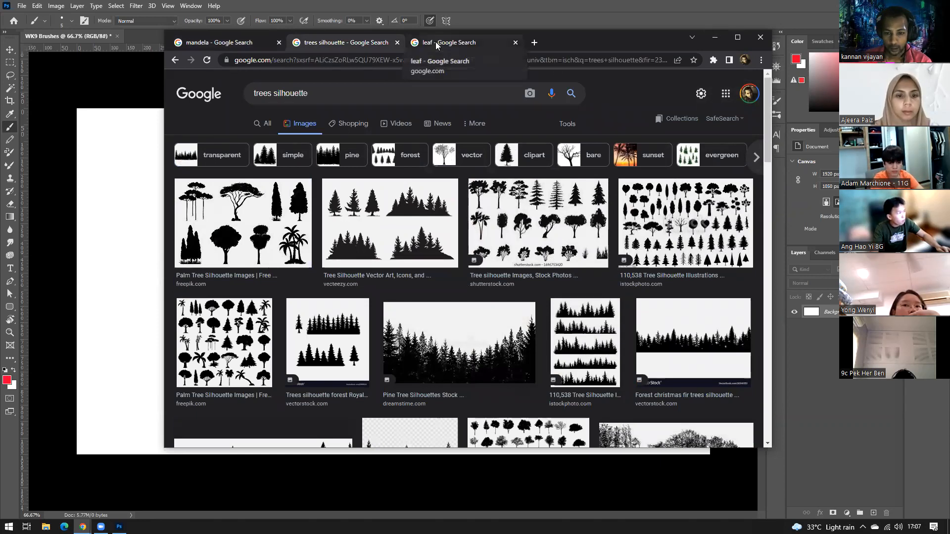
pyautogui.scroll(-5, 490, 291)
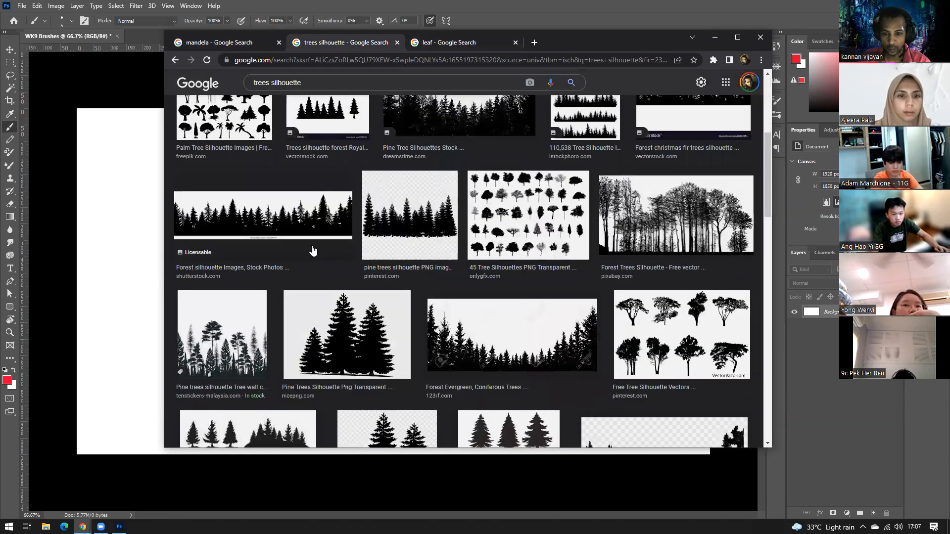
pyautogui.scroll(5, 618, 326)
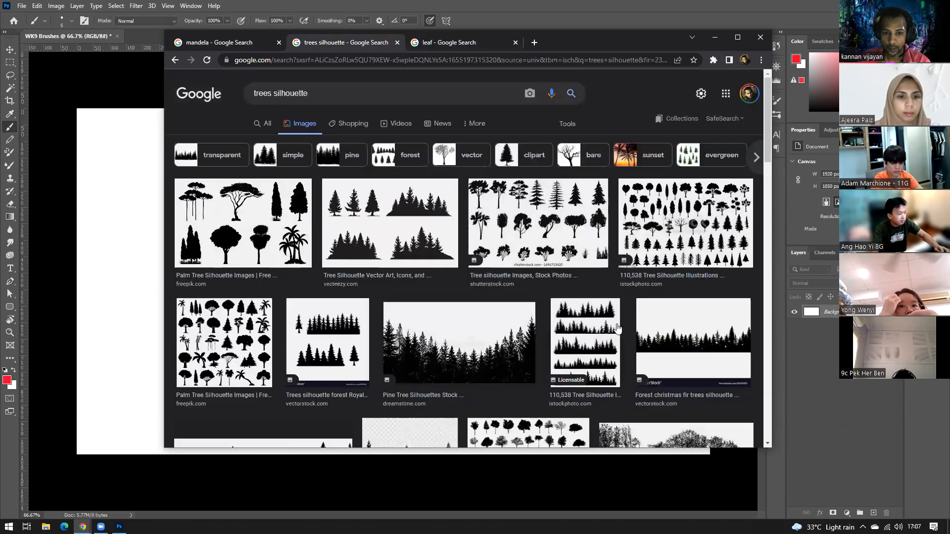
pyautogui.click(269, 244)
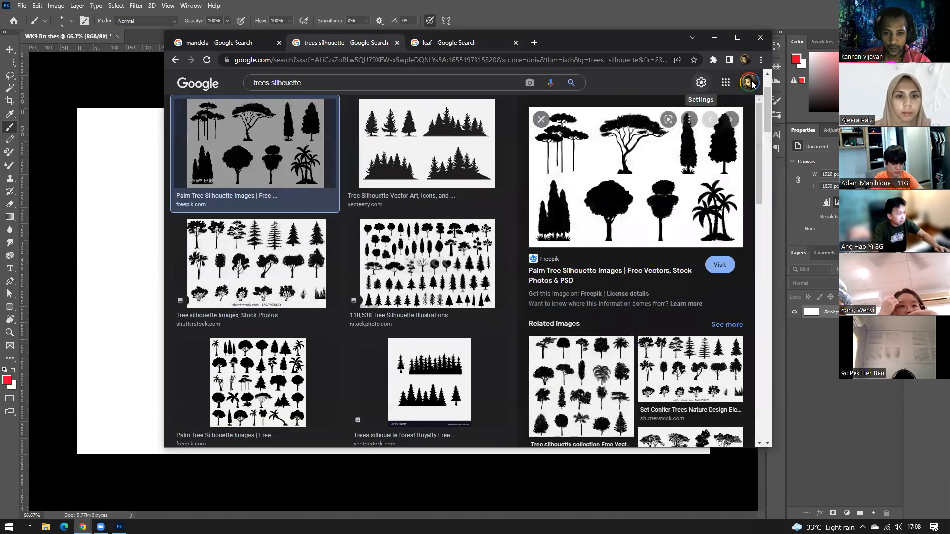
pyautogui.click(738, 37)
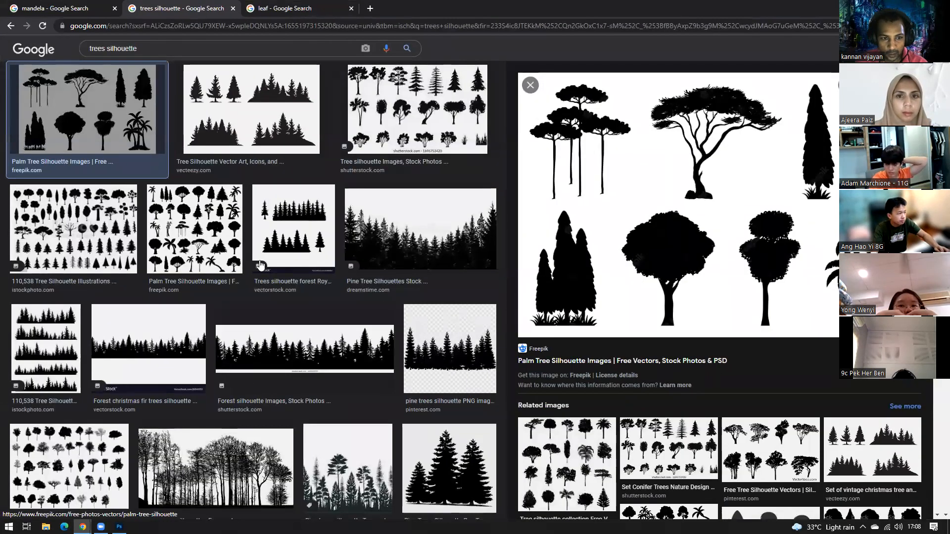
pyautogui.scroll(2, 137, 238)
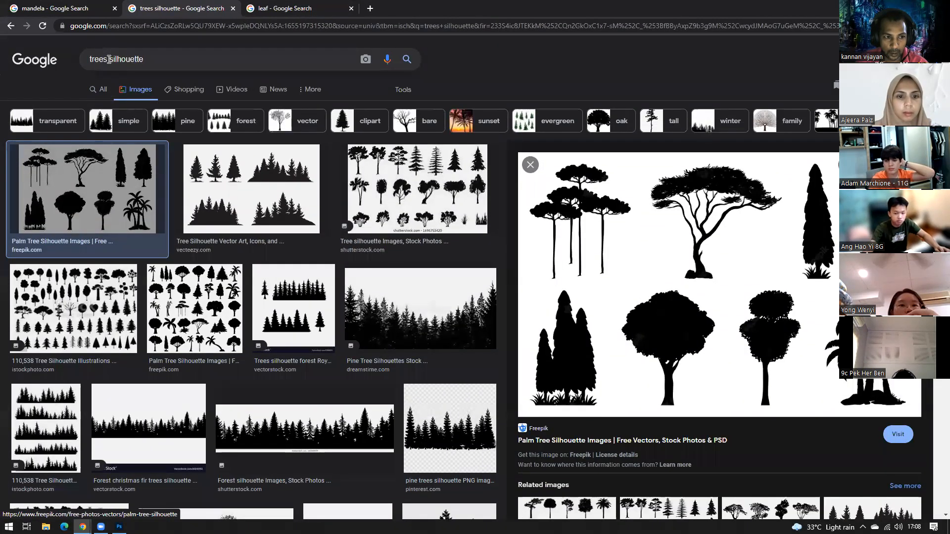
pyautogui.doubleClick(107, 58)
pyautogui.click(180, 60)
pyautogui.hotkey('ctrl', 'a')
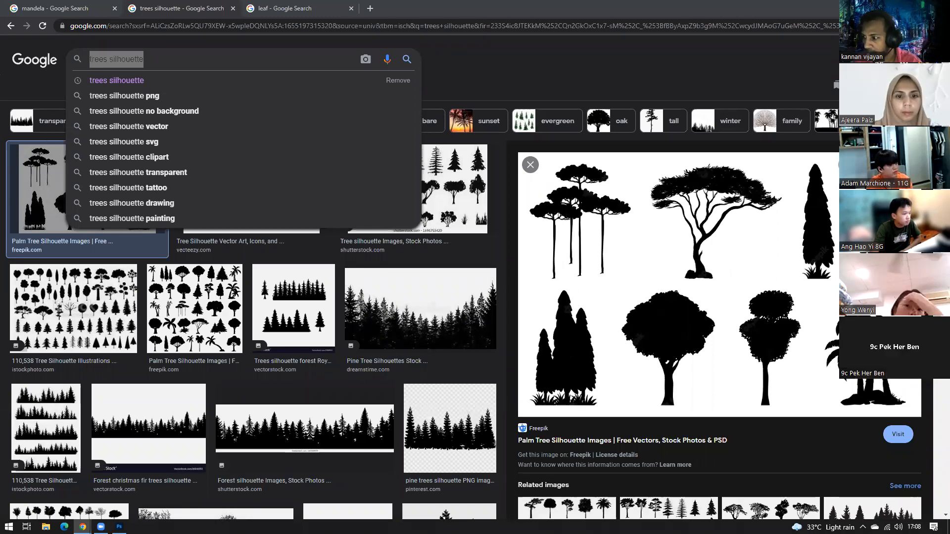
pyautogui.click(473, 52)
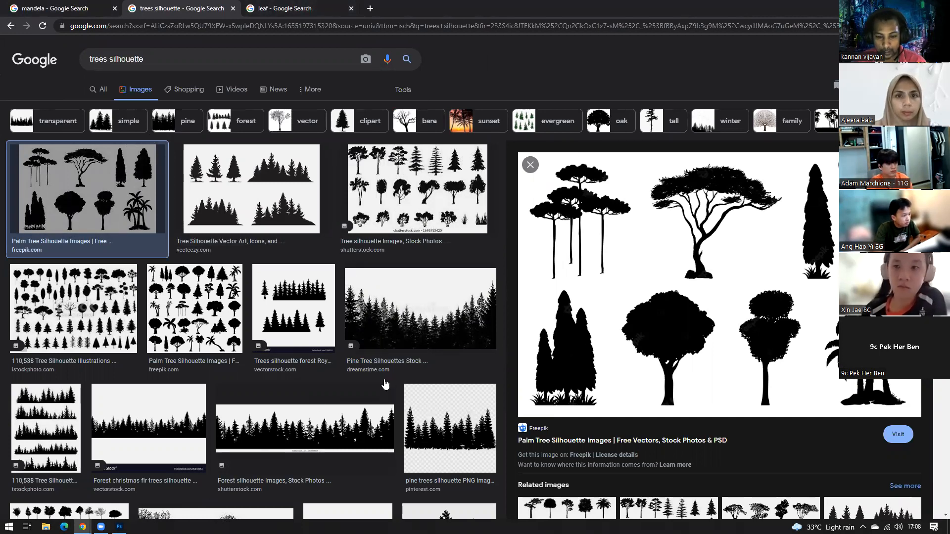
pyautogui.scroll(-5, 386, 385)
pyautogui.scroll(-5, 341, 402)
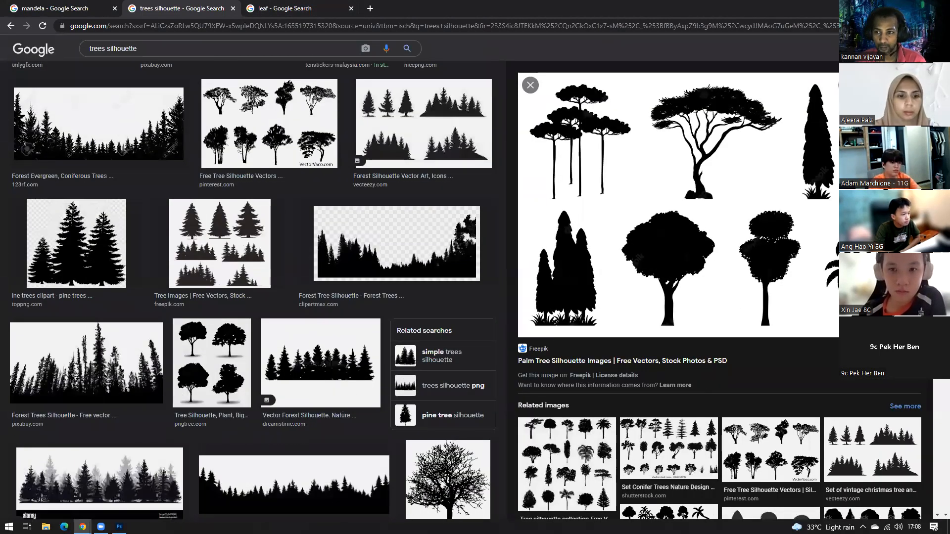
# - Return to Photoshop and add a new empty layer above the background of the WK9 Brushes document
pyautogui.hotkey('alt', 'Tab')
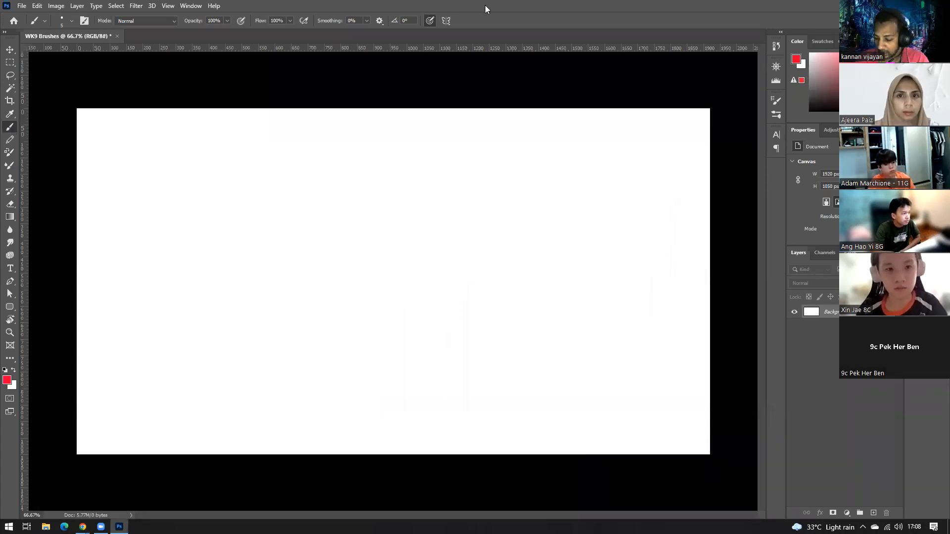
pyautogui.click(874, 513)
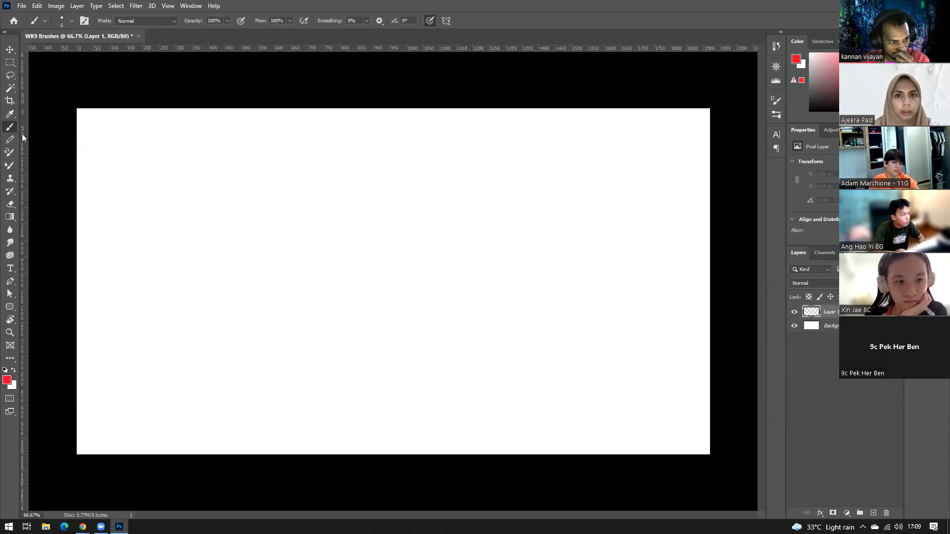
# - Review the brush preset picker and its options for importing, appending and managing brushes
pyautogui.click(72, 22)
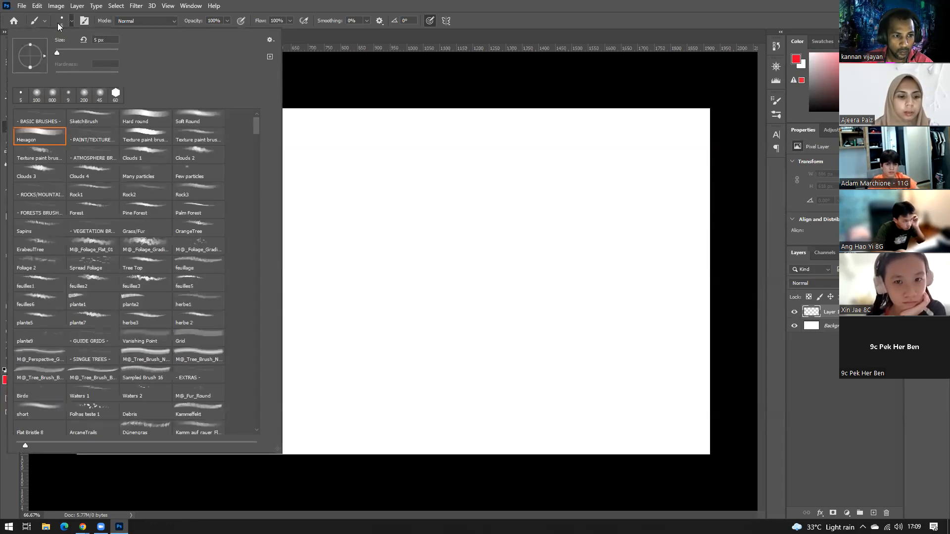
pyautogui.click(533, 24)
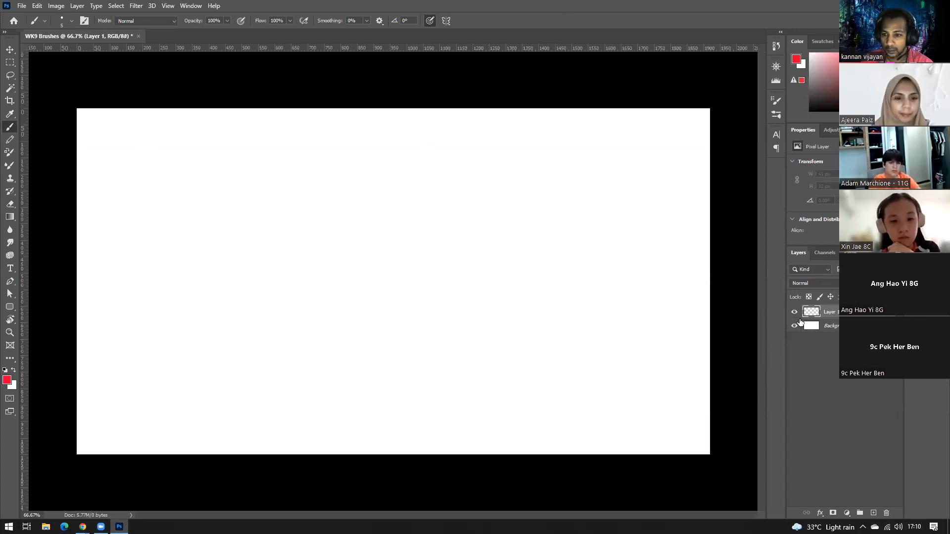
pyautogui.click(71, 22)
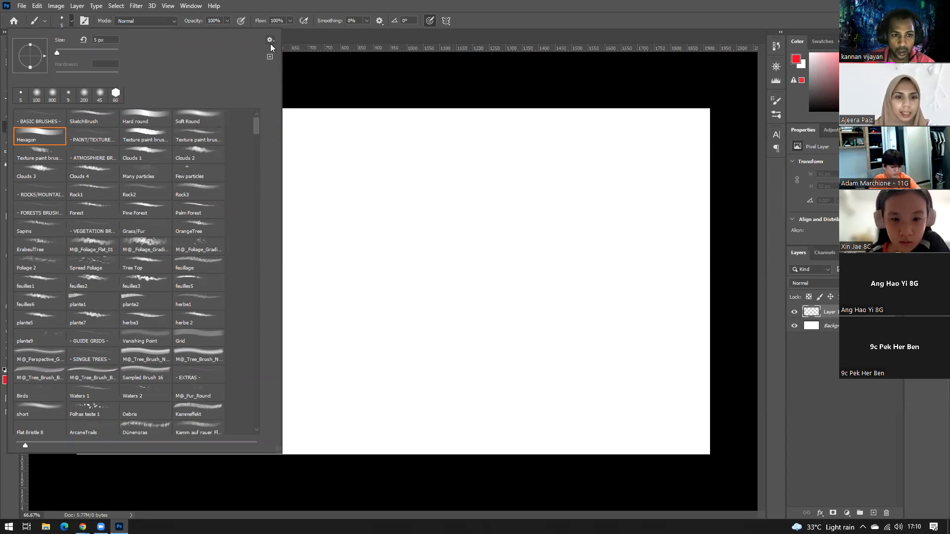
pyautogui.moveTo(256, 119)
pyautogui.mouseDown()
pyautogui.moveTo(244, 321)
pyautogui.moveTo(262, 111)
pyautogui.mouseUp()
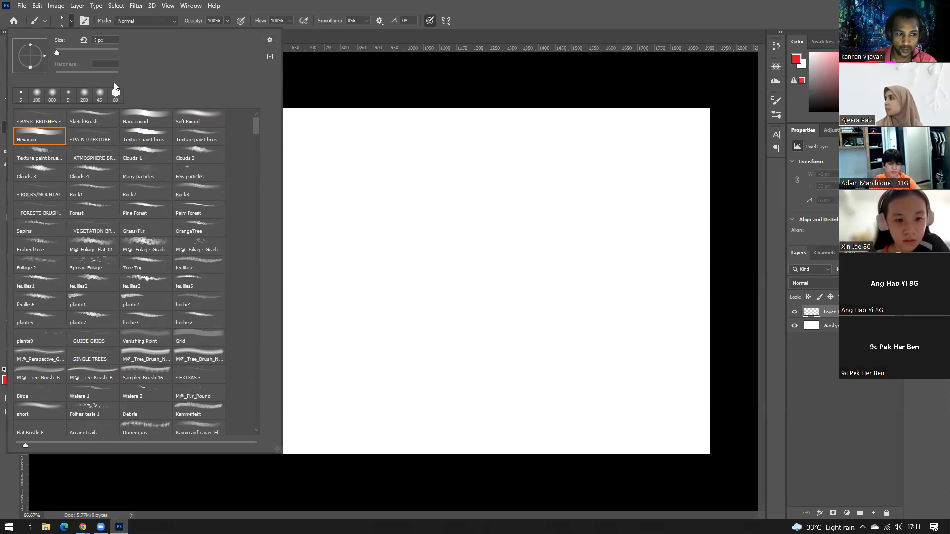
pyautogui.click(269, 41)
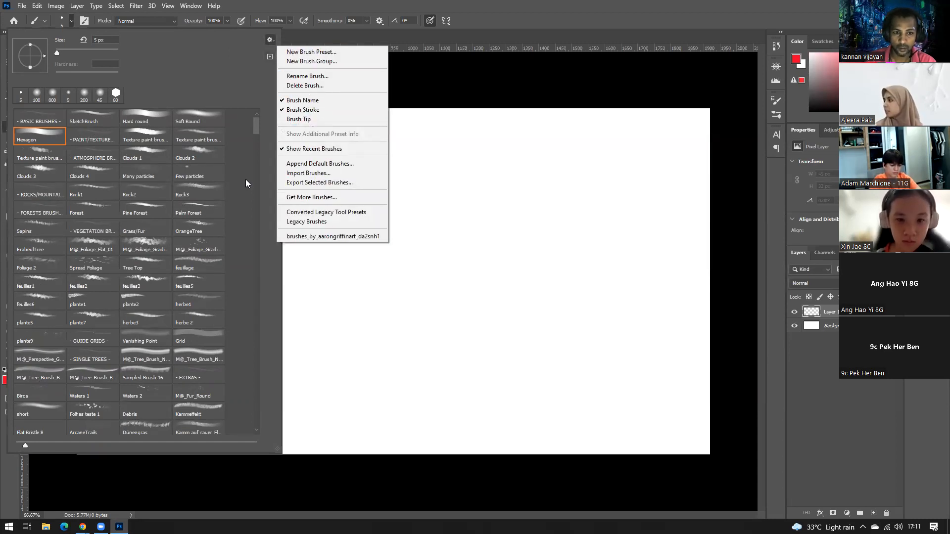
pyautogui.doubleClick(271, 43)
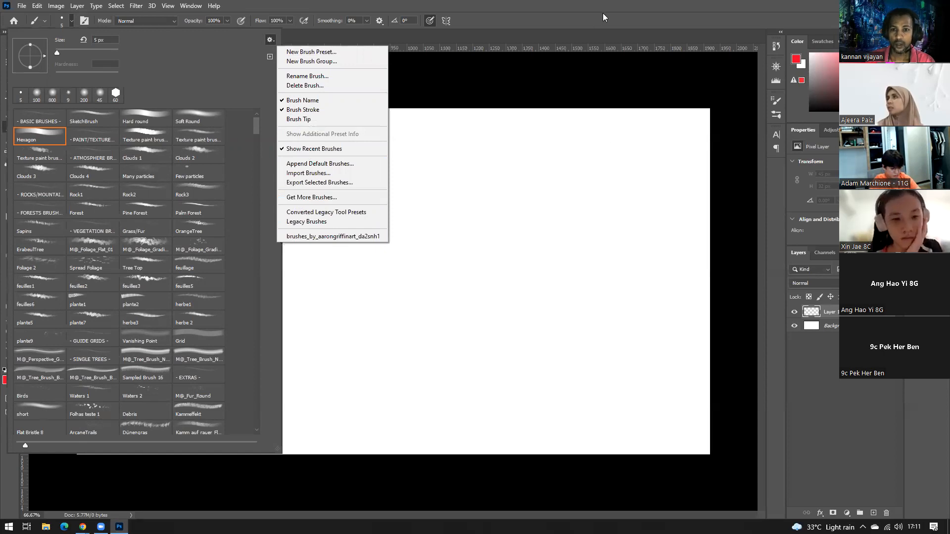
pyautogui.click(286, 73)
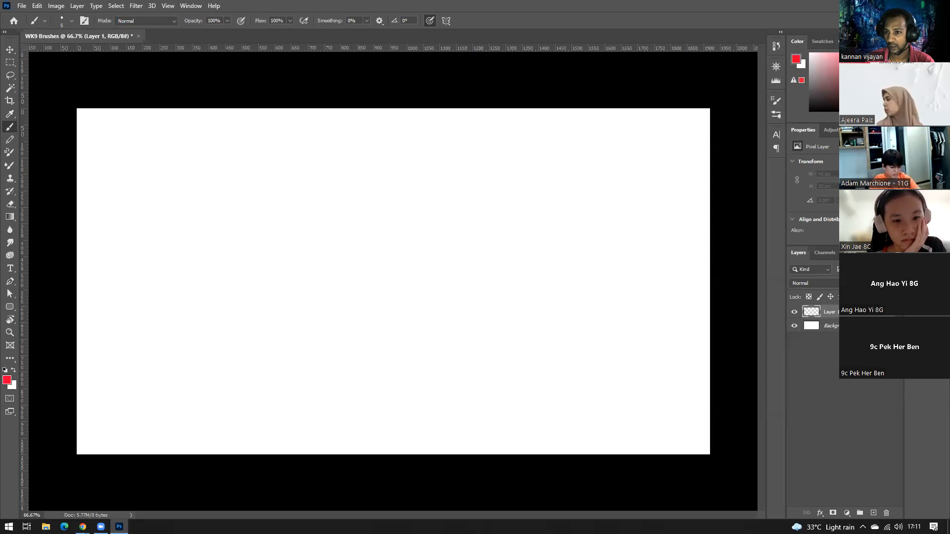
# - Display the Brushes panel and make it taller to show more brush presets
pyautogui.doubleClick(812, 32)
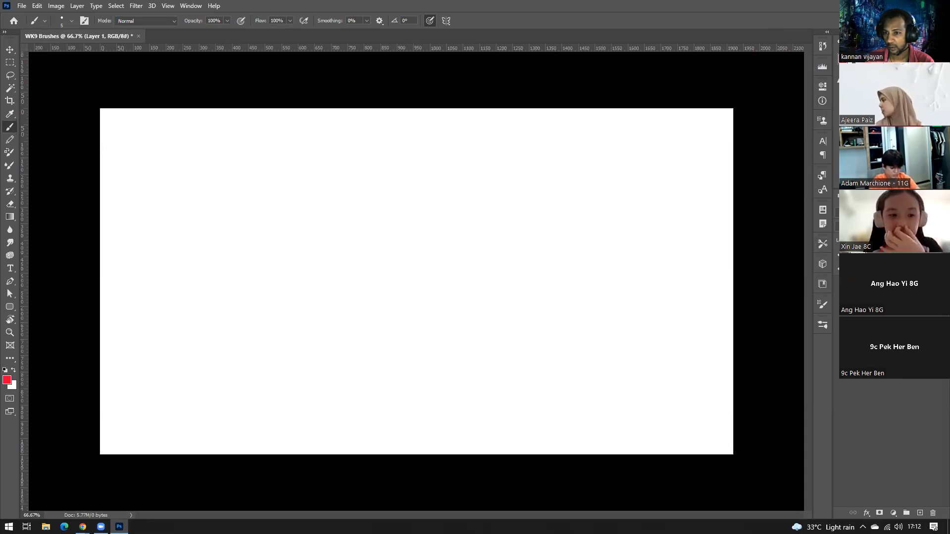
pyautogui.doubleClick(822, 32)
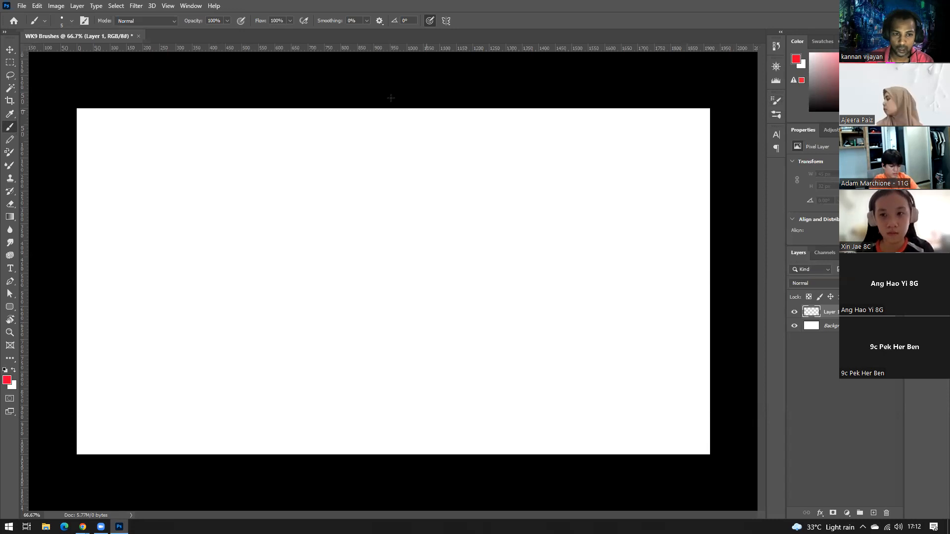
pyautogui.click(191, 6)
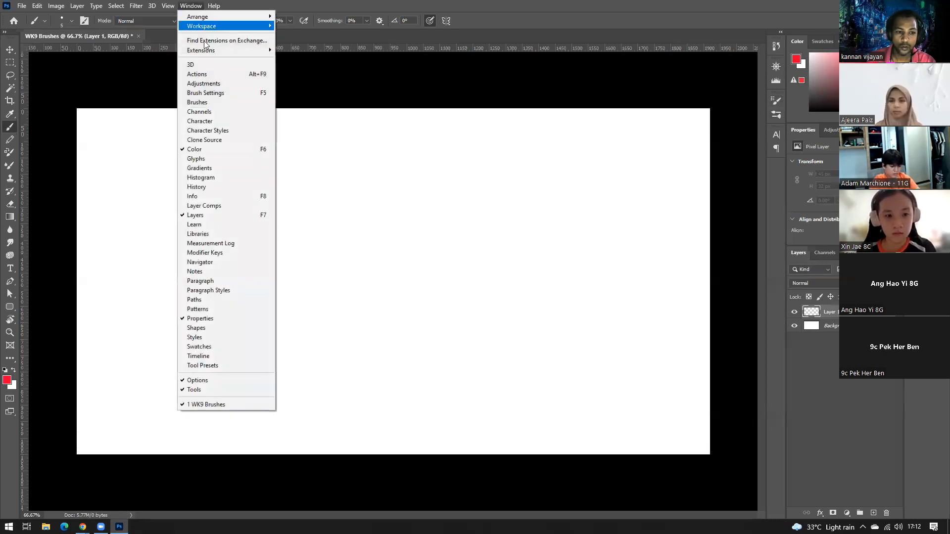
pyautogui.click(211, 103)
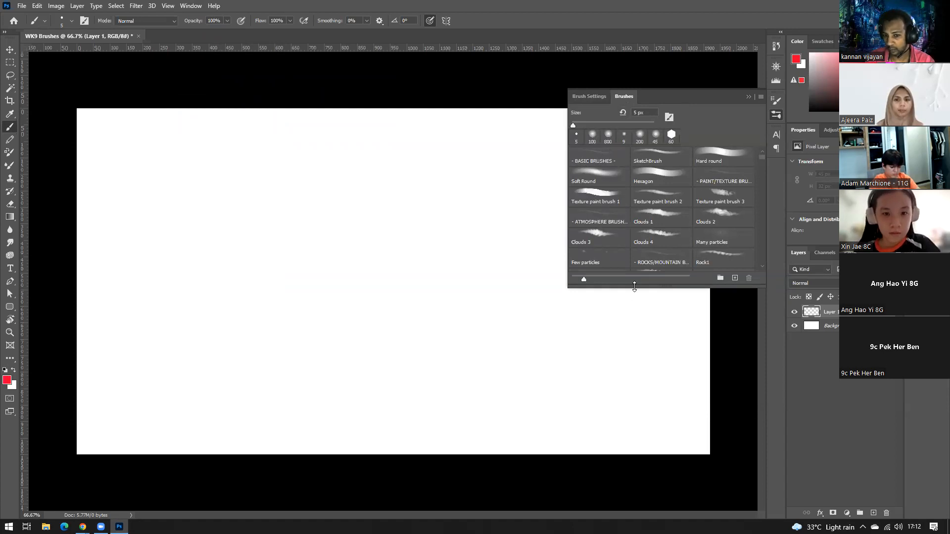
pyautogui.moveTo(634, 287); pyautogui.dragTo(638, 417)
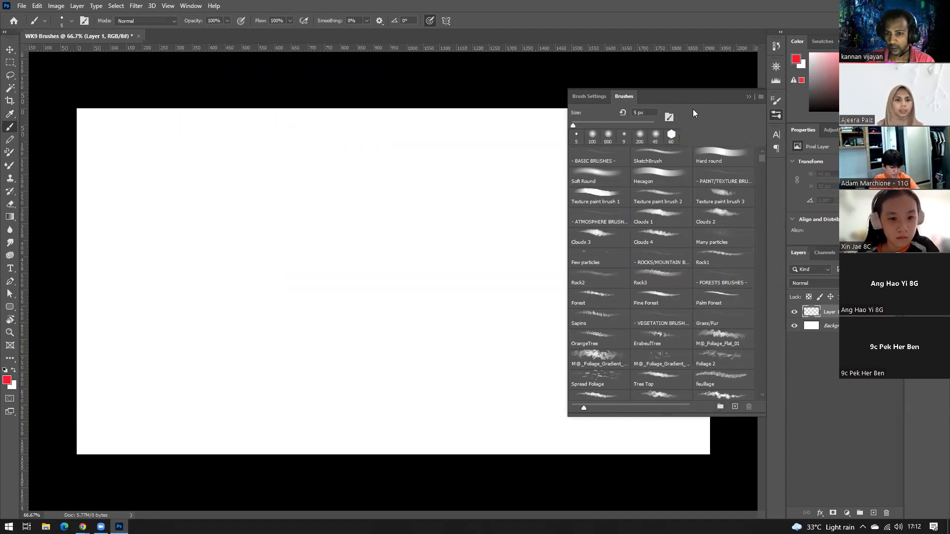
pyautogui.click(761, 98)
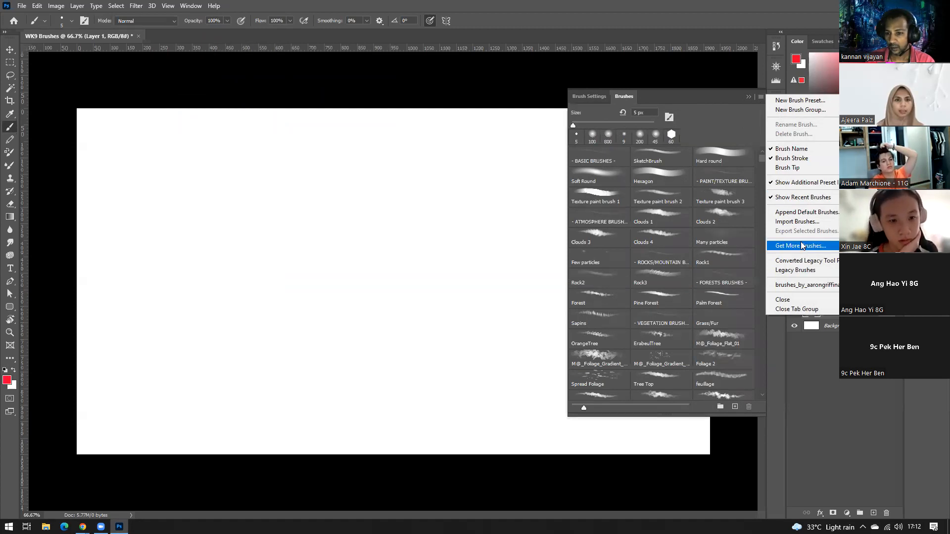
pyautogui.click(803, 272)
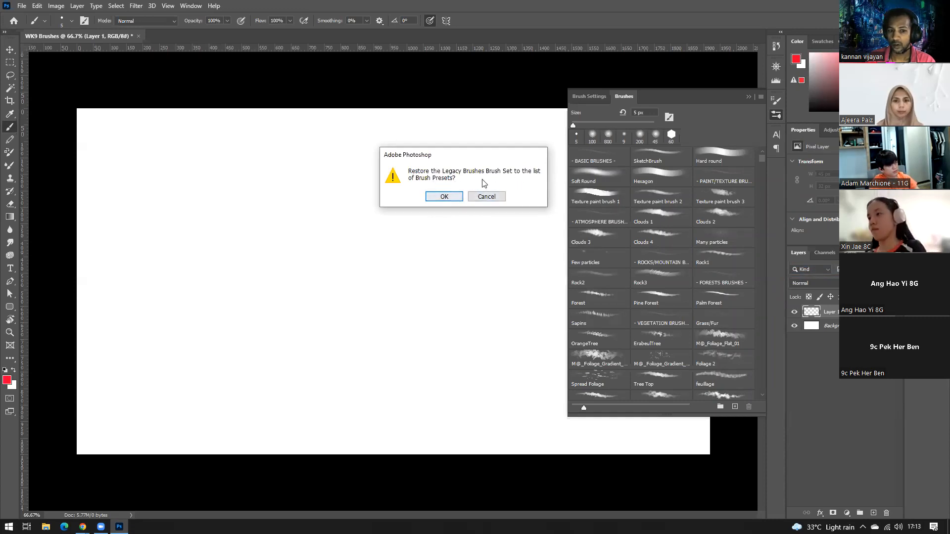
pyautogui.click(486, 197)
# - Append the default brushes to the brush presets and expand the General Brushes group
pyautogui.click(761, 97)
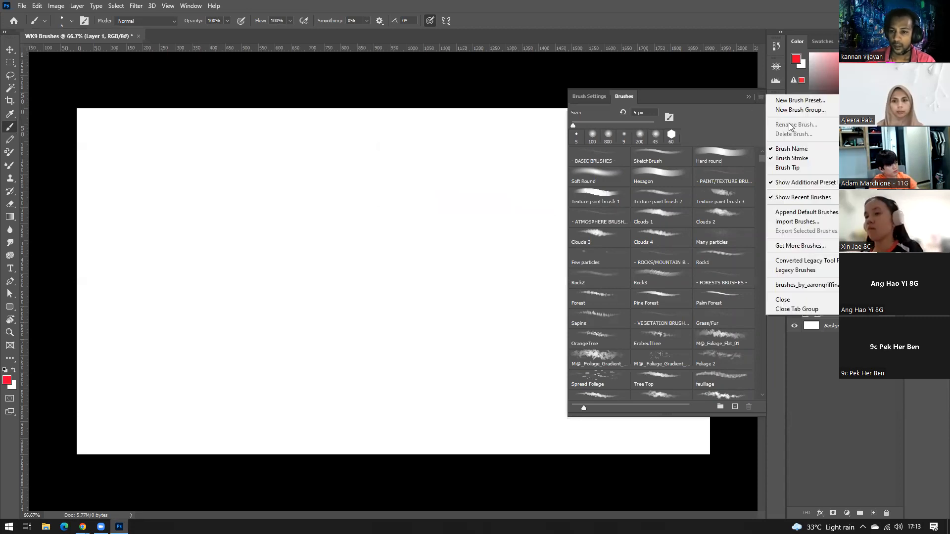
pyautogui.click(804, 217)
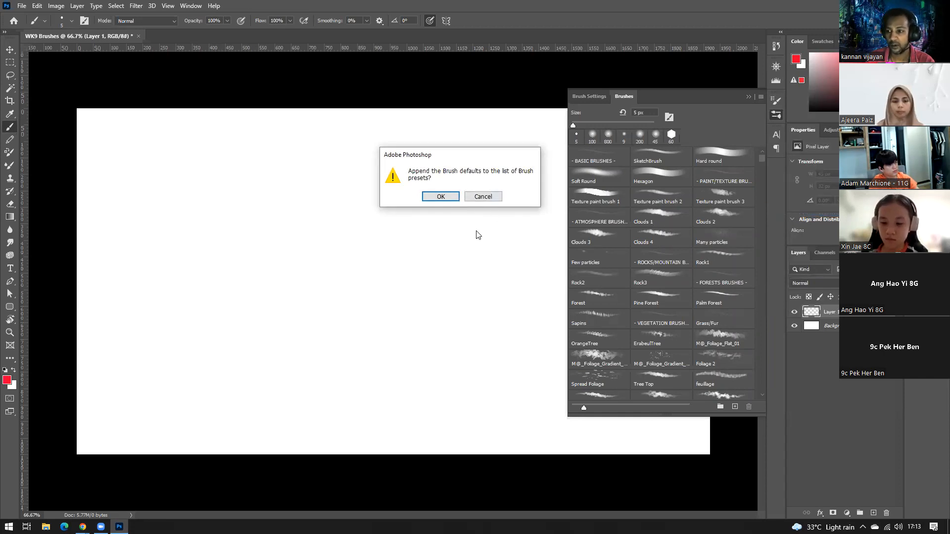
pyautogui.click(444, 198)
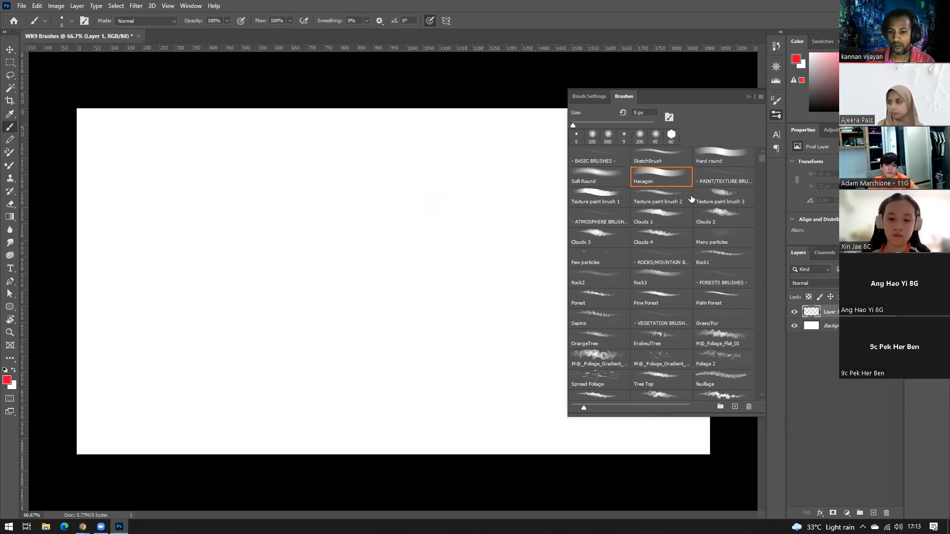
pyautogui.moveTo(762, 159); pyautogui.dragTo(761, 393)
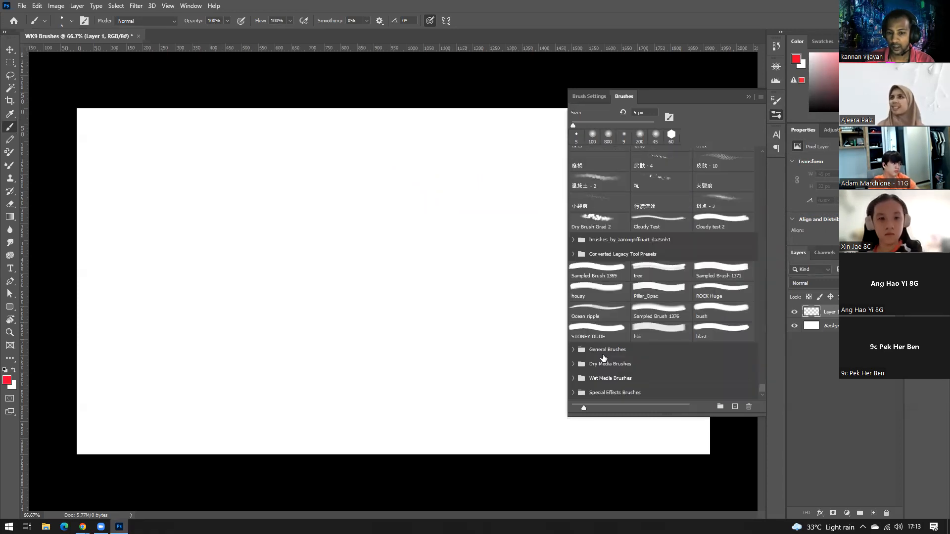
pyautogui.click(574, 350)
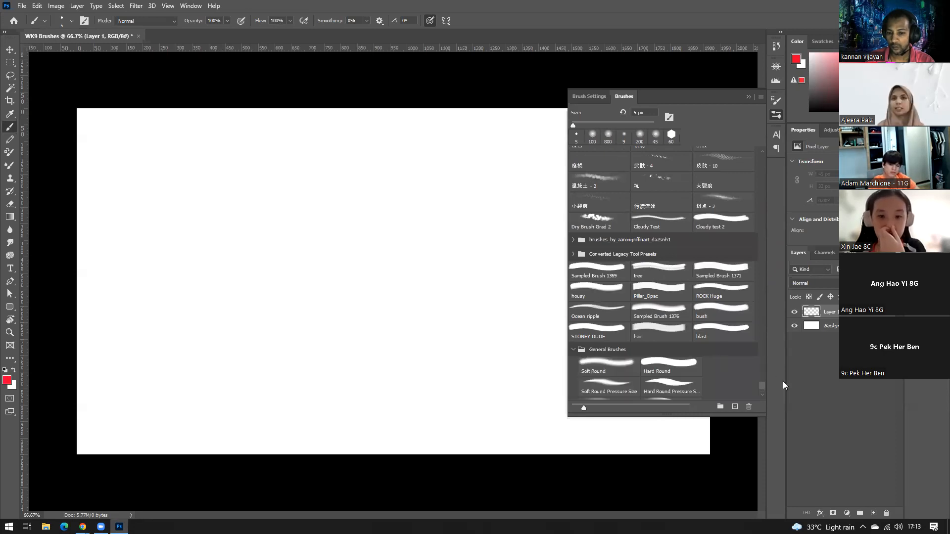
pyautogui.moveTo(761, 387); pyautogui.dragTo(761, 391)
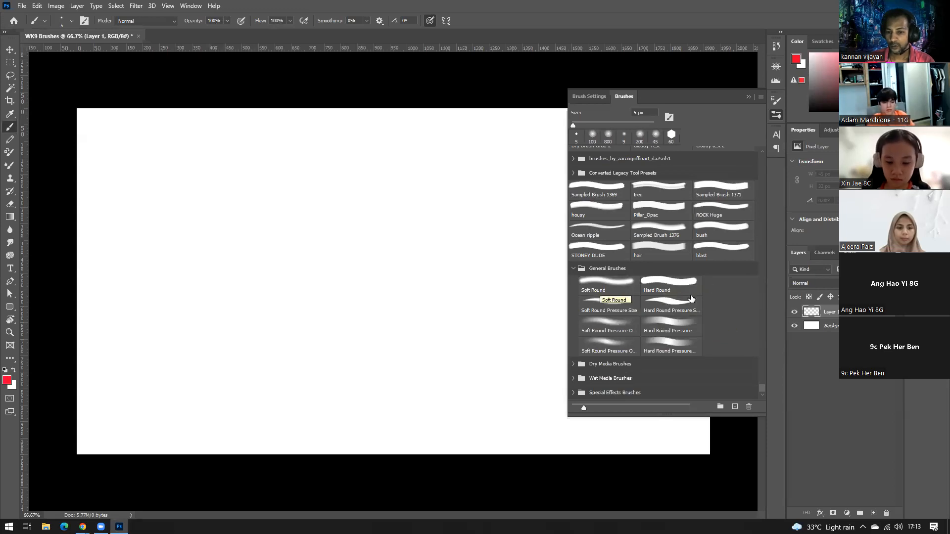
# - With the Hard Round brush at 99 px, paint broad red diagonal strokes and a dark maroon band along their lower edge
pyautogui.click(669, 289)
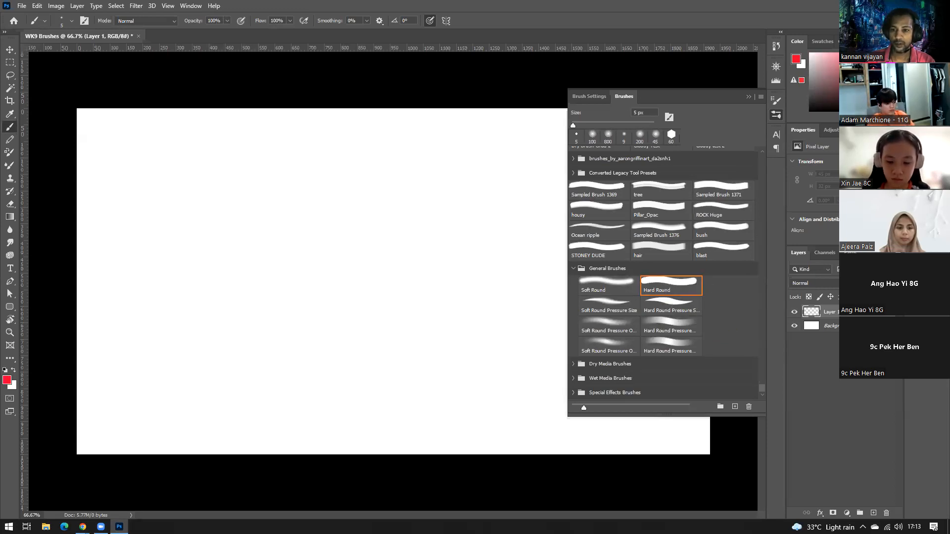
pyautogui.click(220, 218)
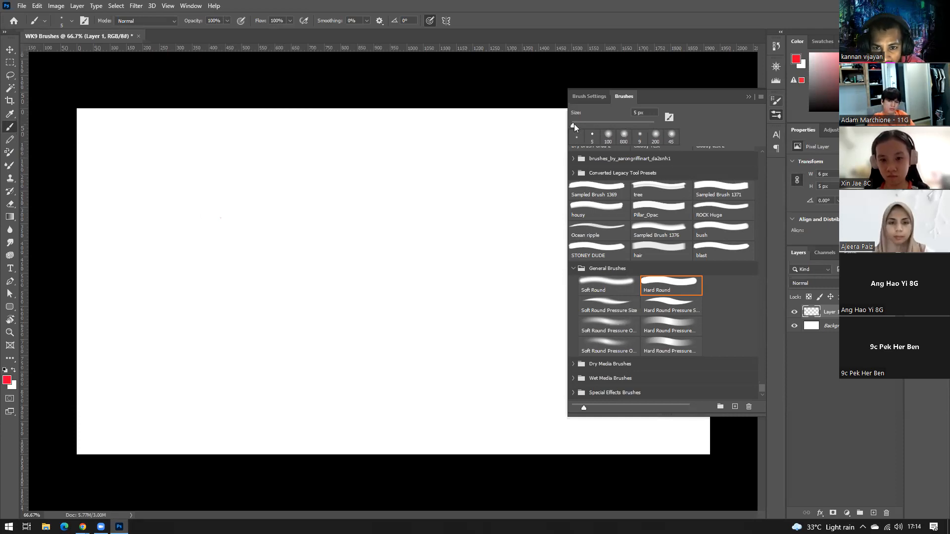
pyautogui.moveTo(574, 124)
pyautogui.mouseDown()
pyautogui.moveTo(613, 123)
pyautogui.moveTo(607, 128)
pyautogui.mouseUp()
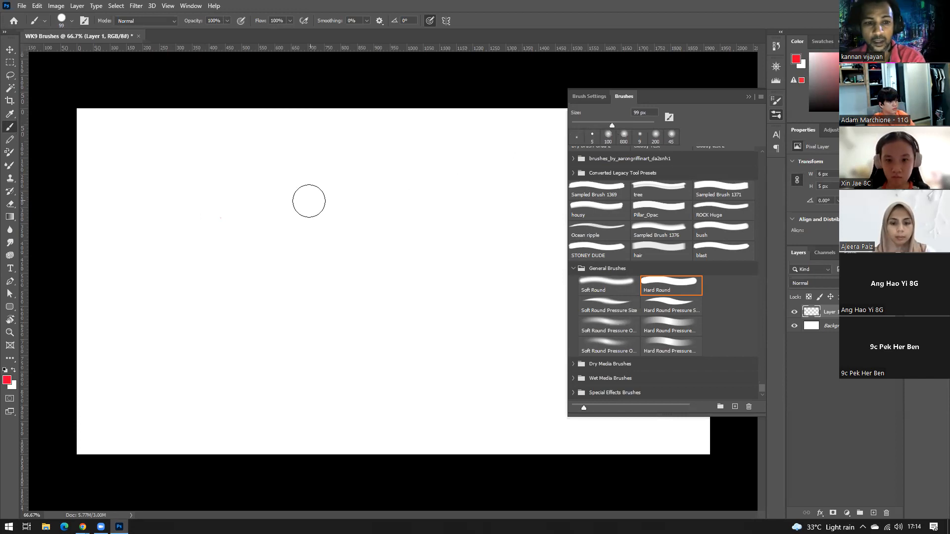
pyautogui.moveTo(305, 189)
pyautogui.mouseDown()
pyautogui.moveTo(318, 186)
pyautogui.moveTo(314, 180)
pyautogui.moveTo(223, 275)
pyautogui.moveTo(317, 170)
pyautogui.moveTo(144, 290)
pyautogui.moveTo(149, 299)
pyautogui.mouseUp()
pyautogui.moveTo(158, 234)
pyautogui.mouseDown()
pyautogui.moveTo(298, 172)
pyautogui.moveTo(314, 170)
pyautogui.moveTo(131, 244)
pyautogui.moveTo(359, 170)
pyautogui.moveTo(259, 237)
pyautogui.moveTo(415, 187)
pyautogui.moveTo(258, 275)
pyautogui.moveTo(467, 193)
pyautogui.moveTo(254, 295)
pyautogui.moveTo(473, 220)
pyautogui.moveTo(490, 228)
pyautogui.mouseUp()
pyautogui.click(836, 98)
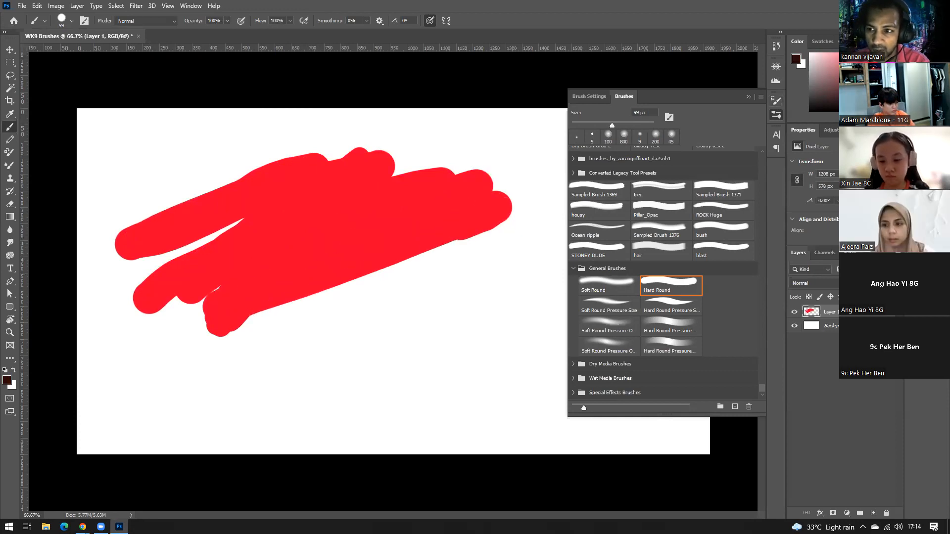
pyautogui.moveTo(436, 263)
pyautogui.mouseDown()
pyautogui.moveTo(239, 336)
pyautogui.moveTo(397, 267)
pyautogui.moveTo(337, 292)
pyautogui.moveTo(173, 324)
pyautogui.mouseUp()
# - Change the foreground colour to a bright, saturated green in the Color Picker
pyautogui.click(6, 381)
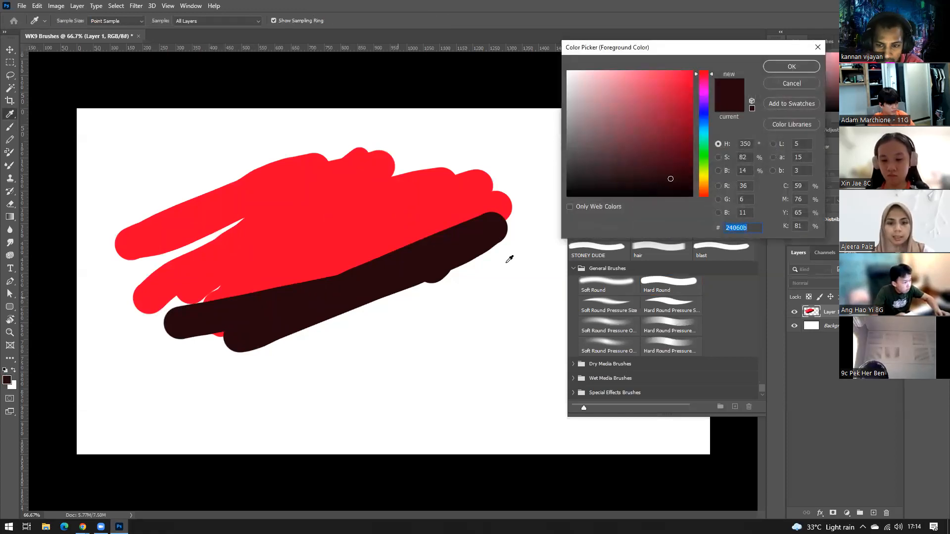
pyautogui.moveTo(618, 164); pyautogui.dragTo(620, 148)
pyautogui.click(625, 154)
pyautogui.moveTo(702, 73); pyautogui.dragTo(703, 164)
pyautogui.click(684, 172)
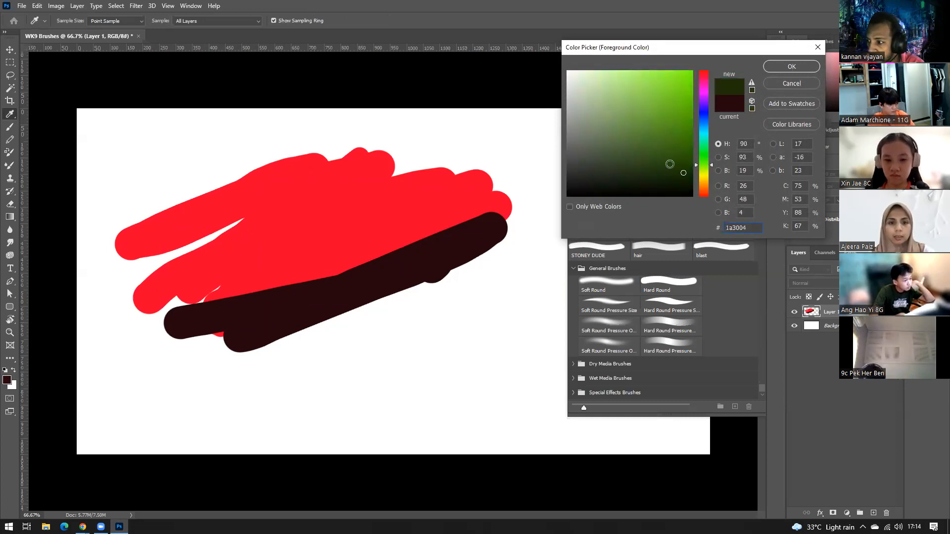
pyautogui.click(691, 104)
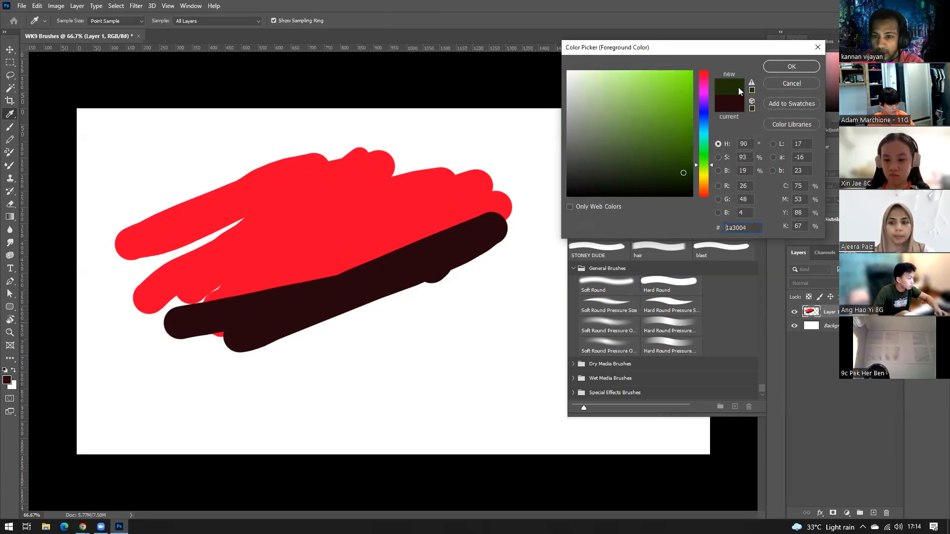
pyautogui.click(793, 66)
# - Paint overlapping green diagonal strokes with the Hard Round brush over the red and maroon ones
pyautogui.press('b')
pyautogui.click(382, 233)
pyautogui.moveTo(293, 300)
pyautogui.mouseDown()
pyautogui.moveTo(388, 260)
pyautogui.moveTo(370, 273)
pyautogui.moveTo(228, 284)
pyautogui.moveTo(458, 184)
pyautogui.moveTo(208, 281)
pyautogui.moveTo(435, 179)
pyautogui.moveTo(222, 262)
pyautogui.moveTo(361, 192)
pyautogui.moveTo(184, 264)
pyautogui.moveTo(394, 191)
pyautogui.mouseUp()
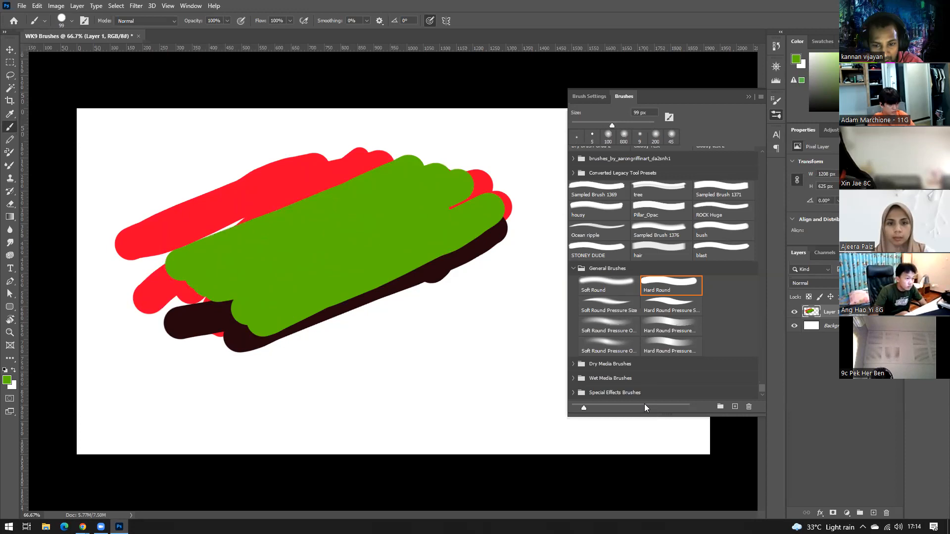
# - Paint soft-edged green strokes across the lower and right part of the artwork with the Soft Round brush at 400 px
pyautogui.click(619, 289)
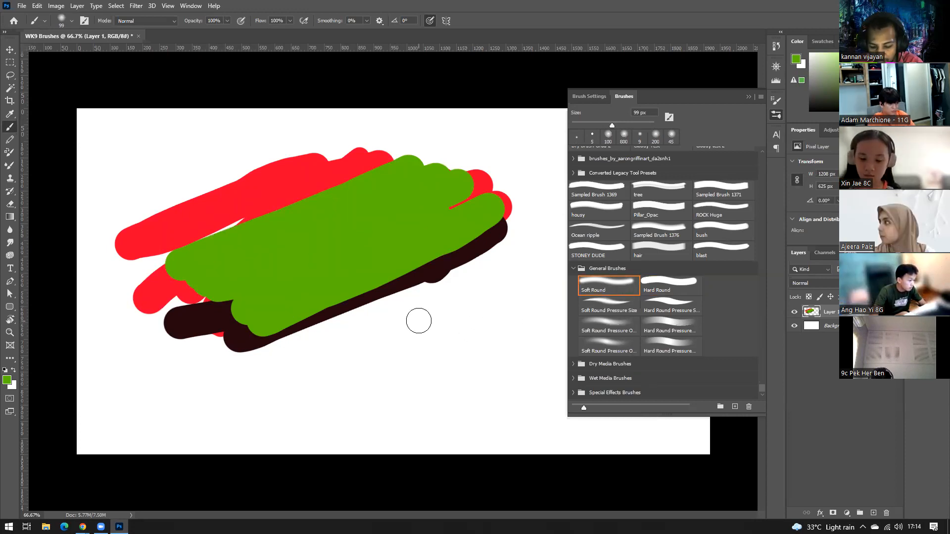
pyautogui.press(']')
pyautogui.press(']')
pyautogui.press(']')
pyautogui.press(']')
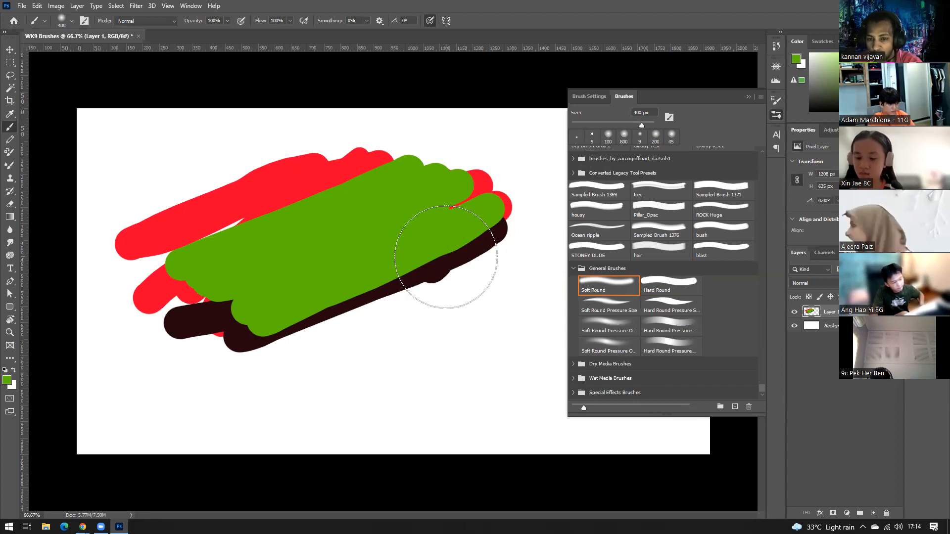
pyautogui.moveTo(310, 383); pyautogui.dragTo(506, 263)
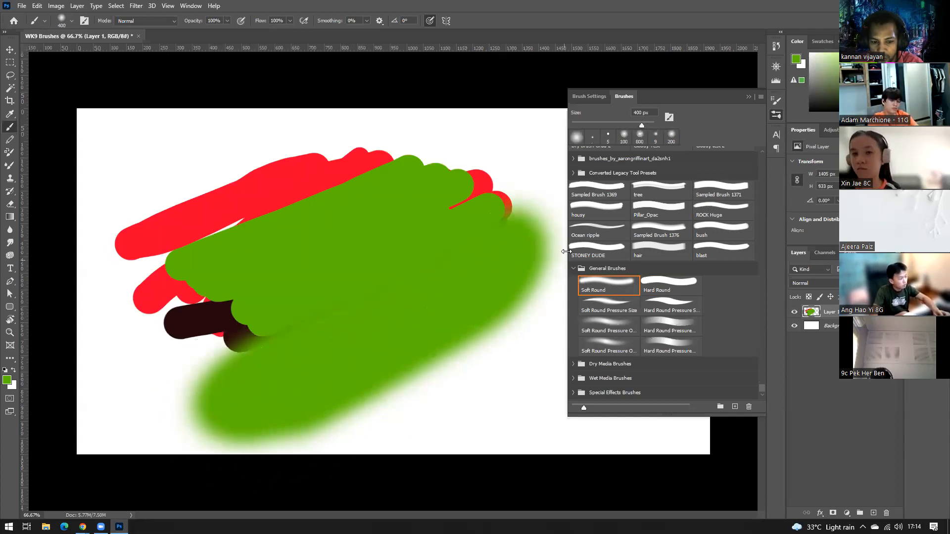
pyautogui.moveTo(362, 271)
pyautogui.mouseDown()
pyautogui.moveTo(509, 297)
pyautogui.moveTo(509, 287)
pyautogui.moveTo(501, 290)
pyautogui.moveTo(509, 276)
pyautogui.moveTo(477, 244)
pyautogui.mouseUp()
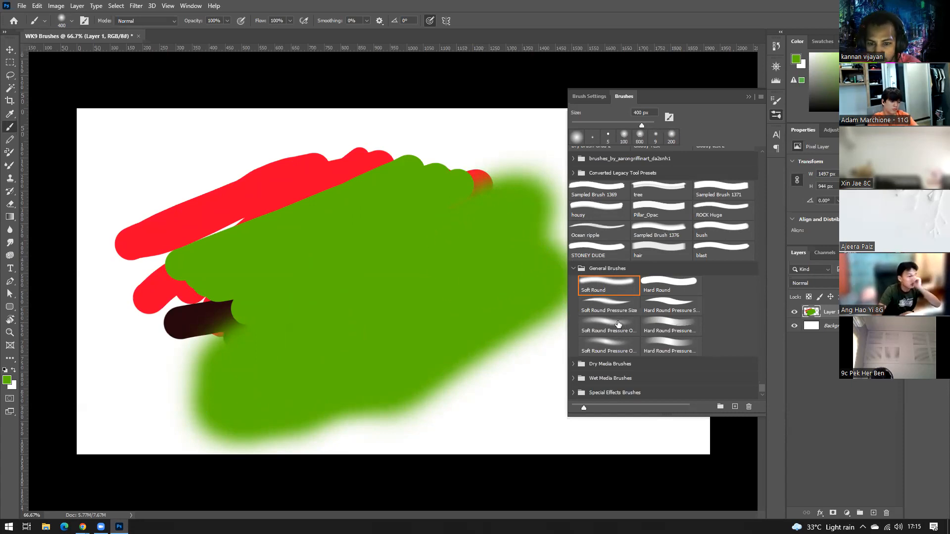
# - Spread the green further across the canvas, trying the Soft Round Pressure Size brush and a Hard Round Pressure brush
pyautogui.click(622, 302)
pyautogui.moveTo(454, 364)
pyautogui.mouseDown()
pyautogui.moveTo(463, 360)
pyautogui.moveTo(475, 386)
pyautogui.mouseUp()
pyautogui.click(666, 326)
pyautogui.moveTo(413, 157)
pyautogui.mouseDown()
pyautogui.moveTo(460, 172)
pyautogui.moveTo(524, 153)
pyautogui.moveTo(359, 183)
pyautogui.moveTo(173, 322)
pyautogui.moveTo(216, 354)
pyautogui.mouseUp()
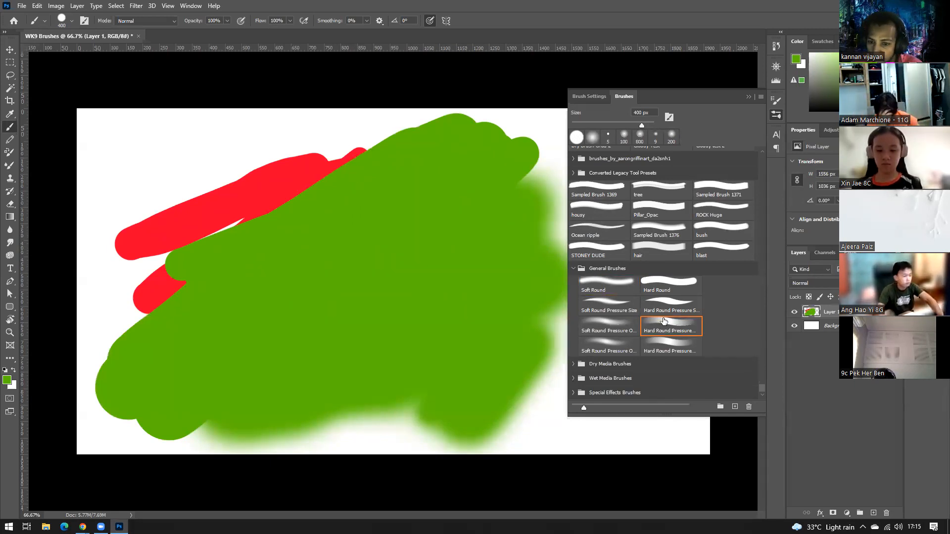
pyautogui.click(512, 202)
pyautogui.moveTo(362, 326)
pyautogui.mouseDown()
pyautogui.moveTo(477, 360)
pyautogui.moveTo(295, 400)
pyautogui.moveTo(502, 410)
pyautogui.moveTo(230, 357)
pyautogui.moveTo(507, 319)
pyautogui.moveTo(230, 353)
pyautogui.moveTo(117, 396)
pyautogui.moveTo(179, 396)
pyautogui.mouseUp()
# - Examine the presets in the Dry Media Brushes group and collapse the group again
pyautogui.click(628, 366)
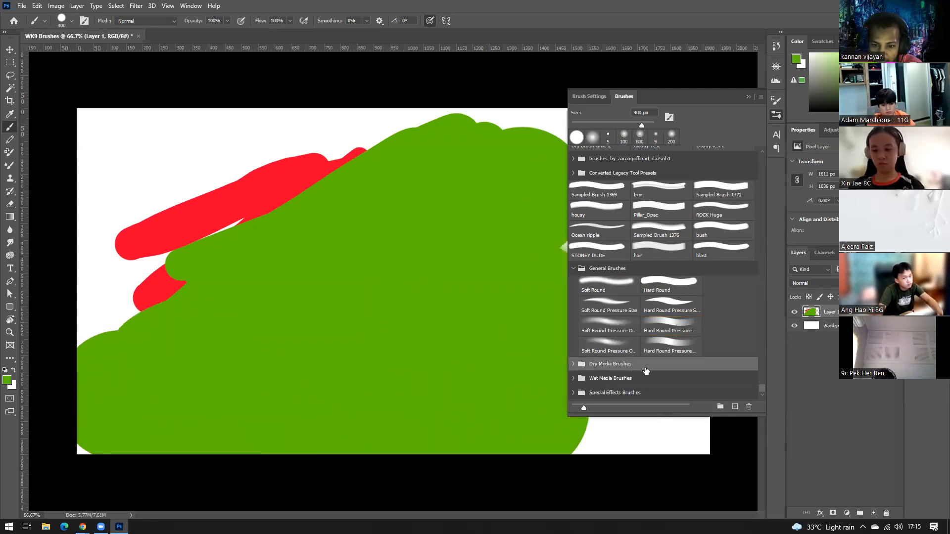
pyautogui.click(575, 365)
pyautogui.scroll(-3, 643, 297)
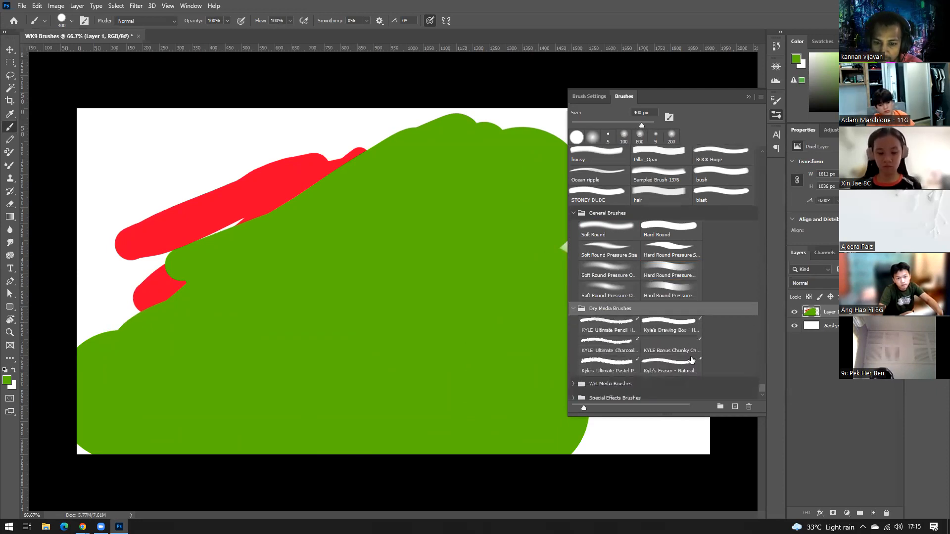
pyautogui.click(573, 303)
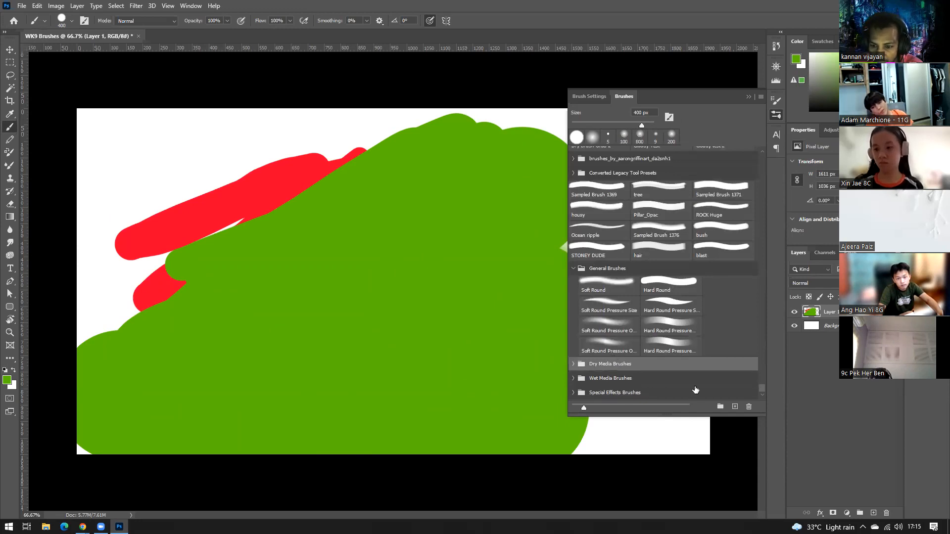
# - Collapse the Brushes panel and cover the whole canvas with green
pyautogui.click(761, 97)
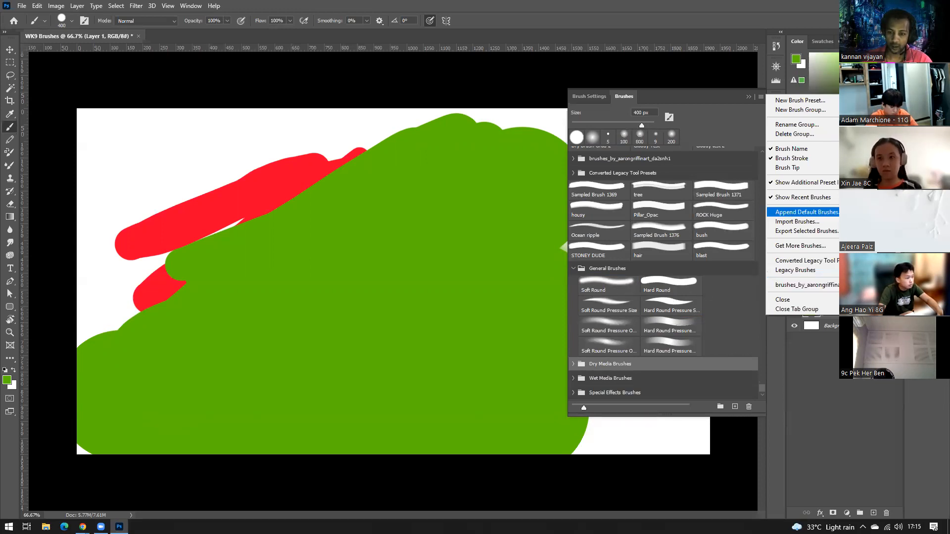
pyautogui.click(746, 94)
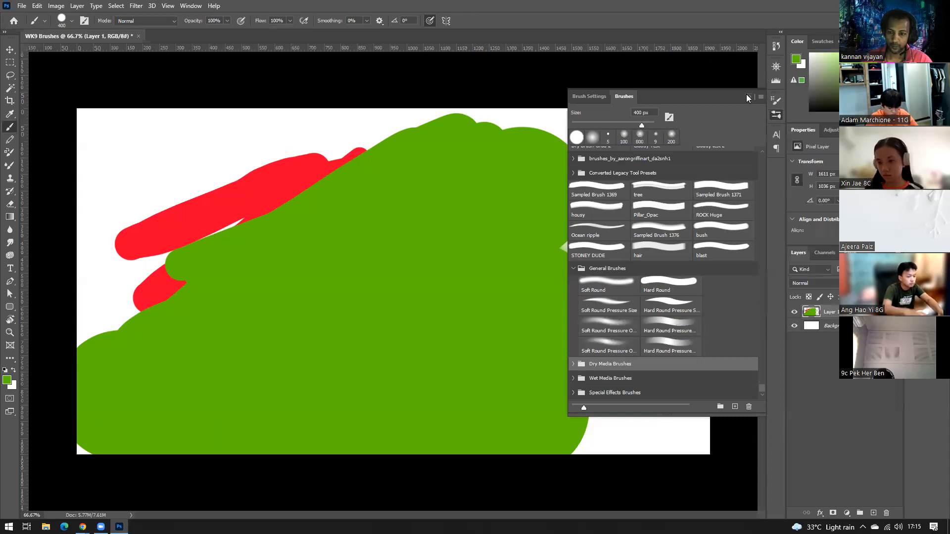
pyautogui.click(747, 97)
pyautogui.moveTo(498, 212)
pyautogui.mouseDown()
pyautogui.moveTo(565, 215)
pyautogui.moveTo(588, 200)
pyautogui.moveTo(581, 347)
pyautogui.moveTo(619, 215)
pyautogui.moveTo(642, 297)
pyautogui.moveTo(633, 288)
pyautogui.moveTo(669, 385)
pyautogui.moveTo(574, 423)
pyautogui.moveTo(647, 427)
pyautogui.moveTo(605, 194)
pyautogui.moveTo(400, 131)
pyautogui.moveTo(282, 207)
pyautogui.moveTo(320, 165)
pyautogui.moveTo(284, 281)
pyautogui.moveTo(81, 222)
pyautogui.moveTo(191, 135)
pyautogui.moveTo(114, 137)
pyautogui.moveTo(98, 227)
pyautogui.mouseUp()
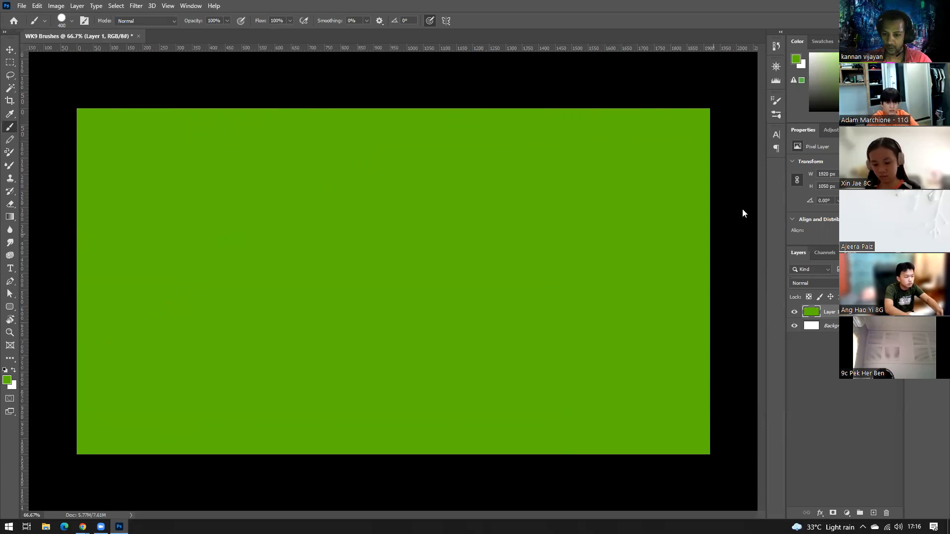
# - Pick a dark olive colour and paint a silhouette figure with a rounded head on the right half of the canvas
pyautogui.click(810, 110)
pyautogui.moveTo(484, 415)
pyautogui.mouseDown()
pyautogui.moveTo(509, 338)
pyautogui.moveTo(533, 301)
pyautogui.moveTo(532, 367)
pyautogui.moveTo(515, 407)
pyautogui.moveTo(589, 408)
pyautogui.moveTo(459, 433)
pyautogui.moveTo(601, 431)
pyautogui.moveTo(603, 394)
pyautogui.moveTo(555, 303)
pyautogui.moveTo(557, 291)
pyautogui.moveTo(581, 295)
pyautogui.moveTo(598, 254)
pyautogui.mouseUp()
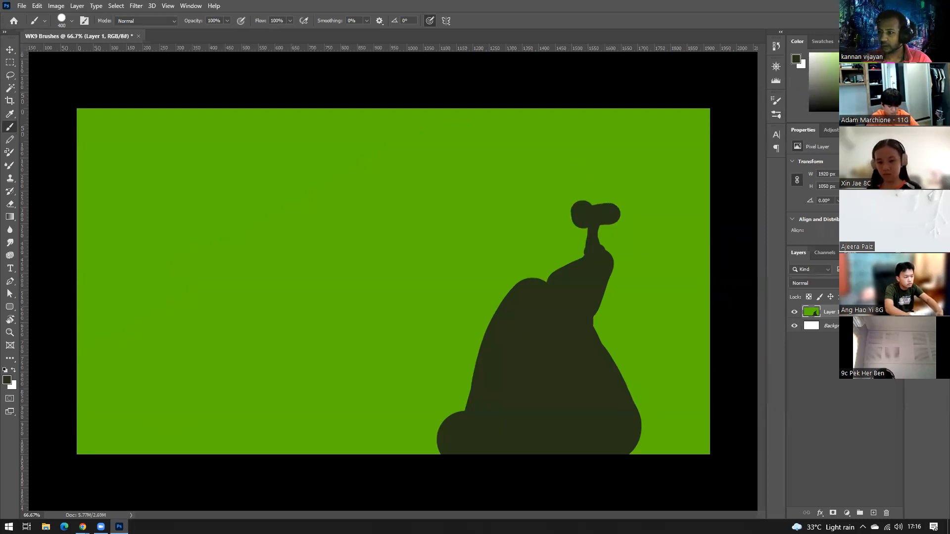
pyautogui.moveTo(601, 205); pyautogui.dragTo(603, 205)
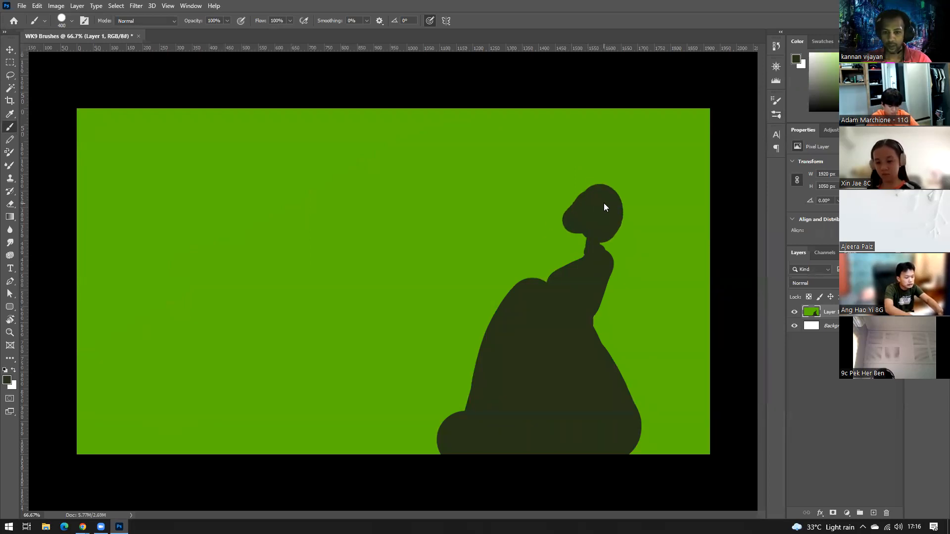
# - Extend the dark silhouette along the ground to both sides and add a huge rounded mass with the brush at 1200 px
pyautogui.moveTo(488, 308); pyautogui.dragTo(493, 313)
pyautogui.moveTo(463, 347)
pyautogui.mouseDown()
pyautogui.moveTo(438, 398)
pyautogui.moveTo(406, 418)
pyautogui.moveTo(401, 443)
pyautogui.moveTo(277, 440)
pyautogui.mouseUp()
pyautogui.moveTo(633, 445); pyautogui.dragTo(706, 444)
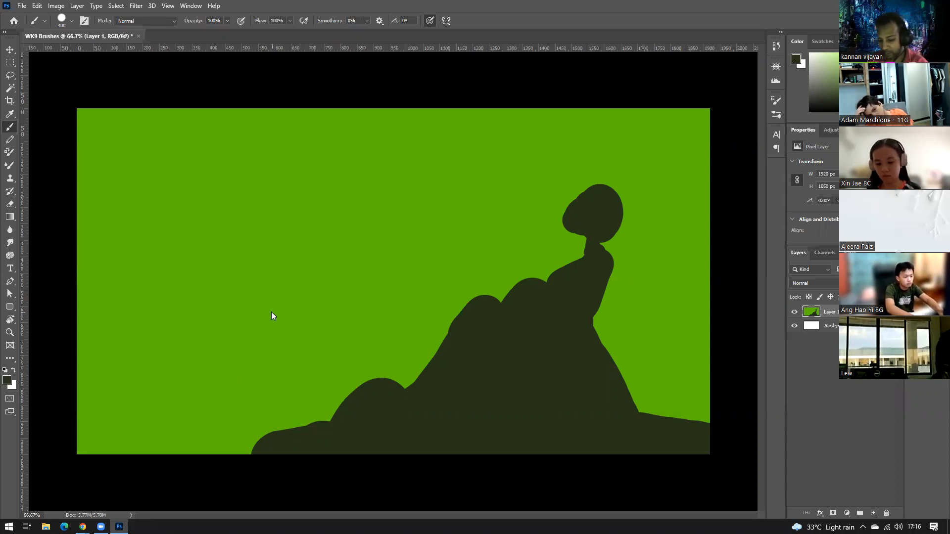
pyautogui.click(290, 293)
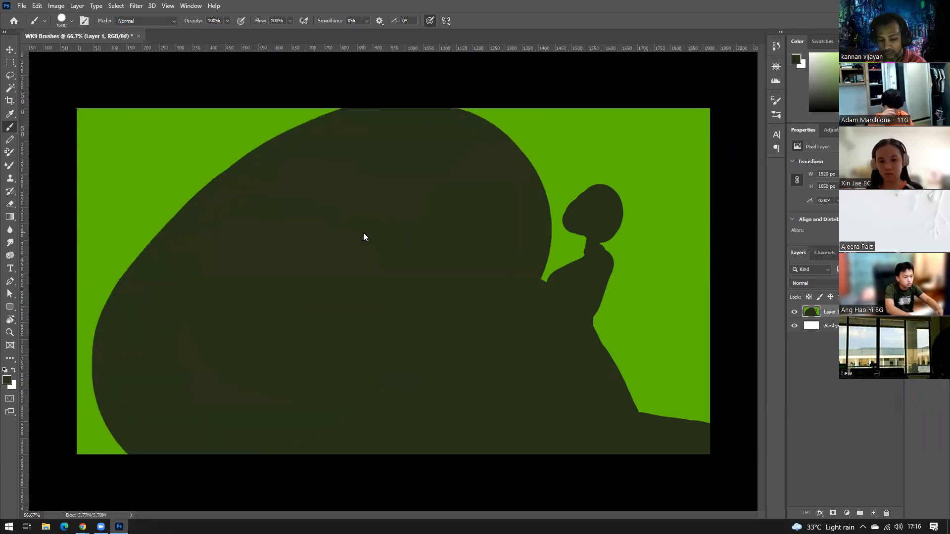
# - Shrink the brush to a very fine tip and scribble thin diagonal lines from the dark mass toward the canvas's upper-right corner
pyautogui.press('[')
pyautogui.press('[')
pyautogui.press('[')
pyautogui.press('[')
pyautogui.press('[')
pyautogui.press('[')
pyautogui.press('[')
pyautogui.press('[')
pyautogui.press('[')
pyautogui.press('[')
pyautogui.press('[')
pyautogui.press('[')
pyautogui.press('[')
pyautogui.press('[')
pyautogui.press('[')
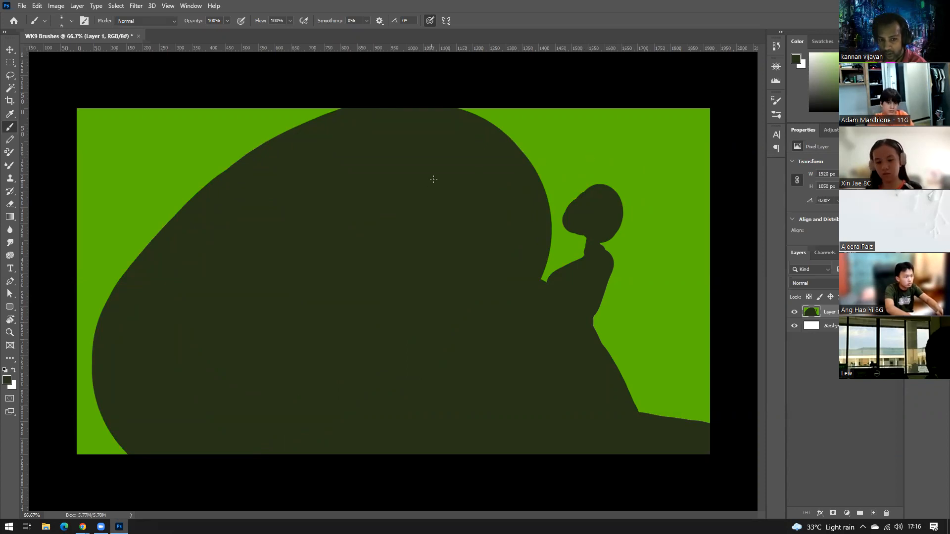
pyautogui.moveTo(643, 127); pyautogui.dragTo(539, 177)
pyautogui.moveTo(672, 122)
pyautogui.mouseDown()
pyautogui.moveTo(540, 181)
pyautogui.moveTo(545, 188)
pyautogui.mouseUp()
pyautogui.moveTo(678, 138); pyautogui.dragTo(545, 190)
pyautogui.moveTo(665, 142); pyautogui.dragTo(547, 197)
pyautogui.moveTo(700, 141); pyautogui.dragTo(552, 194)
pyautogui.moveTo(698, 142); pyautogui.dragTo(548, 202)
pyautogui.moveTo(678, 156); pyautogui.dragTo(553, 199)
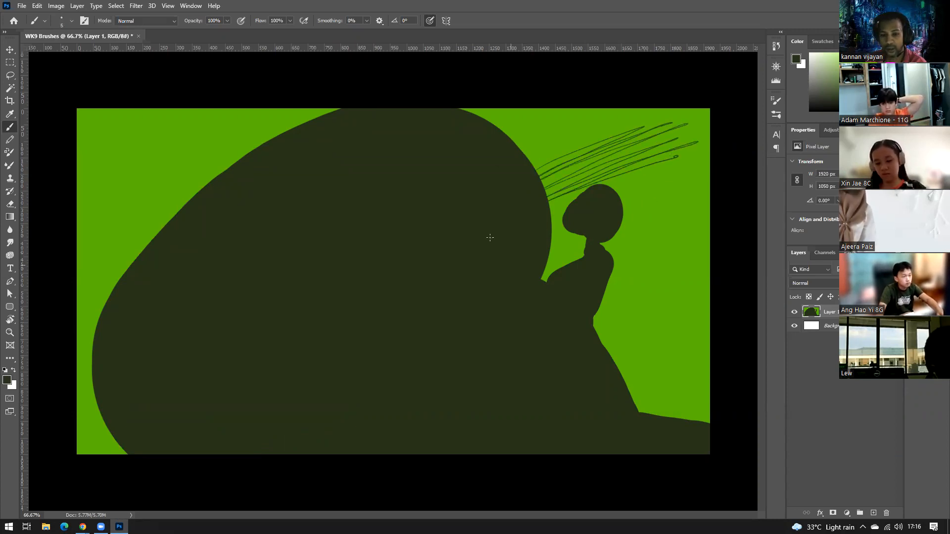
pyautogui.moveTo(584, 138); pyautogui.dragTo(530, 159)
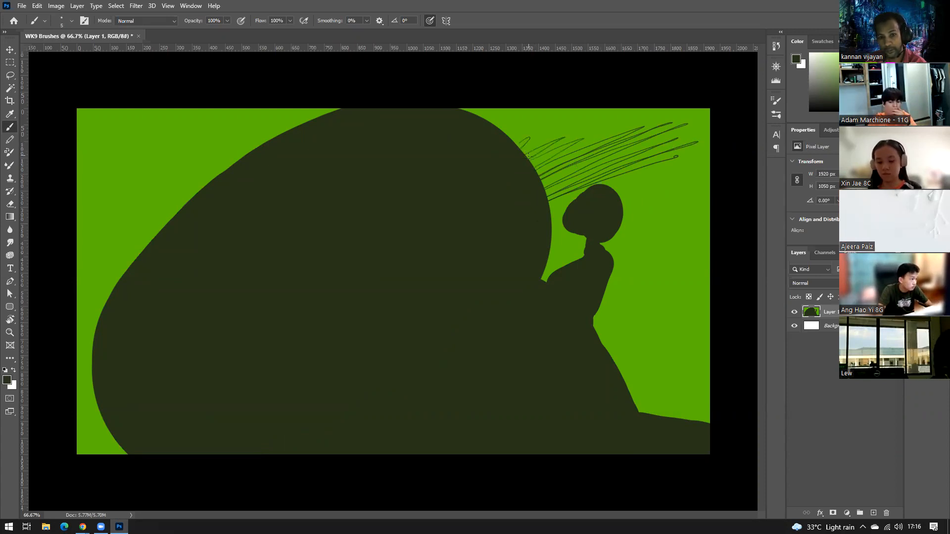
# - Enlarge the brush to 400 px and display the Brush Settings panel
pyautogui.press(']')
pyautogui.press(']')
pyautogui.press(']')
pyautogui.press(']')
pyautogui.press(']')
pyautogui.press(']')
pyautogui.press(']')
pyautogui.press(']')
pyautogui.press(']')
pyautogui.press(']')
pyautogui.press(']')
pyautogui.press(']')
pyautogui.press(']')
pyautogui.press(']')
pyautogui.press(']')
pyautogui.press(']')
pyautogui.press(']')
pyautogui.press(']')
pyautogui.press(']')
pyautogui.press(']')
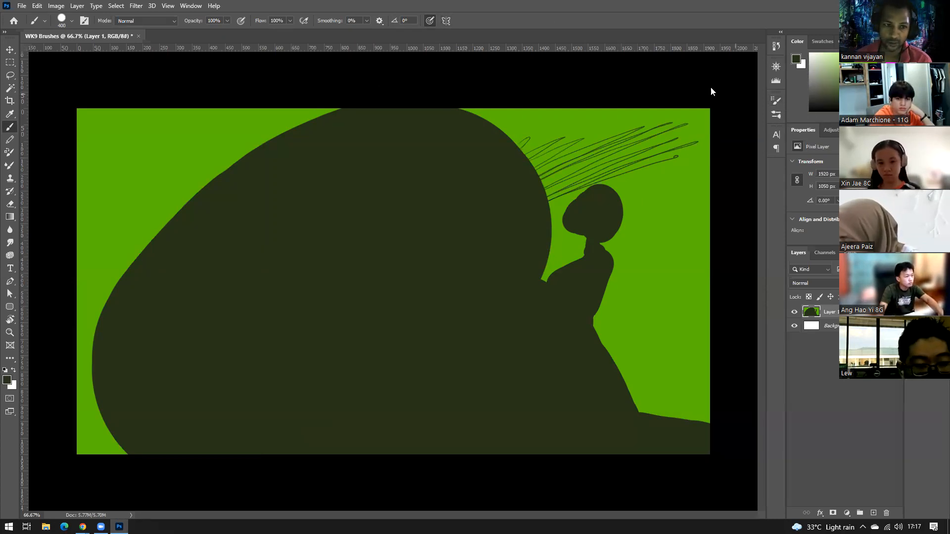
pyautogui.click(190, 8)
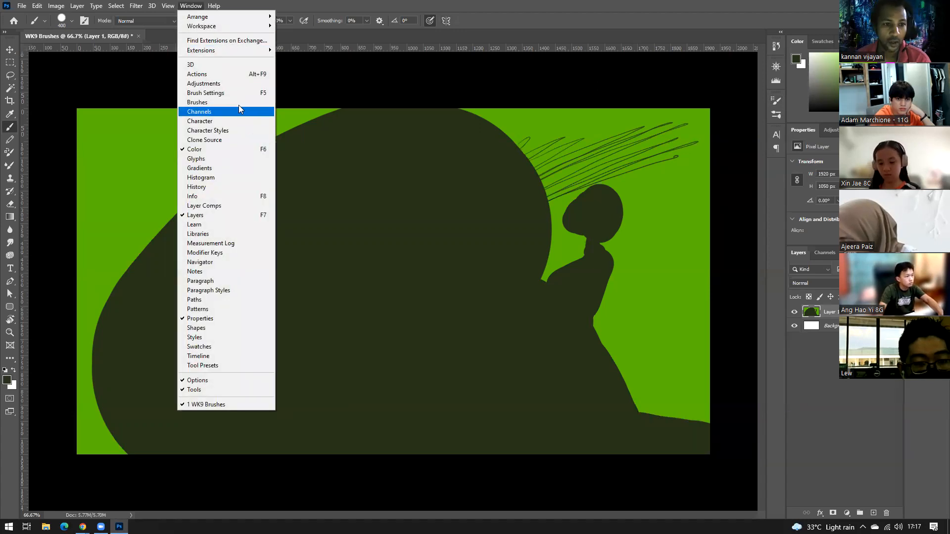
pyautogui.click(229, 93)
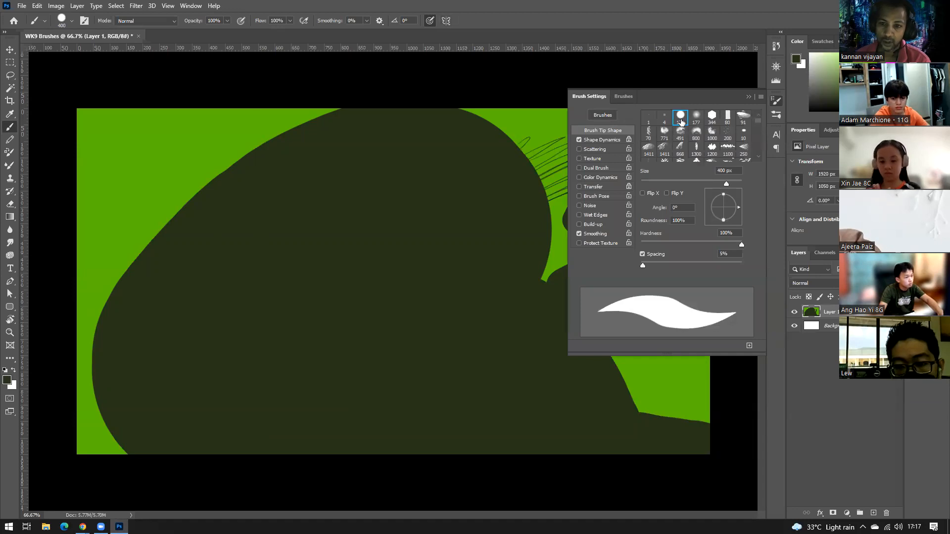
# - In the brush's Shape Dynamics settings, check the size control options and set the Size Jitter to 1%
pyautogui.click(617, 139)
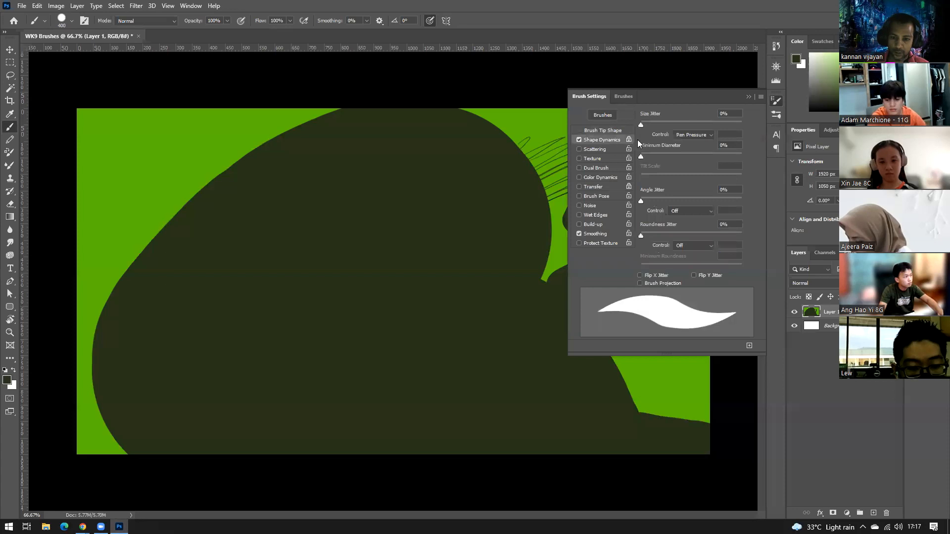
pyautogui.click(690, 135)
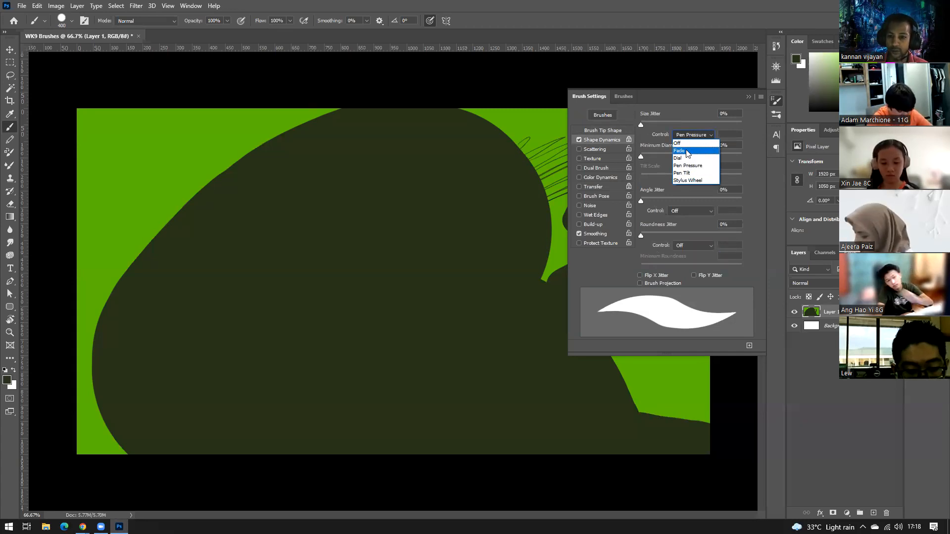
pyautogui.click(687, 109)
pyautogui.moveTo(641, 124); pyautogui.dragTo(647, 123)
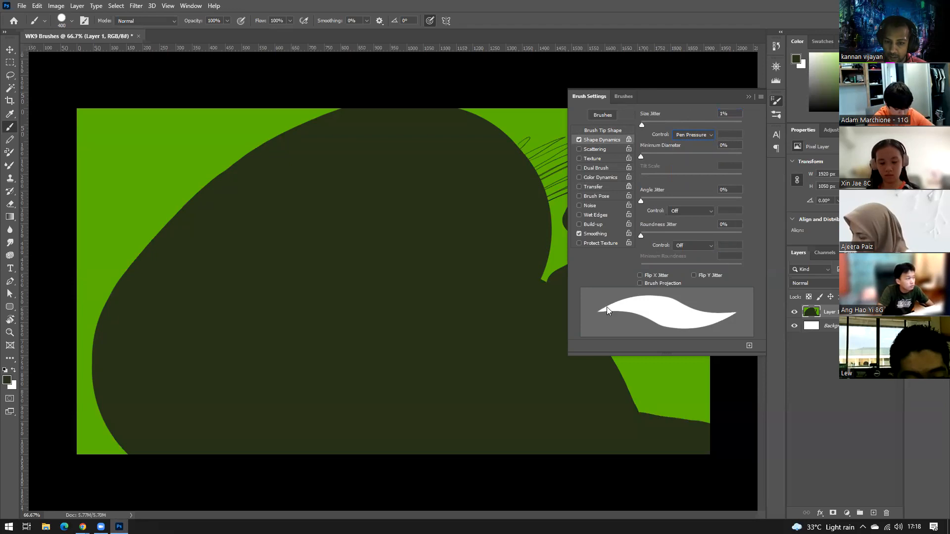
# - Set the size jitter control to Off and paint broad dark olive strokes across the upper part of the canvas
pyautogui.click(691, 135)
pyautogui.click(692, 144)
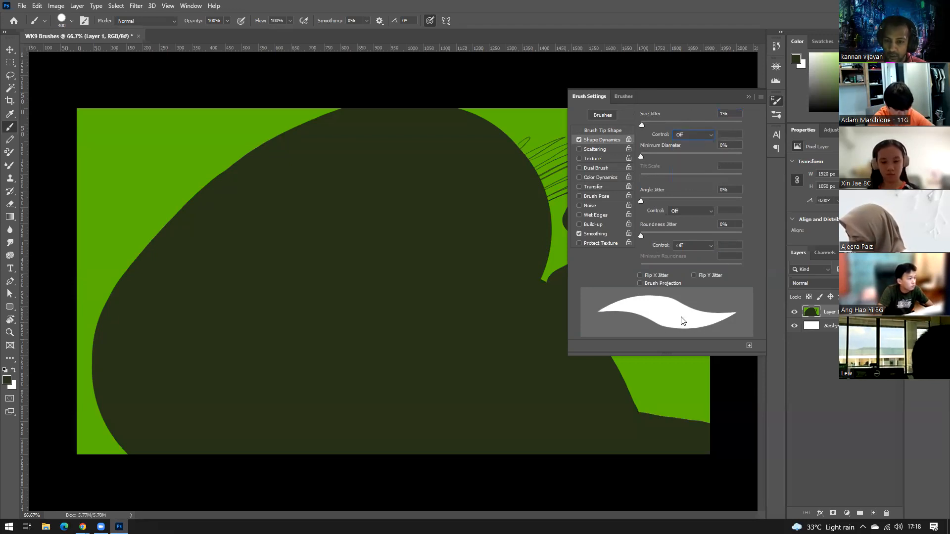
pyautogui.moveTo(503, 238)
pyautogui.mouseDown()
pyautogui.moveTo(524, 227)
pyautogui.moveTo(495, 174)
pyautogui.mouseUp()
pyautogui.moveTo(117, 297)
pyautogui.mouseDown()
pyautogui.moveTo(47, 271)
pyautogui.moveTo(148, 193)
pyautogui.mouseUp()
pyautogui.click(430, 21)
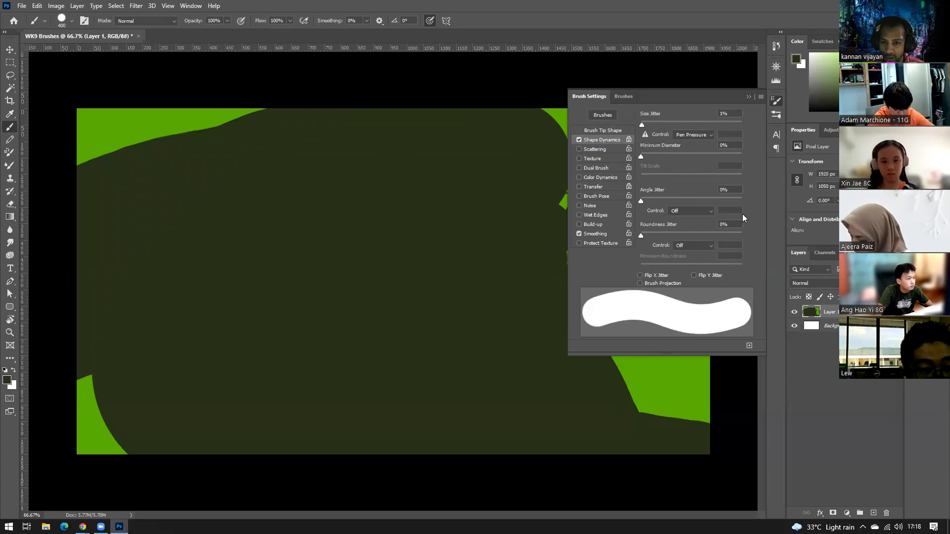
# - Set the size jitter control to Pen Pressure and paint dark olive over the lower-right, lower-left and upper-left green areas
pyautogui.click(703, 132)
pyautogui.click(692, 168)
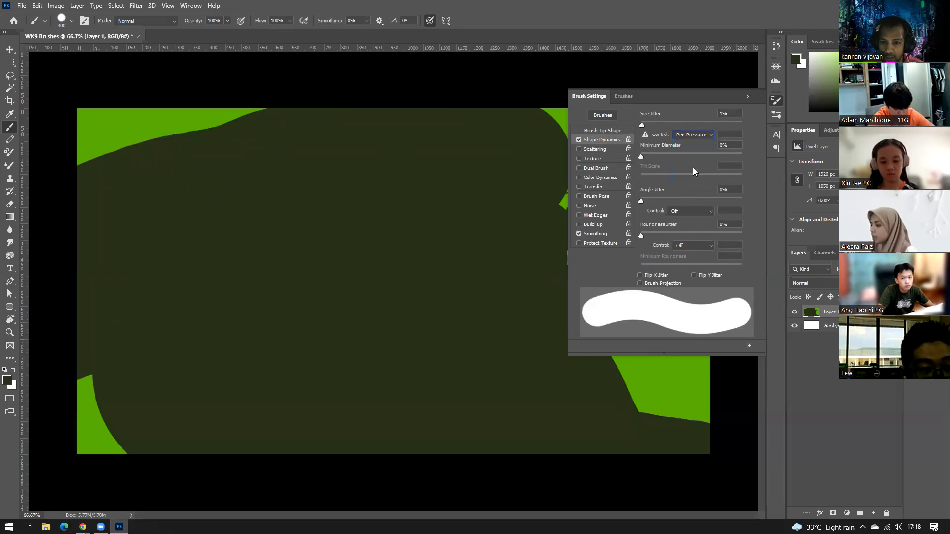
pyautogui.moveTo(324, 358); pyautogui.dragTo(683, 396)
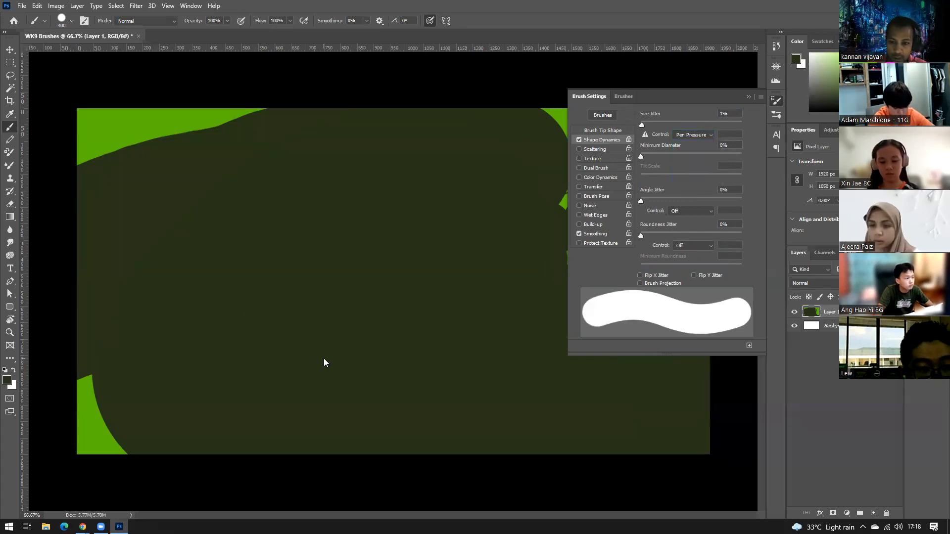
pyautogui.moveTo(118, 453); pyautogui.dragTo(84, 376)
pyautogui.moveTo(99, 154)
pyautogui.mouseDown()
pyautogui.moveTo(148, 134)
pyautogui.moveTo(268, 112)
pyautogui.mouseUp()
pyautogui.moveTo(85, 174)
pyautogui.mouseDown()
pyautogui.moveTo(97, 159)
pyautogui.moveTo(59, 167)
pyautogui.moveTo(249, 99)
pyautogui.mouseUp()
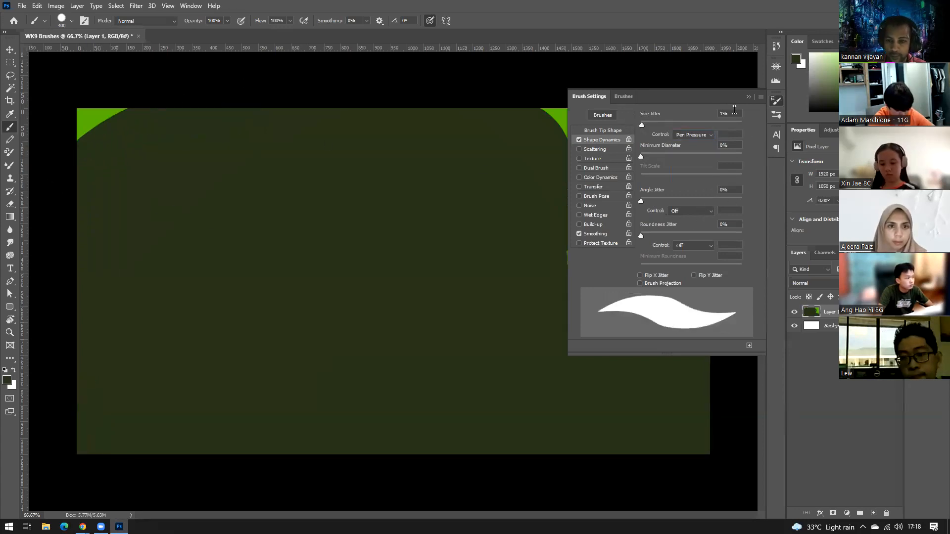
# - Enable Scattering with Scatter at 902% and pick a bright green foreground colour
pyautogui.click(605, 149)
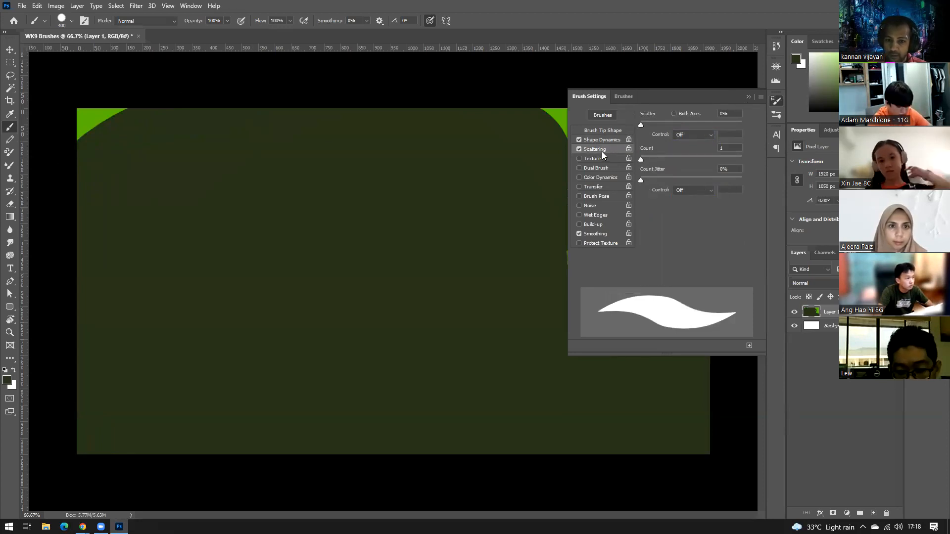
pyautogui.moveTo(641, 126); pyautogui.dragTo(715, 129)
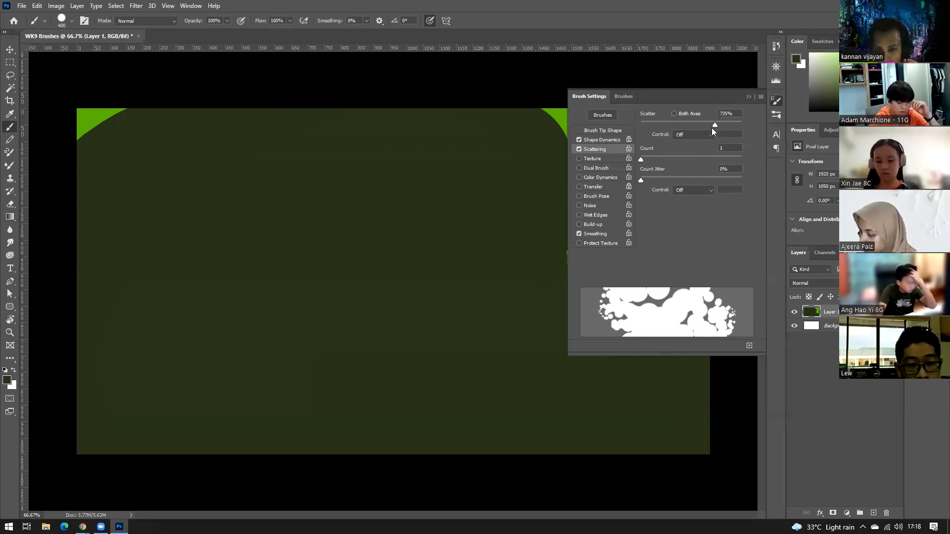
pyautogui.click(828, 69)
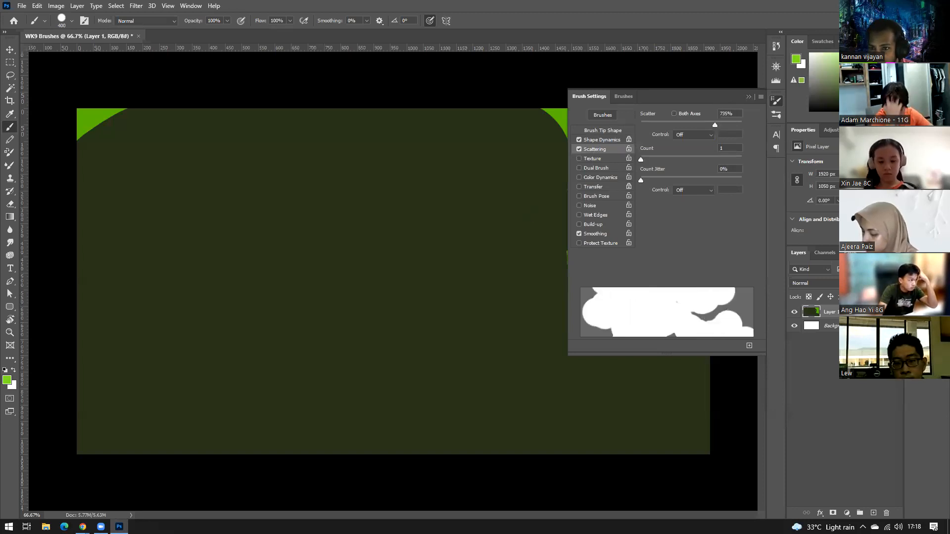
pyautogui.moveTo(677, 124)
pyautogui.mouseDown()
pyautogui.moveTo(636, 123)
pyautogui.moveTo(731, 124)
pyautogui.mouseUp()
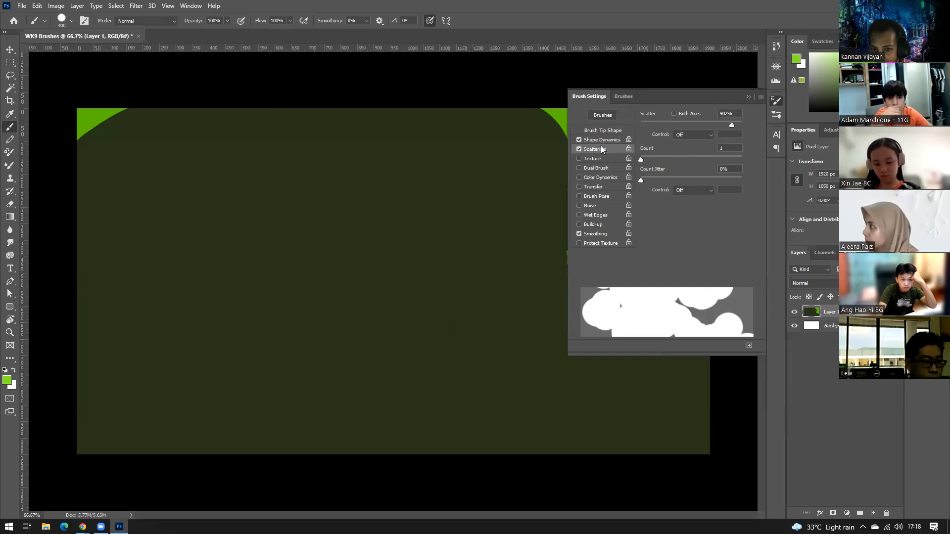
# - Reduce the brush tip to 6 px and paint scattered green zigzag strokes across the dark canvas
pyautogui.click(603, 130)
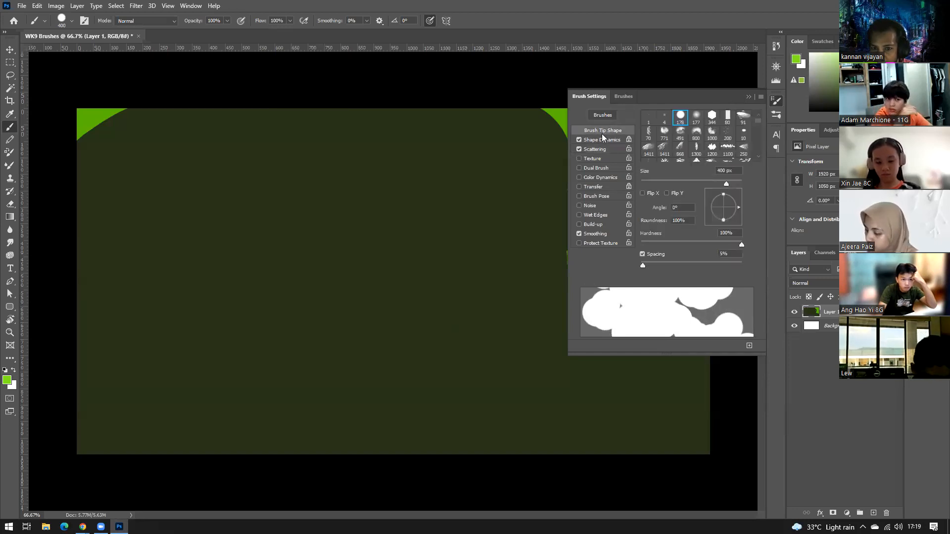
pyautogui.moveTo(698, 182); pyautogui.dragTo(644, 181)
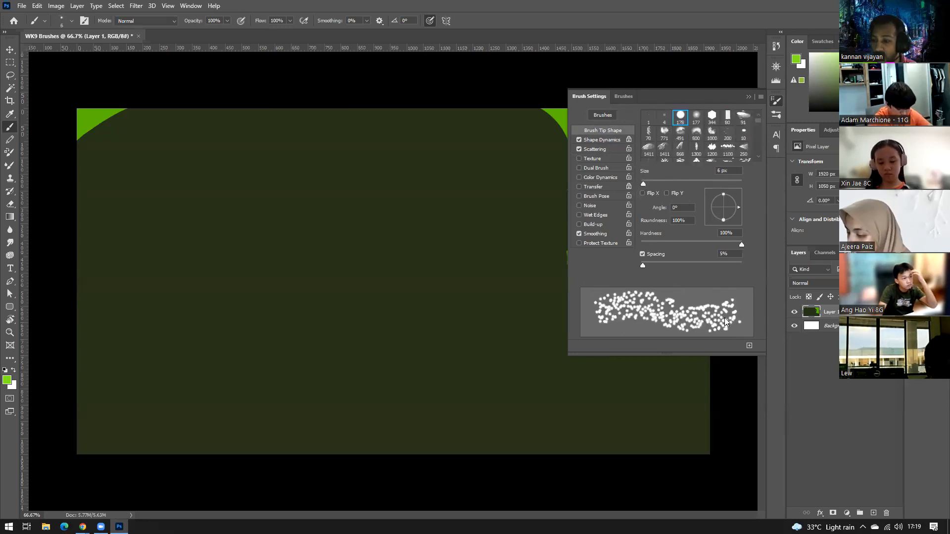
pyautogui.moveTo(184, 318)
pyautogui.mouseDown()
pyautogui.moveTo(321, 226)
pyautogui.moveTo(344, 250)
pyautogui.moveTo(218, 339)
pyautogui.moveTo(409, 214)
pyautogui.moveTo(202, 339)
pyautogui.moveTo(241, 322)
pyautogui.mouseUp()
pyautogui.moveTo(165, 263)
pyautogui.mouseDown()
pyautogui.moveTo(350, 165)
pyautogui.moveTo(158, 256)
pyautogui.moveTo(402, 183)
pyautogui.moveTo(222, 267)
pyautogui.moveTo(311, 224)
pyautogui.moveTo(368, 158)
pyautogui.moveTo(175, 249)
pyautogui.moveTo(182, 214)
pyautogui.moveTo(323, 142)
pyautogui.moveTo(247, 168)
pyautogui.moveTo(440, 129)
pyautogui.moveTo(497, 198)
pyautogui.moveTo(301, 351)
pyautogui.mouseUp()
pyautogui.moveTo(457, 271)
pyautogui.mouseDown()
pyautogui.moveTo(250, 382)
pyautogui.moveTo(247, 397)
pyautogui.mouseUp()
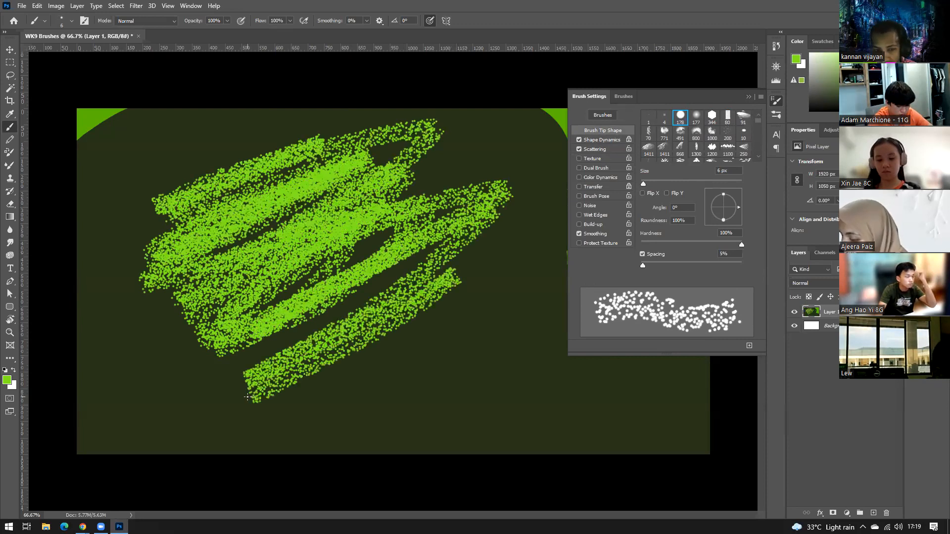
# - Review the Brush Tip Shape, Shape Dynamics and Scattering settings, and add more scattered strokes at the scribble's right end
pyautogui.click(599, 149)
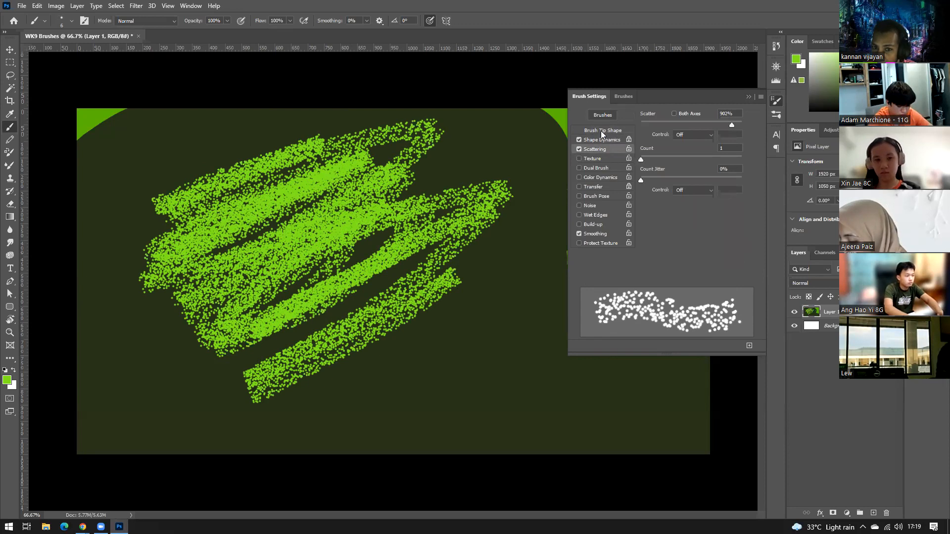
pyautogui.click(600, 130)
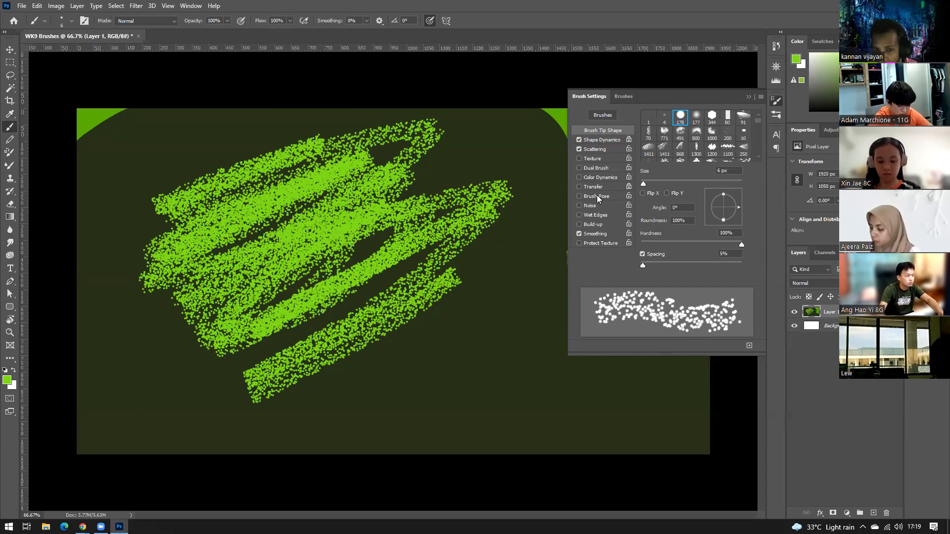
pyautogui.click(604, 143)
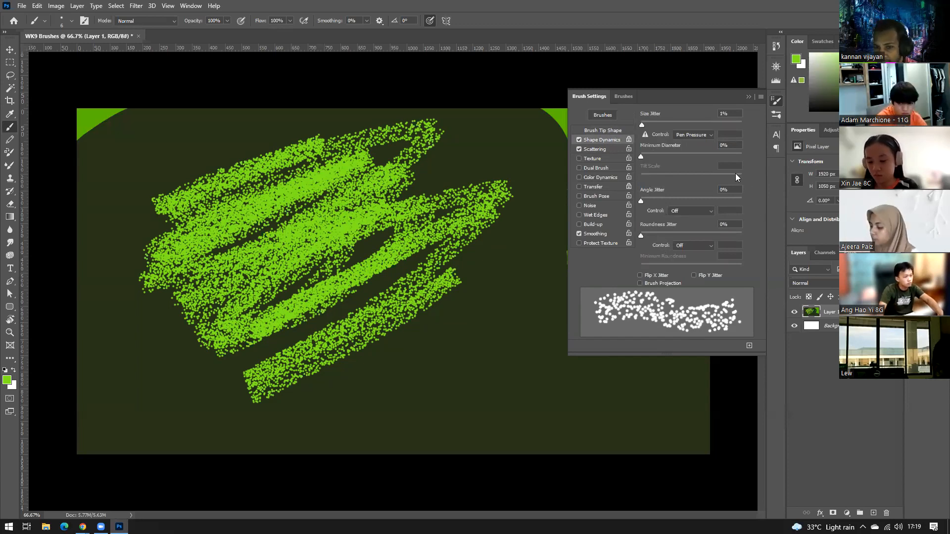
pyautogui.click(607, 150)
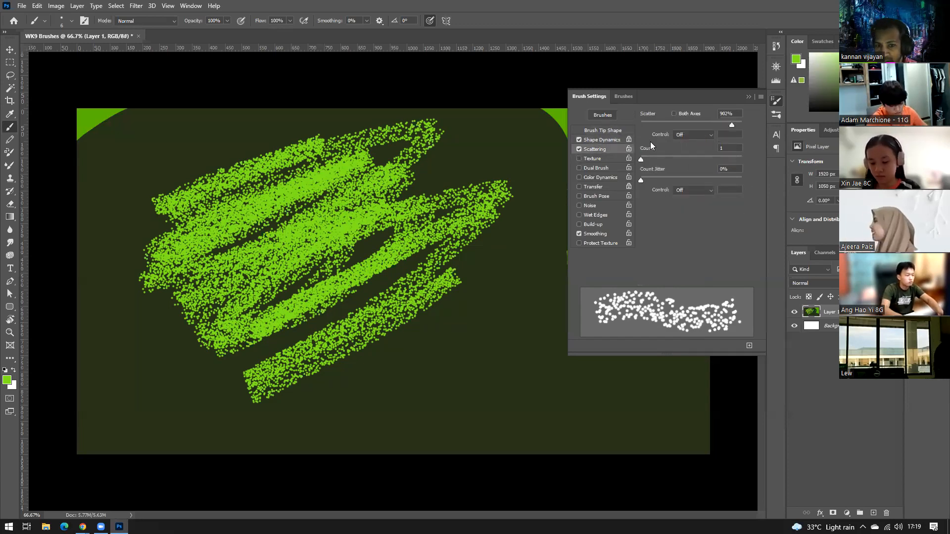
pyautogui.moveTo(481, 176)
pyautogui.mouseDown()
pyautogui.moveTo(426, 205)
pyautogui.moveTo(495, 158)
pyautogui.moveTo(518, 179)
pyautogui.mouseUp()
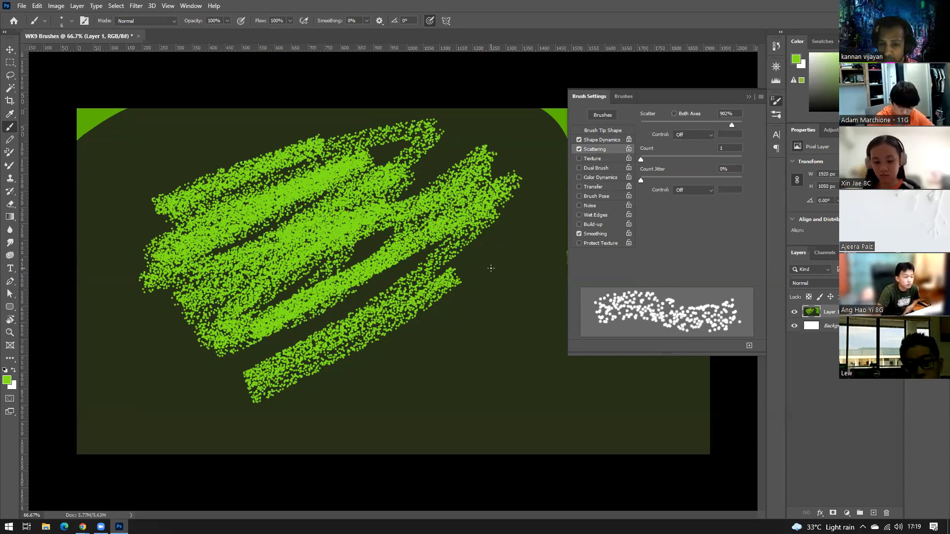
# - Turn off Scattering, enable Texture for the brush and choose the dotted pattern
pyautogui.click(580, 149)
pyautogui.click(580, 158)
pyautogui.click(598, 161)
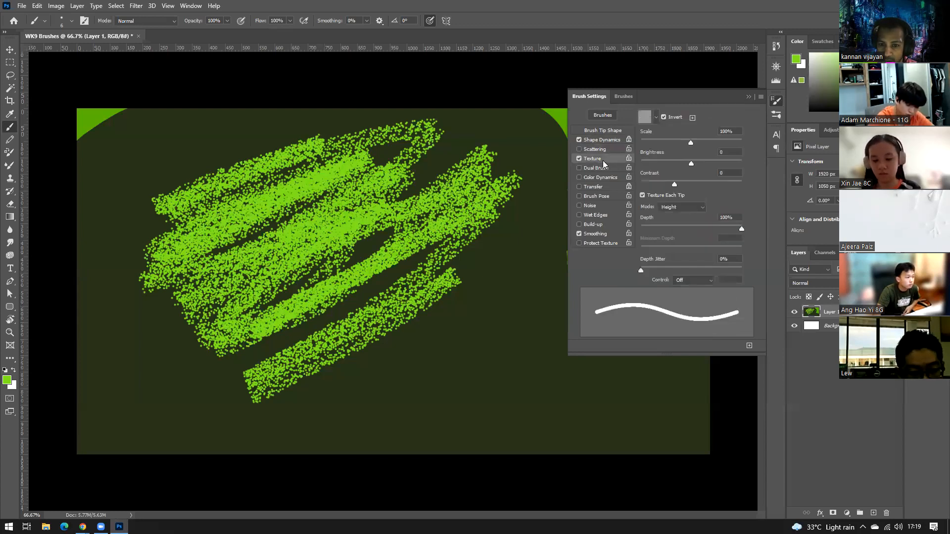
pyautogui.click(655, 121)
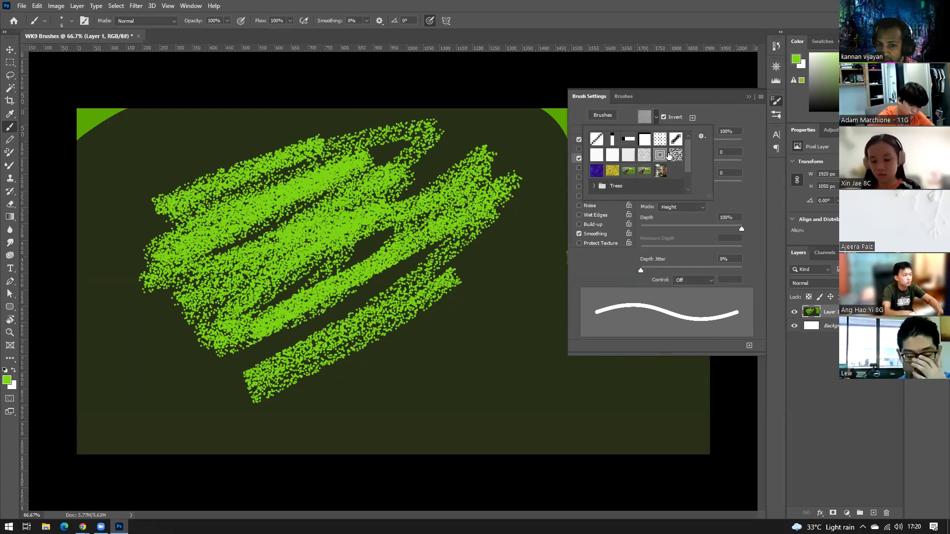
pyautogui.click(660, 139)
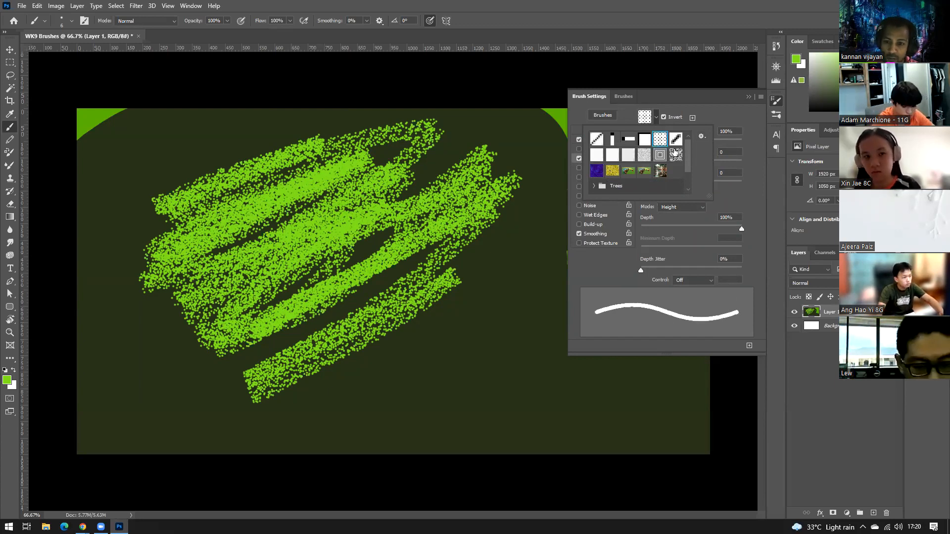
# - Set the texture's scale to 43%, brightness to -28, contrast to -23 and depth to 55%
pyautogui.click(740, 190)
pyautogui.moveTo(714, 145); pyautogui.dragTo(656, 185)
pyautogui.moveTo(741, 230); pyautogui.dragTo(719, 229)
pyautogui.click(671, 228)
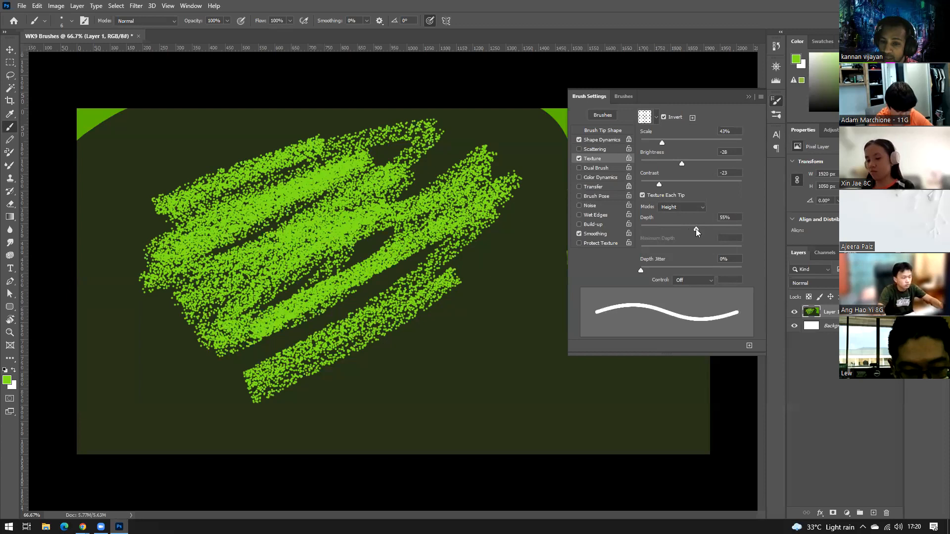
# - Try the textured brush with a thin green stroke below the scribble, and undo it
pyautogui.moveTo(493, 295)
pyautogui.mouseDown()
pyautogui.moveTo(380, 366)
pyautogui.moveTo(498, 310)
pyautogui.moveTo(542, 319)
pyautogui.mouseUp()
pyautogui.hotkey('ctrl', 'z')
pyautogui.hotkey('ctrl', 'z')
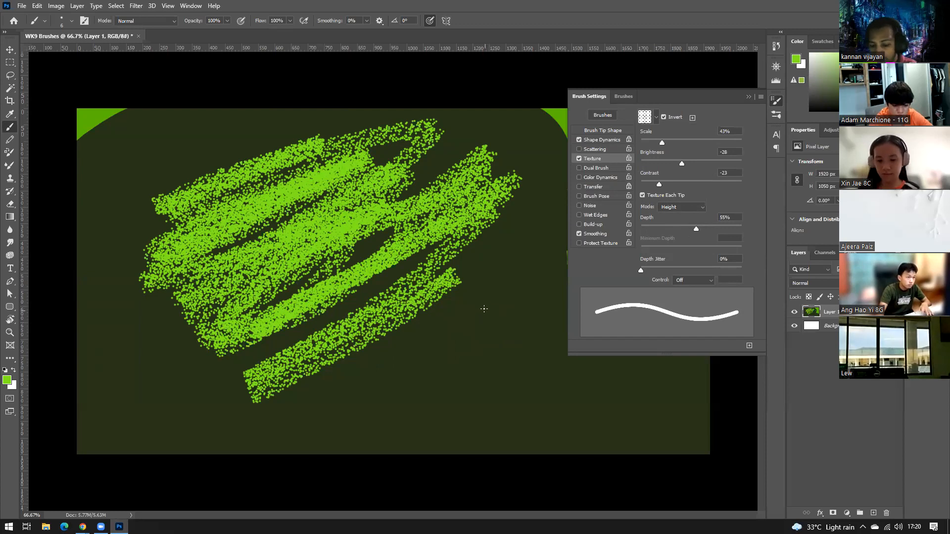
# - Enlarge the textured brush to 200 px
pyautogui.press(']')
pyautogui.press(']')
pyautogui.press(']')
pyautogui.press(']')
pyautogui.press(']')
pyautogui.press(']')
pyautogui.press(']')
pyautogui.press(']')
pyautogui.press(']')
pyautogui.press(']')
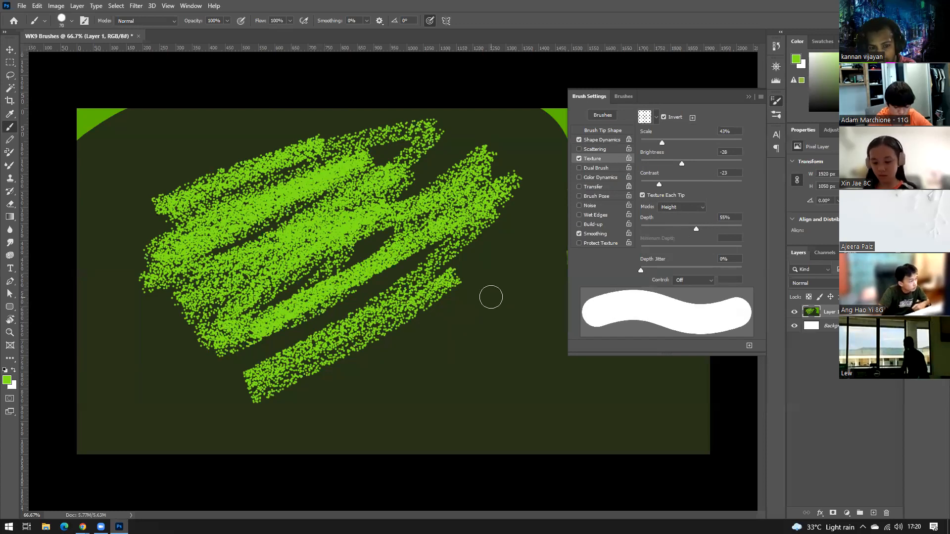
pyautogui.press(']')
pyautogui.press(']')
pyautogui.press(']')
pyautogui.press(']')
pyautogui.press(']')
pyautogui.press(']')
pyautogui.press(']')
# - Try the 200 px dotted-texture brush with thick green strokes in the canvas's lower-right area, and undo them all
pyautogui.moveTo(507, 281); pyautogui.dragTo(428, 355)
pyautogui.moveTo(485, 346)
pyautogui.mouseDown()
pyautogui.moveTo(565, 390)
pyautogui.moveTo(504, 353)
pyautogui.moveTo(513, 343)
pyautogui.moveTo(474, 376)
pyautogui.moveTo(397, 393)
pyautogui.mouseUp()
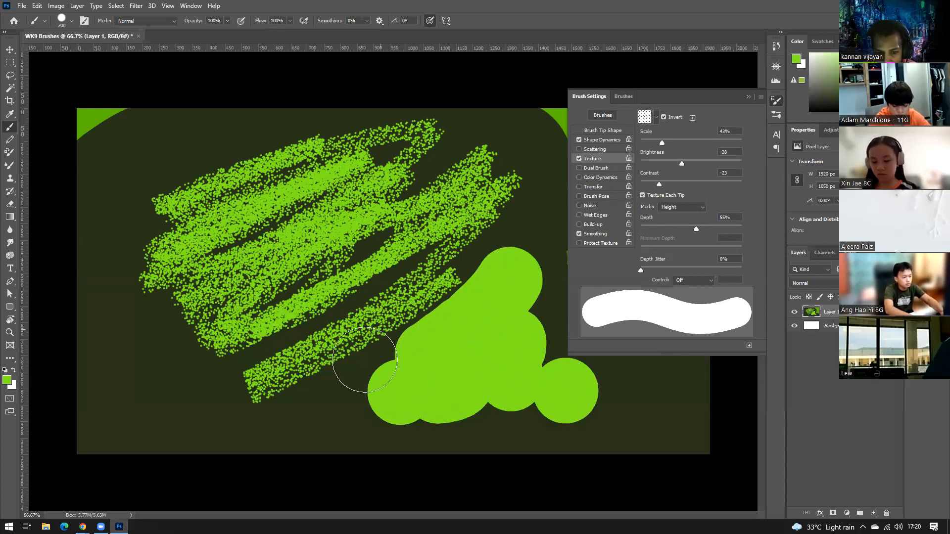
pyautogui.hotkey('ctrl', 'z')
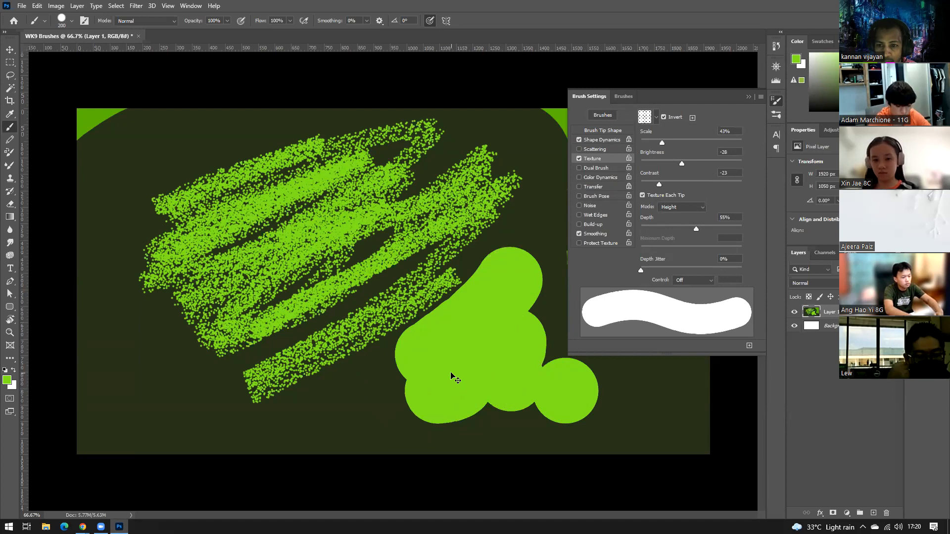
pyautogui.hotkey('ctrl', 'z')
pyautogui.hotkey('ctrl', 'z')
pyautogui.hotkey('ctrl', 'z')
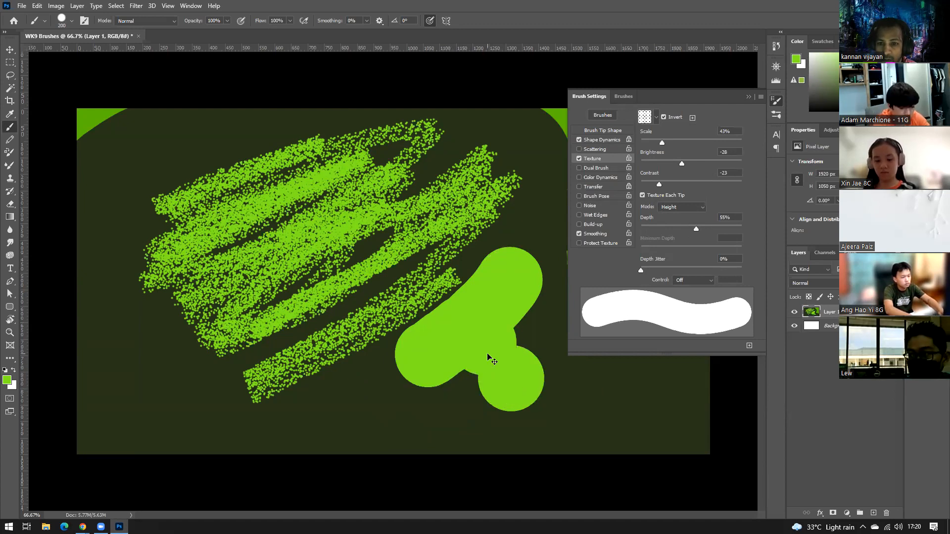
pyautogui.hotkey('ctrl', 'z')
pyautogui.hotkey('ctrl', 'z')
pyautogui.hotkey('ctrl', 'z')
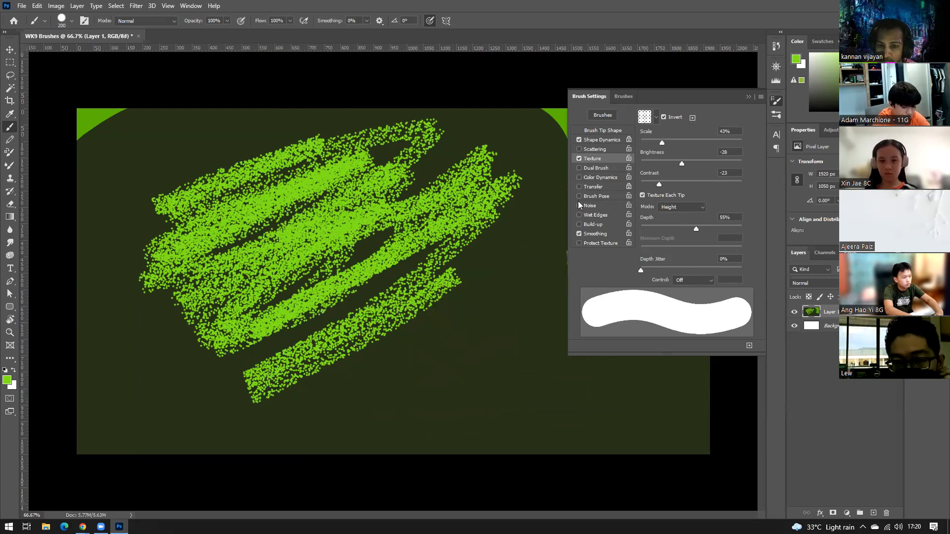
# - Switch the brush texture to the irregular black-and-white maze-like pattern, test it with a thick green stroke, and undo the stroke
pyautogui.click(649, 118)
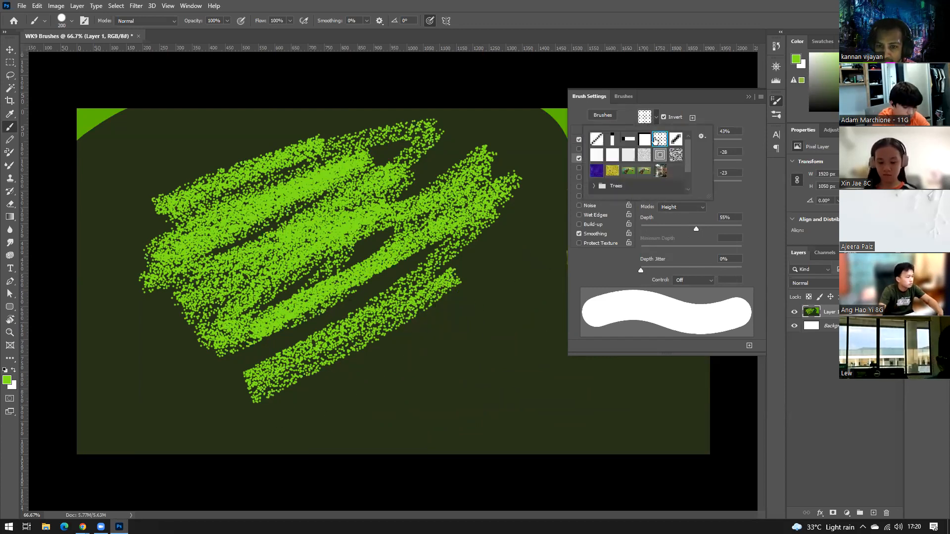
pyautogui.click(642, 154)
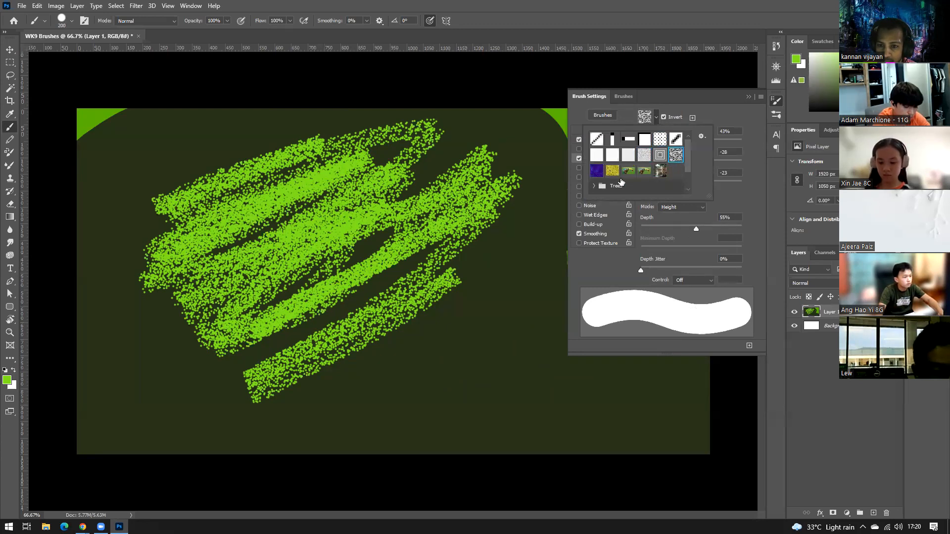
pyautogui.click(502, 287)
pyautogui.moveTo(503, 283)
pyautogui.mouseDown()
pyautogui.moveTo(448, 338)
pyautogui.moveTo(474, 375)
pyautogui.moveTo(469, 364)
pyautogui.moveTo(451, 409)
pyautogui.mouseUp()
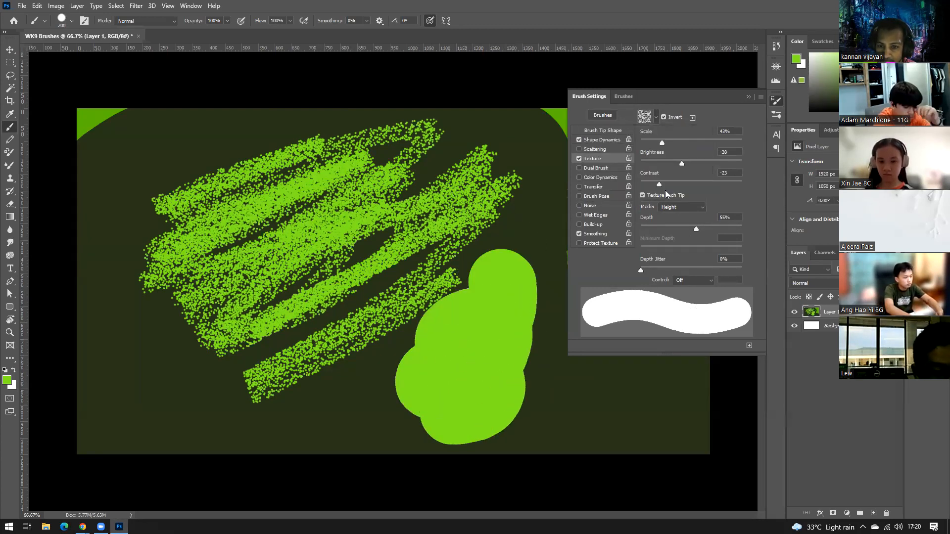
pyautogui.hotkey('ctrl', 'z')
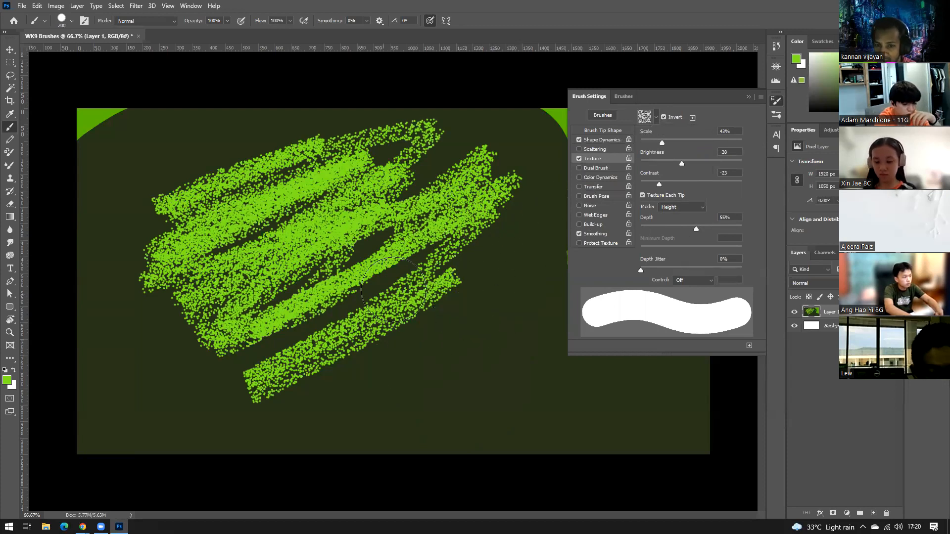
# - Set the brush texture's scale to 19% and turn off its inversion
pyautogui.moveTo(663, 142); pyautogui.dragTo(641, 142)
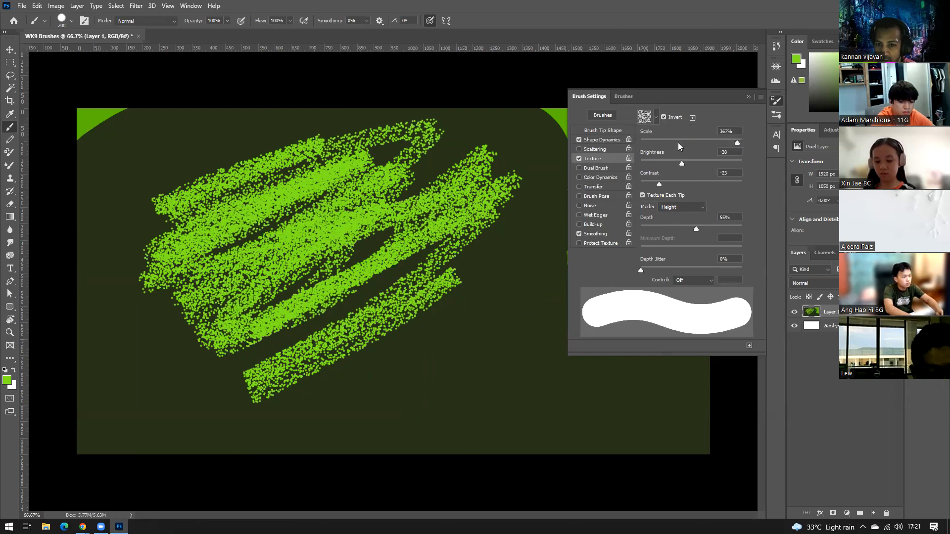
pyautogui.click(663, 117)
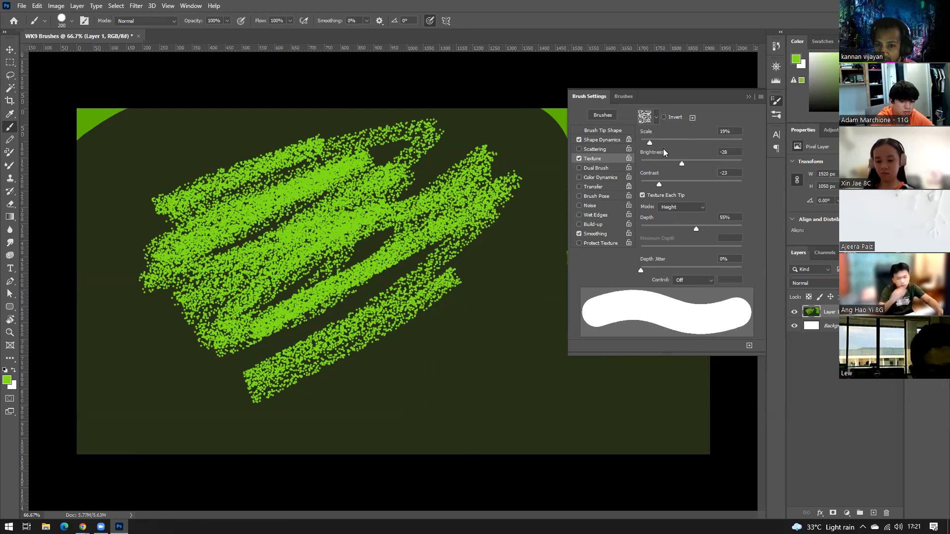
# - Try the texture modes Multiply, Subtract, Overlay, Color Burn and Hard Mix on the brush
pyautogui.click(672, 211)
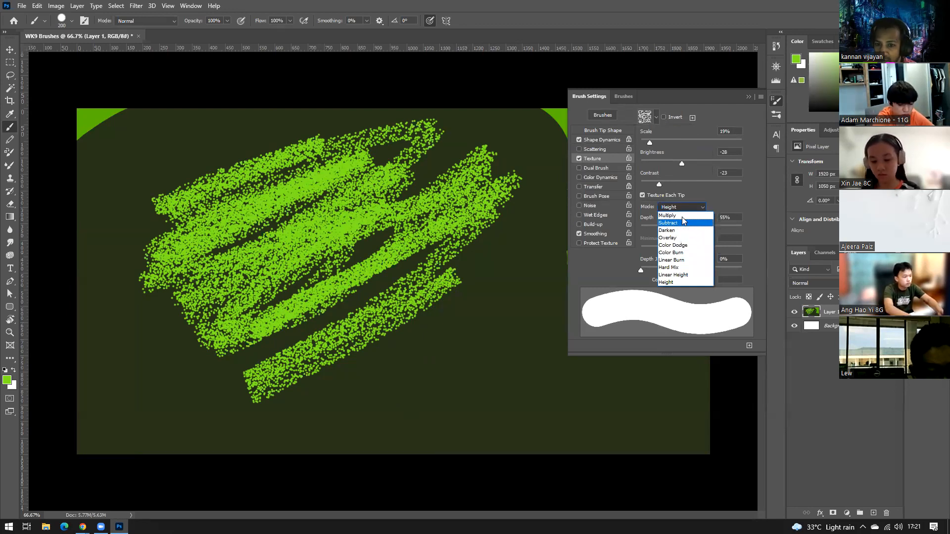
pyautogui.click(684, 217)
pyautogui.click(689, 206)
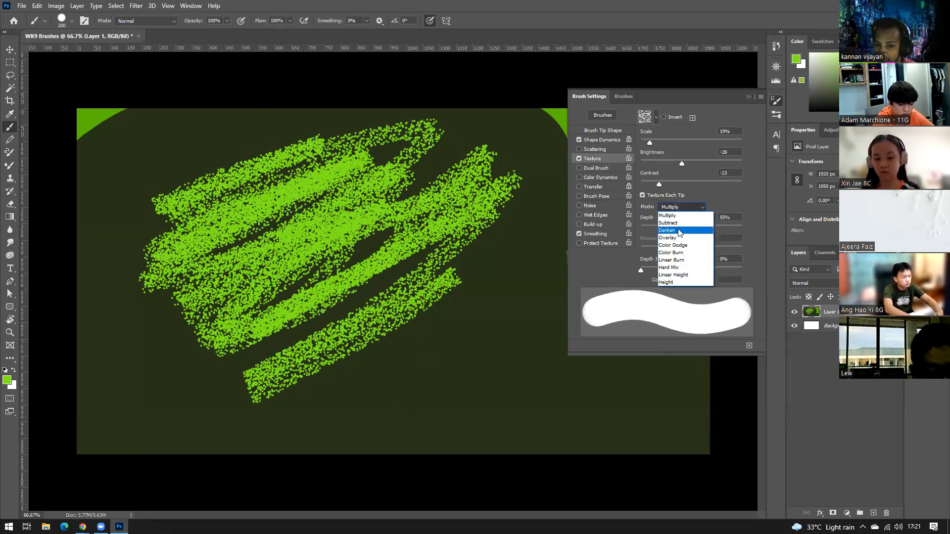
pyautogui.click(678, 223)
pyautogui.click(690, 208)
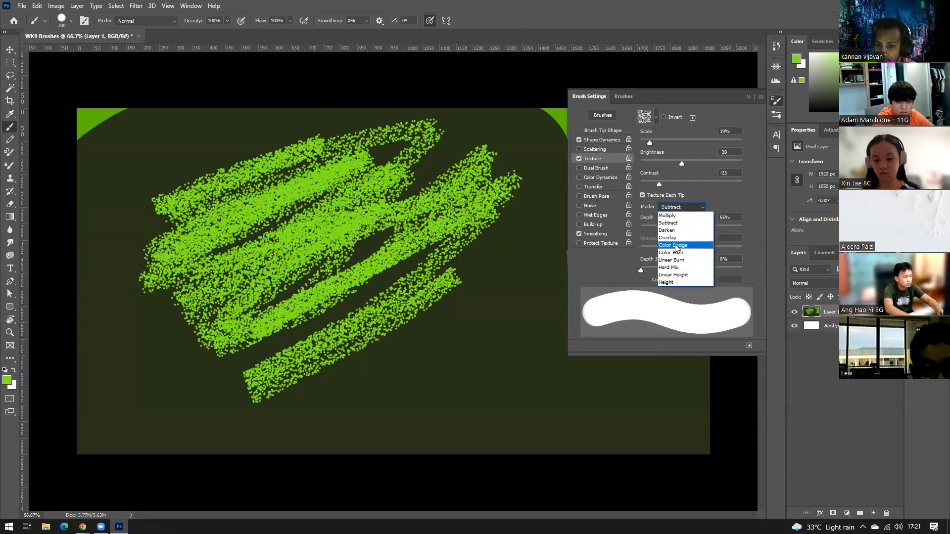
pyautogui.click(676, 238)
pyautogui.click(690, 210)
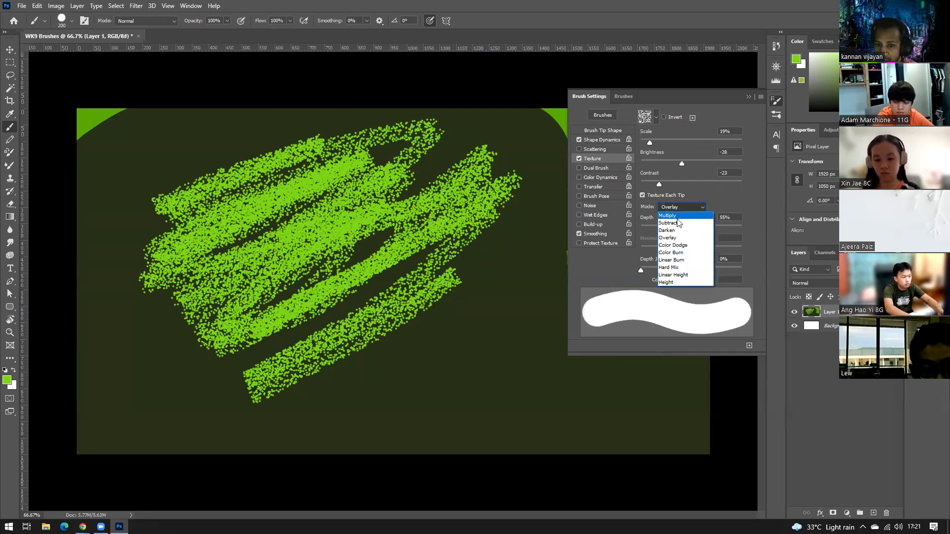
pyautogui.click(673, 253)
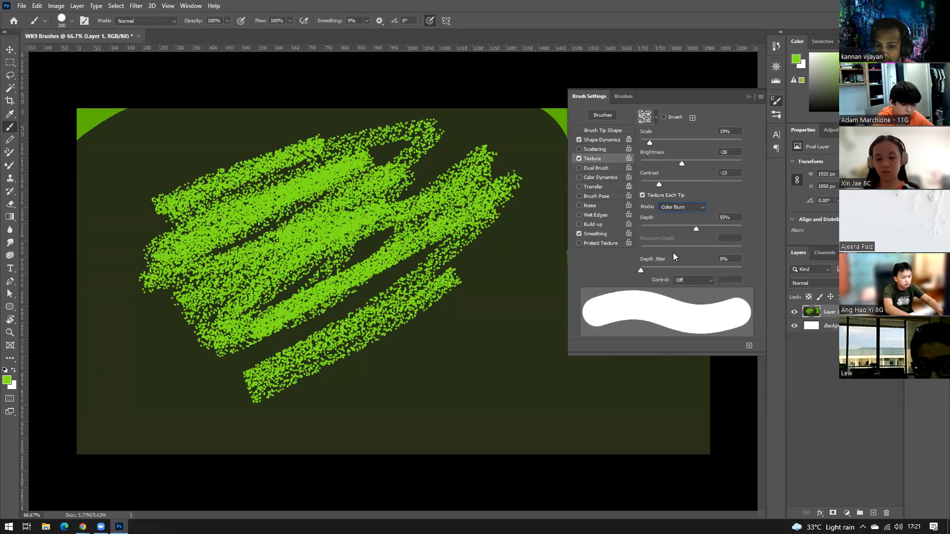
pyautogui.click(697, 208)
pyautogui.click(682, 276)
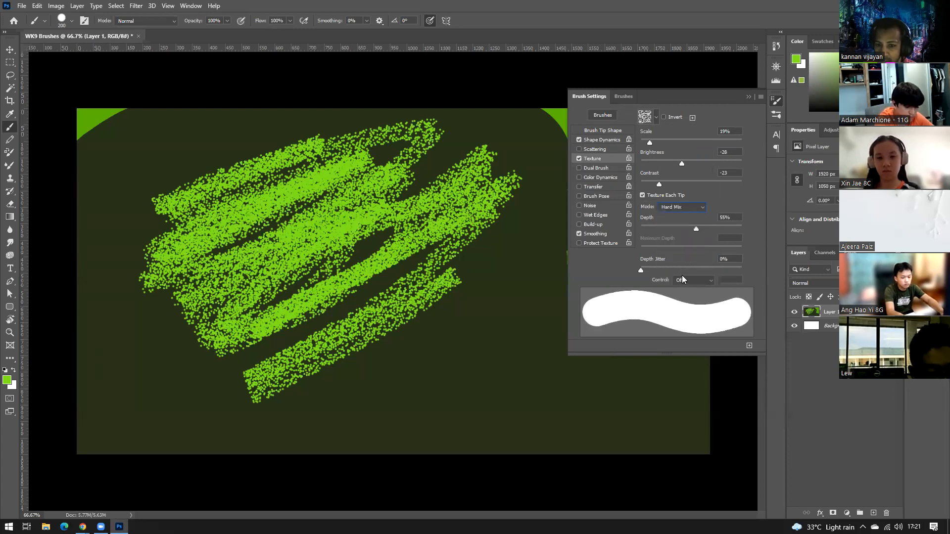
# - Set the texture mode to Linear Height with 1% depth, and paint broad green strokes across the canvas's lower-right area
pyautogui.click(692, 210)
pyautogui.click(679, 276)
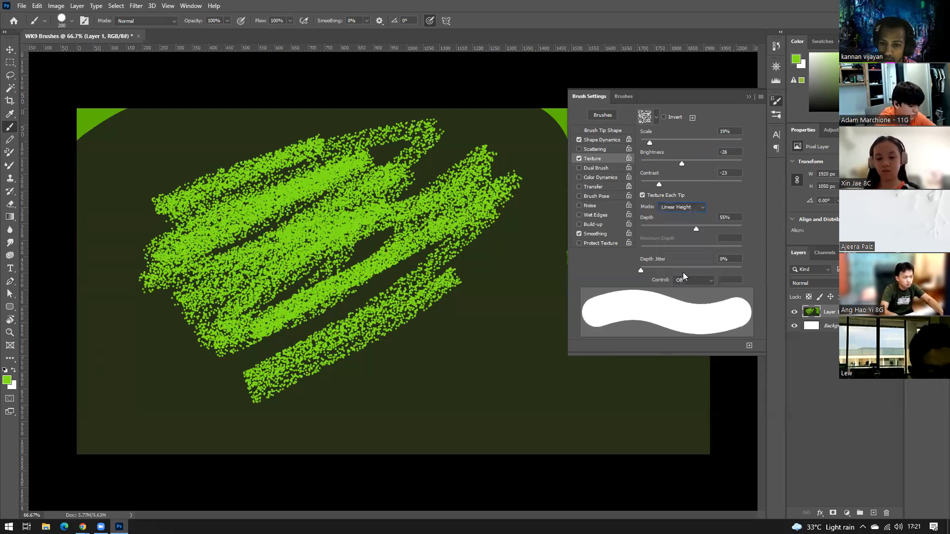
pyautogui.moveTo(690, 229); pyautogui.dragTo(641, 233)
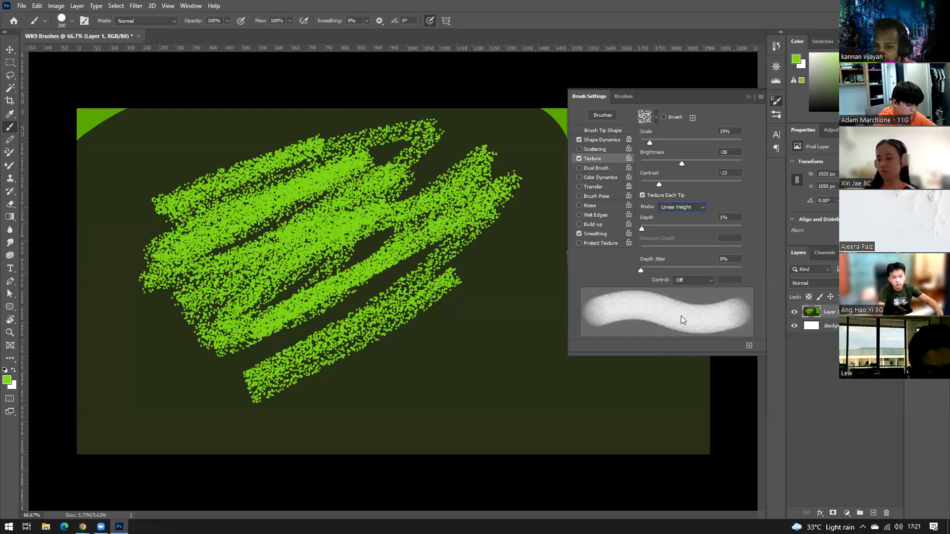
pyautogui.moveTo(510, 309)
pyautogui.mouseDown()
pyautogui.moveTo(396, 378)
pyautogui.moveTo(456, 392)
pyautogui.moveTo(498, 340)
pyautogui.moveTo(463, 355)
pyautogui.moveTo(509, 340)
pyautogui.moveTo(496, 246)
pyautogui.moveTo(491, 301)
pyautogui.moveTo(368, 352)
pyautogui.moveTo(327, 405)
pyautogui.moveTo(345, 366)
pyautogui.moveTo(432, 428)
pyautogui.moveTo(522, 445)
pyautogui.moveTo(579, 436)
pyautogui.moveTo(619, 413)
pyautogui.moveTo(713, 414)
pyautogui.moveTo(786, 371)
pyautogui.mouseUp()
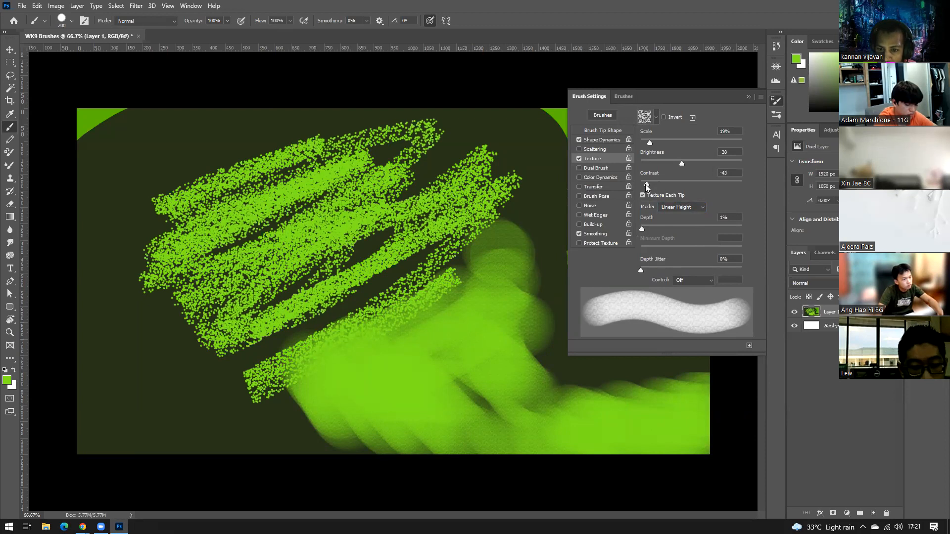
# - Set the texture contrast to 46 and paint overlapping green dabs along the canvas's left side and around the scribble
pyautogui.moveTo(704, 187); pyautogui.dragTo(707, 187)
pyautogui.moveTo(185, 335)
pyautogui.mouseDown()
pyautogui.moveTo(124, 381)
pyautogui.moveTo(185, 416)
pyautogui.moveTo(233, 395)
pyautogui.moveTo(282, 430)
pyautogui.moveTo(249, 376)
pyautogui.moveTo(262, 354)
pyautogui.moveTo(159, 339)
pyautogui.moveTo(121, 299)
pyautogui.moveTo(110, 227)
pyautogui.moveTo(127, 212)
pyautogui.moveTo(125, 185)
pyautogui.moveTo(180, 151)
pyautogui.moveTo(297, 136)
pyautogui.moveTo(238, 132)
pyautogui.moveTo(175, 159)
pyautogui.moveTo(127, 206)
pyautogui.moveTo(95, 426)
pyautogui.moveTo(169, 434)
pyautogui.moveTo(275, 414)
pyautogui.mouseUp()
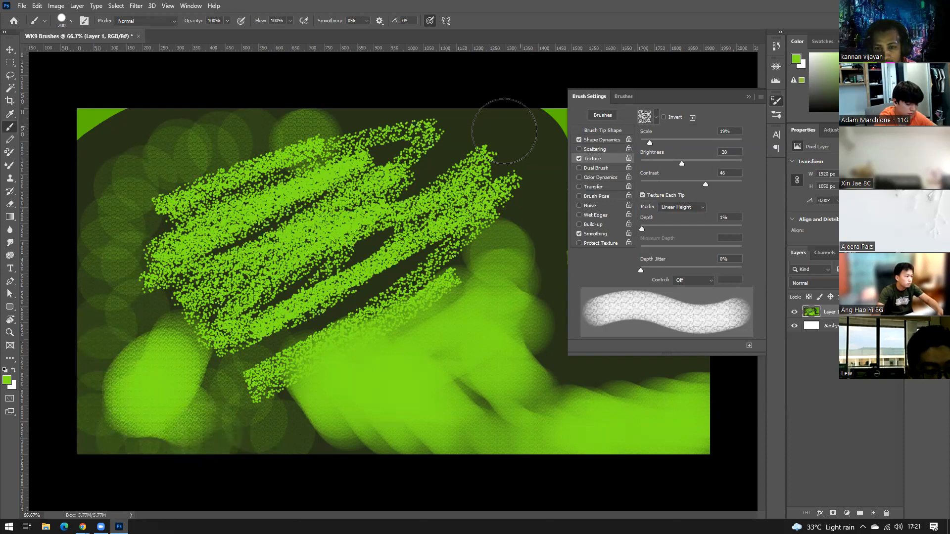
# - Compare the concentric-square, grainy and maze-like texture patterns, and choose the dotted pattern for the brush
pyautogui.click(656, 117)
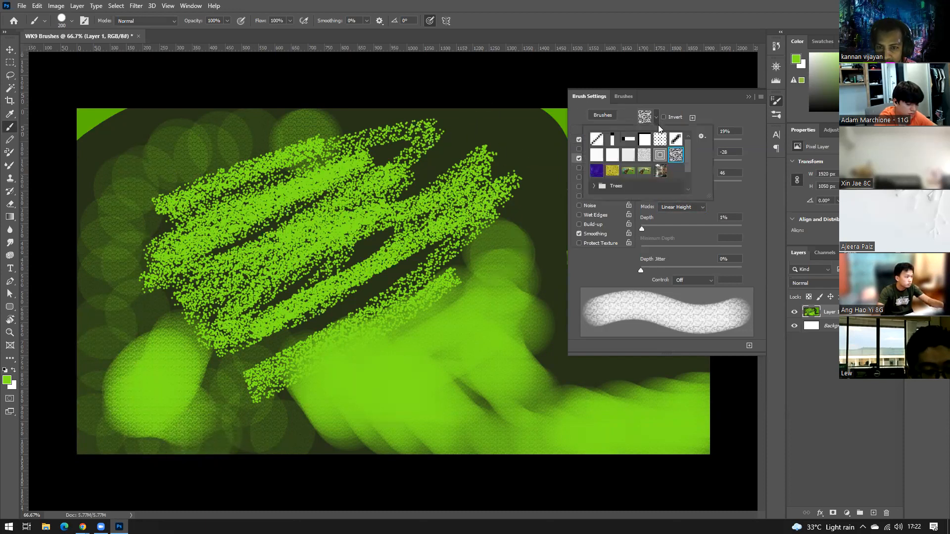
pyautogui.click(659, 155)
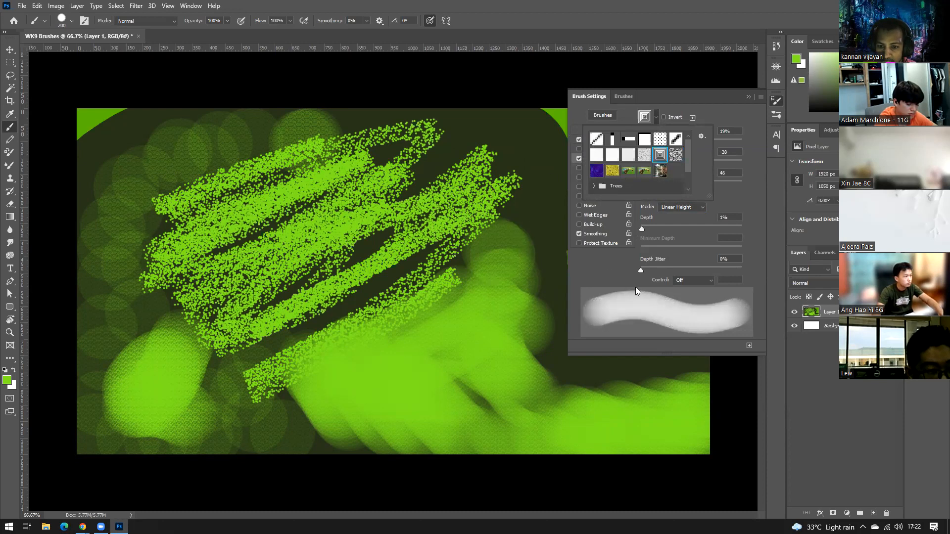
pyautogui.click(646, 157)
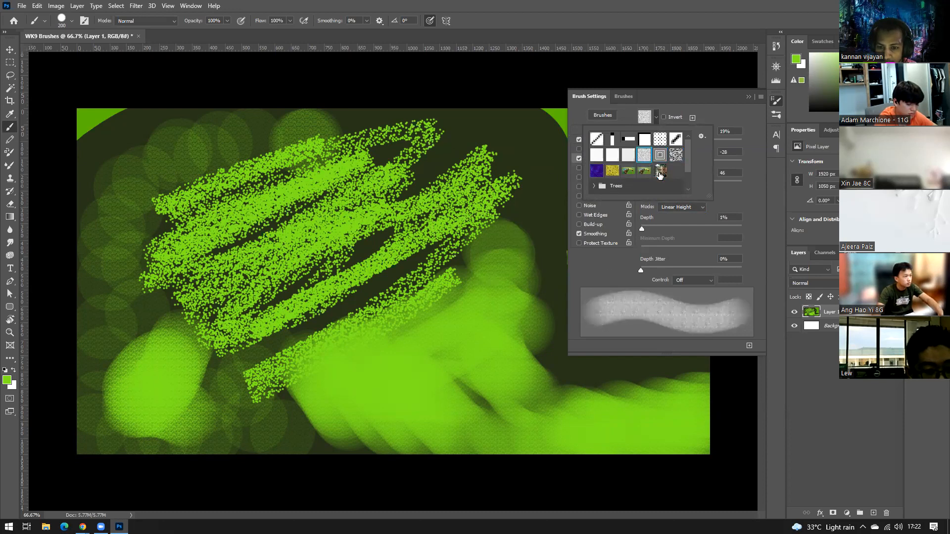
pyautogui.click(631, 158)
pyautogui.click(676, 157)
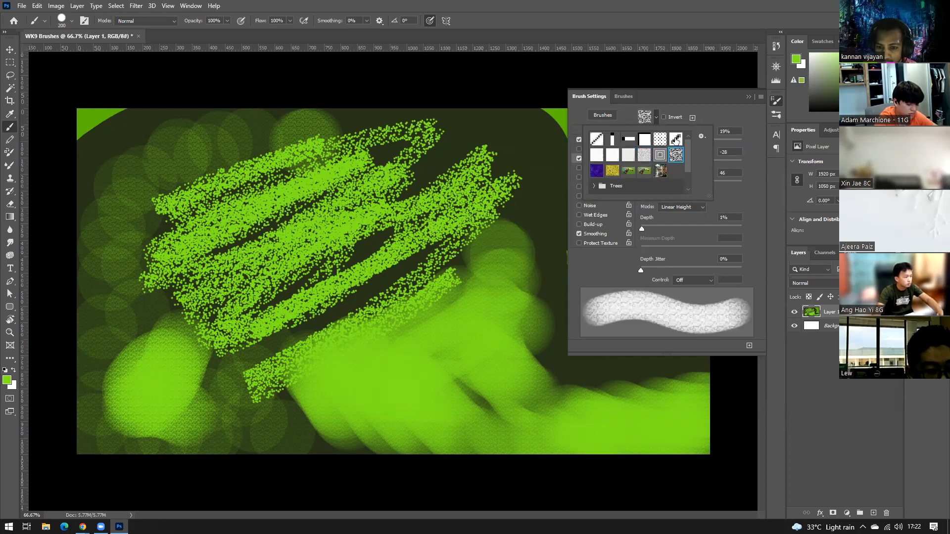
pyautogui.click(661, 141)
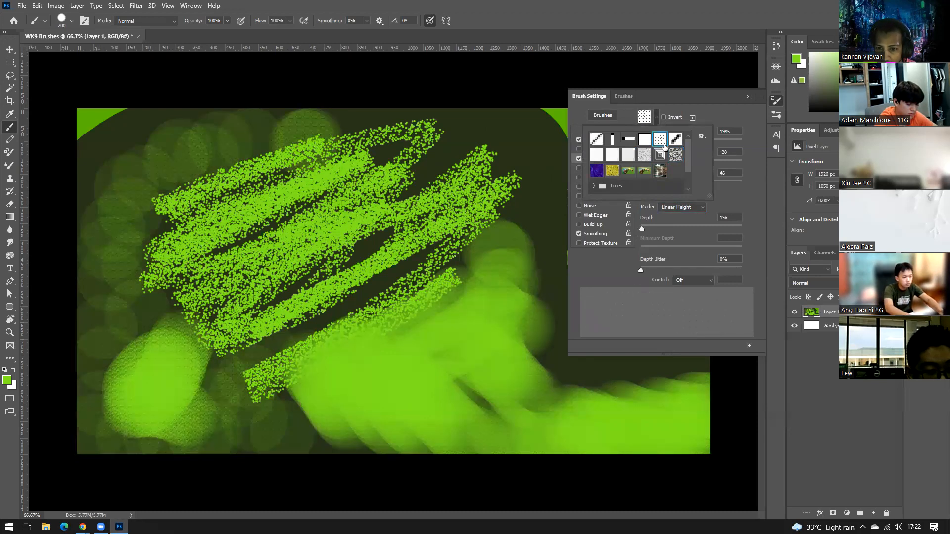
pyautogui.click(536, 227)
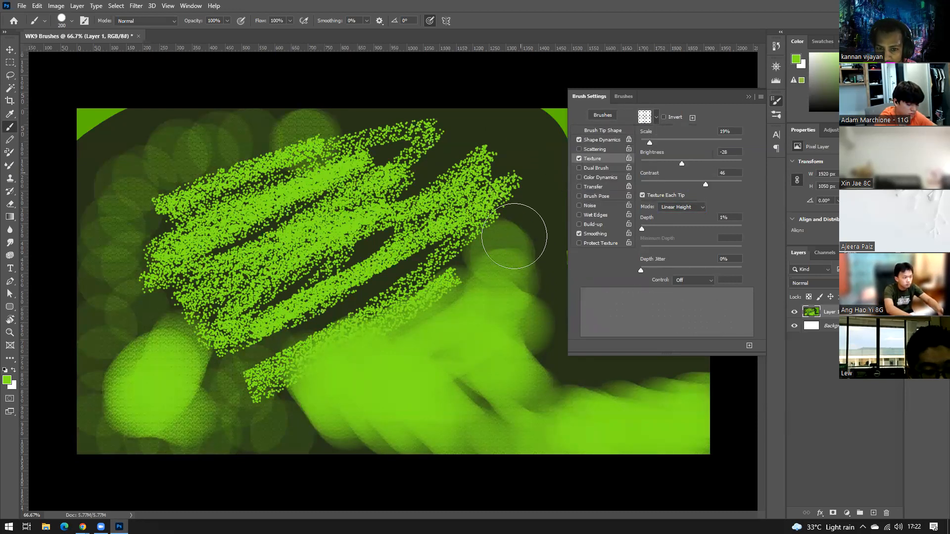
# - Test the dotted brush on the dark area beside the scribble and switch the foreground colour to magenta
pyautogui.moveTo(484, 153); pyautogui.dragTo(457, 154)
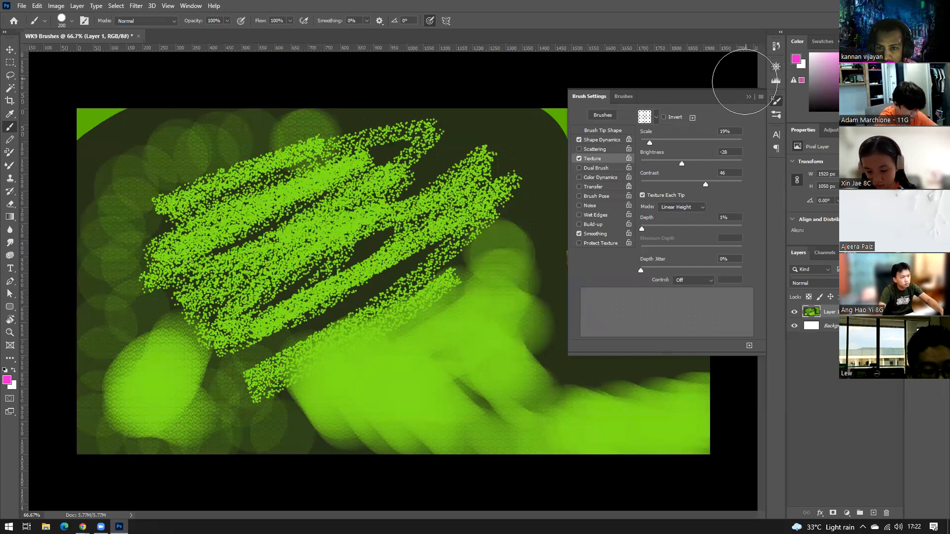
pyautogui.click(749, 96)
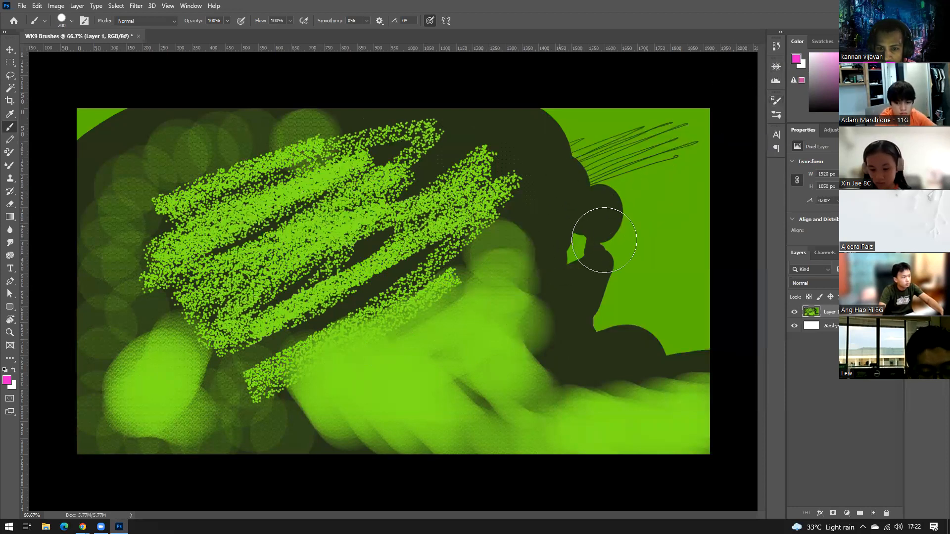
pyautogui.click(776, 101)
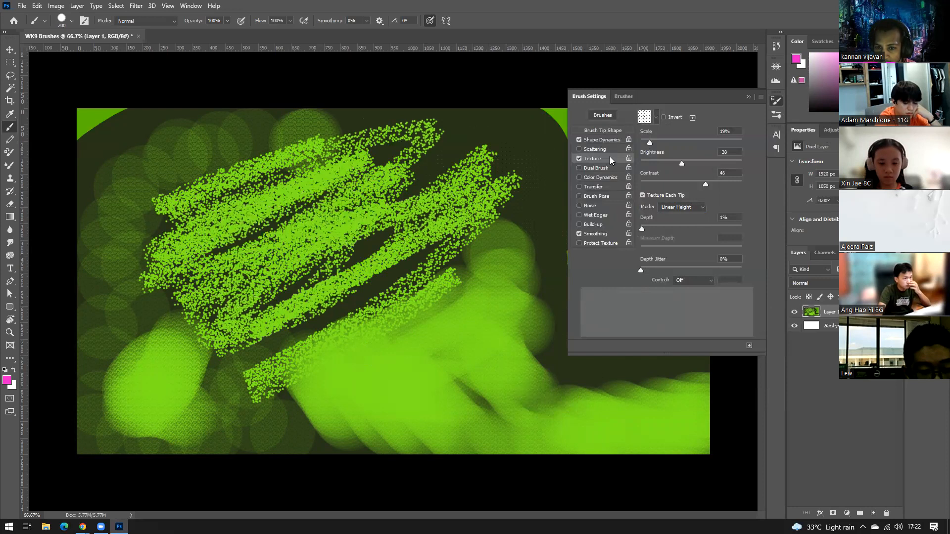
# - Set the texture scale to 112% and paint magenta dotted strokes from the scribble's right end across the canvas's lower-right area
pyautogui.moveTo(653, 141); pyautogui.dragTo(693, 146)
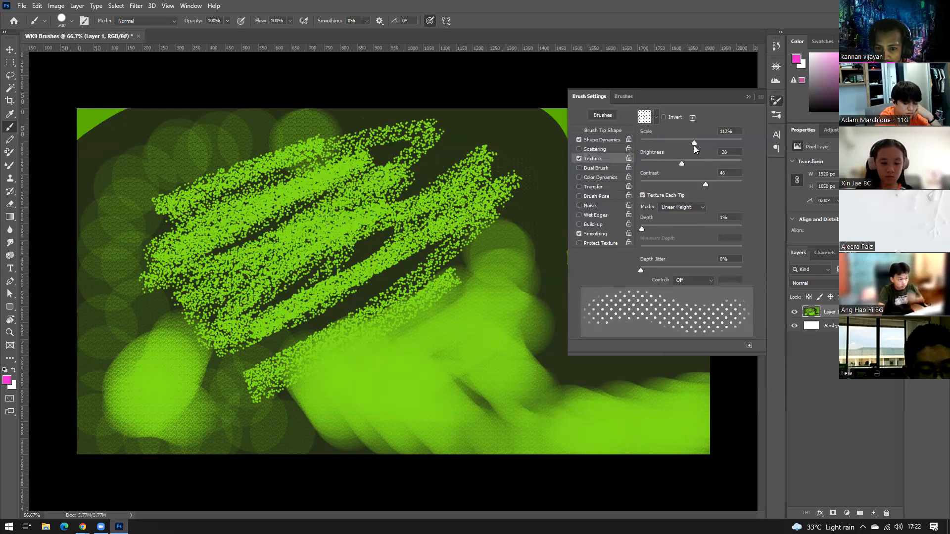
pyautogui.moveTo(541, 279); pyautogui.dragTo(509, 255)
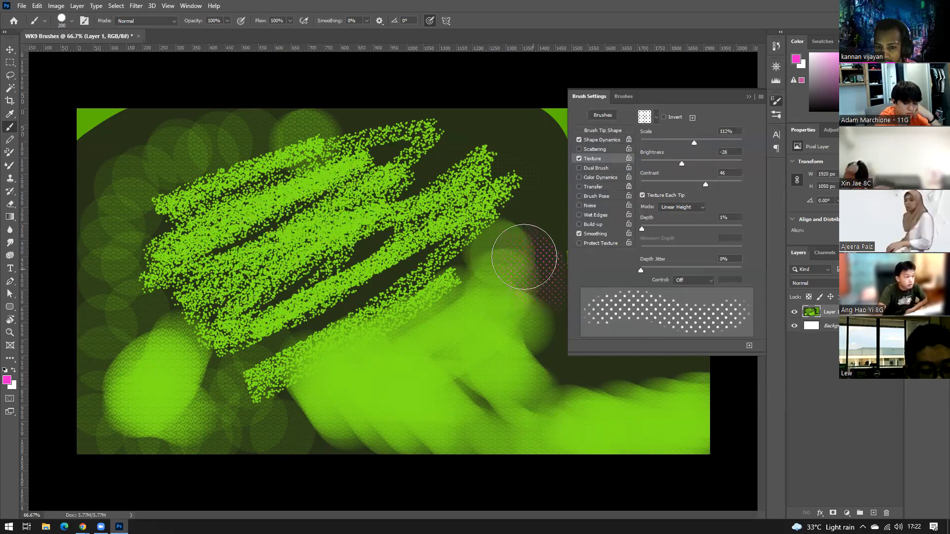
pyautogui.moveTo(523, 218)
pyautogui.mouseDown()
pyautogui.moveTo(474, 160)
pyautogui.moveTo(455, 185)
pyautogui.moveTo(426, 190)
pyautogui.moveTo(416, 202)
pyautogui.moveTo(470, 315)
pyautogui.moveTo(428, 370)
pyautogui.moveTo(322, 396)
pyautogui.moveTo(458, 337)
pyautogui.moveTo(504, 353)
pyautogui.moveTo(506, 388)
pyautogui.moveTo(550, 419)
pyautogui.moveTo(700, 407)
pyautogui.mouseUp()
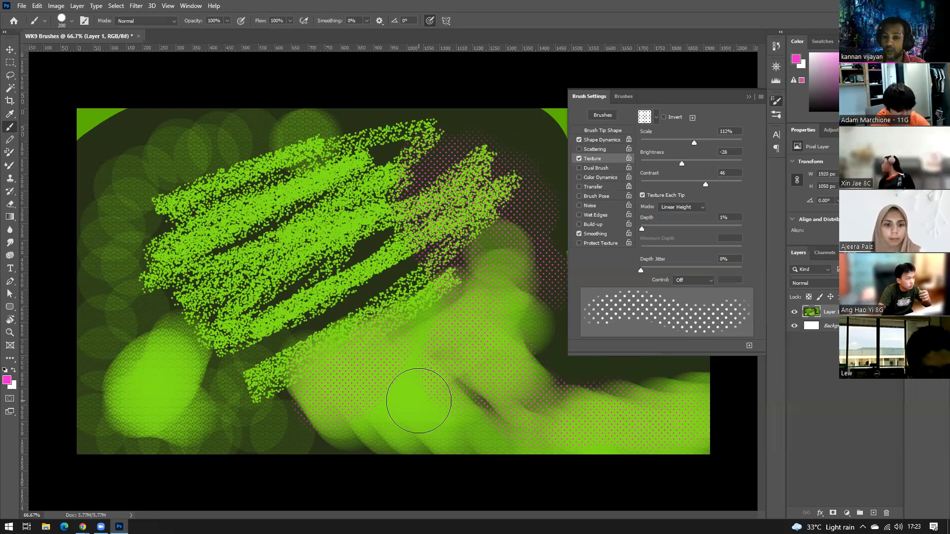
# - Switch the brush texture to the first green foliage photo pattern and paint magenta strokes over the canvas's right side
pyautogui.click(656, 117)
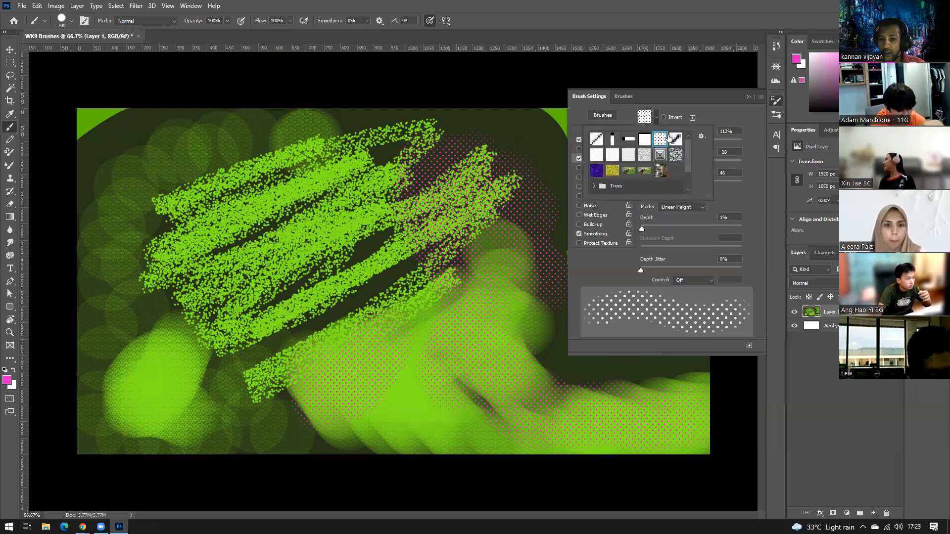
pyautogui.click(629, 171)
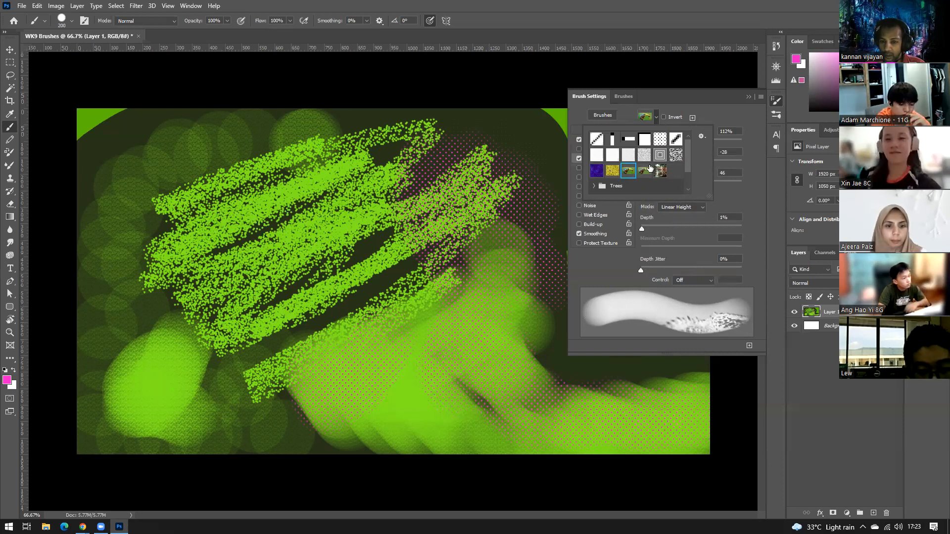
pyautogui.scroll(-1, 684, 170)
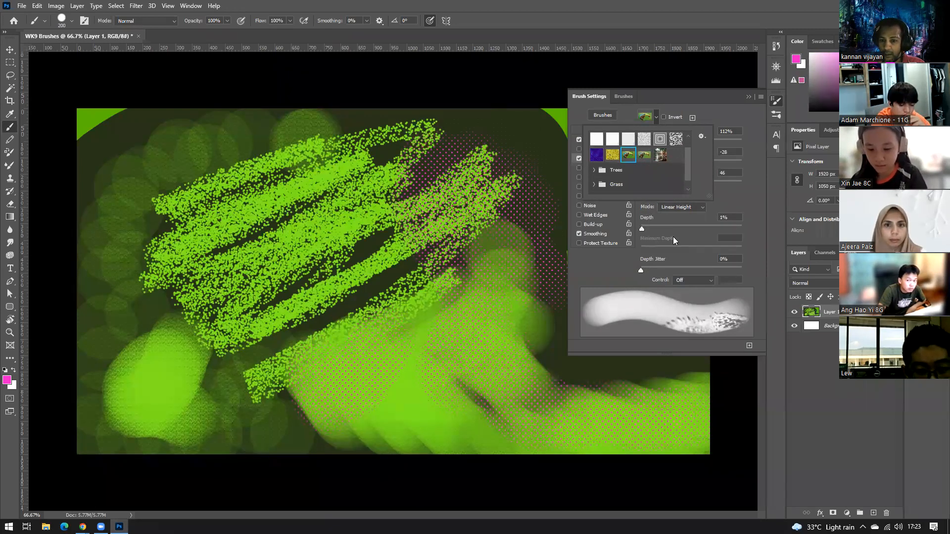
pyautogui.click(746, 97)
pyautogui.moveTo(594, 195)
pyautogui.mouseDown()
pyautogui.moveTo(560, 247)
pyautogui.moveTo(569, 211)
pyautogui.moveTo(531, 181)
pyautogui.moveTo(552, 156)
pyautogui.moveTo(496, 136)
pyautogui.moveTo(622, 165)
pyautogui.moveTo(647, 185)
pyautogui.moveTo(645, 227)
pyautogui.moveTo(627, 252)
pyautogui.moveTo(649, 277)
pyautogui.moveTo(670, 274)
pyautogui.moveTo(660, 299)
pyautogui.moveTo(635, 321)
pyautogui.moveTo(588, 323)
pyautogui.moveTo(599, 298)
pyautogui.moveTo(659, 285)
pyautogui.moveTo(674, 254)
pyautogui.moveTo(665, 233)
pyautogui.moveTo(663, 298)
pyautogui.moveTo(722, 356)
pyautogui.moveTo(667, 334)
pyautogui.moveTo(683, 313)
pyautogui.moveTo(665, 288)
pyautogui.moveTo(639, 280)
pyautogui.moveTo(615, 304)
pyautogui.moveTo(650, 323)
pyautogui.moveTo(605, 335)
pyautogui.moveTo(625, 275)
pyautogui.moveTo(601, 256)
pyautogui.moveTo(633, 226)
pyautogui.moveTo(645, 250)
pyautogui.moveTo(608, 208)
pyautogui.mouseUp()
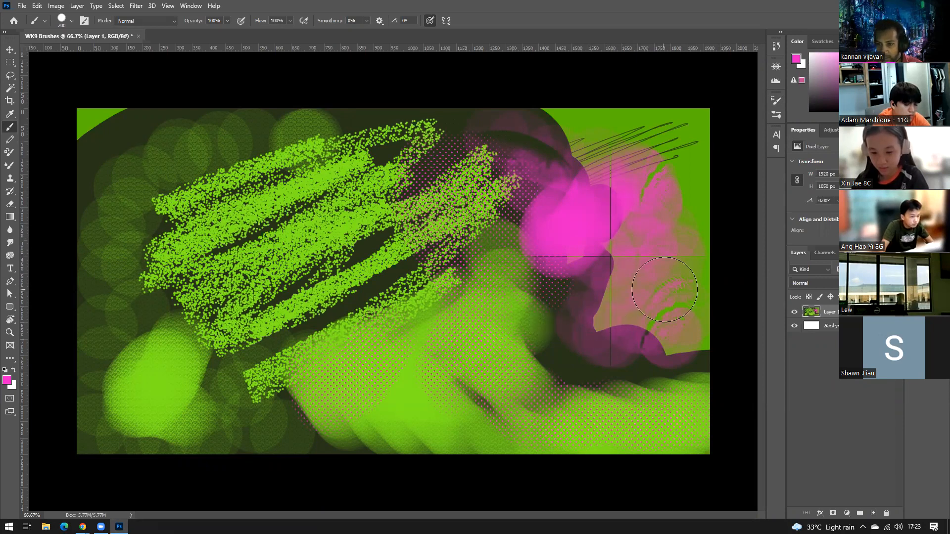
pyautogui.moveTo(656, 285); pyautogui.dragTo(658, 163)
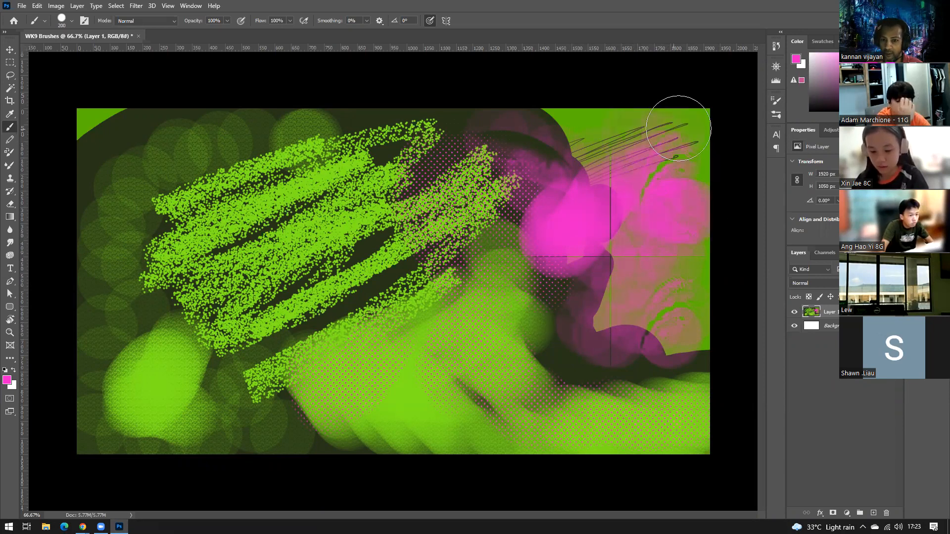
# - Set the photo texture's brightness to -18 and its depth to 1%
pyautogui.click(776, 101)
pyautogui.moveTo(681, 165)
pyautogui.mouseDown()
pyautogui.moveTo(656, 164)
pyautogui.moveTo(710, 162)
pyautogui.moveTo(686, 163)
pyautogui.mouseUp()
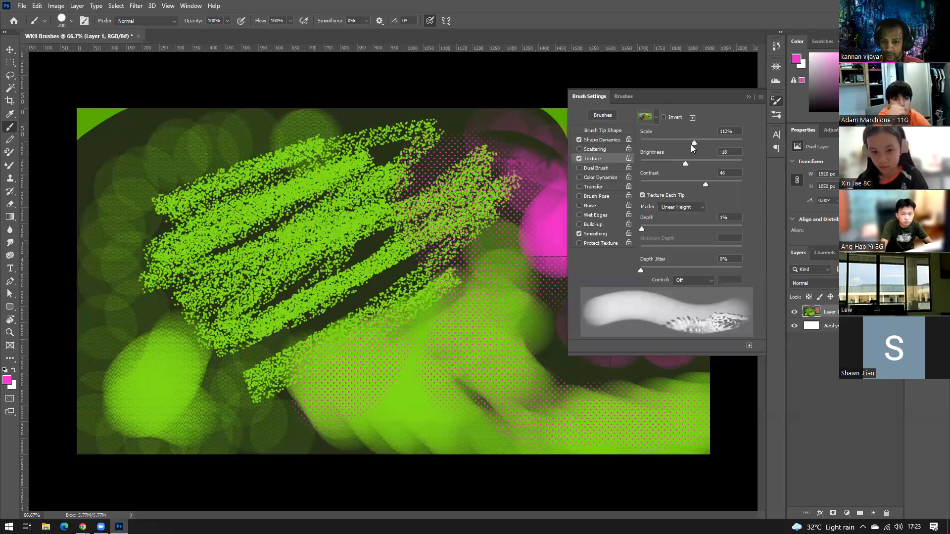
pyautogui.moveTo(646, 229)
pyautogui.mouseDown()
pyautogui.moveTo(663, 229)
pyautogui.moveTo(631, 229)
pyautogui.moveTo(642, 227)
pyautogui.mouseUp()
pyautogui.moveTo(642, 227); pyautogui.dragTo(642, 227)
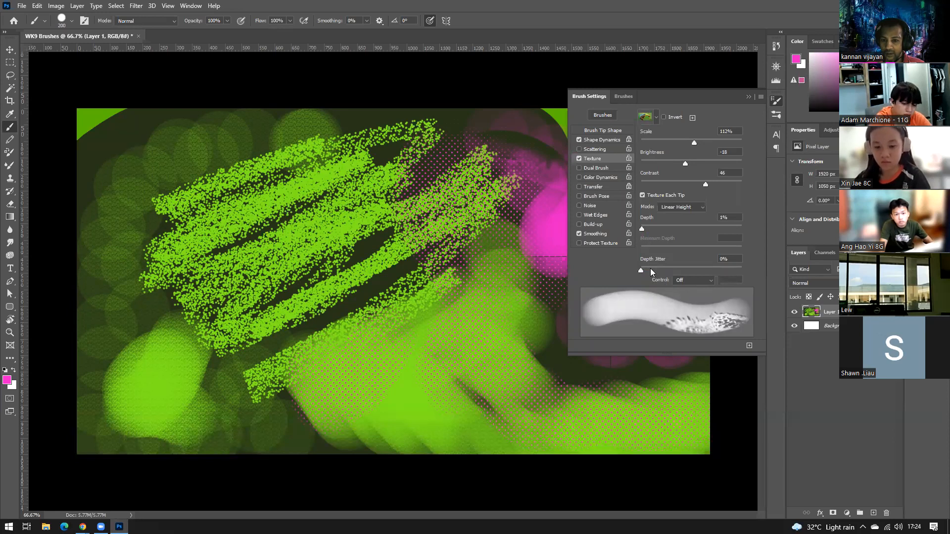
# - Try the Multiply and Hard Mix texture modes, and set the mode to Height
pyautogui.click(689, 207)
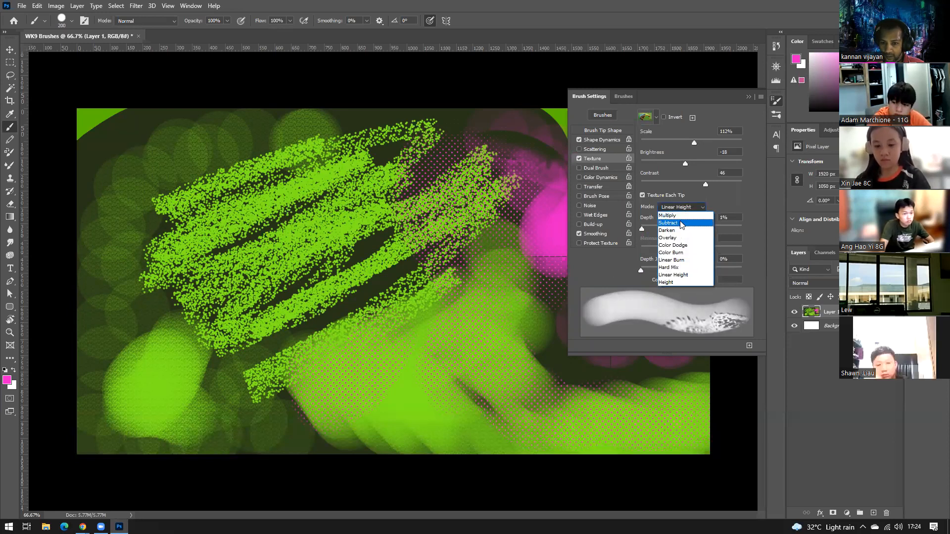
pyautogui.click(668, 216)
pyautogui.click(682, 207)
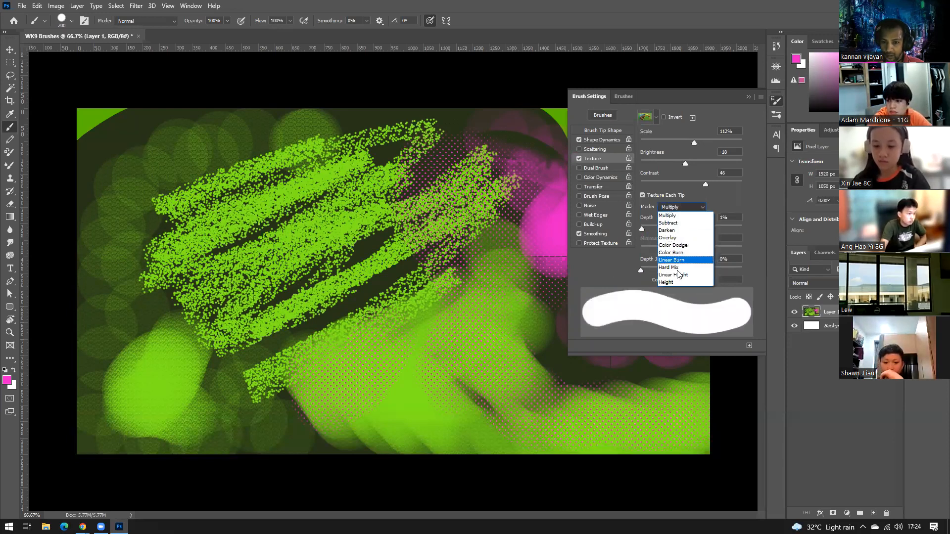
pyautogui.click(676, 267)
pyautogui.click(691, 207)
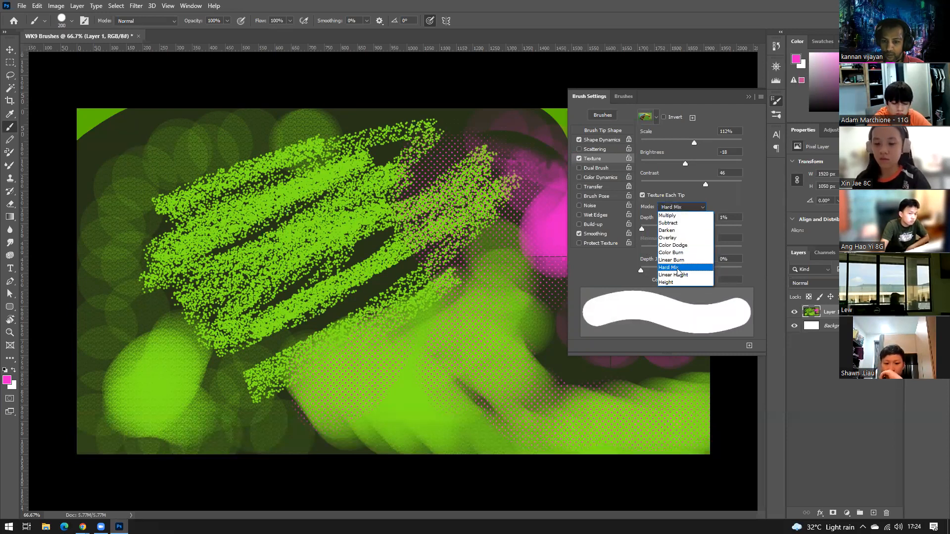
pyautogui.click(679, 281)
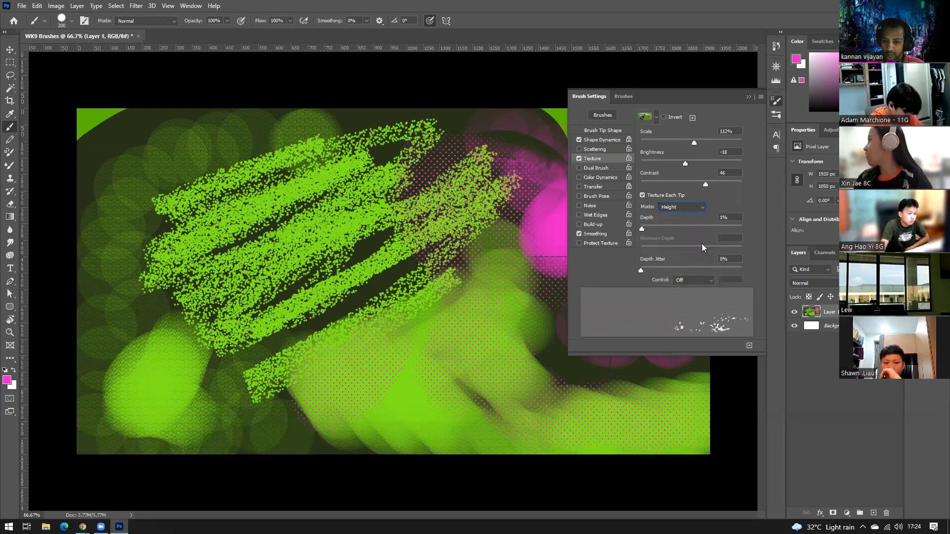
# - Set the texture mode to Linear Height, choose the orange leaf pattern from Trees, and paint magenta strokes over the canvas's lower centre
pyautogui.click(683, 207)
pyautogui.click(677, 275)
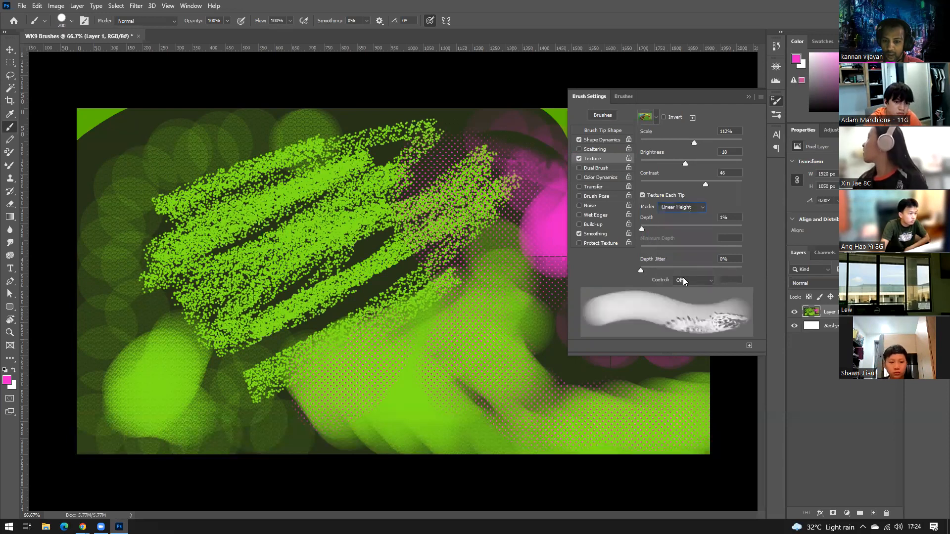
pyautogui.click(645, 118)
pyautogui.click(594, 170)
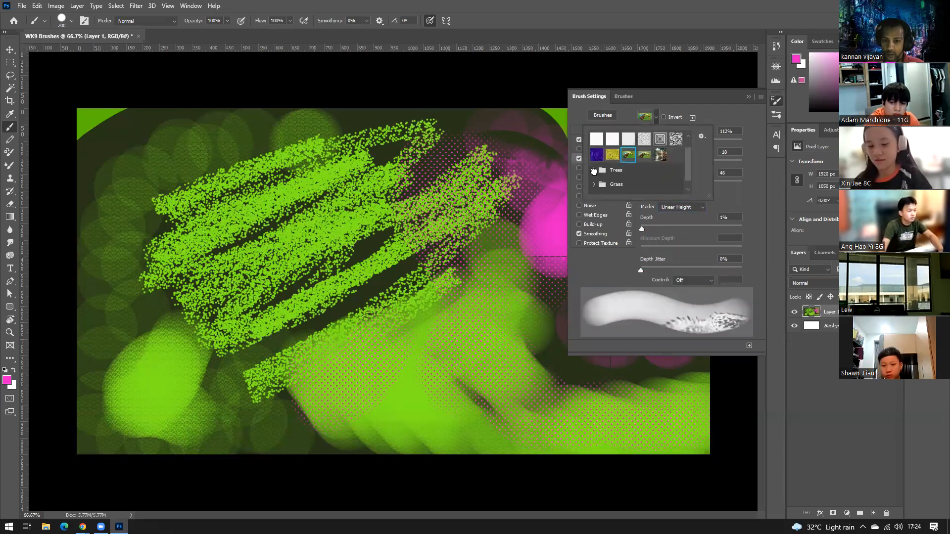
pyautogui.click(638, 170)
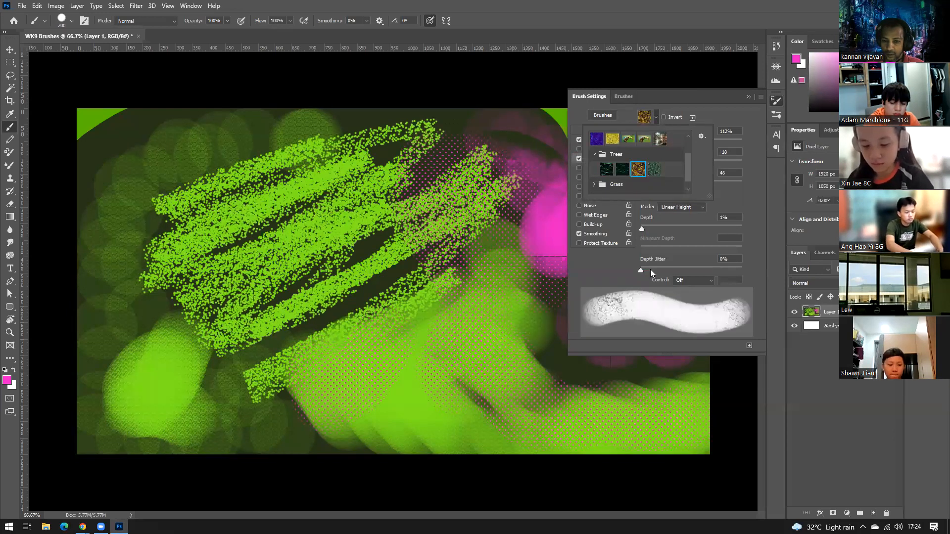
pyautogui.moveTo(542, 222)
pyautogui.mouseDown()
pyautogui.moveTo(445, 381)
pyautogui.moveTo(377, 388)
pyautogui.moveTo(373, 438)
pyautogui.mouseUp()
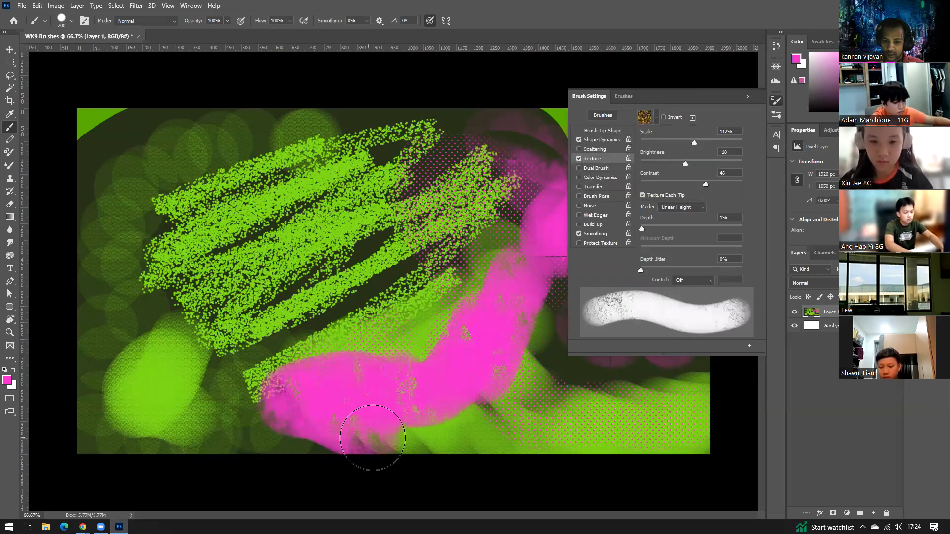
# - Switch the texture to the last green pattern in Trees and paint magenta strokes from the canvas's centre toward the lower right
pyautogui.click(656, 123)
pyautogui.click(649, 168)
pyautogui.moveTo(430, 302)
pyautogui.mouseDown()
pyautogui.moveTo(462, 412)
pyautogui.moveTo(569, 414)
pyautogui.mouseUp()
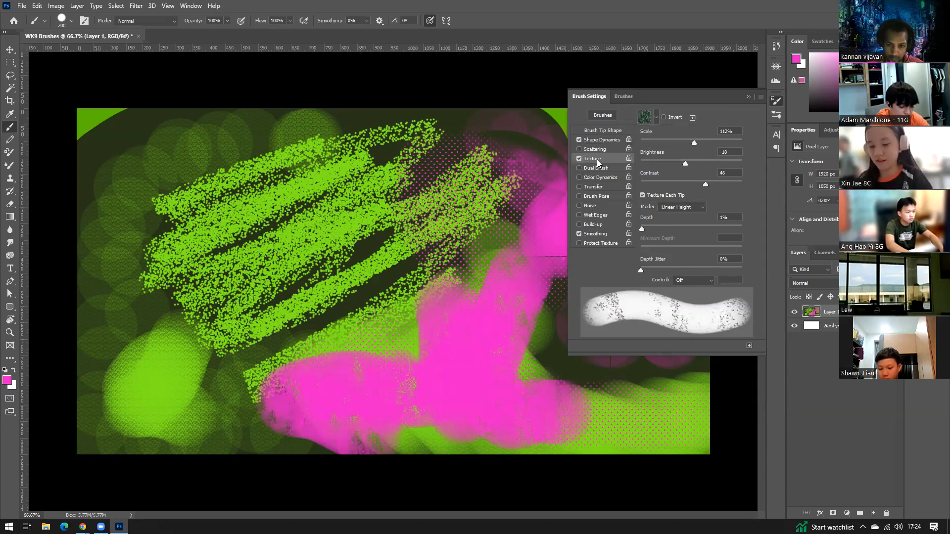
# - Turn off Texture and enable Dual Brush with the 251 px leaf tip
pyautogui.click(579, 158)
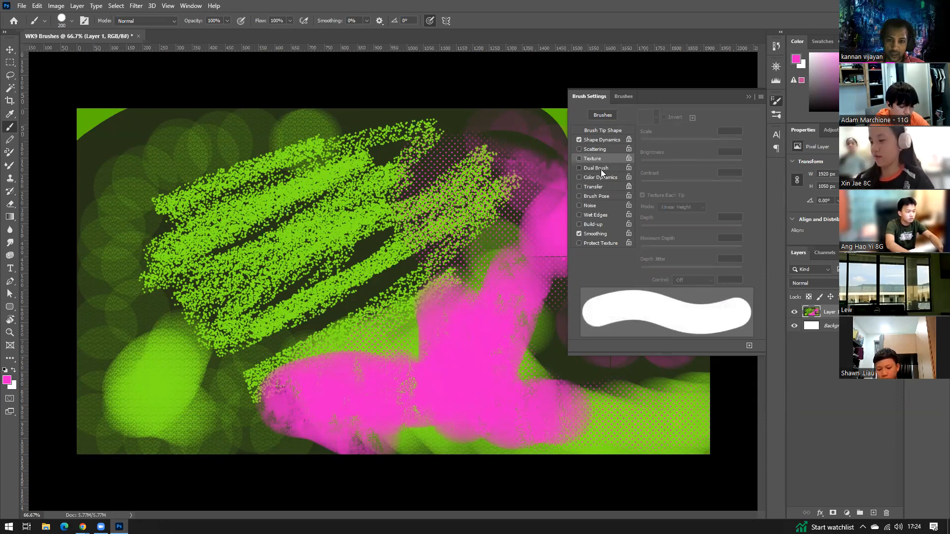
pyautogui.click(601, 168)
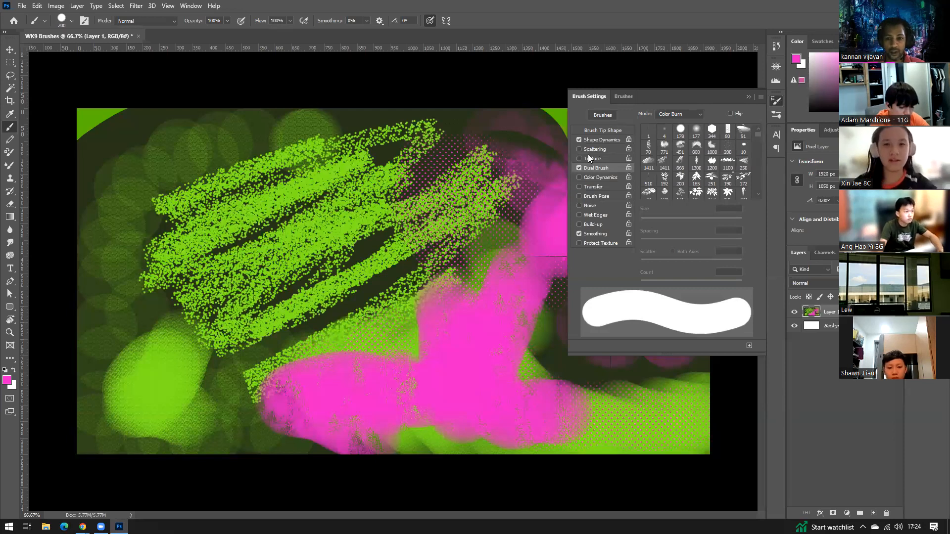
pyautogui.click(664, 165)
pyautogui.click(681, 179)
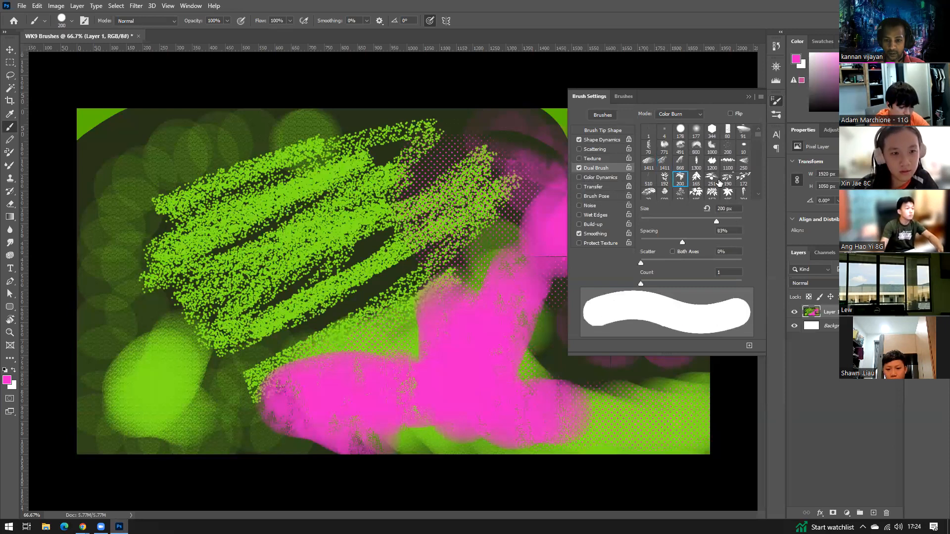
pyautogui.click(713, 183)
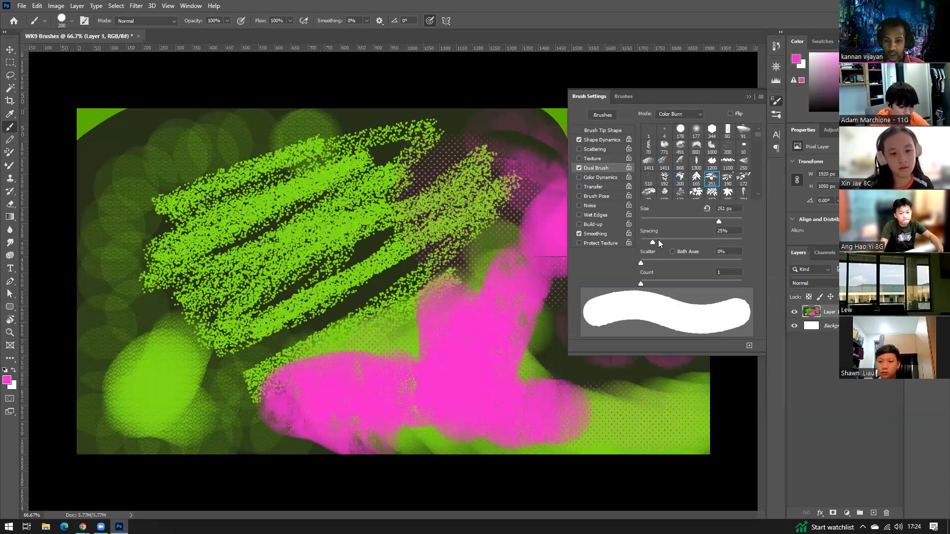
# - Set the dual brush to size 120 px, spacing 68%, scatter 368% and count 3, and paint magenta over the canvas's upper centre
pyautogui.moveTo(716, 222)
pyautogui.mouseDown()
pyautogui.moveTo(669, 219)
pyautogui.moveTo(703, 222)
pyautogui.mouseUp()
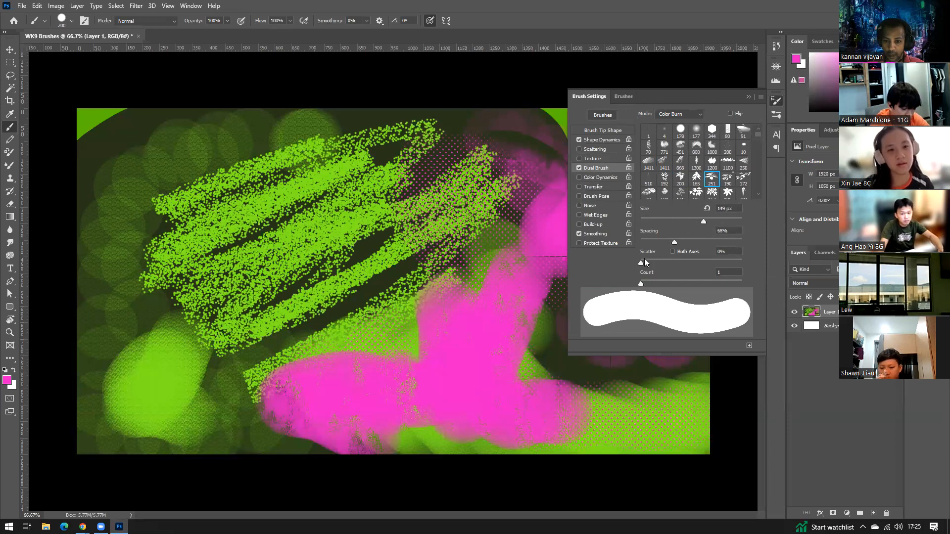
pyautogui.moveTo(667, 257); pyautogui.dragTo(675, 256)
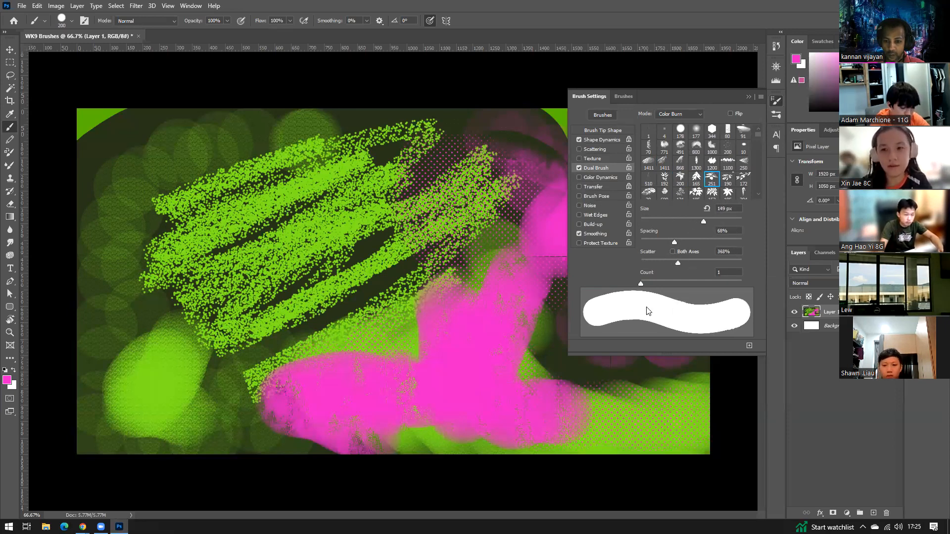
pyautogui.moveTo(639, 284); pyautogui.dragTo(680, 284)
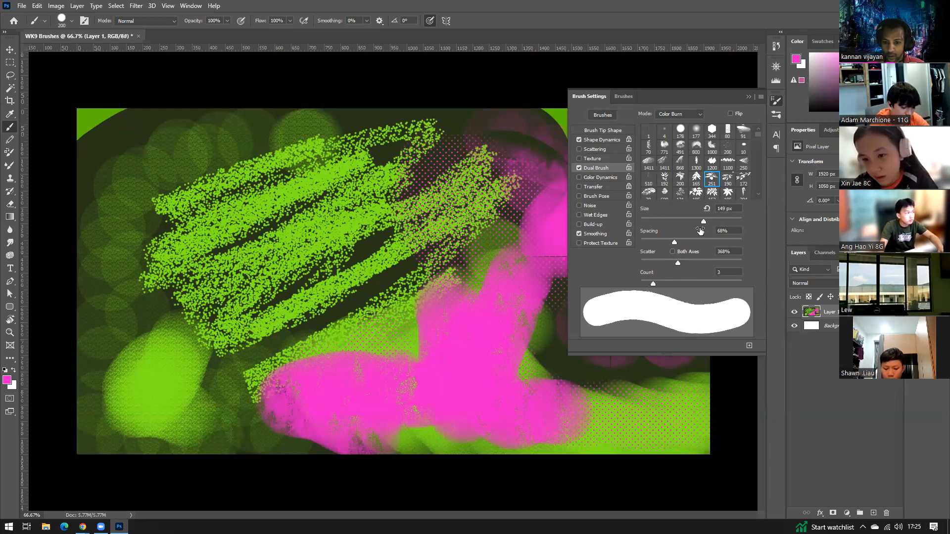
pyautogui.moveTo(702, 223); pyautogui.dragTo(695, 222)
pyautogui.moveTo(487, 292)
pyautogui.mouseDown()
pyautogui.moveTo(396, 346)
pyautogui.moveTo(492, 257)
pyautogui.moveTo(520, 208)
pyautogui.moveTo(450, 233)
pyautogui.moveTo(452, 202)
pyautogui.moveTo(482, 165)
pyautogui.moveTo(498, 183)
pyautogui.moveTo(521, 147)
pyautogui.moveTo(440, 136)
pyautogui.moveTo(383, 173)
pyautogui.mouseUp()
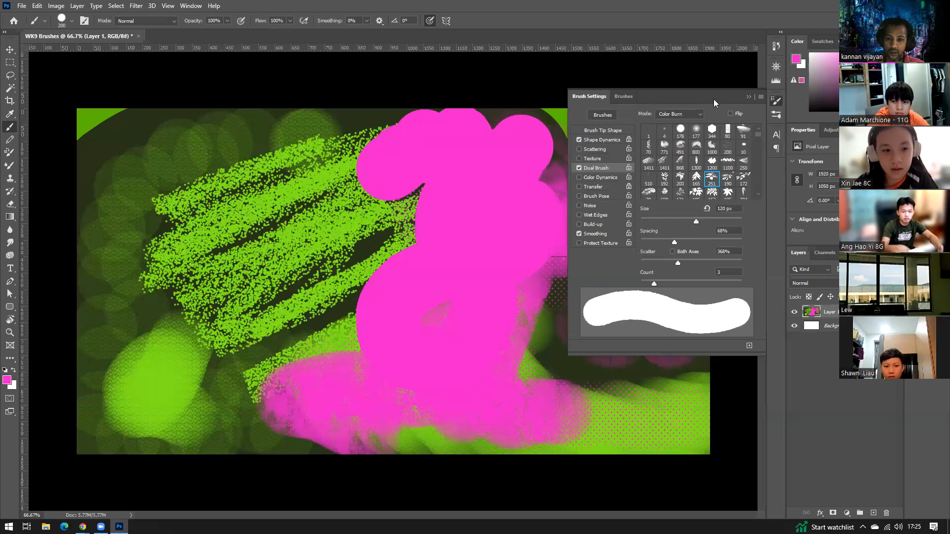
# - Test the 165 px leaf dual tip with a magenta dab at the canvas's lower right, and pair it with the 177 px soft round main tip
pyautogui.click(696, 179)
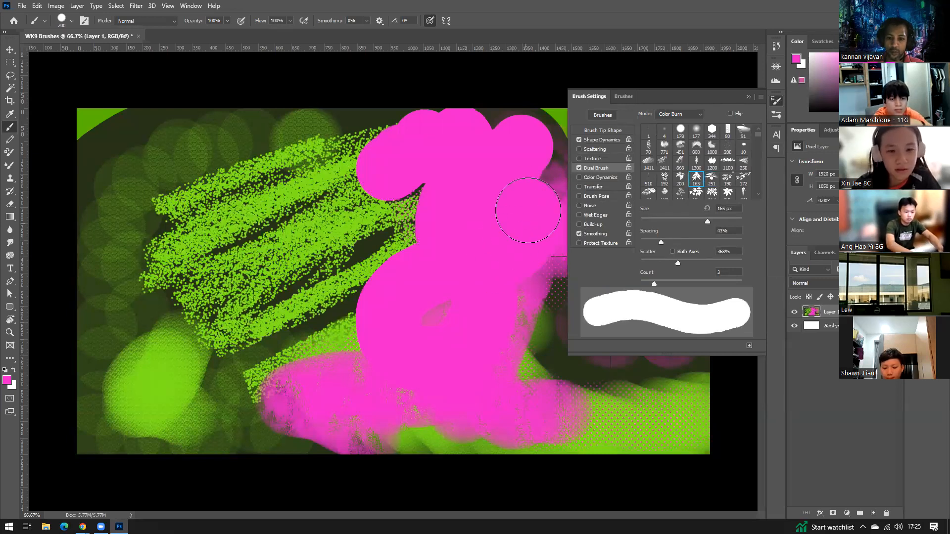
pyautogui.click(589, 401)
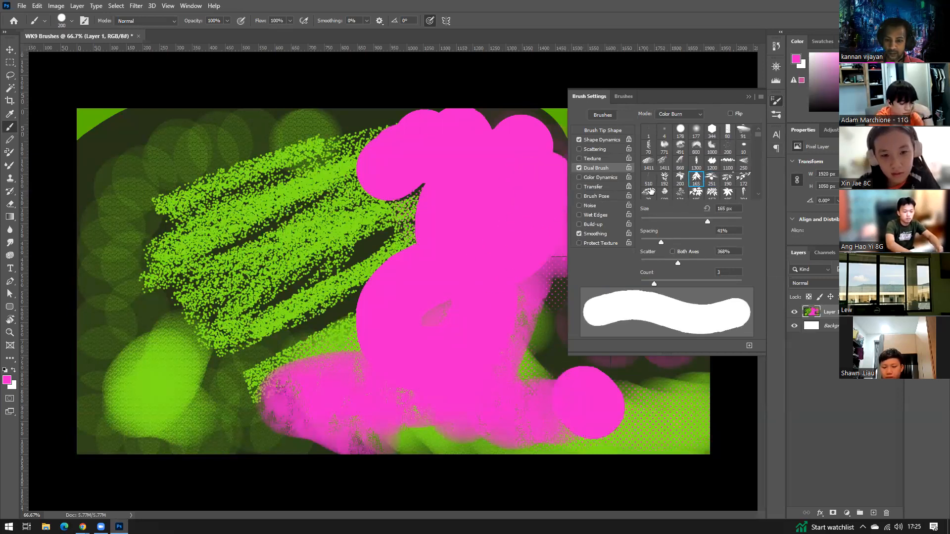
pyautogui.click(602, 131)
pyautogui.click(696, 118)
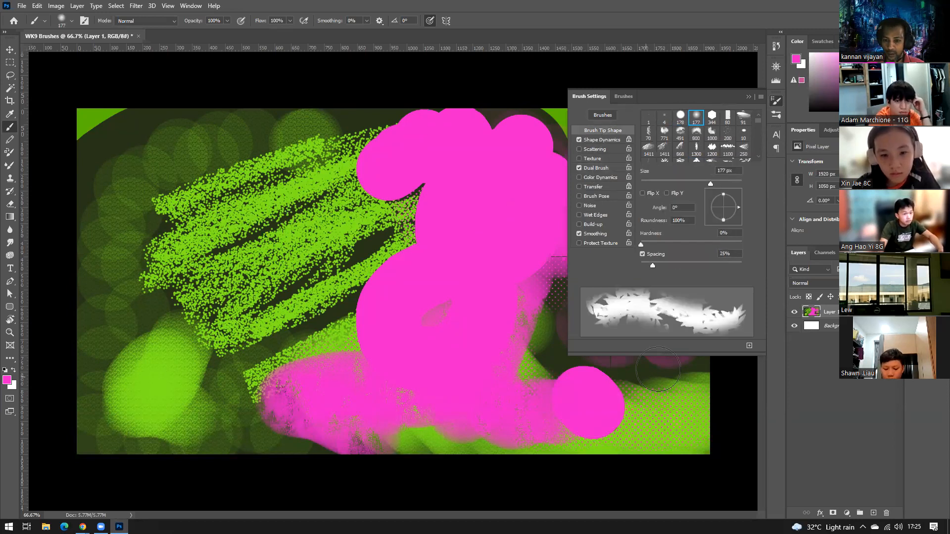
# - Paint leafy-edged magenta strokes over the green scribble in the canvas's left half
pyautogui.moveTo(336, 295); pyautogui.dragTo(187, 319)
pyautogui.moveTo(185, 366)
pyautogui.mouseDown()
pyautogui.moveTo(184, 266)
pyautogui.moveTo(314, 236)
pyautogui.moveTo(319, 317)
pyautogui.moveTo(236, 248)
pyautogui.moveTo(304, 224)
pyautogui.moveTo(281, 280)
pyautogui.moveTo(242, 278)
pyautogui.mouseUp()
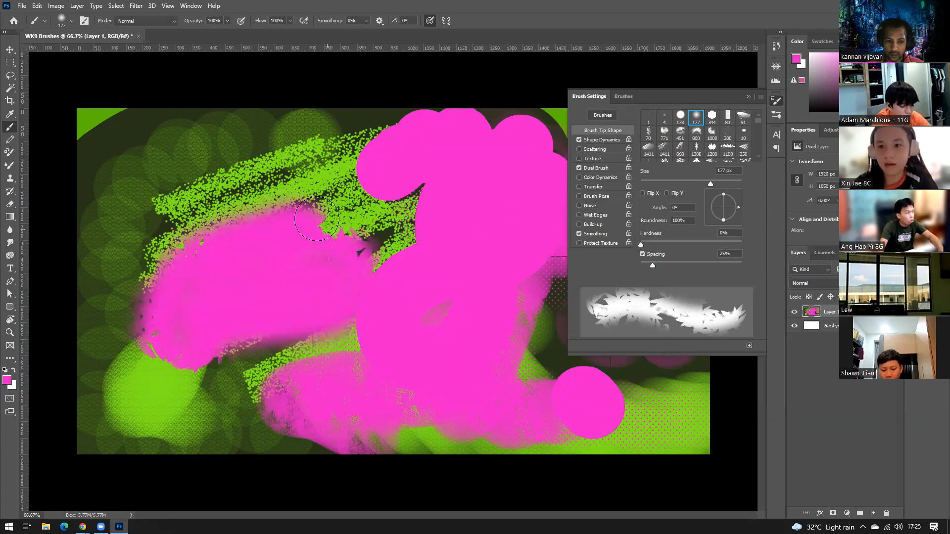
pyautogui.moveTo(349, 208)
pyautogui.mouseDown()
pyautogui.moveTo(276, 247)
pyautogui.moveTo(317, 209)
pyautogui.moveTo(208, 210)
pyautogui.moveTo(275, 195)
pyautogui.moveTo(188, 268)
pyautogui.moveTo(173, 232)
pyautogui.moveTo(157, 305)
pyautogui.moveTo(140, 209)
pyautogui.moveTo(175, 238)
pyautogui.moveTo(156, 191)
pyautogui.moveTo(201, 164)
pyautogui.moveTo(191, 159)
pyautogui.moveTo(198, 213)
pyautogui.moveTo(207, 174)
pyautogui.moveTo(244, 147)
pyautogui.moveTo(260, 185)
pyautogui.moveTo(317, 178)
pyautogui.mouseUp()
pyautogui.moveTo(367, 222); pyautogui.dragTo(396, 218)
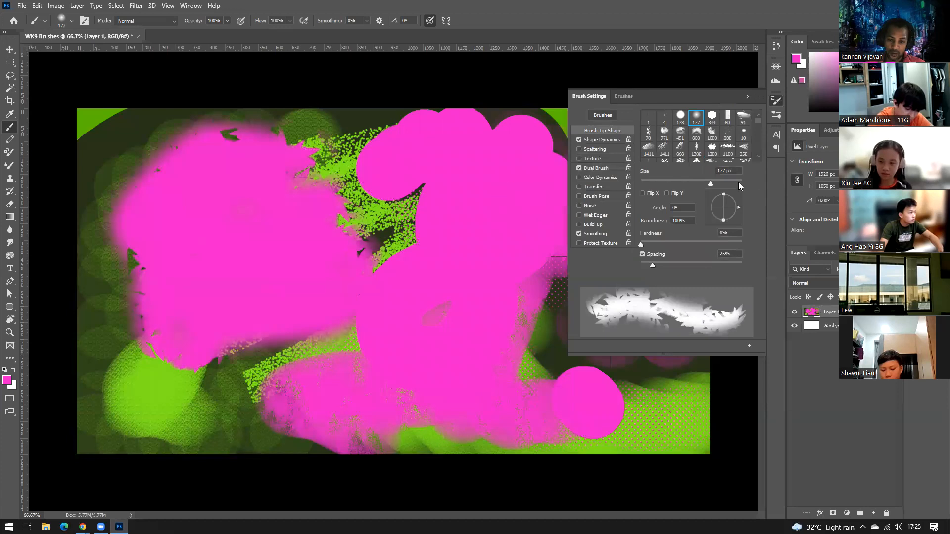
# - Turn off Dual Brush, toggle Color Dynamics on and off, and enable Transfer for the brush
pyautogui.click(596, 169)
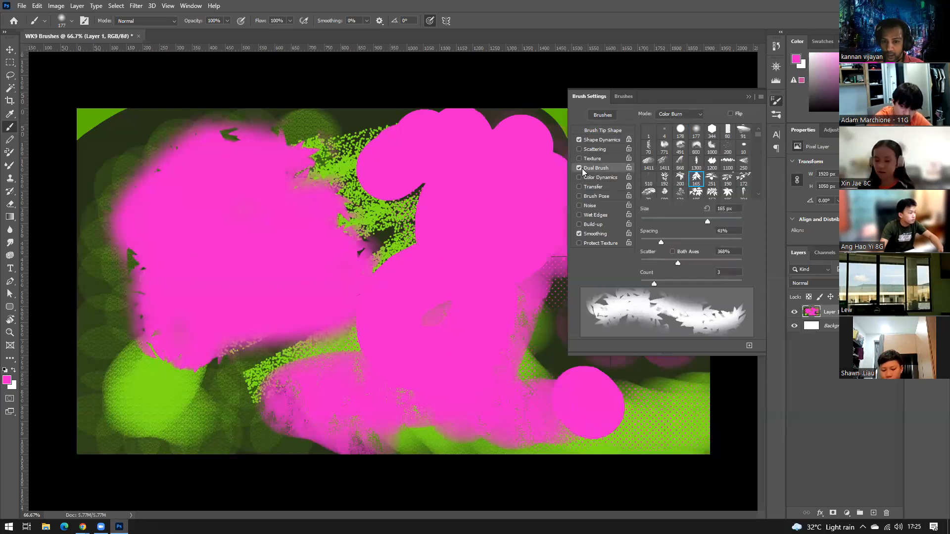
pyautogui.click(580, 168)
pyautogui.click(594, 178)
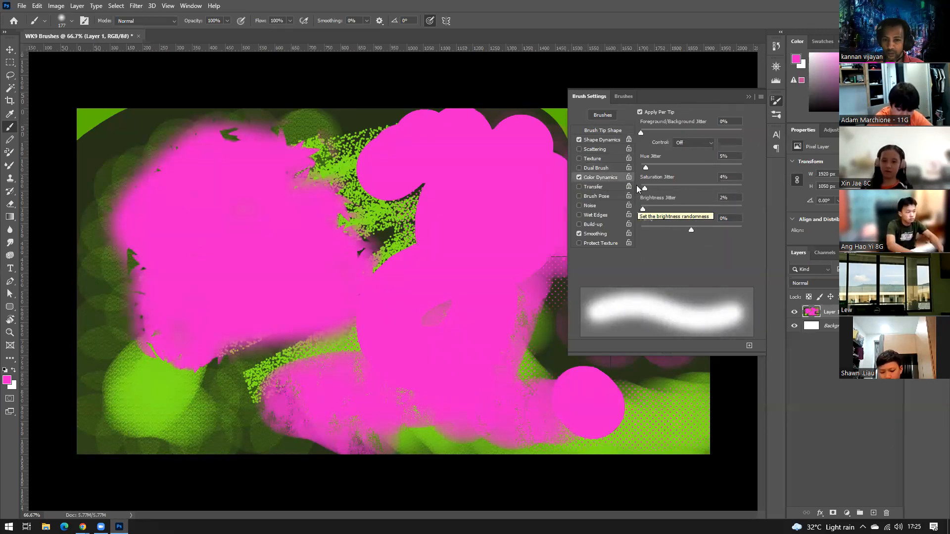
pyautogui.click(579, 177)
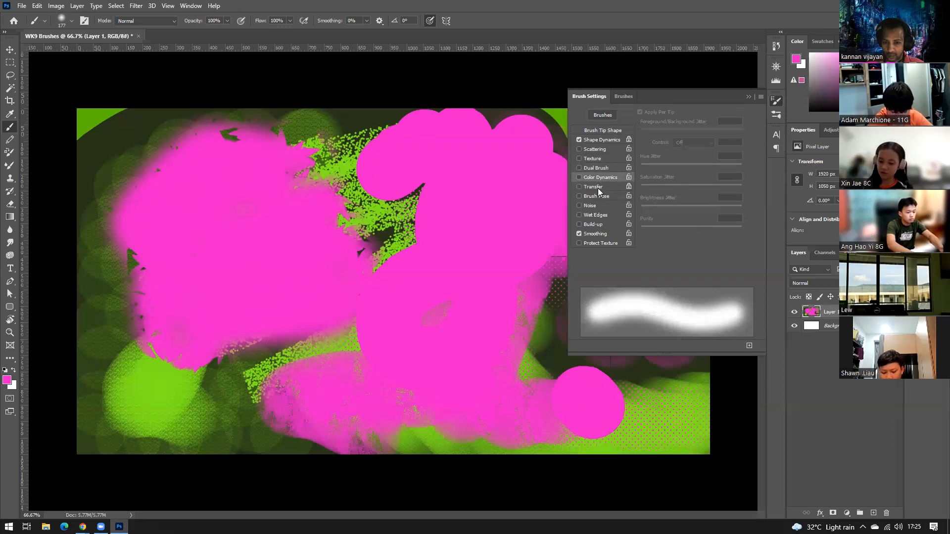
pyautogui.click(597, 188)
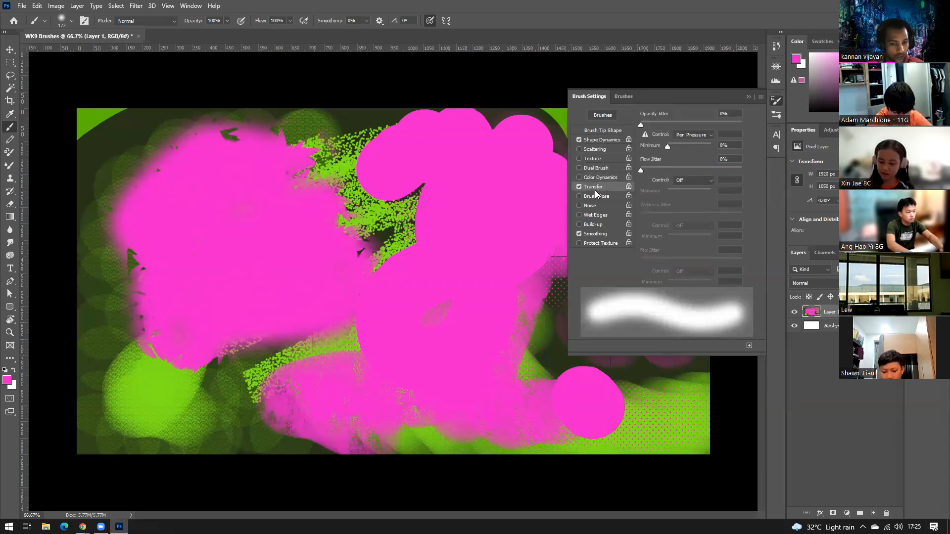
# - Paint broad diagonal strokes across the canvas's centre in muted purple, followed by bright blue strokes over them
pyautogui.click(832, 85)
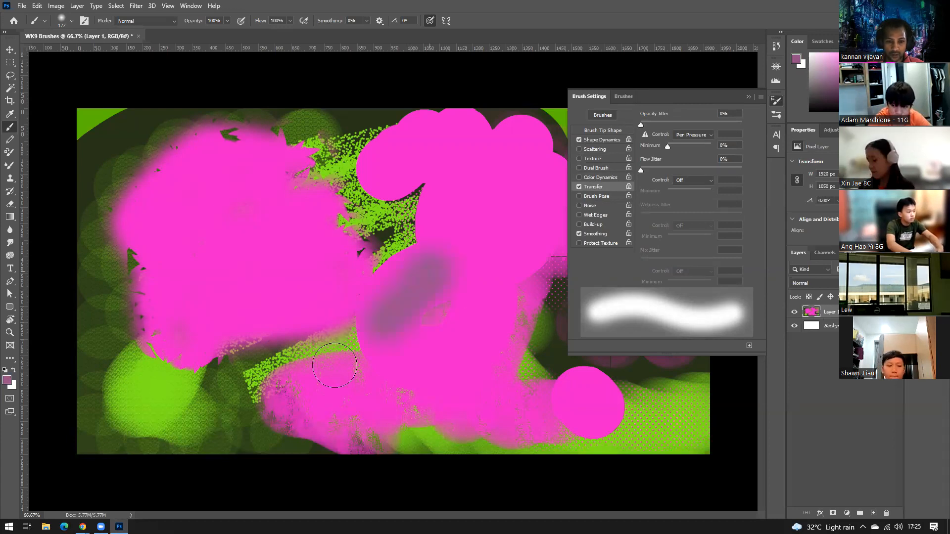
pyautogui.moveTo(335, 365); pyautogui.dragTo(371, 332)
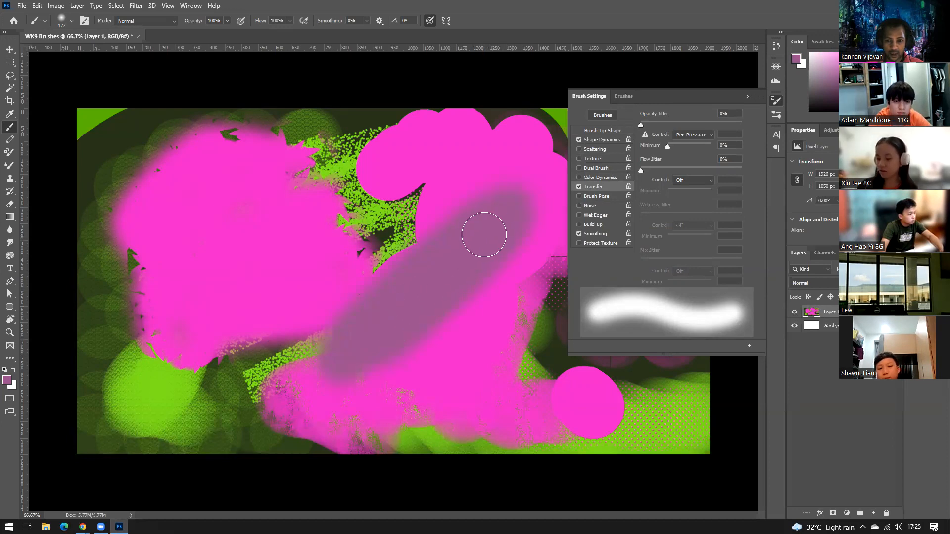
pyautogui.moveTo(367, 328)
pyautogui.mouseDown()
pyautogui.moveTo(290, 360)
pyautogui.moveTo(292, 346)
pyautogui.moveTo(251, 419)
pyautogui.moveTo(191, 439)
pyautogui.moveTo(207, 441)
pyautogui.moveTo(337, 368)
pyautogui.mouseUp()
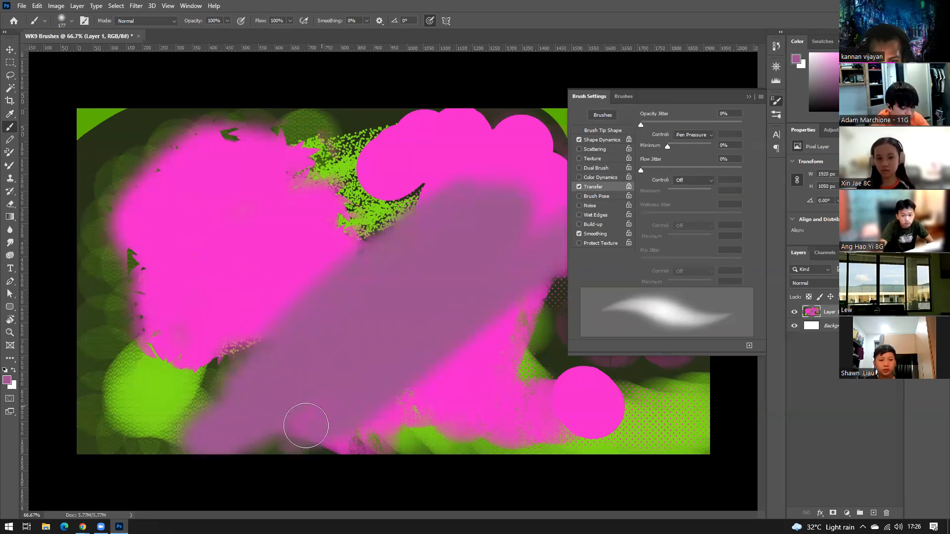
pyautogui.moveTo(263, 417)
pyautogui.mouseDown()
pyautogui.moveTo(286, 305)
pyautogui.moveTo(203, 392)
pyautogui.moveTo(182, 381)
pyautogui.moveTo(213, 364)
pyautogui.moveTo(193, 356)
pyautogui.moveTo(246, 377)
pyautogui.moveTo(261, 338)
pyautogui.moveTo(166, 431)
pyautogui.moveTo(397, 252)
pyautogui.moveTo(217, 437)
pyautogui.moveTo(229, 465)
pyautogui.moveTo(250, 483)
pyautogui.moveTo(409, 346)
pyautogui.moveTo(306, 462)
pyautogui.moveTo(448, 355)
pyautogui.mouseUp()
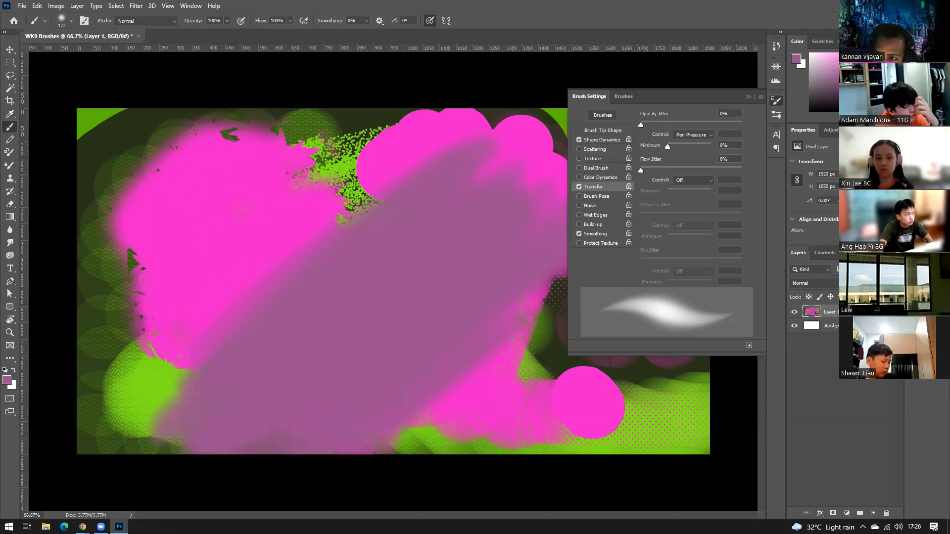
pyautogui.moveTo(470, 244)
pyautogui.mouseDown()
pyautogui.moveTo(439, 280)
pyautogui.moveTo(526, 225)
pyautogui.moveTo(506, 250)
pyautogui.moveTo(543, 237)
pyautogui.moveTo(445, 253)
pyautogui.moveTo(456, 199)
pyautogui.moveTo(293, 275)
pyautogui.moveTo(409, 234)
pyautogui.moveTo(339, 295)
pyautogui.moveTo(444, 243)
pyautogui.moveTo(415, 234)
pyautogui.moveTo(495, 231)
pyautogui.moveTo(275, 287)
pyautogui.moveTo(327, 264)
pyautogui.mouseUp()
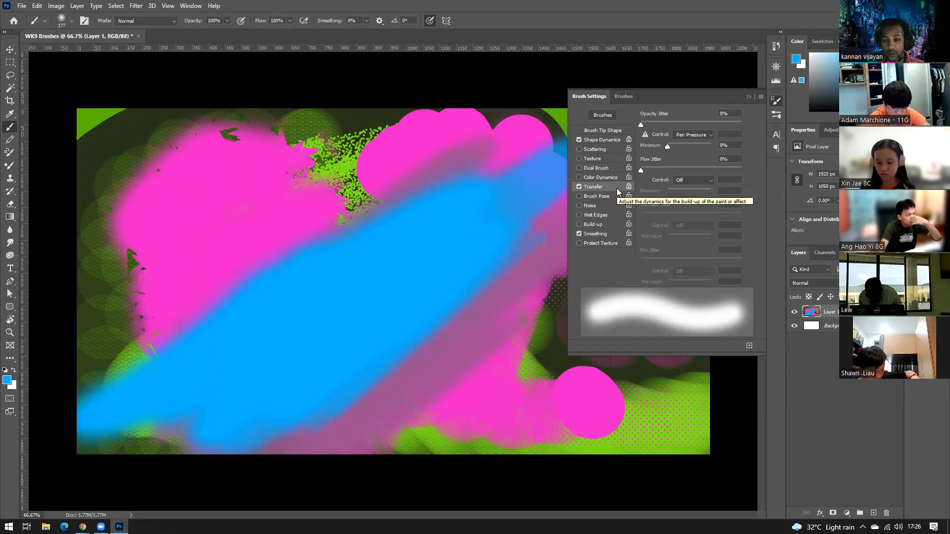
# - Replace Transfer with Wet Edges, paint overlapping blue strokes across the canvas's left and centre, and turn Wet Edges off
pyautogui.click(580, 187)
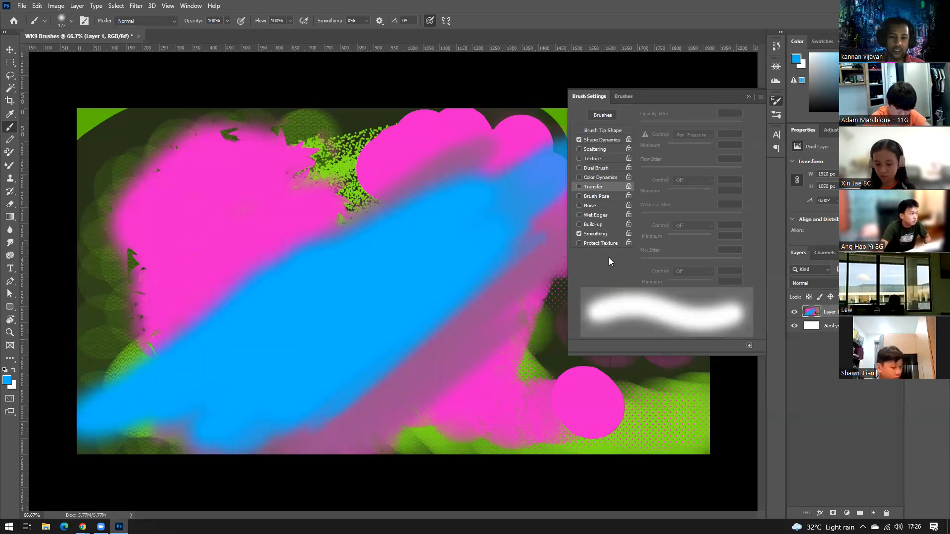
pyautogui.click(589, 215)
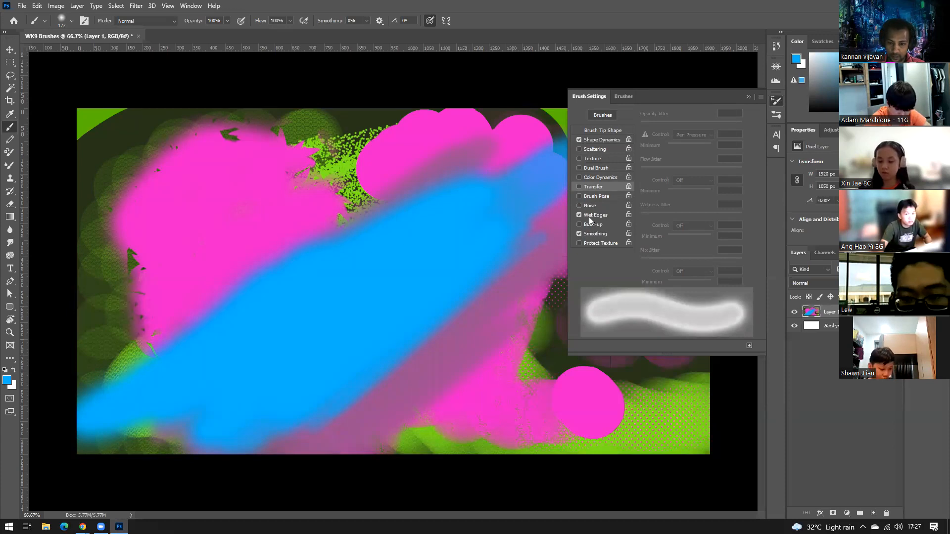
pyautogui.moveTo(294, 272)
pyautogui.mouseDown()
pyautogui.moveTo(366, 198)
pyautogui.moveTo(272, 223)
pyautogui.moveTo(187, 296)
pyautogui.moveTo(195, 280)
pyautogui.moveTo(198, 322)
pyautogui.moveTo(157, 310)
pyautogui.moveTo(174, 271)
pyautogui.moveTo(165, 267)
pyautogui.moveTo(203, 258)
pyautogui.moveTo(173, 272)
pyautogui.moveTo(179, 196)
pyautogui.moveTo(287, 207)
pyautogui.moveTo(240, 196)
pyautogui.moveTo(181, 253)
pyautogui.moveTo(237, 212)
pyautogui.moveTo(177, 276)
pyautogui.moveTo(173, 296)
pyautogui.moveTo(118, 335)
pyautogui.moveTo(96, 371)
pyautogui.moveTo(392, 251)
pyautogui.mouseUp()
pyautogui.moveTo(327, 192)
pyautogui.mouseDown()
pyautogui.moveTo(381, 228)
pyautogui.moveTo(444, 208)
pyautogui.moveTo(408, 222)
pyautogui.moveTo(413, 191)
pyautogui.moveTo(394, 198)
pyautogui.moveTo(423, 232)
pyautogui.moveTo(486, 219)
pyautogui.moveTo(504, 174)
pyautogui.moveTo(422, 332)
pyautogui.moveTo(434, 346)
pyautogui.moveTo(405, 348)
pyautogui.moveTo(362, 374)
pyautogui.moveTo(325, 421)
pyautogui.moveTo(282, 420)
pyautogui.moveTo(316, 410)
pyautogui.mouseUp()
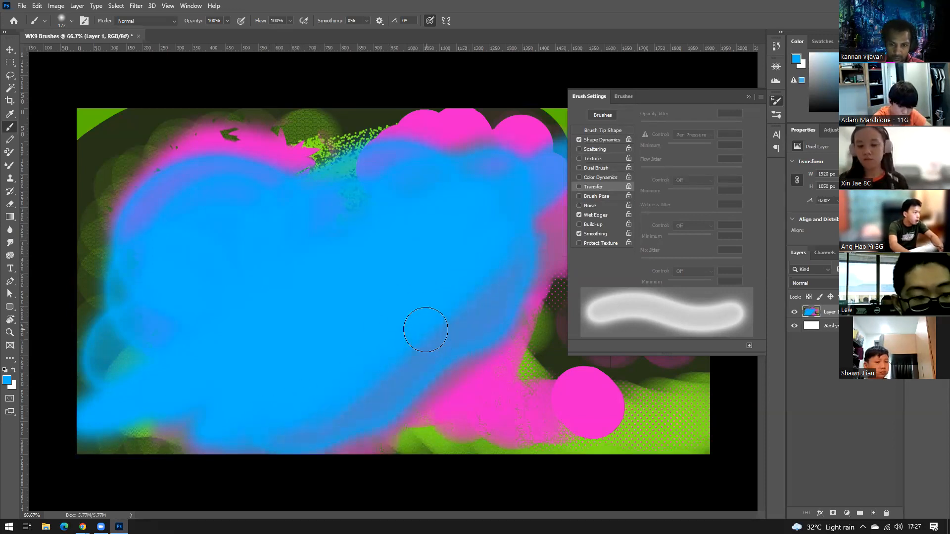
pyautogui.click(587, 217)
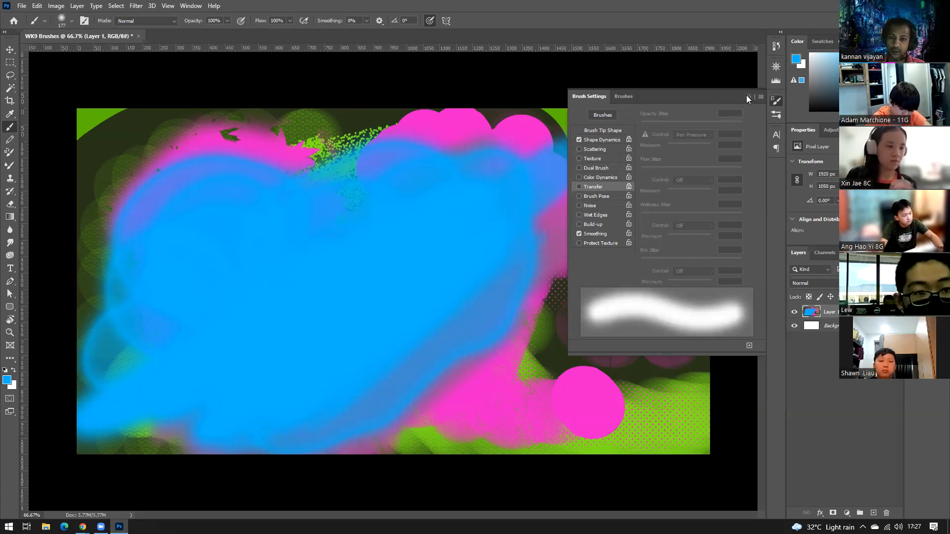
# - Try several hardness values for the 177 px brush tip and set its hardness to 10%
pyautogui.click(598, 131)
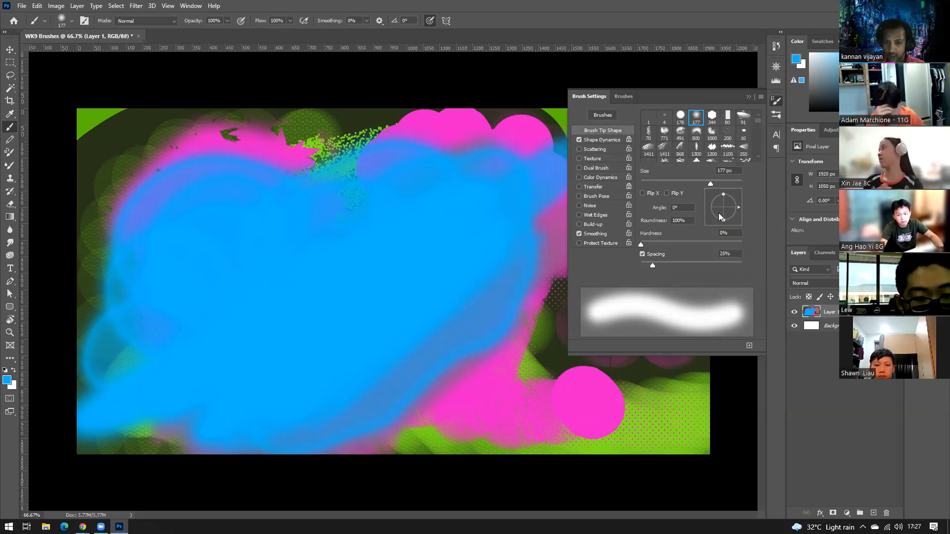
pyautogui.moveTo(657, 244); pyautogui.dragTo(692, 244)
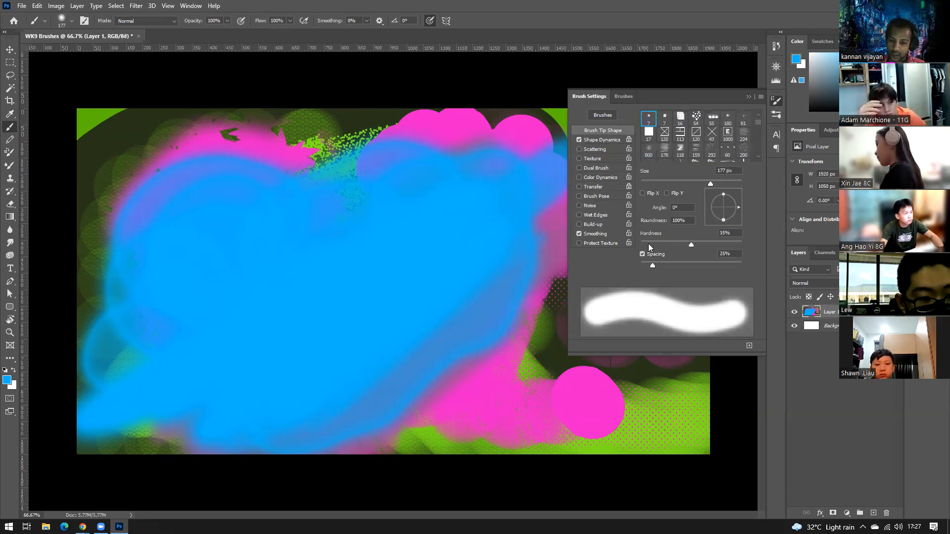
pyautogui.click(652, 244)
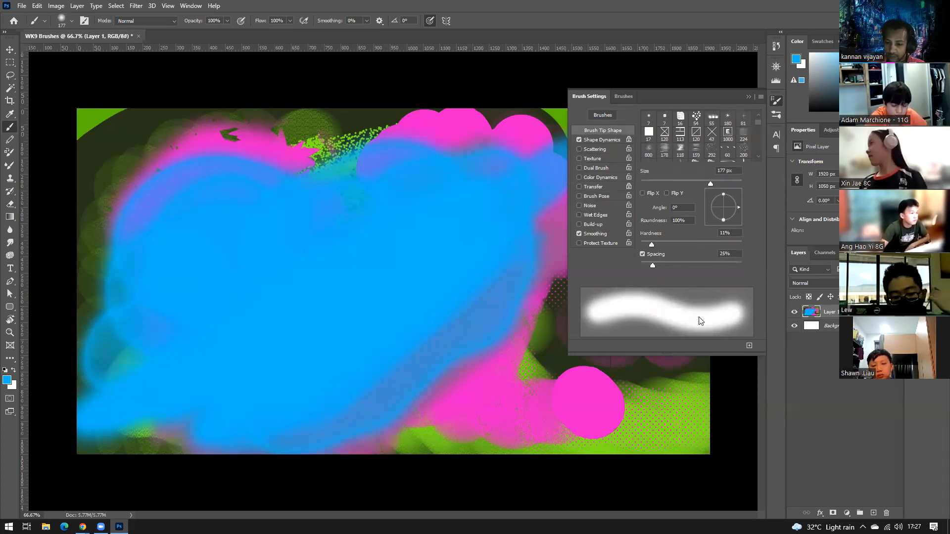
pyautogui.moveTo(657, 243)
pyautogui.mouseDown()
pyautogui.moveTo(739, 242)
pyautogui.moveTo(645, 244)
pyautogui.moveTo(667, 246)
pyautogui.moveTo(651, 264)
pyautogui.mouseUp()
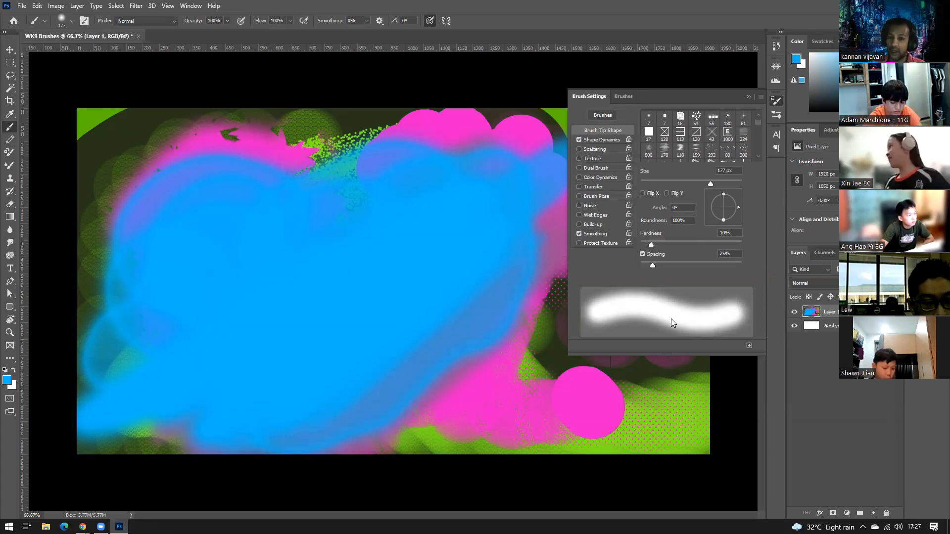
# - Set the brush tip's hardness to 0% and paint soft green dabs across the blue area with spacing at 158%, followed by 97%
pyautogui.moveTo(650, 246)
pyautogui.mouseDown()
pyautogui.moveTo(631, 248)
pyautogui.moveTo(682, 263)
pyautogui.moveTo(661, 264)
pyautogui.moveTo(715, 264)
pyautogui.moveTo(635, 258)
pyautogui.moveTo(721, 261)
pyautogui.moveTo(624, 258)
pyautogui.moveTo(747, 262)
pyautogui.moveTo(714, 263)
pyautogui.mouseUp()
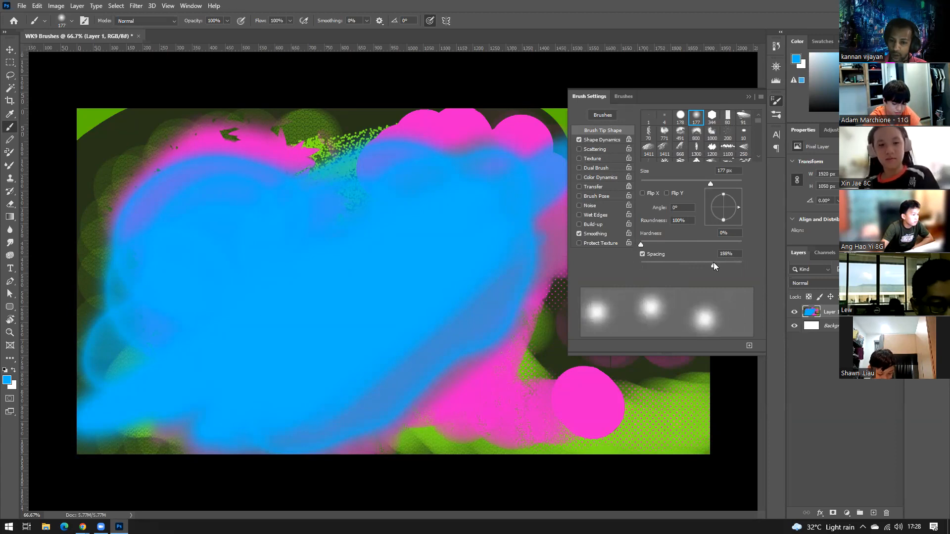
pyautogui.click(843, 92)
pyautogui.moveTo(505, 184)
pyautogui.mouseDown()
pyautogui.moveTo(290, 301)
pyautogui.moveTo(195, 276)
pyautogui.moveTo(228, 230)
pyautogui.mouseUp()
pyautogui.moveTo(375, 296)
pyautogui.mouseDown()
pyautogui.moveTo(440, 344)
pyautogui.moveTo(551, 251)
pyautogui.moveTo(543, 191)
pyautogui.moveTo(394, 315)
pyautogui.moveTo(255, 394)
pyautogui.moveTo(202, 373)
pyautogui.moveTo(199, 311)
pyautogui.moveTo(154, 271)
pyautogui.moveTo(199, 265)
pyautogui.moveTo(305, 346)
pyautogui.moveTo(367, 337)
pyautogui.moveTo(393, 319)
pyautogui.moveTo(471, 333)
pyautogui.moveTo(468, 259)
pyautogui.moveTo(510, 218)
pyautogui.moveTo(496, 264)
pyautogui.moveTo(399, 241)
pyautogui.moveTo(318, 252)
pyautogui.moveTo(488, 219)
pyautogui.mouseUp()
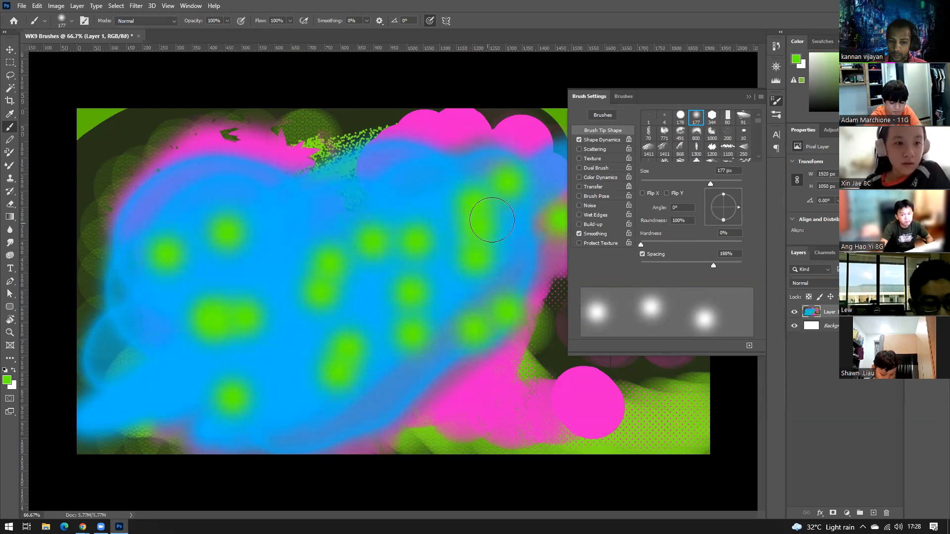
pyautogui.moveTo(270, 275)
pyautogui.mouseDown()
pyautogui.moveTo(273, 346)
pyautogui.moveTo(150, 383)
pyautogui.moveTo(165, 348)
pyautogui.moveTo(144, 311)
pyautogui.moveTo(146, 392)
pyautogui.moveTo(118, 404)
pyautogui.moveTo(228, 347)
pyautogui.moveTo(299, 252)
pyautogui.moveTo(291, 220)
pyautogui.moveTo(375, 187)
pyautogui.moveTo(442, 178)
pyautogui.moveTo(440, 270)
pyautogui.moveTo(460, 319)
pyautogui.mouseUp()
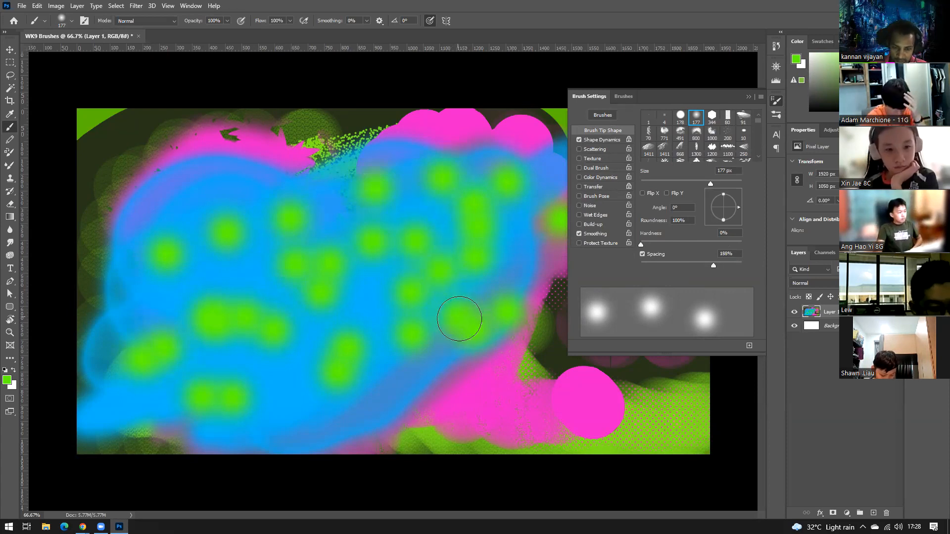
pyautogui.moveTo(715, 267)
pyautogui.mouseDown()
pyautogui.moveTo(678, 266)
pyautogui.moveTo(690, 266)
pyautogui.mouseUp()
pyautogui.moveTo(273, 359)
pyautogui.mouseDown()
pyautogui.moveTo(235, 367)
pyautogui.moveTo(396, 259)
pyautogui.moveTo(186, 219)
pyautogui.moveTo(211, 314)
pyautogui.moveTo(183, 407)
pyautogui.moveTo(438, 396)
pyautogui.moveTo(535, 378)
pyautogui.mouseUp()
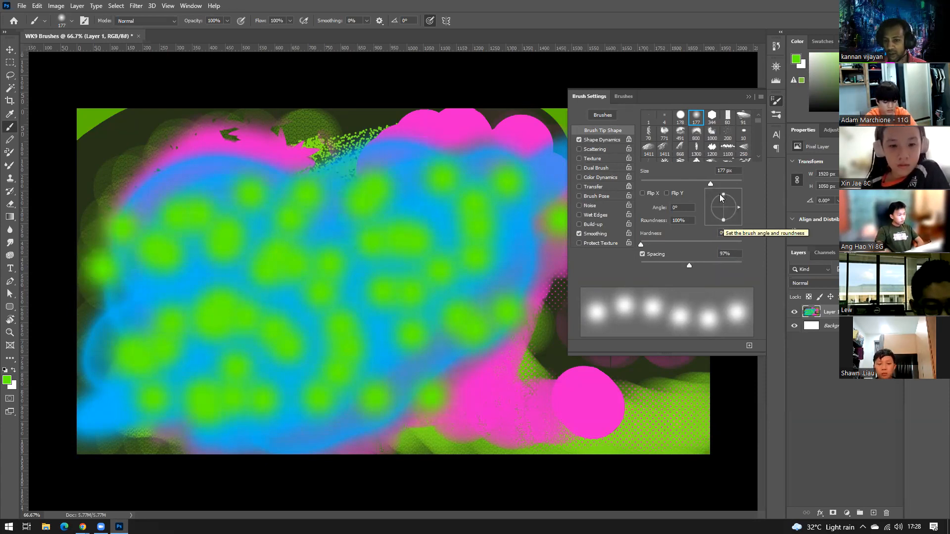
# - Set the brush tip's angle to -51° and roundness to 30%, and paint green strokes across the canvas's centre and lower part
pyautogui.moveTo(723, 194)
pyautogui.mouseDown()
pyautogui.moveTo(725, 208)
pyautogui.moveTo(724, 193)
pyautogui.mouseUp()
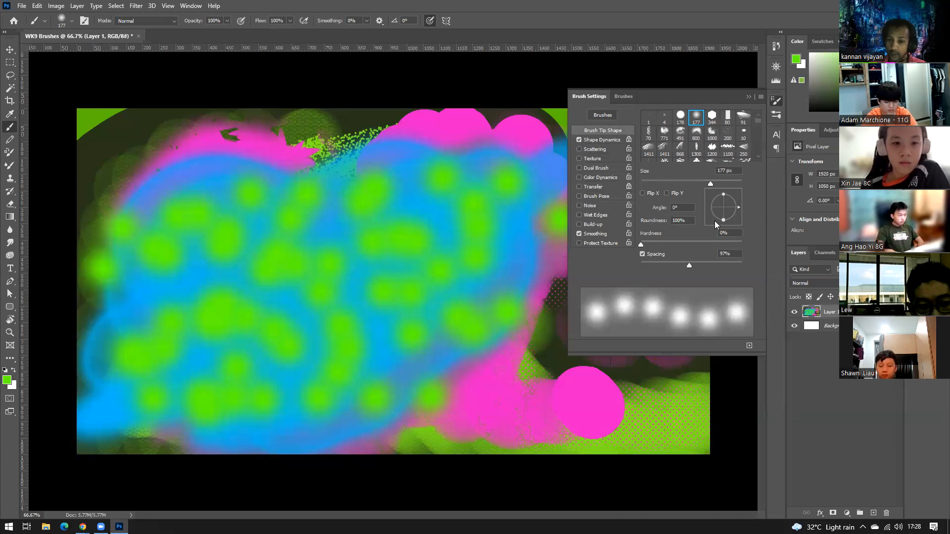
pyautogui.moveTo(723, 220)
pyautogui.mouseDown()
pyautogui.moveTo(724, 211)
pyautogui.moveTo(735, 221)
pyautogui.mouseUp()
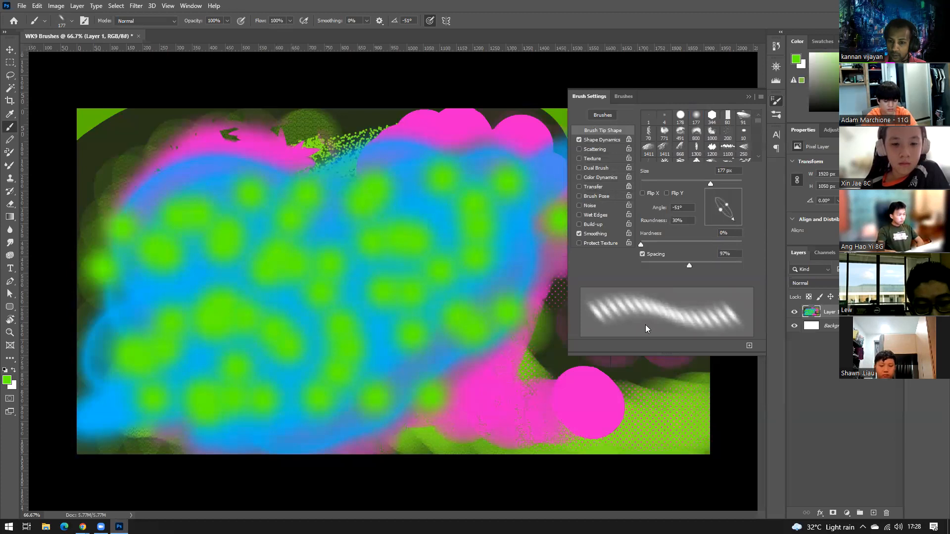
pyautogui.moveTo(480, 290)
pyautogui.mouseDown()
pyautogui.moveTo(413, 312)
pyautogui.moveTo(440, 246)
pyautogui.moveTo(434, 203)
pyautogui.moveTo(502, 276)
pyautogui.moveTo(401, 292)
pyautogui.moveTo(390, 311)
pyautogui.moveTo(485, 261)
pyautogui.moveTo(262, 359)
pyautogui.moveTo(328, 382)
pyautogui.moveTo(455, 341)
pyautogui.moveTo(264, 426)
pyautogui.moveTo(467, 389)
pyautogui.moveTo(427, 421)
pyautogui.moveTo(469, 402)
pyautogui.moveTo(523, 354)
pyautogui.moveTo(470, 434)
pyautogui.moveTo(542, 369)
pyautogui.mouseUp()
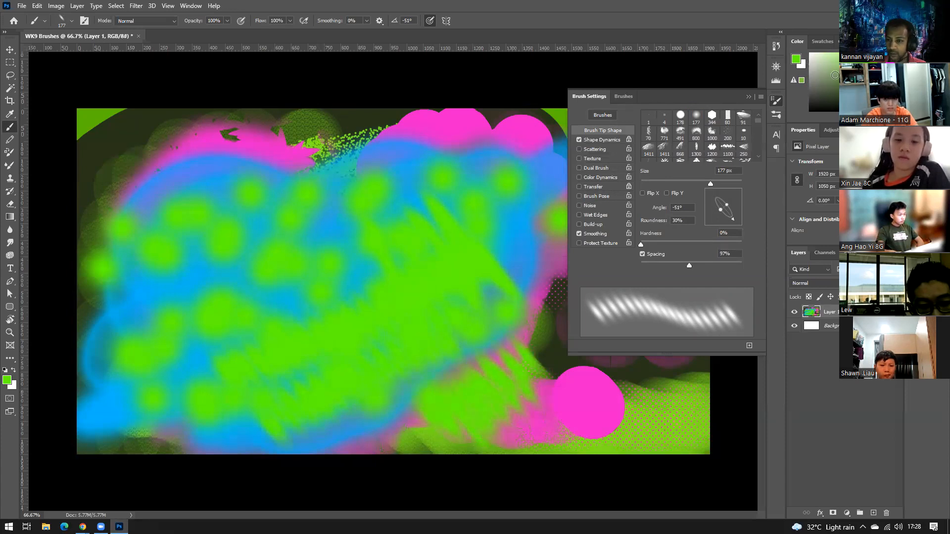
# - Change the colour to deep blue and paint diagonal rows of slanted marks across the canvas's left and centre
pyautogui.moveTo(460, 214)
pyautogui.mouseDown()
pyautogui.moveTo(306, 331)
pyautogui.moveTo(143, 391)
pyautogui.mouseUp()
pyautogui.moveTo(149, 317); pyautogui.dragTo(411, 193)
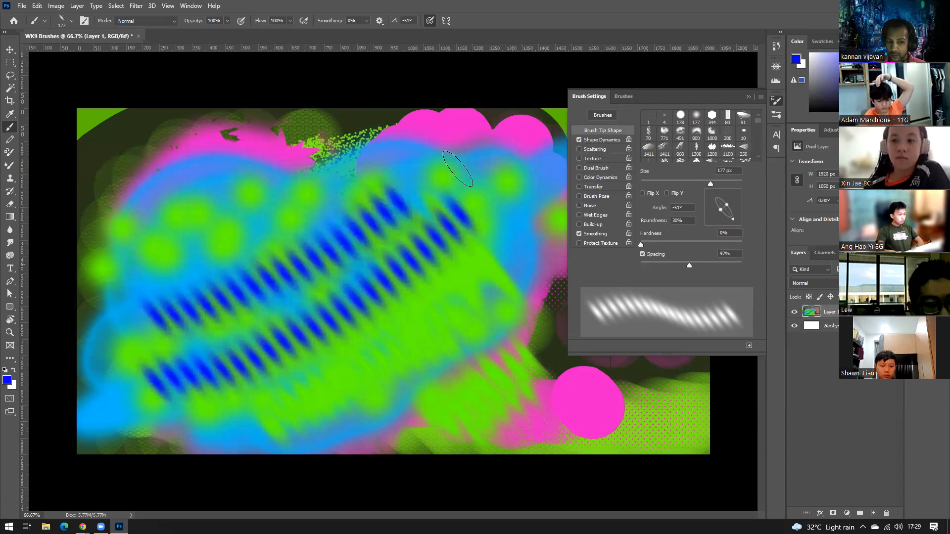
pyautogui.moveTo(458, 168); pyautogui.dragTo(405, 217)
pyautogui.moveTo(524, 183); pyautogui.dragTo(411, 349)
pyautogui.moveTo(438, 317); pyautogui.dragTo(248, 438)
pyautogui.moveTo(539, 248); pyautogui.dragTo(391, 430)
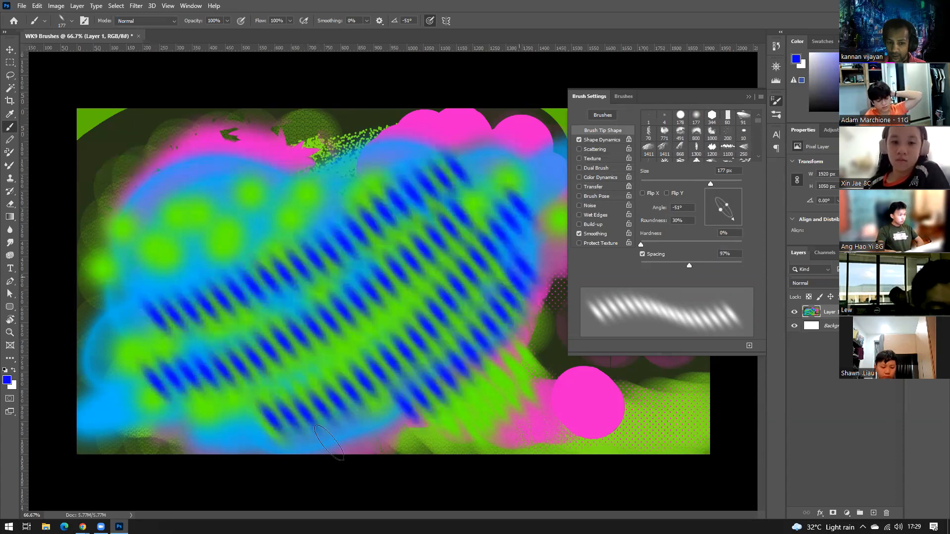
pyautogui.moveTo(329, 443); pyautogui.dragTo(410, 391)
pyautogui.moveTo(411, 156); pyautogui.dragTo(312, 208)
pyautogui.moveTo(335, 165); pyautogui.dragTo(107, 284)
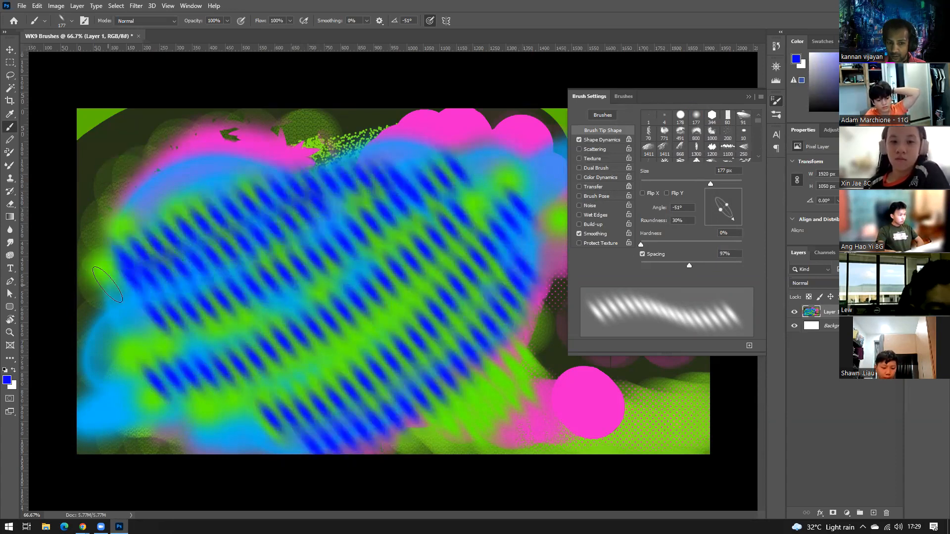
# - Set the brush tip's angle to -140° and paint roughly horizontal deep blue strokes over the centre and lower canvas
pyautogui.moveTo(736, 218); pyautogui.dragTo(704, 224)
pyautogui.moveTo(483, 262)
pyautogui.mouseDown()
pyautogui.moveTo(347, 292)
pyautogui.moveTo(188, 297)
pyautogui.mouseUp()
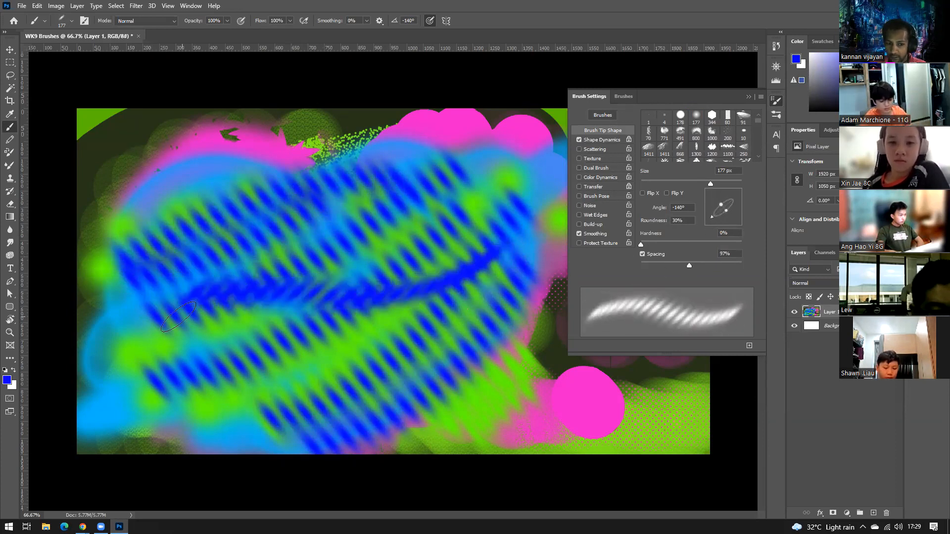
pyautogui.moveTo(159, 327); pyautogui.dragTo(470, 321)
pyautogui.moveTo(169, 371)
pyautogui.mouseDown()
pyautogui.moveTo(430, 376)
pyautogui.moveTo(218, 401)
pyautogui.mouseUp()
pyautogui.moveTo(143, 431); pyautogui.dragTo(509, 435)
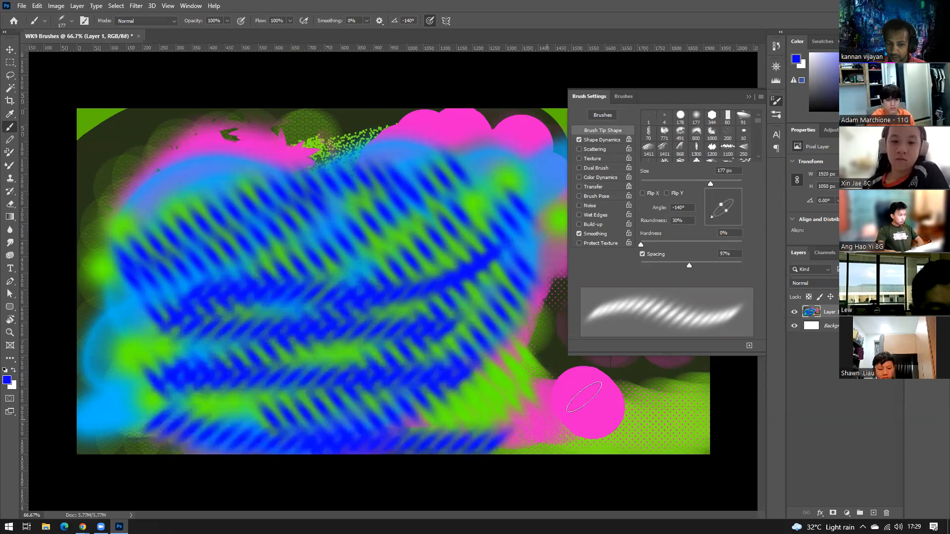
# - Change the colour to a near-black blue and paint slanted strokes across the blue rows from left to right
pyautogui.moveTo(460, 366); pyautogui.dragTo(153, 347)
pyautogui.moveTo(148, 302)
pyautogui.mouseDown()
pyautogui.moveTo(445, 223)
pyautogui.moveTo(346, 267)
pyautogui.mouseUp()
pyautogui.moveTo(249, 187); pyautogui.dragTo(280, 202)
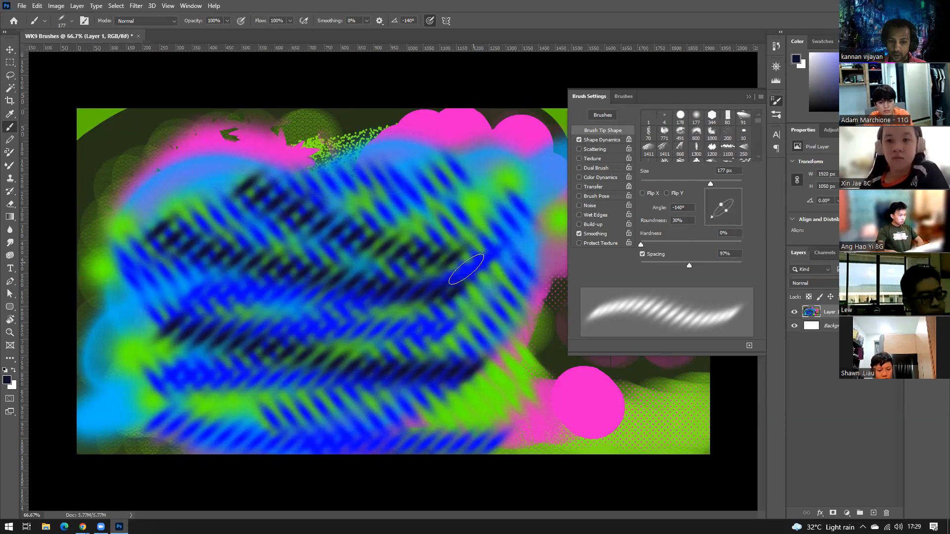
pyautogui.moveTo(524, 266)
pyautogui.mouseDown()
pyautogui.moveTo(334, 244)
pyautogui.moveTo(360, 249)
pyautogui.mouseUp()
pyautogui.moveTo(535, 237); pyautogui.dragTo(238, 236)
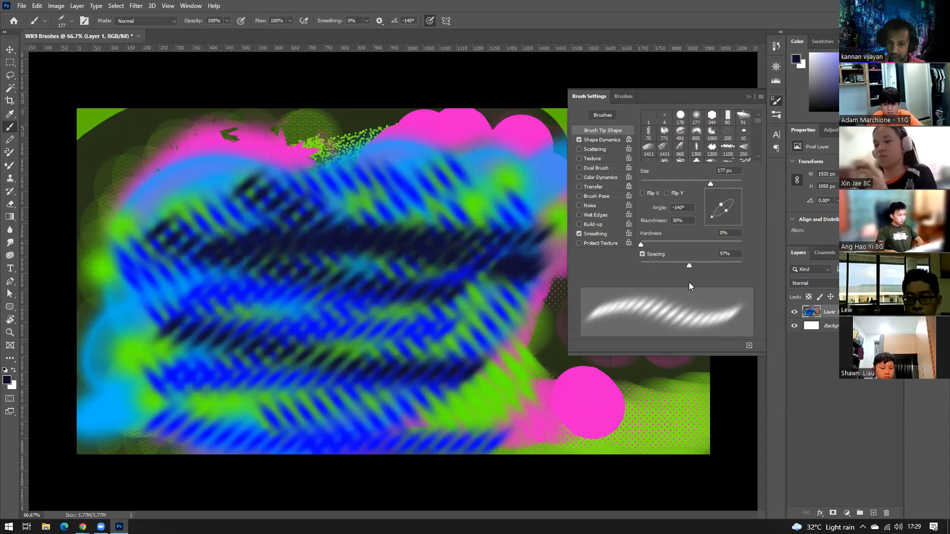
# - Set the brush tip's roundness to 100% and angle to 91°, and paint soft near-black dabs over the canvas's centre
pyautogui.moveTo(727, 214)
pyautogui.mouseDown()
pyautogui.moveTo(738, 221)
pyautogui.moveTo(741, 193)
pyautogui.mouseUp()
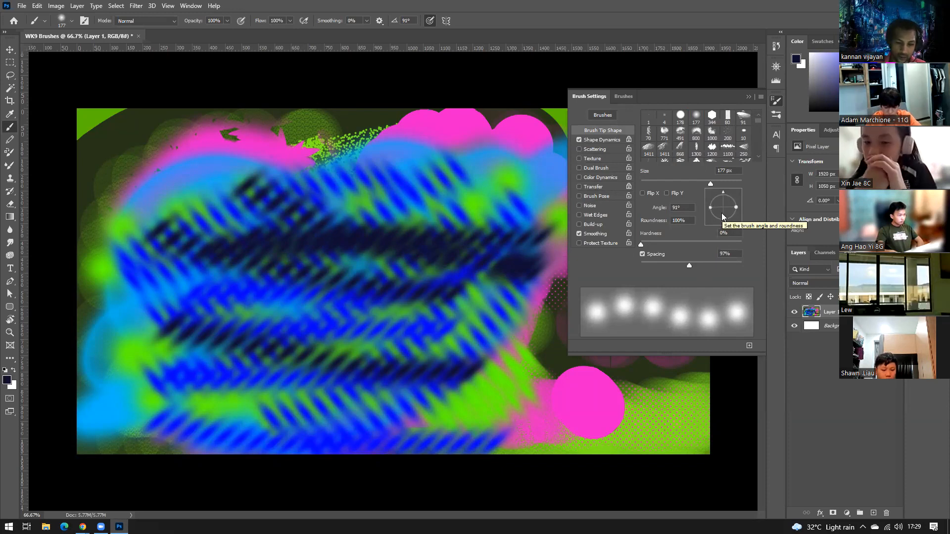
pyautogui.moveTo(470, 345)
pyautogui.mouseDown()
pyautogui.moveTo(489, 340)
pyautogui.moveTo(424, 319)
pyautogui.moveTo(419, 232)
pyautogui.mouseUp()
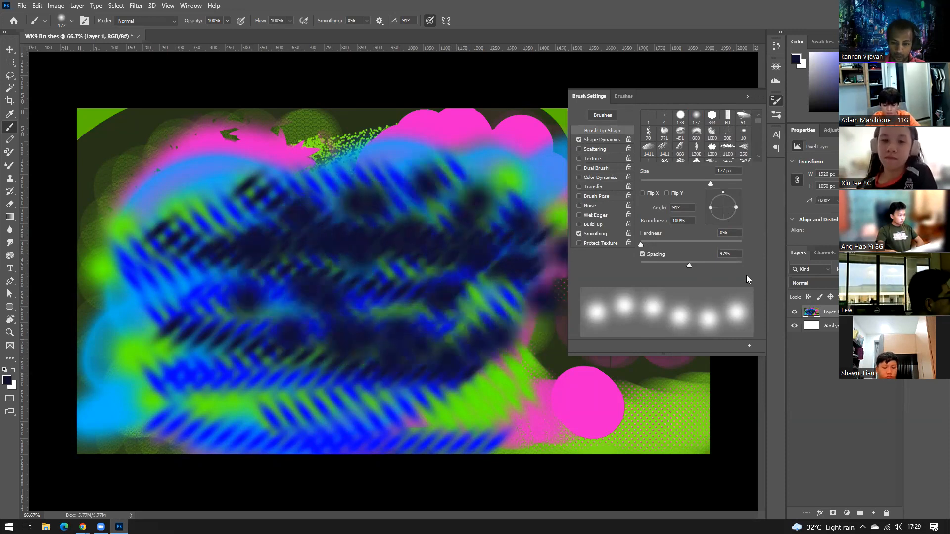
# - Set the brush spacing to 1%, try sizes from 1 px to 5000 px, and set the size to 4338 px
pyautogui.moveTo(644, 266)
pyautogui.mouseDown()
pyautogui.moveTo(620, 266)
pyautogui.moveTo(698, 269)
pyautogui.moveTo(610, 268)
pyautogui.mouseUp()
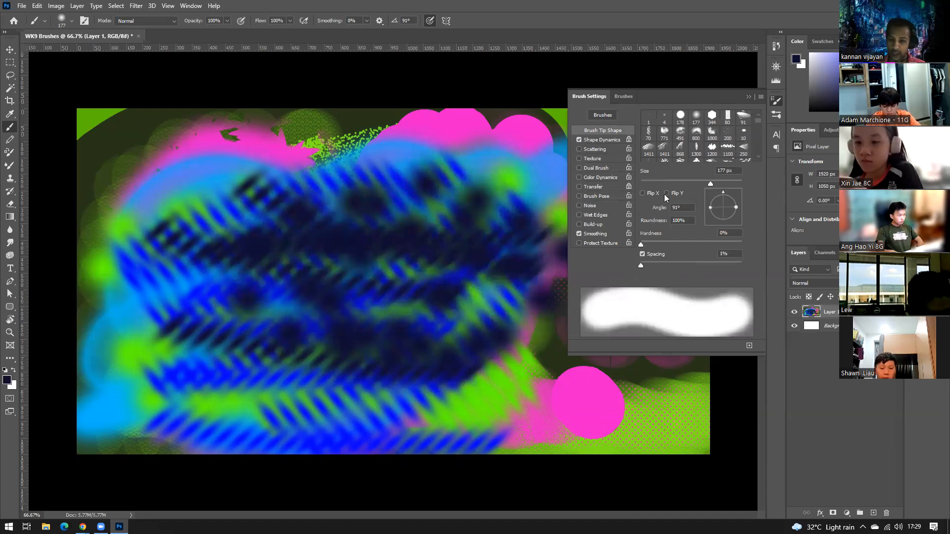
pyautogui.moveTo(680, 181)
pyautogui.mouseDown()
pyautogui.moveTo(644, 182)
pyautogui.moveTo(675, 182)
pyautogui.mouseUp()
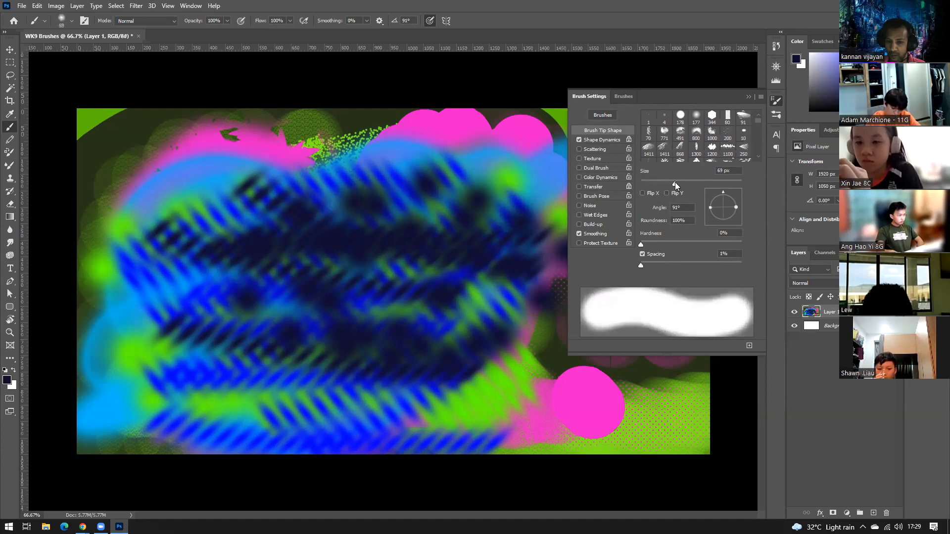
pyautogui.moveTo(737, 183); pyautogui.dragTo(643, 181)
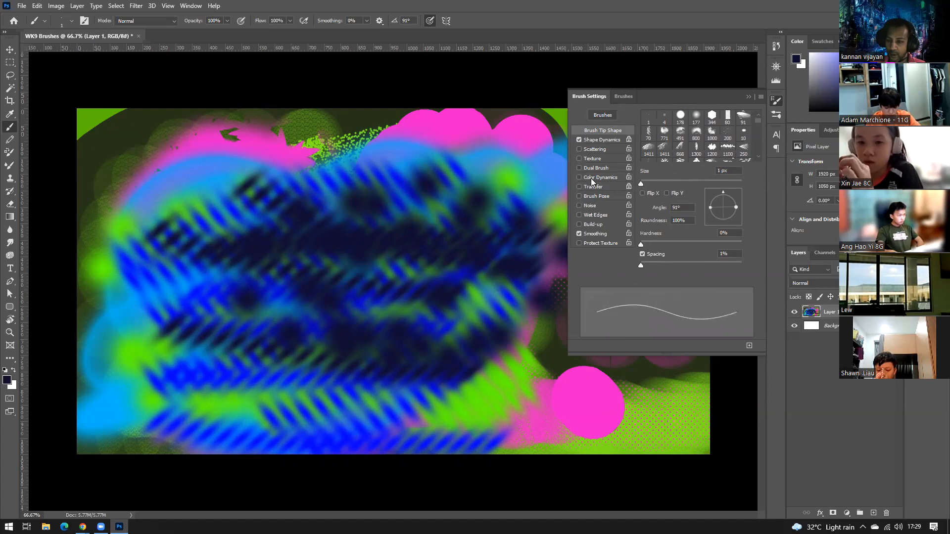
pyautogui.moveTo(641, 183); pyautogui.dragTo(741, 183)
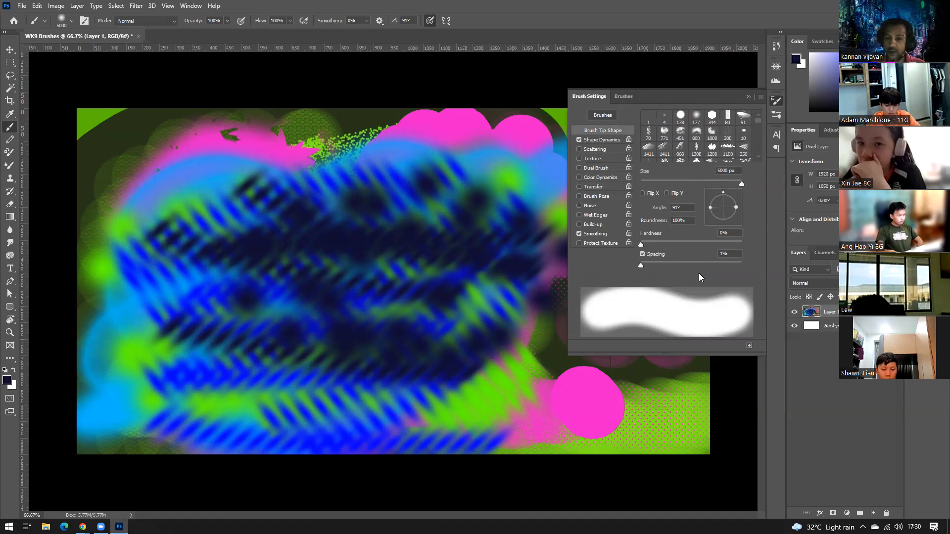
pyautogui.moveTo(742, 182)
pyautogui.mouseDown()
pyautogui.moveTo(629, 183)
pyautogui.moveTo(740, 187)
pyautogui.mouseUp()
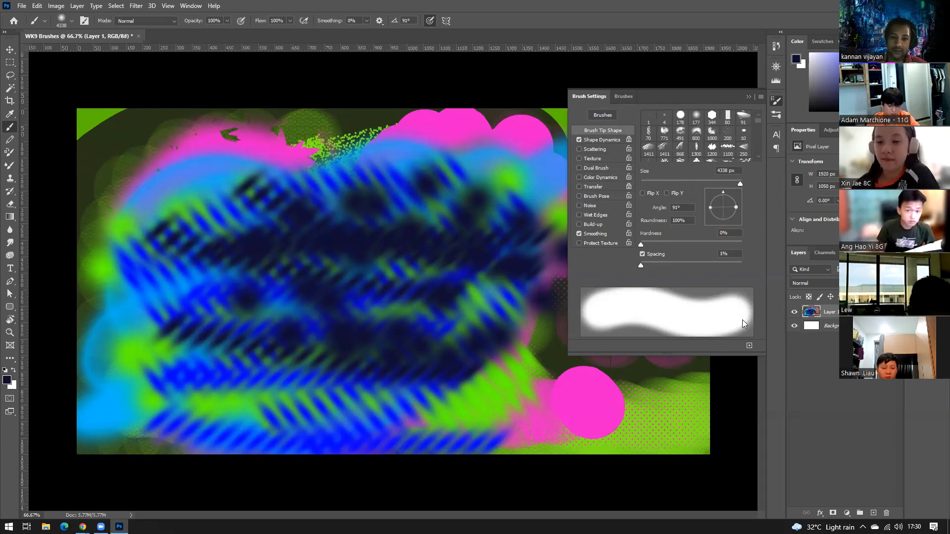
# - Collapse the brush settings and add a new empty layer above the painted layer
pyautogui.click(805, 379)
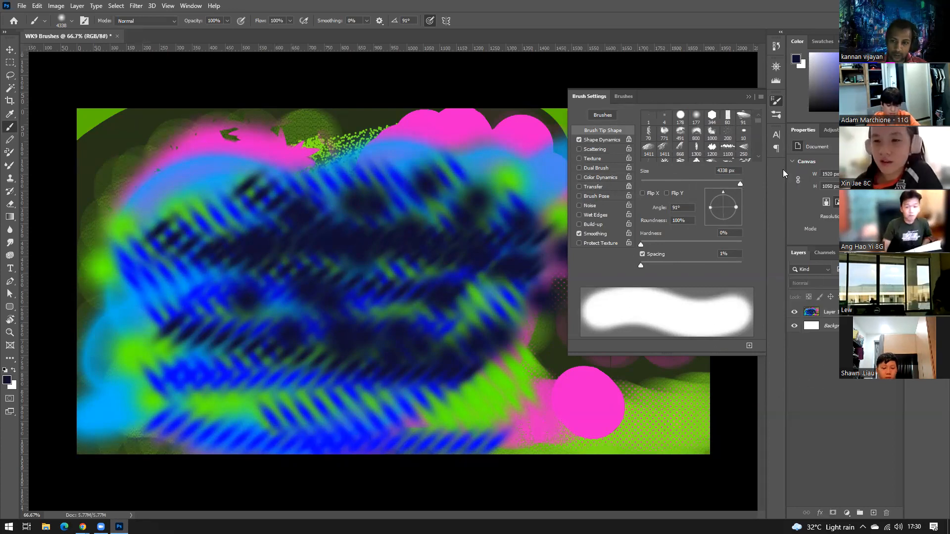
pyautogui.click(747, 96)
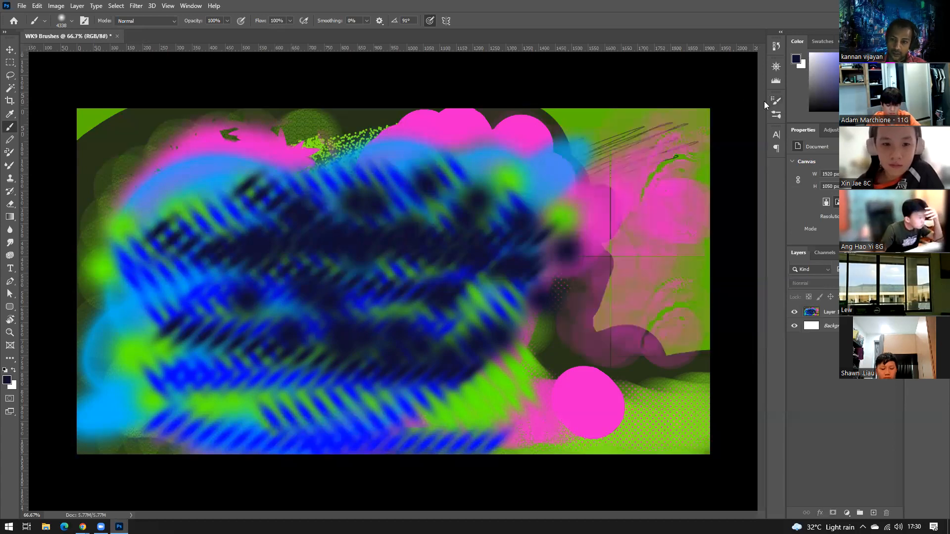
pyautogui.click(873, 514)
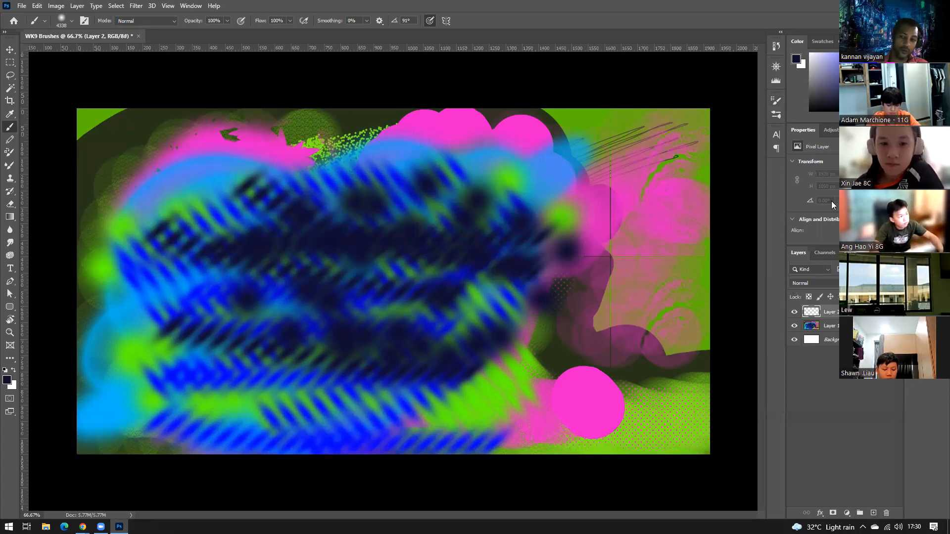
# - Hide the painted layer beneath the new one and set the foreground colour to bright pinkish red
pyautogui.click(893, 67)
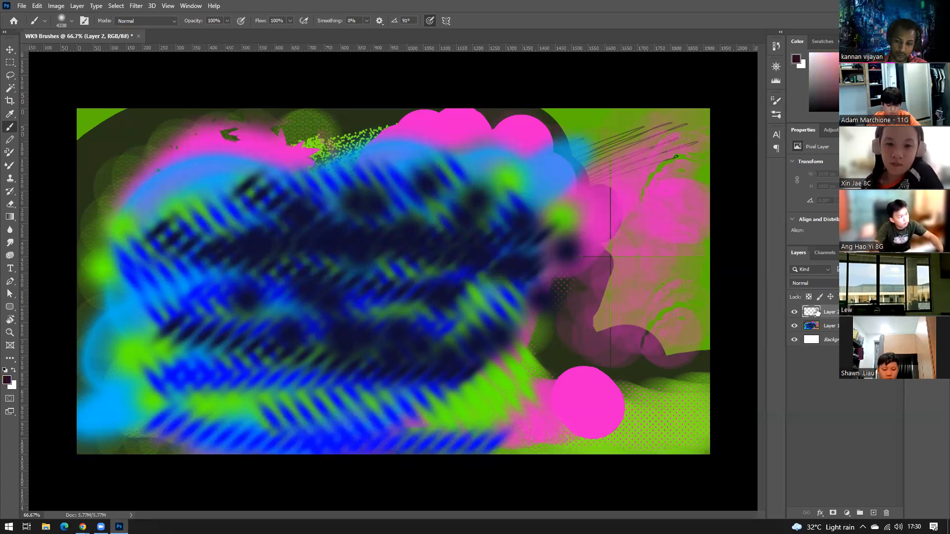
pyautogui.click(794, 325)
pyautogui.click(878, 54)
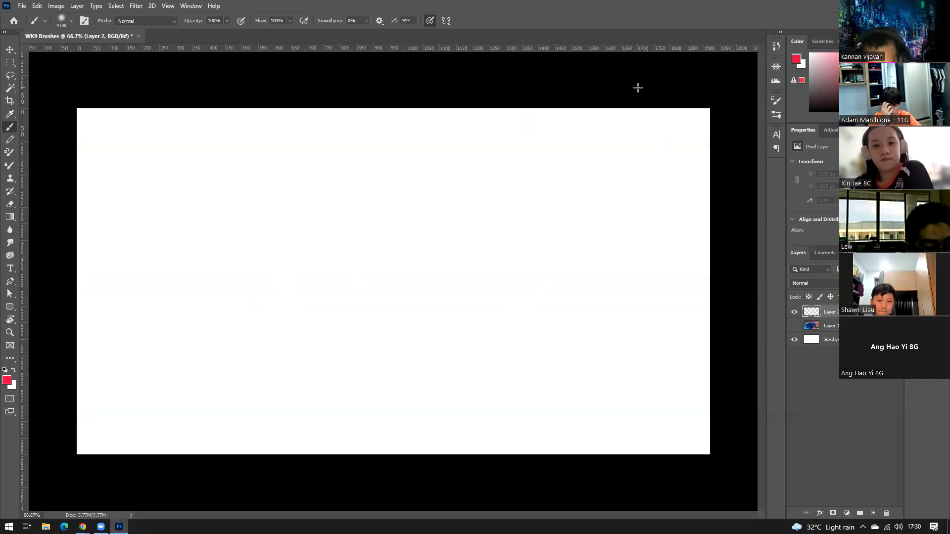
# - Try painting the new layer red with a 4400 px soft brush, and undo each attempt
pyautogui.moveTo(638, 87); pyautogui.dragTo(525, 274)
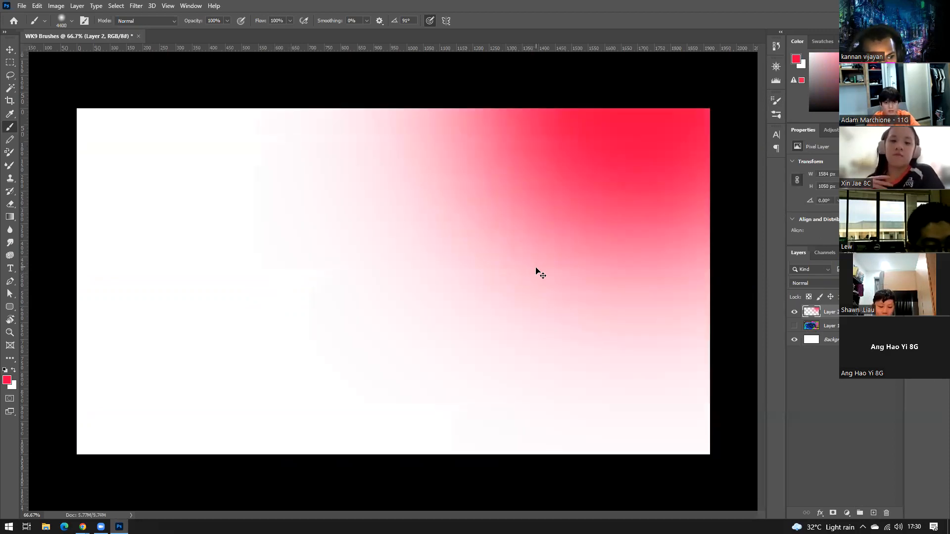
pyautogui.hotkey('ctrl', 'z')
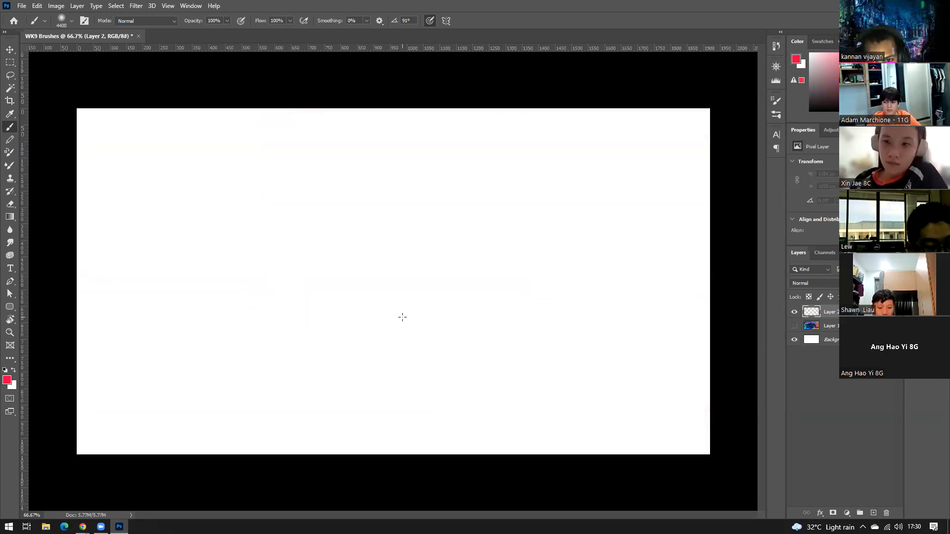
pyautogui.click(402, 317)
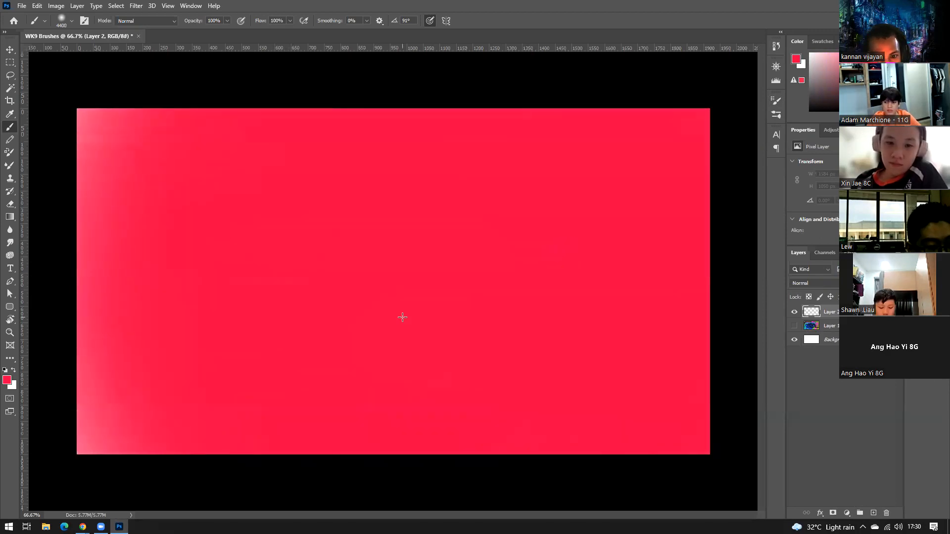
pyautogui.hotkey('ctrl', 'z')
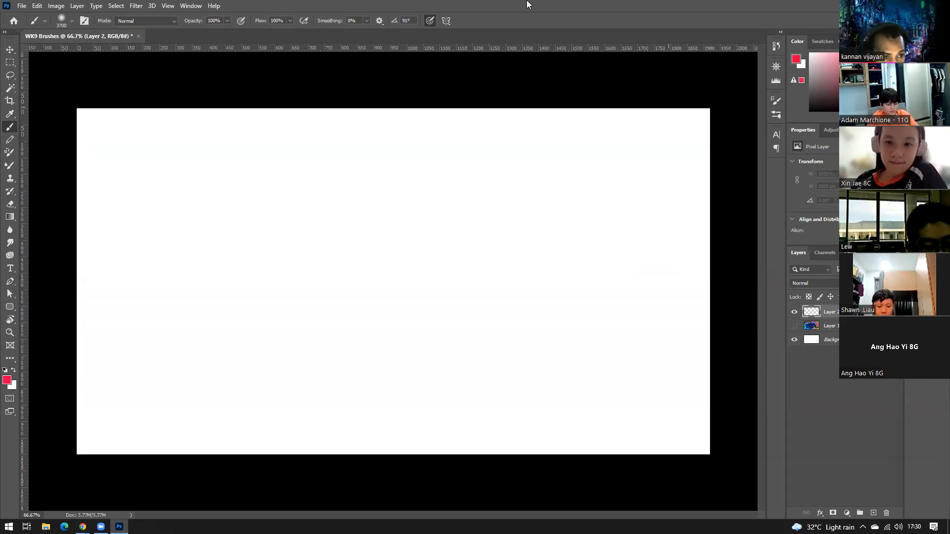
# - Purge all of the program's stored clipboard and history data and accept that it is irreversible
pyautogui.click(37, 6)
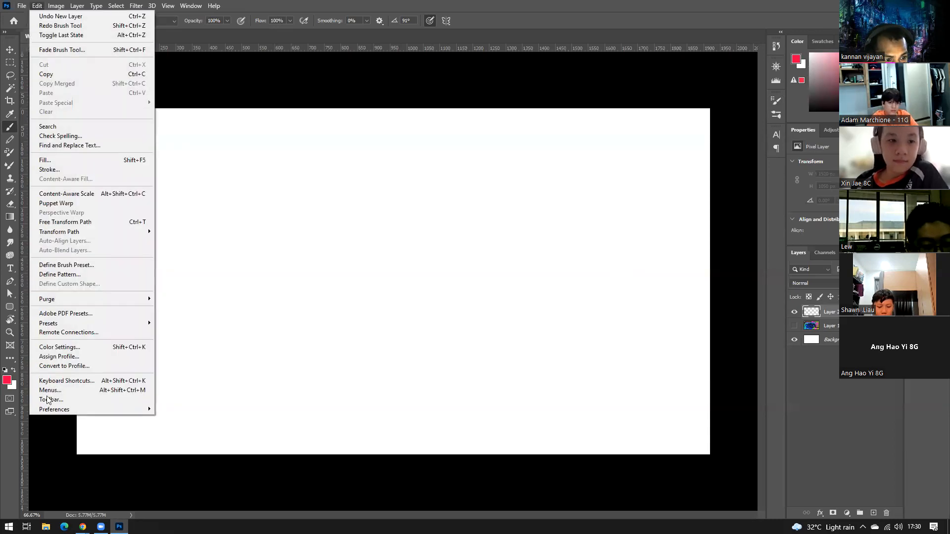
pyautogui.moveTo(143, 299)
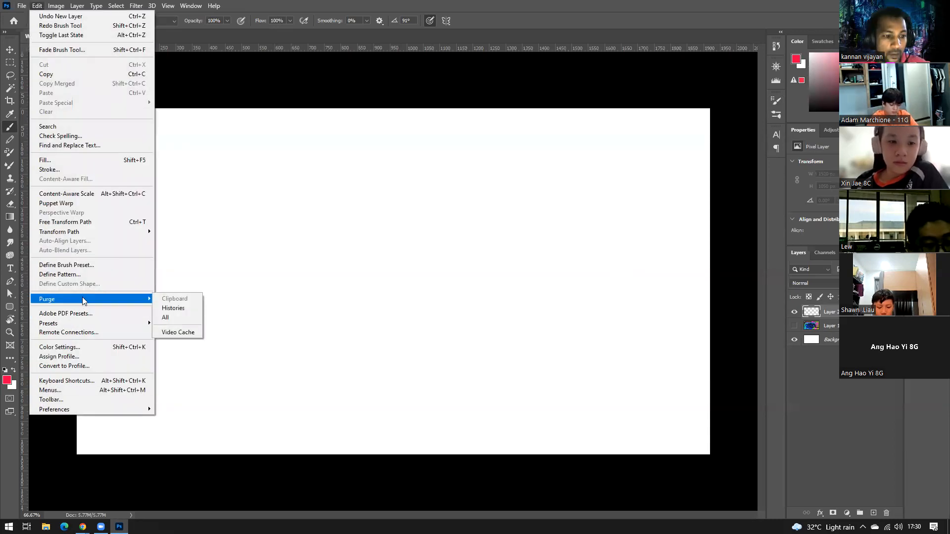
pyautogui.click(193, 319)
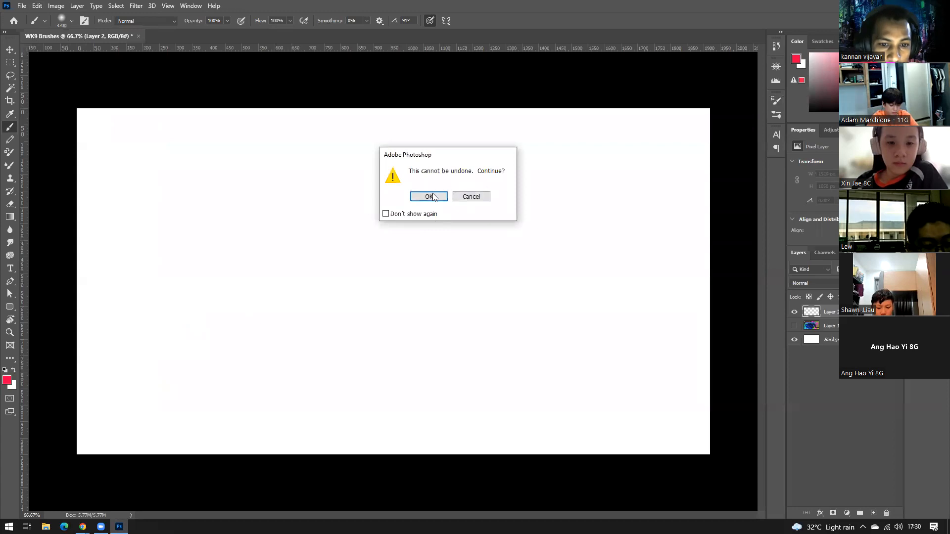
pyautogui.click(433, 194)
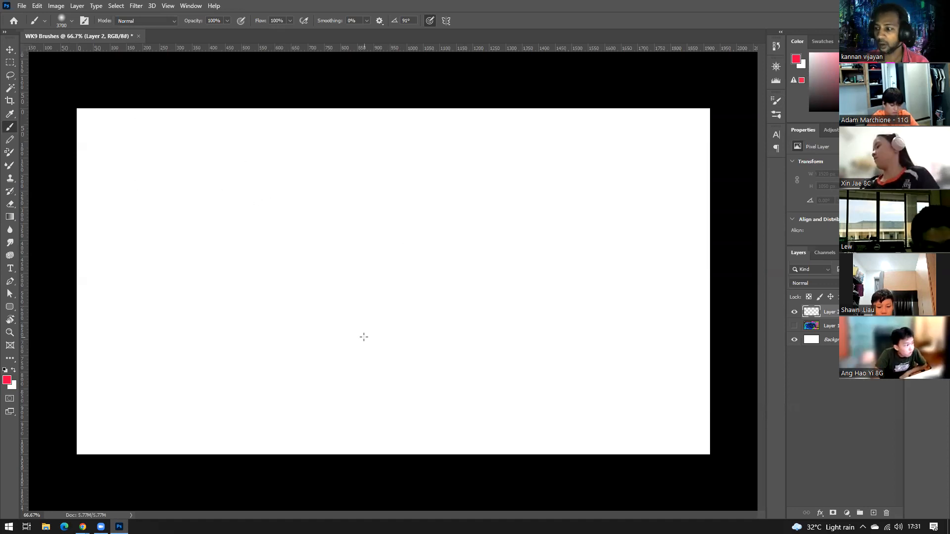
# - Cover the whole canvas in pinkish red on the new layer with a 3700 px soft brush stroke
pyautogui.moveTo(301, 305); pyautogui.dragTo(327, 292)
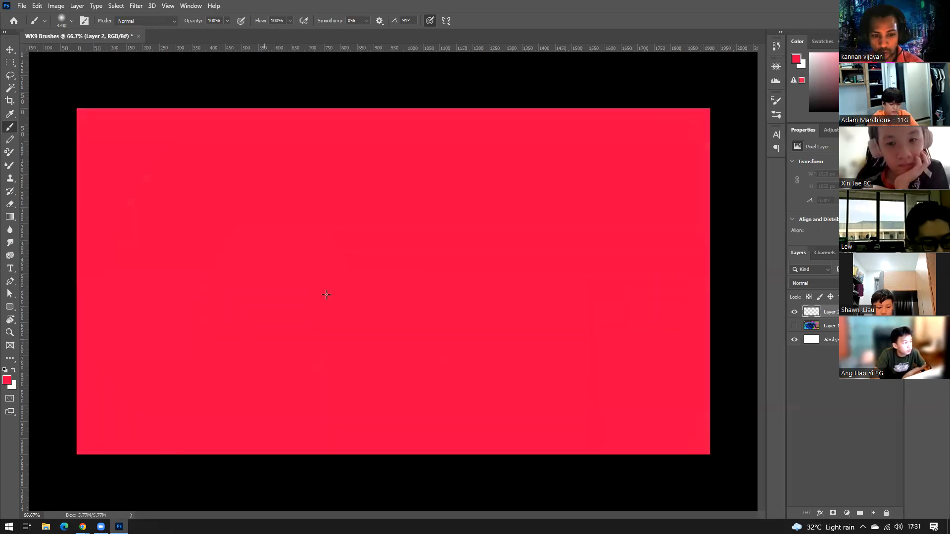
# - Undo the full-canvas red stroke and reduce the brush size to 250 px
pyautogui.hotkey('ctrl', 'z')
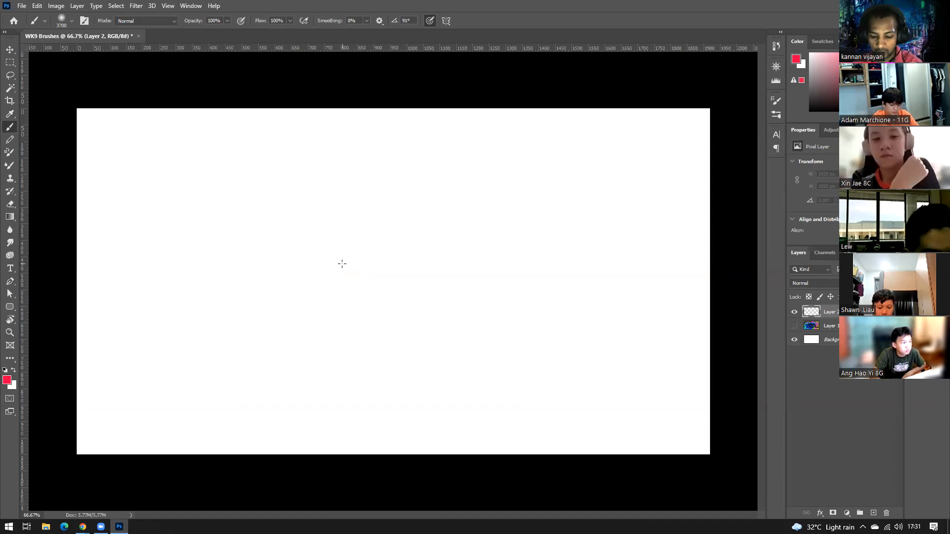
pyautogui.press('[')
pyautogui.press('[')
pyautogui.press('[')
pyautogui.press('[')
pyautogui.press('[')
pyautogui.press('[')
pyautogui.press('[')
pyautogui.press('[')
pyautogui.press('[')
pyautogui.press('[')
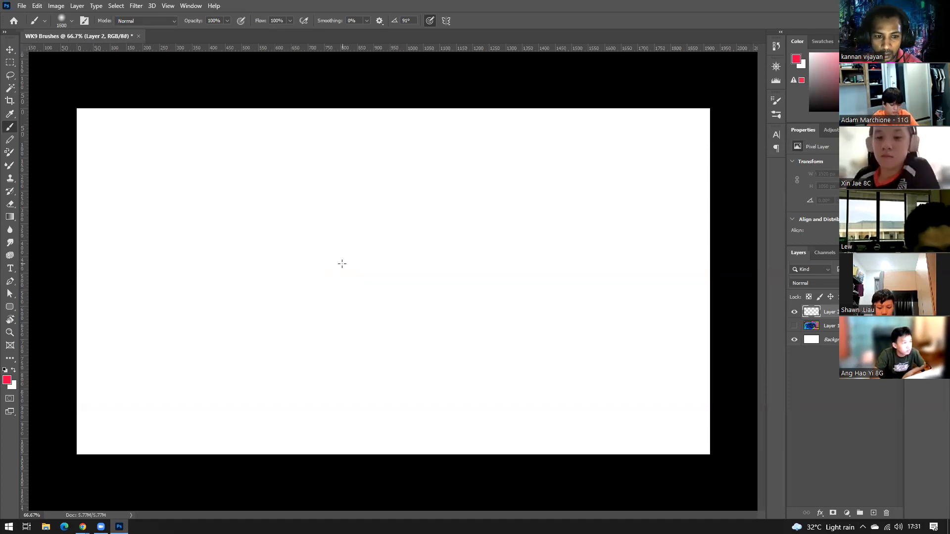
pyautogui.press('[')
pyautogui.press('[')
pyautogui.press('[')
pyautogui.press('[')
pyautogui.press('[')
pyautogui.press(']')
pyautogui.press(']')
pyautogui.press(']')
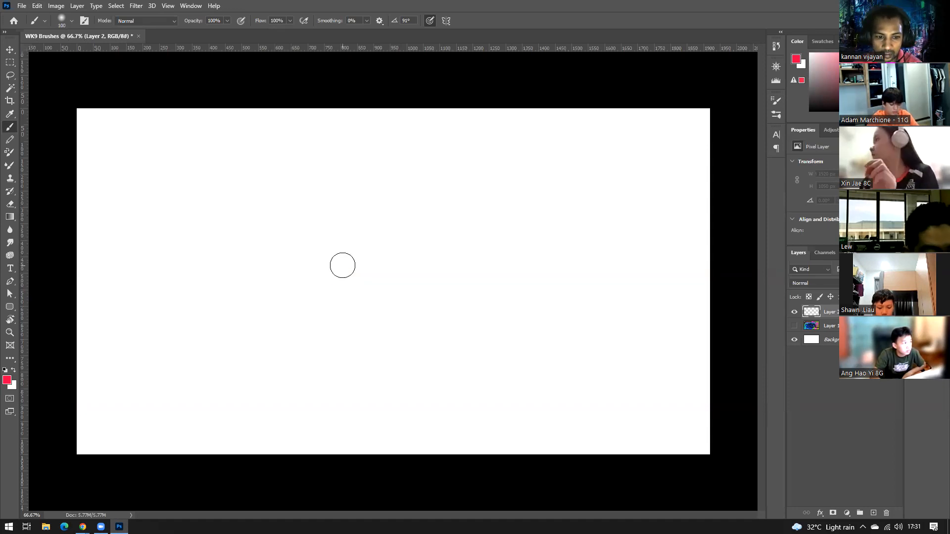
pyautogui.press(']')
pyautogui.press(']')
pyautogui.press(']')
pyautogui.press(']')
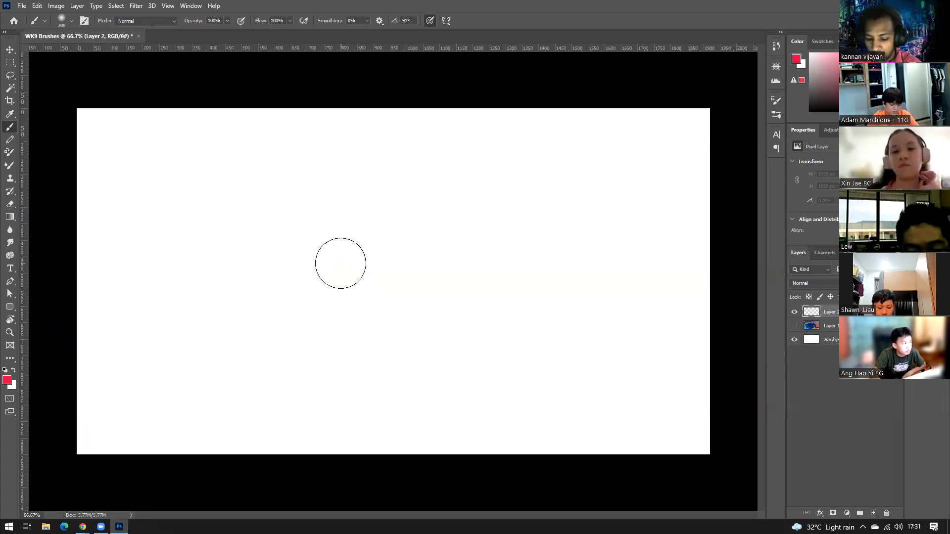
pyautogui.press('[')
pyautogui.press(']')
pyautogui.press(']')
pyautogui.press(']')
pyautogui.press('[')
pyautogui.press(']')
pyautogui.press(']')
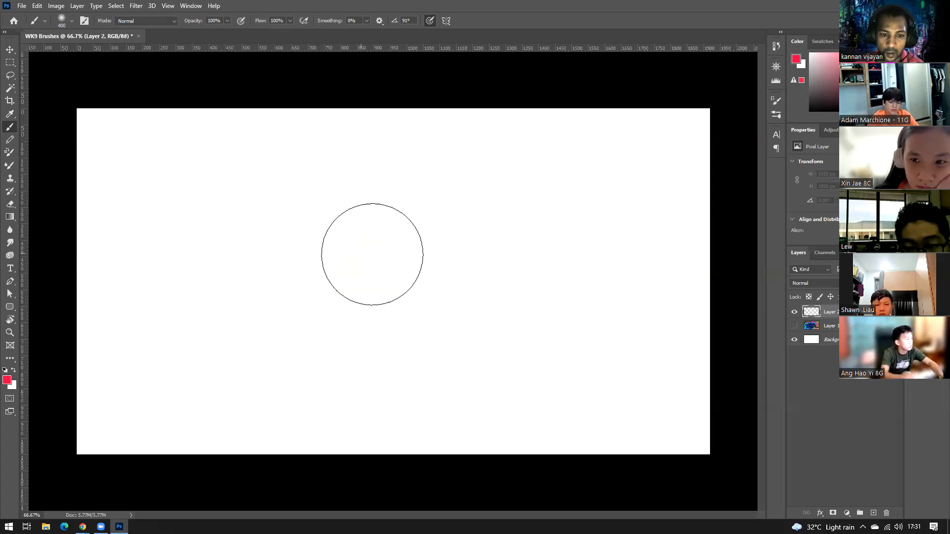
pyautogui.press('[')
pyautogui.press('[')
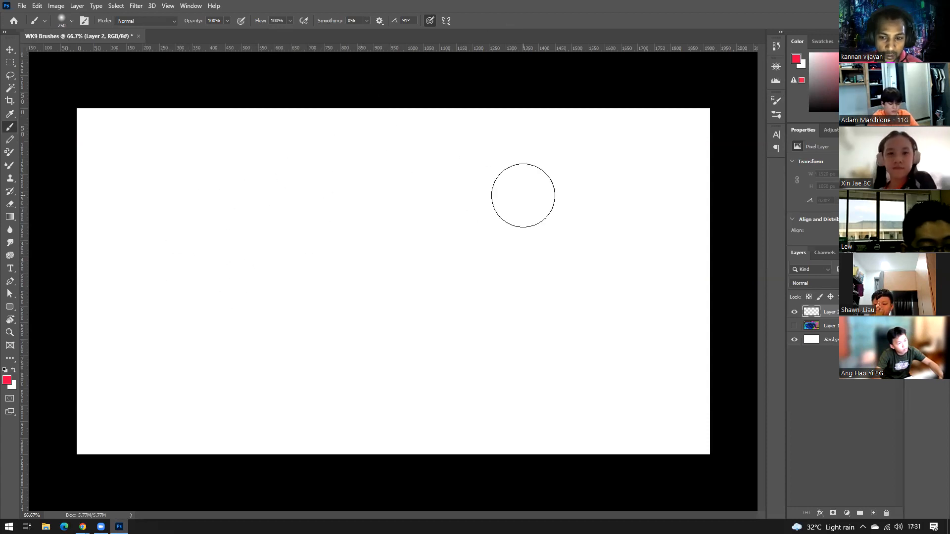
# - Paint a diagonal red stroke at 100% opacity and a second one beside it at 34% opacity
pyautogui.click(227, 21)
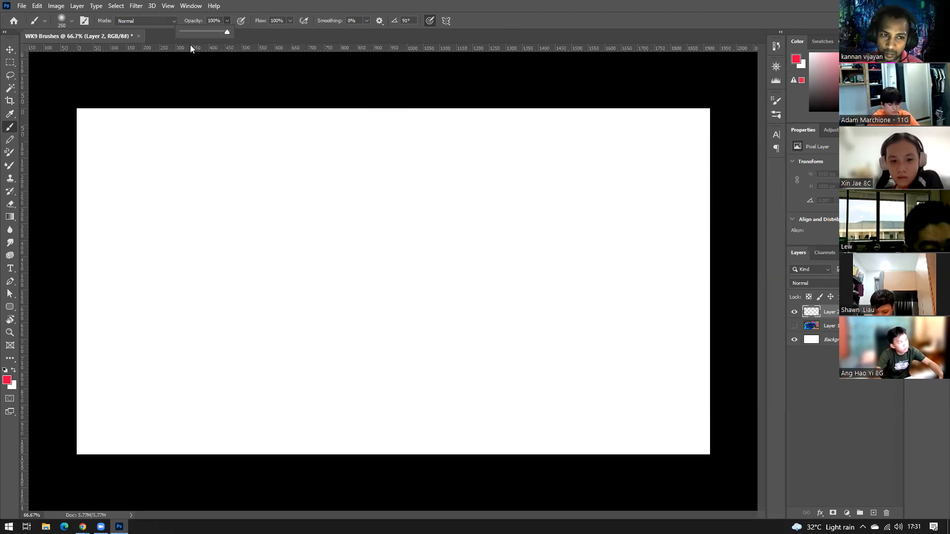
pyautogui.moveTo(357, 142); pyautogui.dragTo(205, 292)
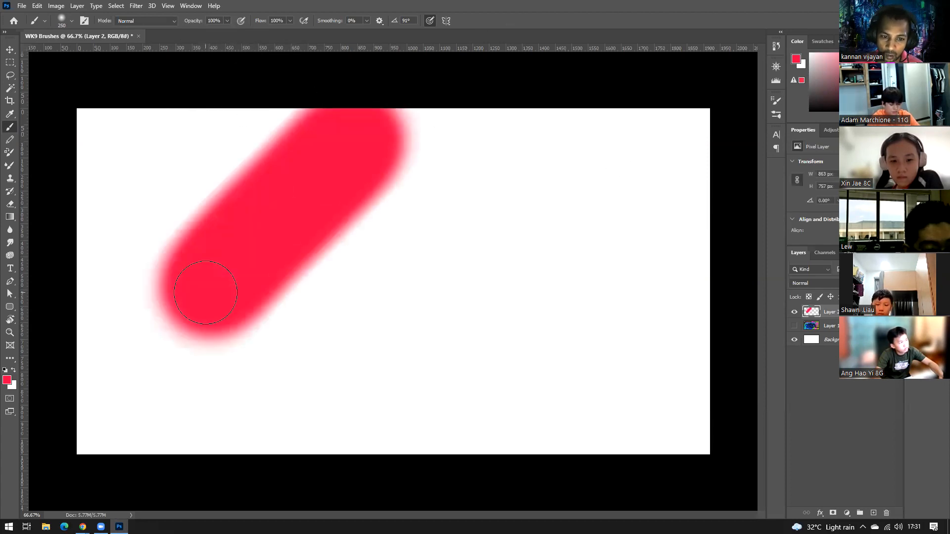
pyautogui.click(227, 20)
pyautogui.click(197, 31)
pyautogui.moveTo(439, 148)
pyautogui.mouseDown()
pyautogui.moveTo(371, 242)
pyautogui.moveTo(247, 380)
pyautogui.mouseUp()
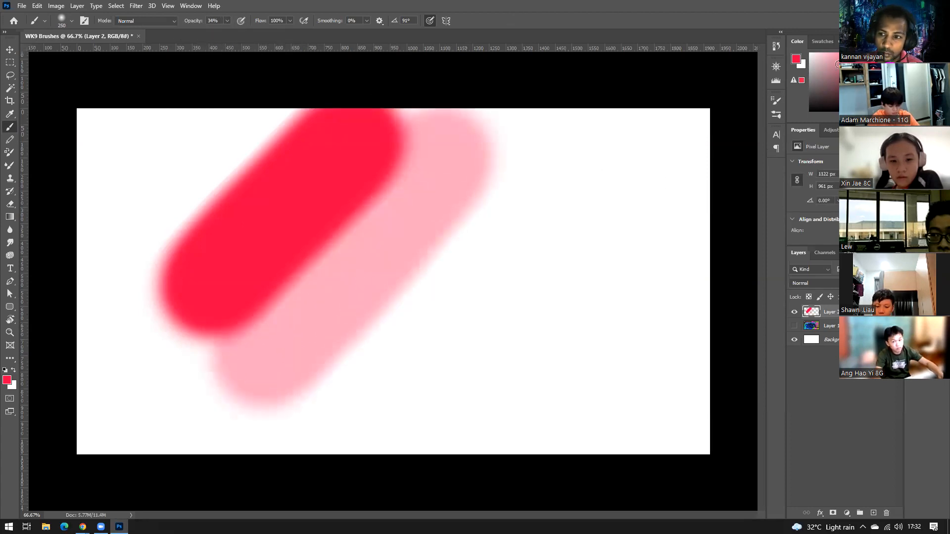
# - Build up the red with overlapping diagonal strokes at 34% opacity across the middle and right of the canvas
pyautogui.click(815, 57)
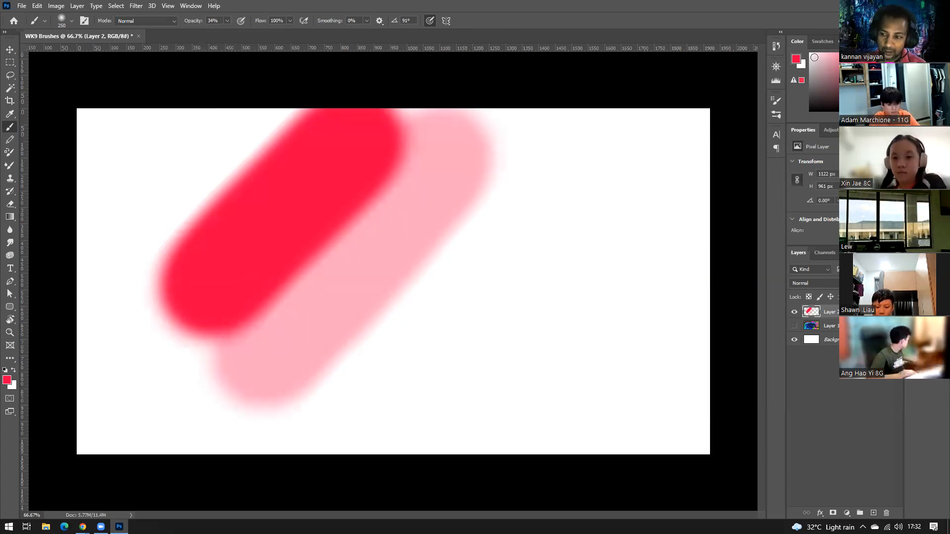
pyautogui.moveTo(435, 141); pyautogui.dragTo(163, 342)
pyautogui.moveTo(426, 178)
pyautogui.mouseDown()
pyautogui.moveTo(250, 347)
pyautogui.moveTo(395, 197)
pyautogui.moveTo(303, 295)
pyautogui.moveTo(265, 307)
pyautogui.moveTo(393, 193)
pyautogui.moveTo(322, 268)
pyautogui.moveTo(292, 265)
pyautogui.moveTo(400, 192)
pyautogui.moveTo(281, 296)
pyautogui.moveTo(512, 191)
pyautogui.moveTo(497, 188)
pyautogui.moveTo(310, 406)
pyautogui.moveTo(533, 224)
pyautogui.moveTo(552, 235)
pyautogui.moveTo(408, 397)
pyautogui.moveTo(585, 218)
pyautogui.moveTo(467, 407)
pyautogui.moveTo(610, 281)
pyautogui.moveTo(535, 414)
pyautogui.moveTo(507, 253)
pyautogui.moveTo(539, 218)
pyautogui.moveTo(367, 403)
pyautogui.moveTo(467, 268)
pyautogui.moveTo(437, 279)
pyautogui.moveTo(328, 373)
pyautogui.moveTo(451, 217)
pyautogui.moveTo(355, 299)
pyautogui.moveTo(510, 234)
pyautogui.moveTo(386, 384)
pyautogui.moveTo(524, 268)
pyautogui.moveTo(464, 396)
pyautogui.mouseUp()
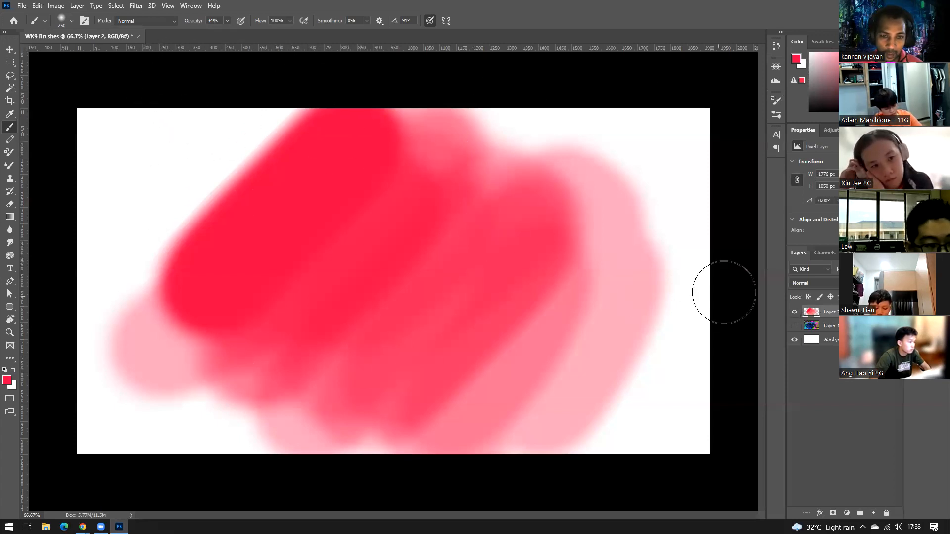
# - Lower the brush flow to 14% and paint a faint stroke along the upper-left edge of the red area
pyautogui.click(289, 21)
pyautogui.click(251, 31)
pyautogui.moveTo(180, 189)
pyautogui.mouseDown()
pyautogui.moveTo(136, 297)
pyautogui.moveTo(138, 278)
pyautogui.mouseUp()
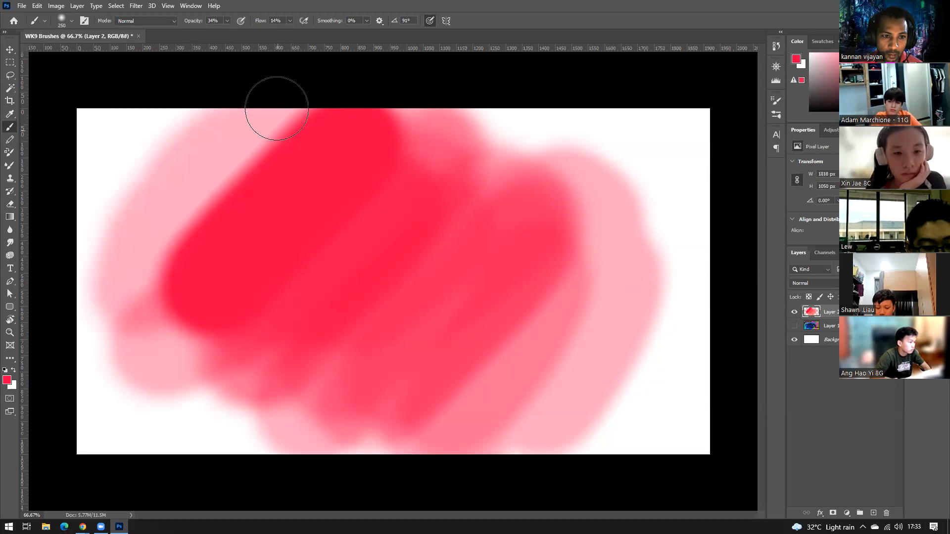
# - Raise the brush opacity to 100% and paint repeatedly over most of the canvas at 14% flow
pyautogui.click(227, 21)
pyautogui.click(261, 31)
pyautogui.moveTo(229, 131)
pyautogui.mouseDown()
pyautogui.moveTo(282, 95)
pyautogui.moveTo(169, 237)
pyautogui.moveTo(168, 376)
pyautogui.moveTo(233, 376)
pyautogui.moveTo(191, 431)
pyautogui.moveTo(469, 471)
pyautogui.moveTo(610, 433)
pyautogui.moveTo(445, 413)
pyautogui.moveTo(556, 350)
pyautogui.mouseUp()
pyautogui.moveTo(402, 353)
pyautogui.mouseDown()
pyautogui.moveTo(642, 370)
pyautogui.moveTo(638, 283)
pyautogui.moveTo(547, 249)
pyautogui.moveTo(448, 314)
pyautogui.moveTo(591, 346)
pyautogui.moveTo(508, 321)
pyautogui.mouseUp()
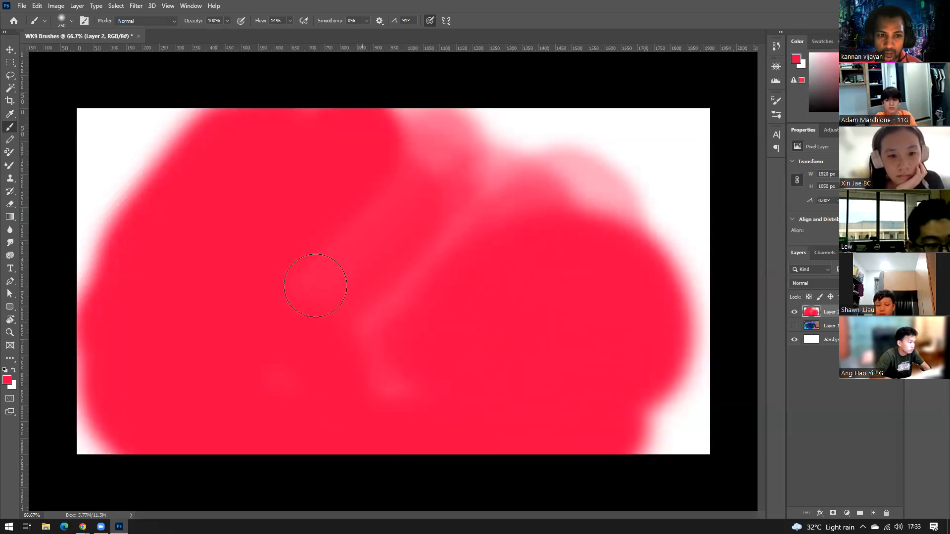
# - Cover the rest of the canvas in red with the soft brush, raising the flow to 100% for the remaining white left edge
pyautogui.moveTo(393, 340)
pyautogui.mouseDown()
pyautogui.moveTo(474, 205)
pyautogui.moveTo(549, 258)
pyautogui.moveTo(653, 239)
pyautogui.moveTo(629, 182)
pyautogui.moveTo(567, 184)
pyautogui.moveTo(488, 267)
pyautogui.moveTo(327, 245)
pyautogui.moveTo(643, 196)
pyautogui.moveTo(553, 154)
pyautogui.moveTo(384, 237)
pyautogui.moveTo(374, 351)
pyautogui.moveTo(548, 334)
pyautogui.moveTo(627, 237)
pyautogui.moveTo(667, 259)
pyautogui.moveTo(499, 423)
pyautogui.mouseUp()
pyautogui.moveTo(610, 305)
pyautogui.mouseDown()
pyautogui.moveTo(574, 458)
pyautogui.moveTo(624, 459)
pyautogui.moveTo(704, 193)
pyautogui.moveTo(658, 86)
pyautogui.moveTo(476, 173)
pyautogui.moveTo(536, 283)
pyautogui.moveTo(658, 142)
pyautogui.moveTo(488, 90)
pyautogui.moveTo(373, 167)
pyautogui.moveTo(361, 204)
pyautogui.mouseUp()
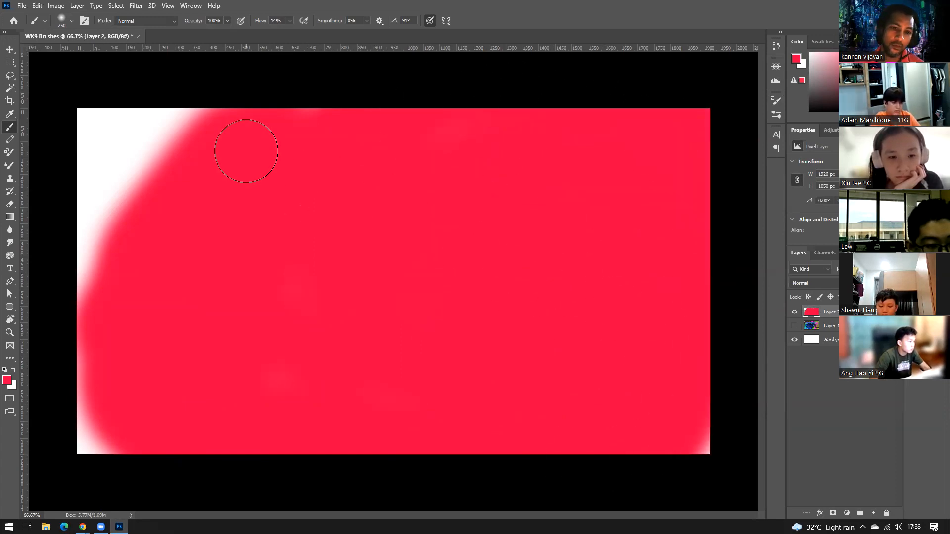
pyautogui.click(290, 21)
pyautogui.moveTo(296, 32); pyautogui.dragTo(385, 40)
pyautogui.moveTo(163, 122)
pyautogui.mouseDown()
pyautogui.moveTo(79, 252)
pyautogui.moveTo(89, 308)
pyautogui.mouseUp()
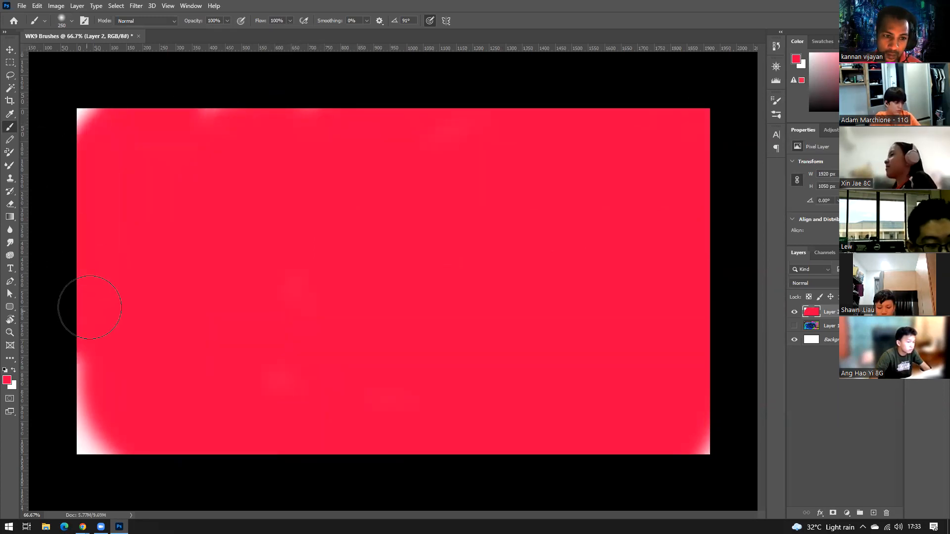
pyautogui.moveTo(92, 356); pyautogui.dragTo(102, 456)
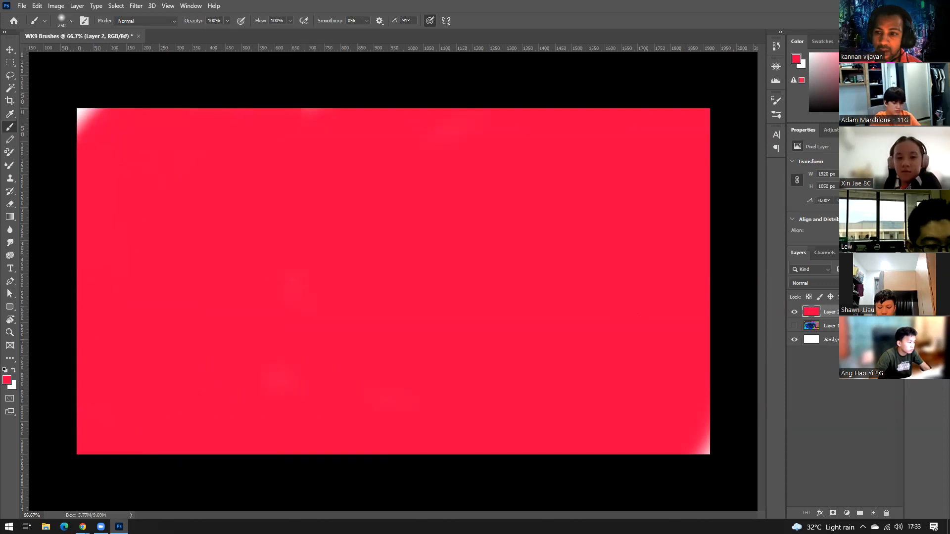
# - Choose a dark maroon colour and paint a broad diagonal band over the upper-left part of the red canvas at 100% opacity
pyautogui.click(821, 101)
pyautogui.moveTo(600, 250)
pyautogui.mouseDown()
pyautogui.moveTo(560, 336)
pyautogui.moveTo(312, 250)
pyautogui.moveTo(386, 340)
pyautogui.moveTo(229, 247)
pyautogui.moveTo(457, 219)
pyautogui.moveTo(393, 298)
pyautogui.moveTo(531, 249)
pyautogui.moveTo(503, 338)
pyautogui.mouseUp()
pyautogui.hotkey('ctrl', 'z')
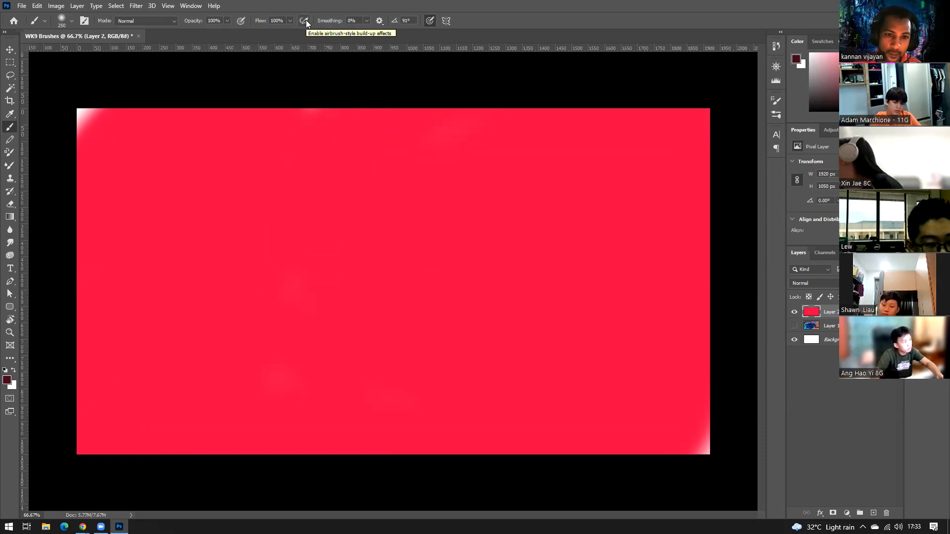
pyautogui.click(237, 20)
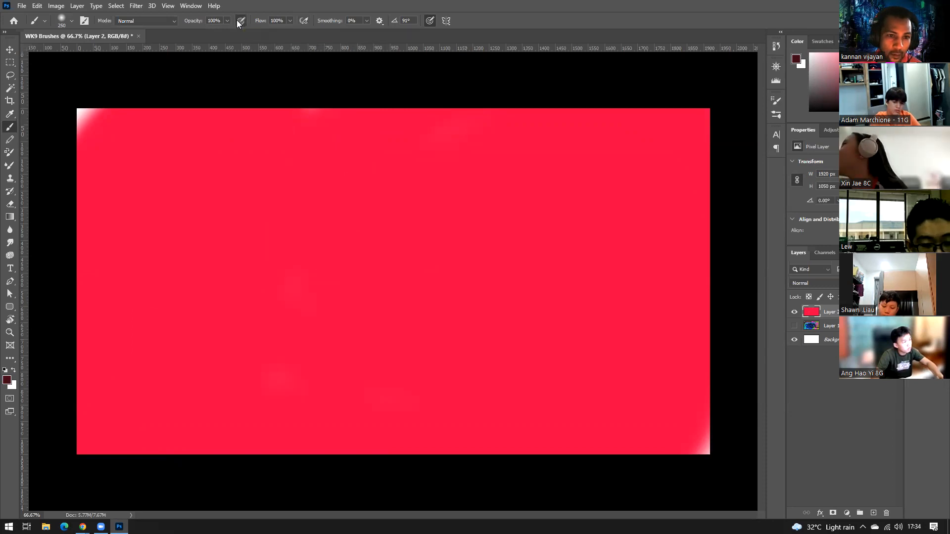
pyautogui.moveTo(305, 126); pyautogui.dragTo(213, 227)
pyautogui.moveTo(145, 304)
pyautogui.mouseDown()
pyautogui.moveTo(257, 259)
pyautogui.moveTo(212, 255)
pyautogui.moveTo(238, 255)
pyautogui.moveTo(254, 235)
pyautogui.mouseUp()
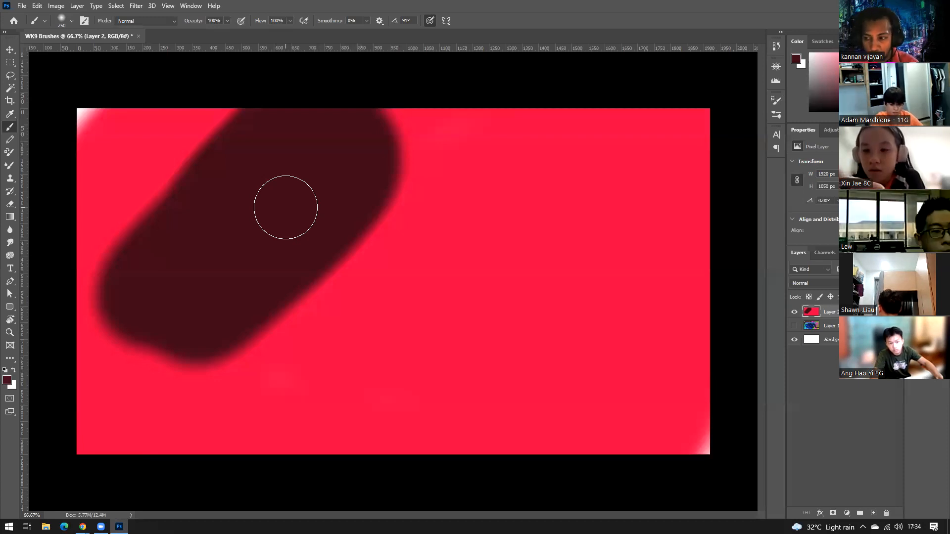
# - Try brush opacities down to 9% and return the opacity to 100%
pyautogui.press('1')
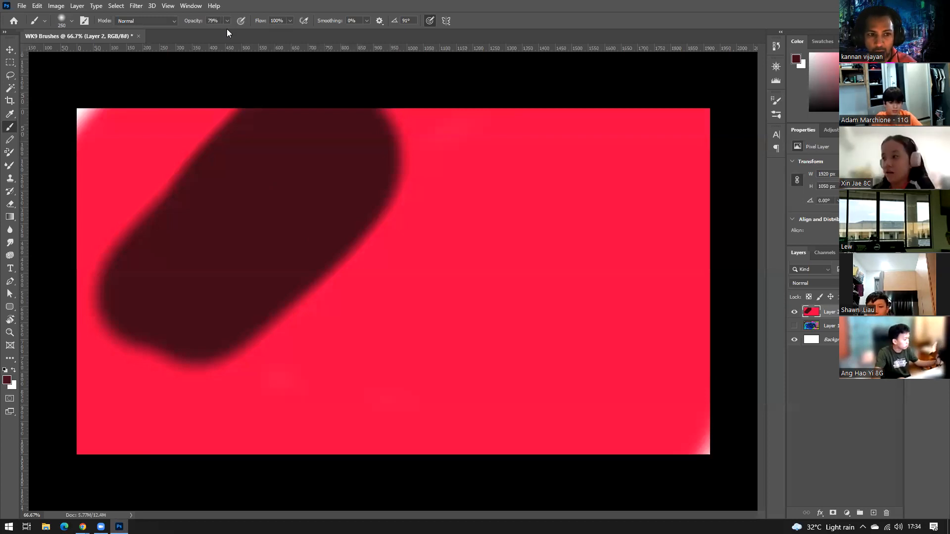
pyautogui.click(227, 21)
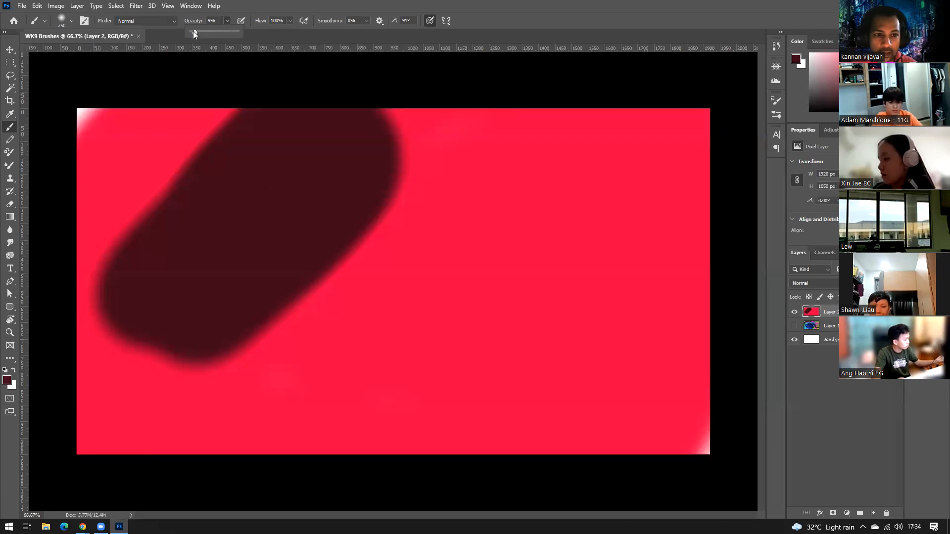
pyautogui.moveTo(182, 29); pyautogui.dragTo(236, 25)
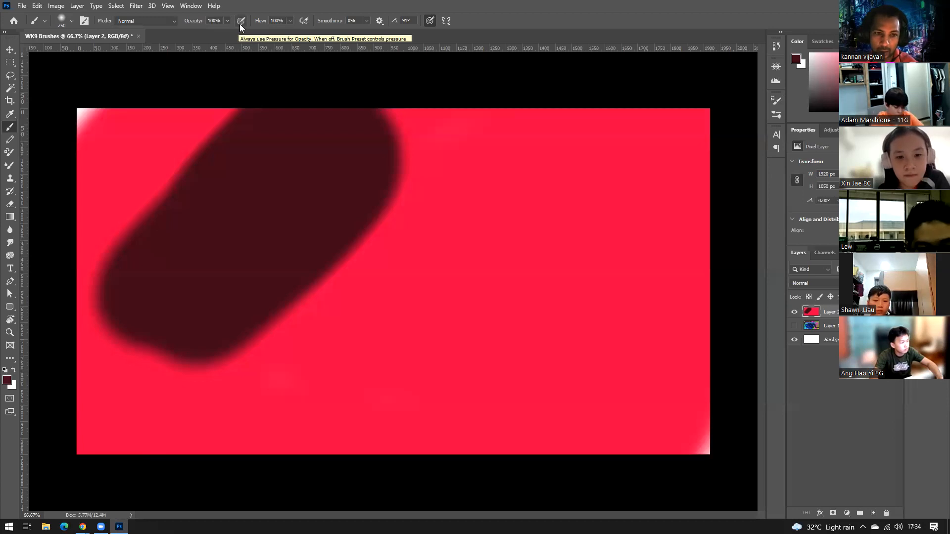
# - Set the brush opacity to 50% and paint a semi-transparent maroon band along the right side of the dark one
pyautogui.press('5')
pyautogui.moveTo(372, 148)
pyautogui.mouseDown()
pyautogui.moveTo(298, 292)
pyautogui.moveTo(432, 174)
pyautogui.moveTo(379, 294)
pyautogui.moveTo(394, 325)
pyautogui.moveTo(533, 179)
pyautogui.moveTo(462, 222)
pyautogui.moveTo(434, 254)
pyautogui.moveTo(444, 261)
pyautogui.moveTo(438, 244)
pyautogui.moveTo(472, 190)
pyautogui.moveTo(359, 372)
pyautogui.moveTo(520, 207)
pyautogui.moveTo(469, 297)
pyautogui.moveTo(445, 378)
pyautogui.mouseUp()
# - Try overlapping strokes on the semi-transparent band with the brush reduced to 80 px, and undo them
pyautogui.press('[')
pyautogui.press('[')
pyautogui.press('[')
pyautogui.press('[')
pyautogui.press('[')
pyautogui.press('[')
pyautogui.press('[')
pyautogui.press('[')
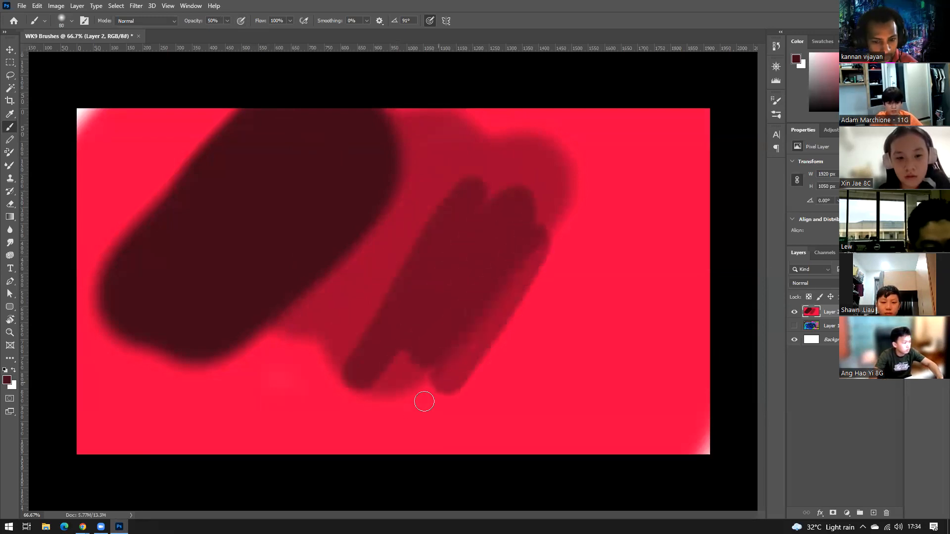
pyautogui.hotkey('ctrl', 'z')
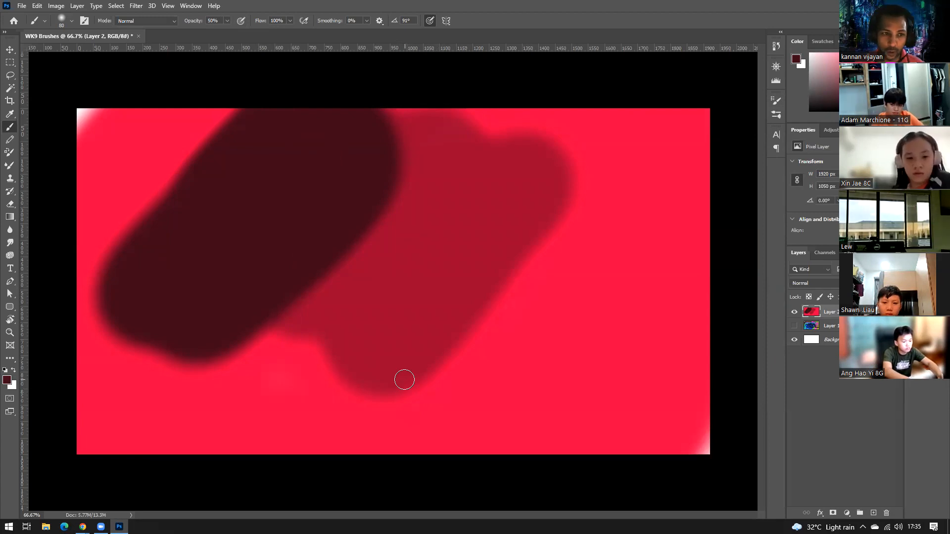
# - Choose the Soft Round brush and build up overlapping maroon strokes over and beside the semi-transparent band at 50% opacity
pyautogui.click(64, 19)
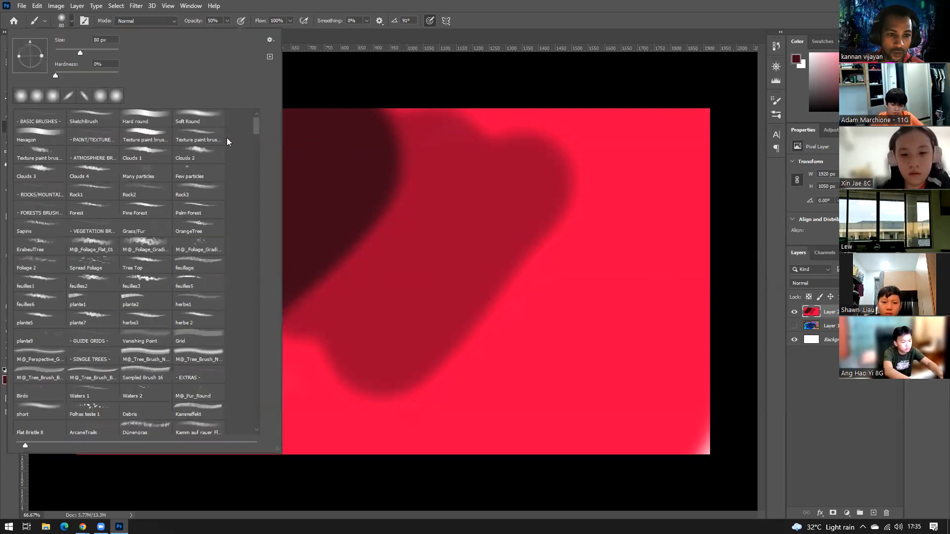
pyautogui.click(203, 119)
pyautogui.click(441, 64)
pyautogui.moveTo(545, 153)
pyautogui.mouseDown()
pyautogui.moveTo(493, 325)
pyautogui.moveTo(518, 325)
pyautogui.moveTo(524, 270)
pyautogui.moveTo(544, 292)
pyautogui.mouseUp()
pyautogui.moveTo(515, 337)
pyautogui.mouseDown()
pyautogui.moveTo(524, 318)
pyautogui.moveTo(582, 294)
pyautogui.moveTo(600, 301)
pyautogui.moveTo(560, 335)
pyautogui.moveTo(601, 304)
pyautogui.mouseUp()
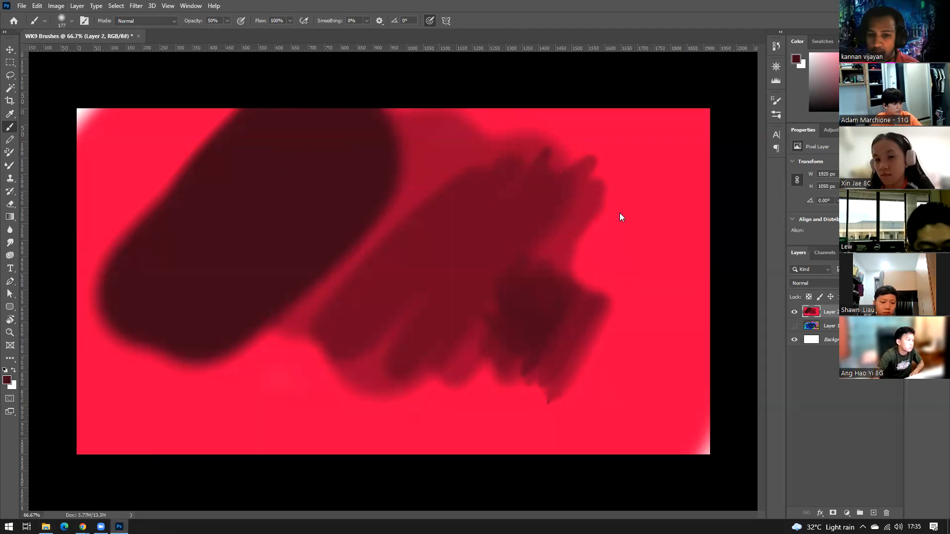
# - Place the ikea cup image at 100% scale in the centre of the canvas
pyautogui.hotkey('ctrl', 't')
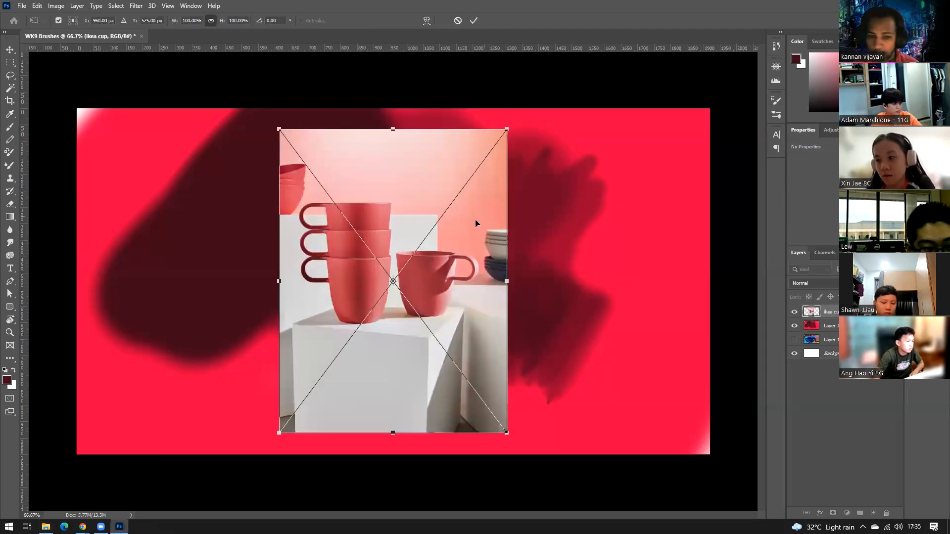
pyautogui.press('Return')
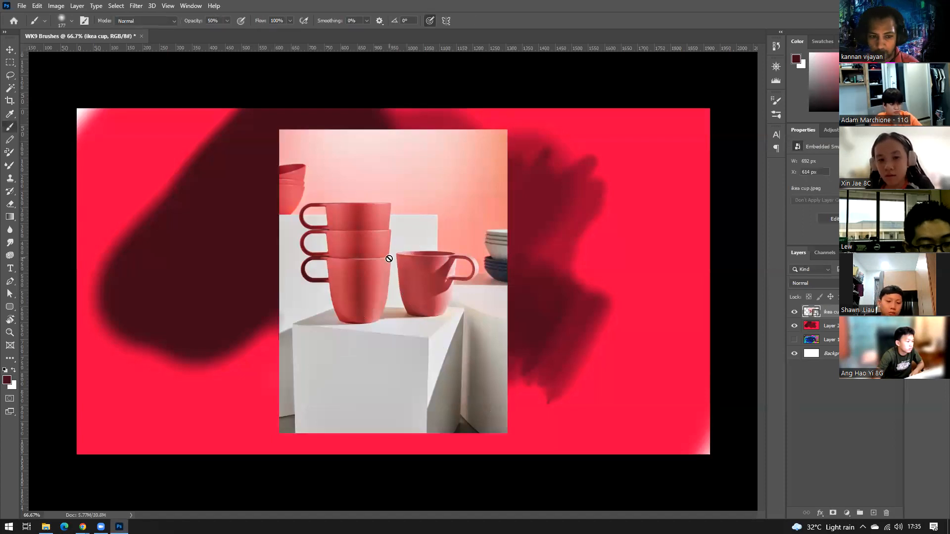
# - Add a new empty layer above the cup image and hide the red painted layer
pyautogui.click(873, 513)
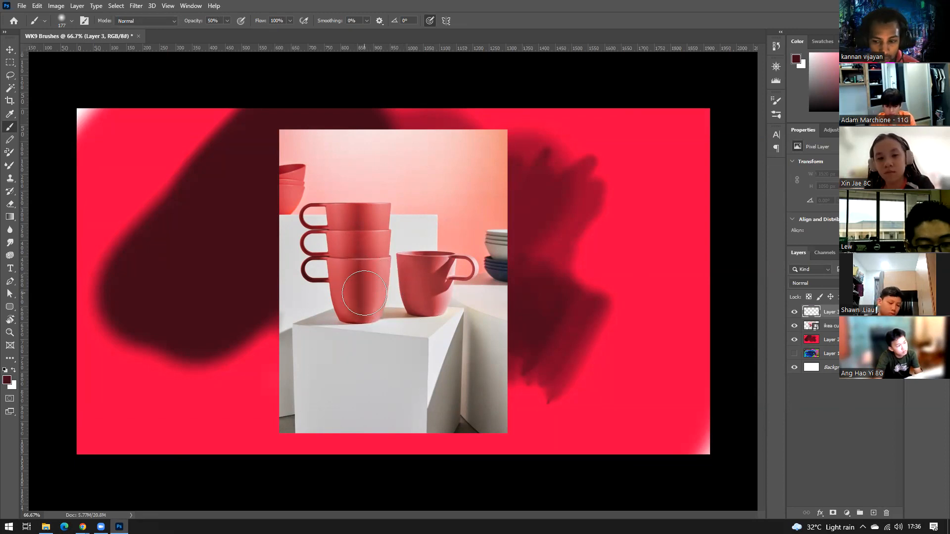
pyautogui.click(793, 340)
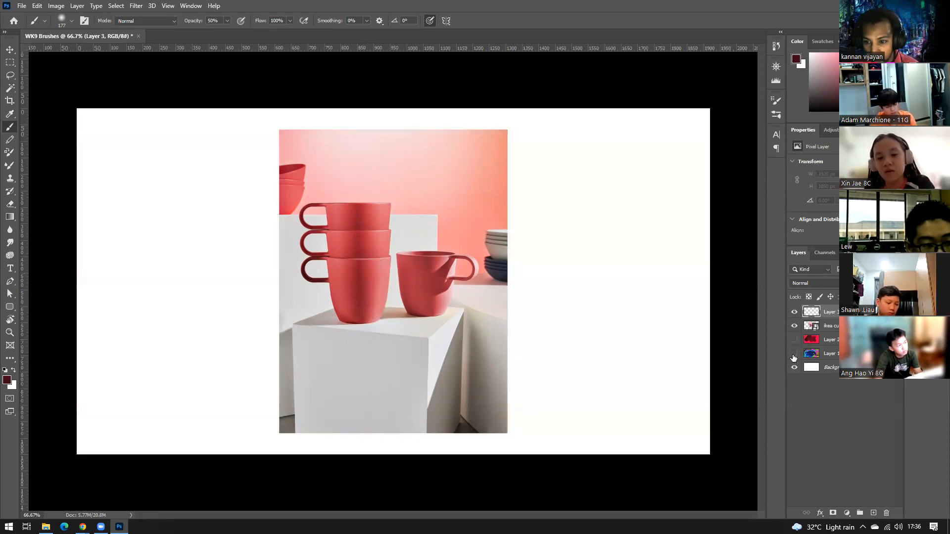
pyautogui.scroll(2, 427, 311)
pyautogui.scroll(-1, 427, 312)
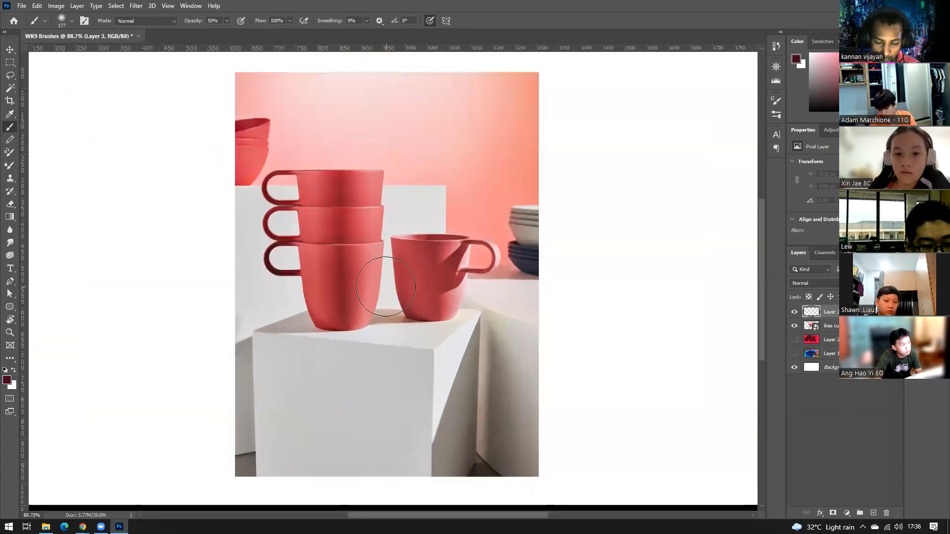
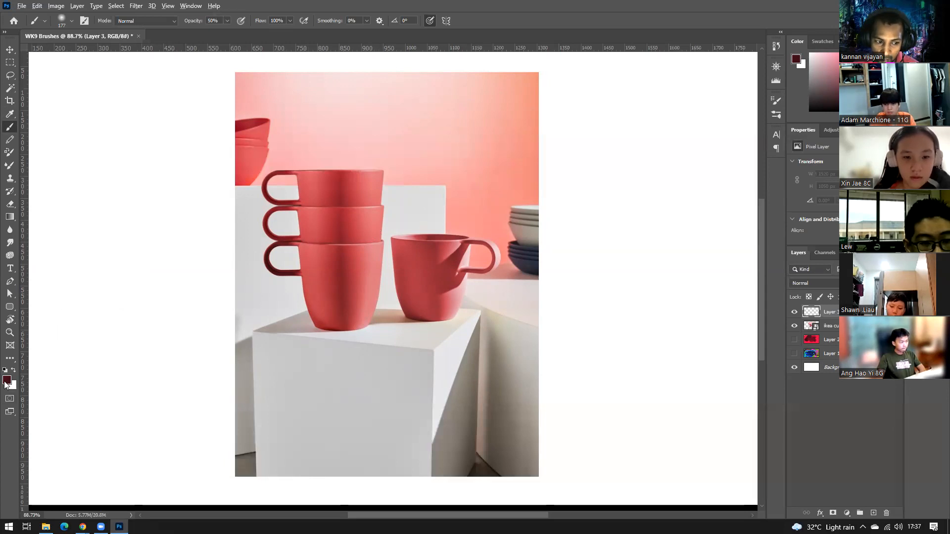
# - Sample the light red of the middle stacked cup and brush it softly over the bottom cup at 50% opacity
pyautogui.keyDown('alt'); pyautogui.click(363, 226); pyautogui.keyUp('alt')
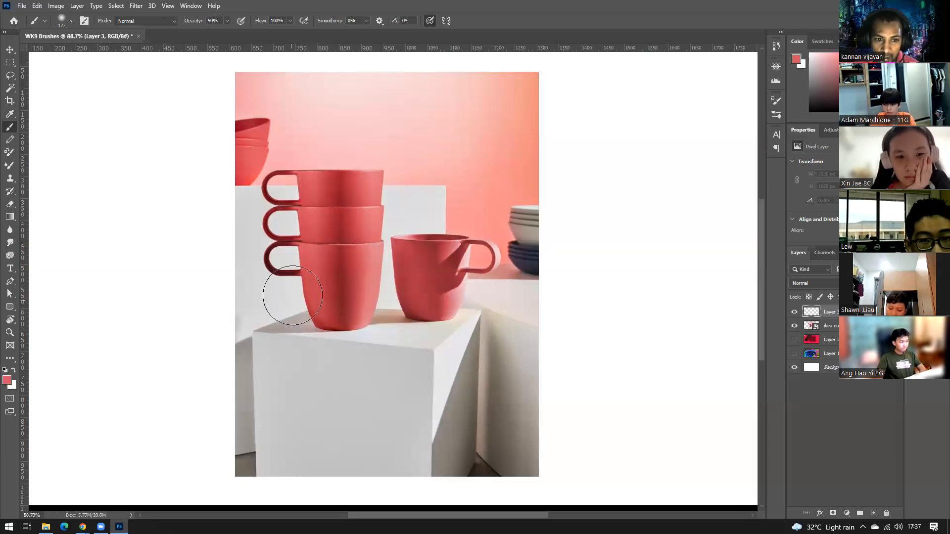
pyautogui.moveTo(372, 233)
pyautogui.mouseDown()
pyautogui.moveTo(344, 229)
pyautogui.moveTo(364, 226)
pyautogui.moveTo(335, 223)
pyautogui.moveTo(372, 236)
pyautogui.moveTo(363, 264)
pyautogui.moveTo(321, 269)
pyautogui.moveTo(356, 277)
pyautogui.moveTo(326, 283)
pyautogui.moveTo(354, 294)
pyautogui.moveTo(295, 291)
pyautogui.mouseUp()
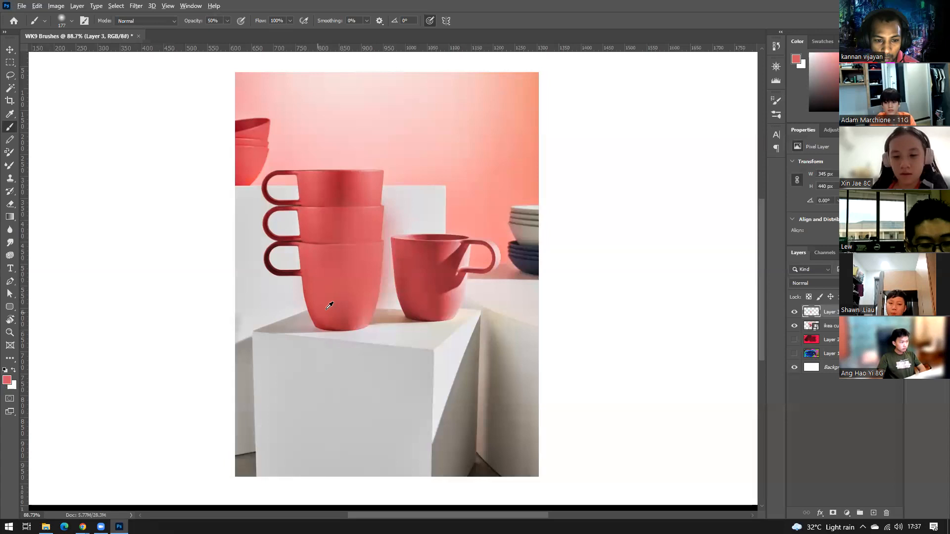
# - Sample the darker red at the bottom cup's base and shade the cup with an 80 px brush at 30% opacity
pyautogui.keyDown('alt'); pyautogui.click(344, 324); pyautogui.keyUp('alt')
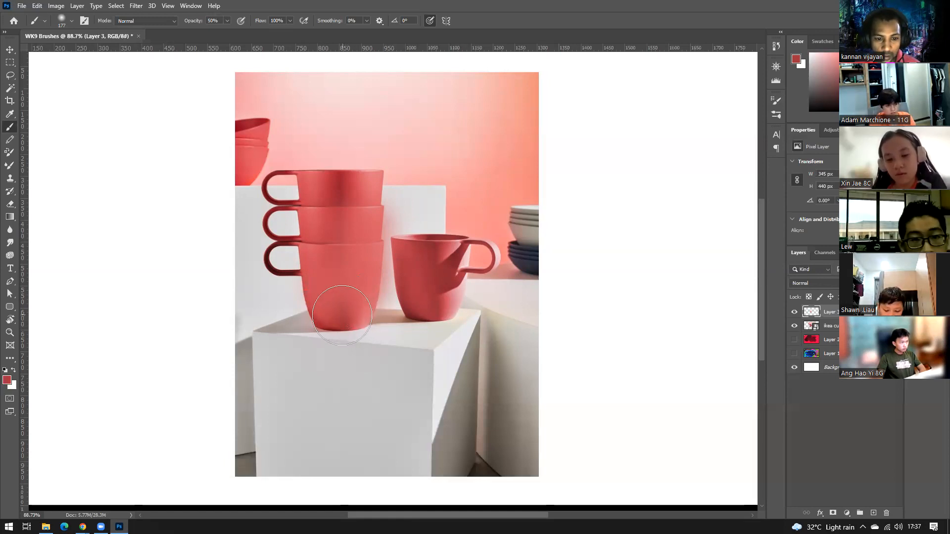
pyautogui.press('[')
pyautogui.press('[')
pyautogui.press('[')
pyautogui.press('[')
pyautogui.press('[')
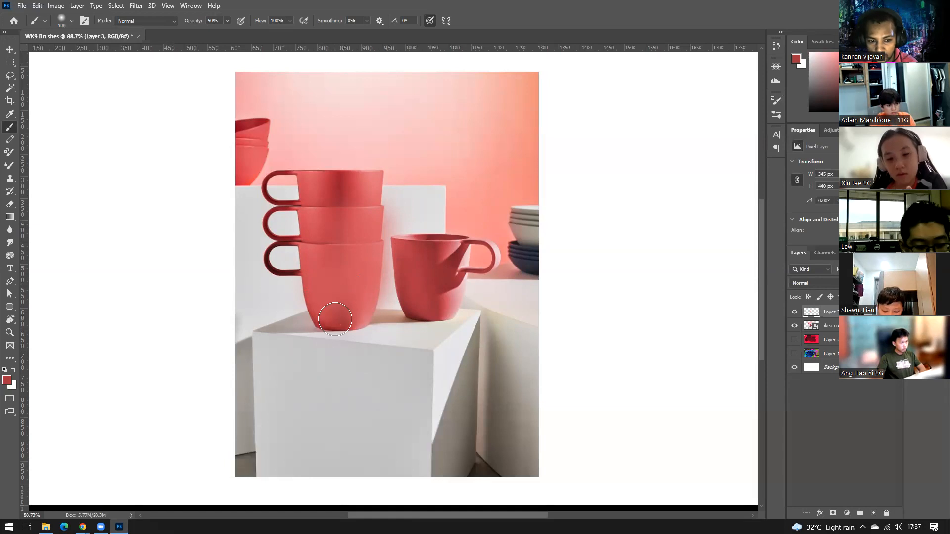
pyautogui.press('[')
pyautogui.click(226, 21)
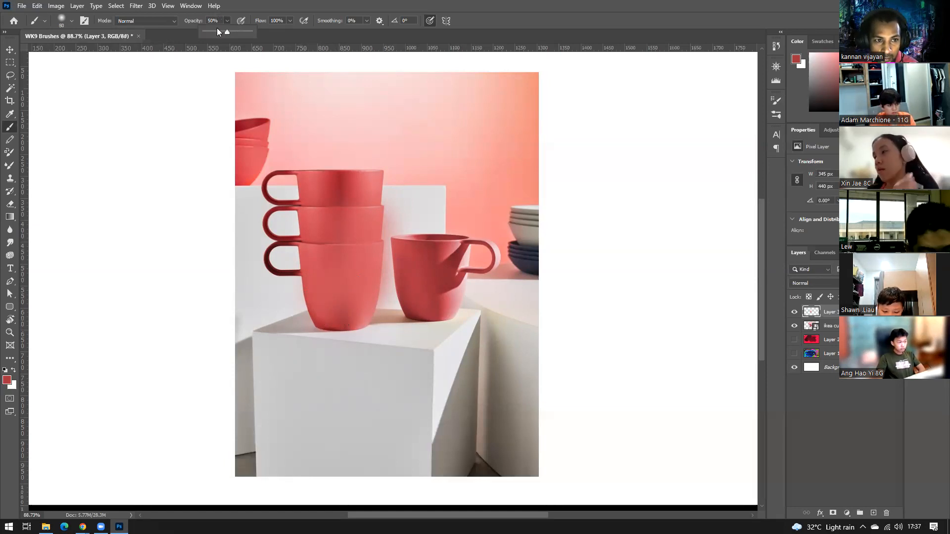
pyautogui.click(216, 32)
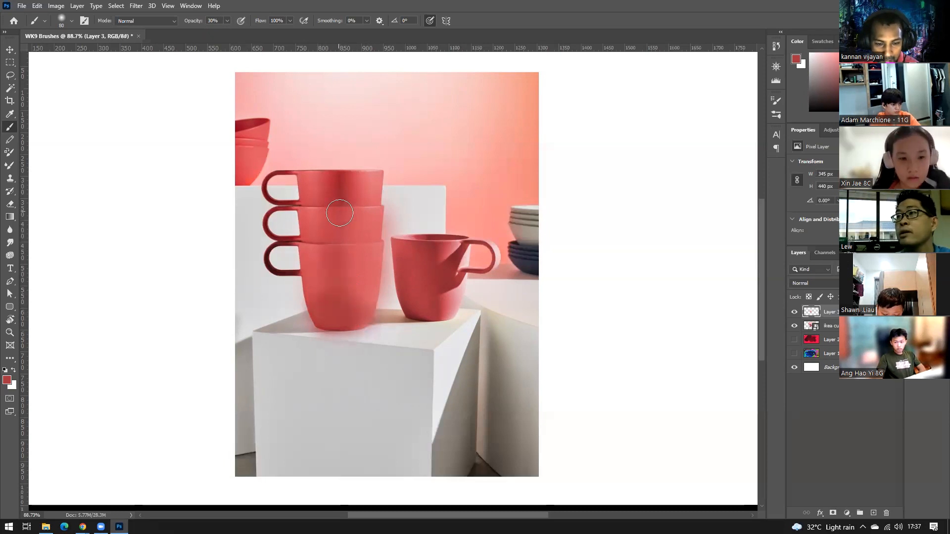
pyautogui.moveTo(321, 296)
pyautogui.mouseDown()
pyautogui.moveTo(306, 267)
pyautogui.moveTo(313, 319)
pyautogui.mouseUp()
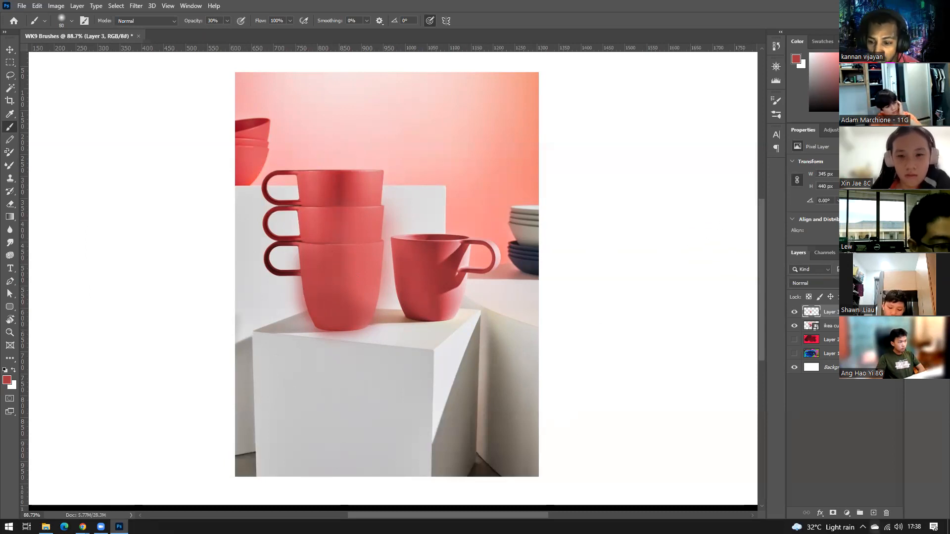
# - Add a layer mask to the painted layer and set up the Hard round brush at 40 px and 100% opacity in black
pyautogui.click(832, 514)
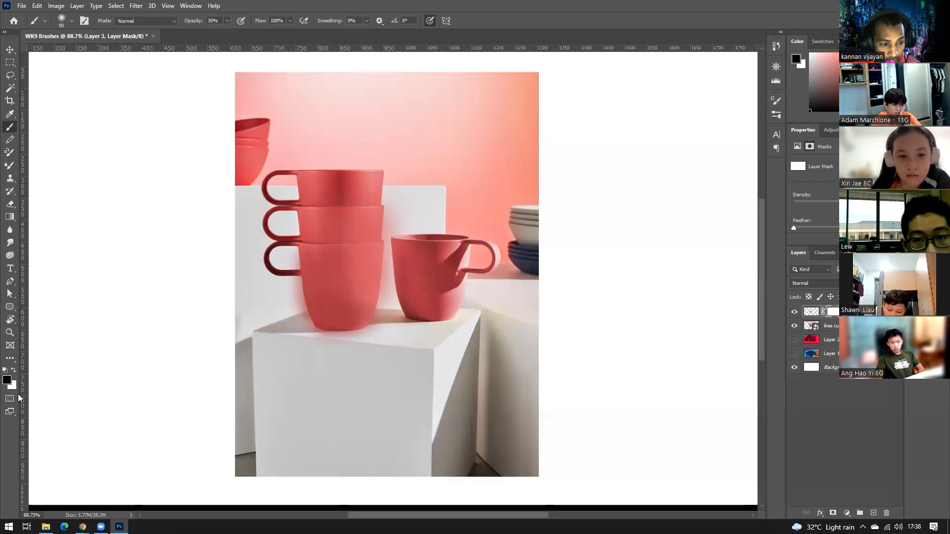
pyautogui.click(69, 22)
pyautogui.click(144, 117)
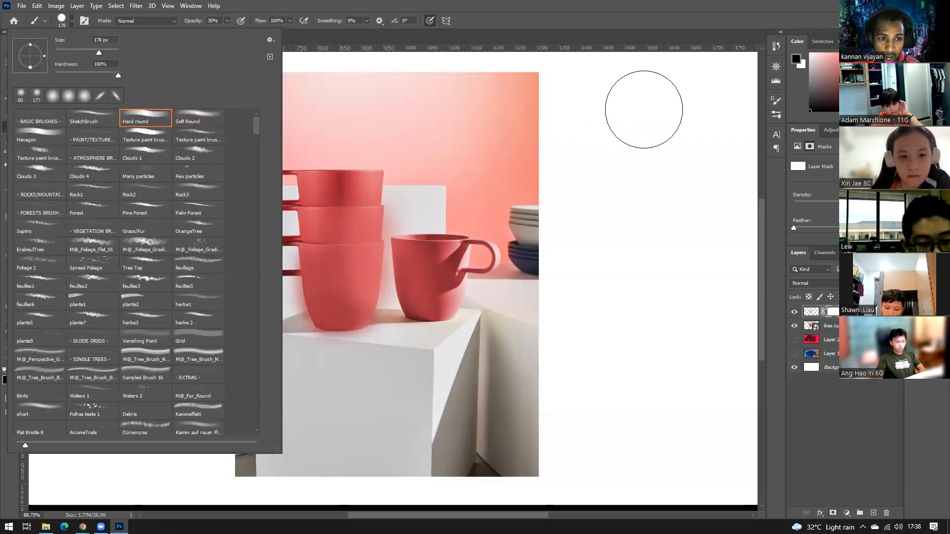
pyautogui.click(644, 114)
pyautogui.press('[')
pyautogui.press('[')
pyautogui.press('[')
pyautogui.press('[')
pyautogui.press('[')
pyautogui.press('[')
pyautogui.press('[')
pyautogui.press('[')
pyautogui.press('[')
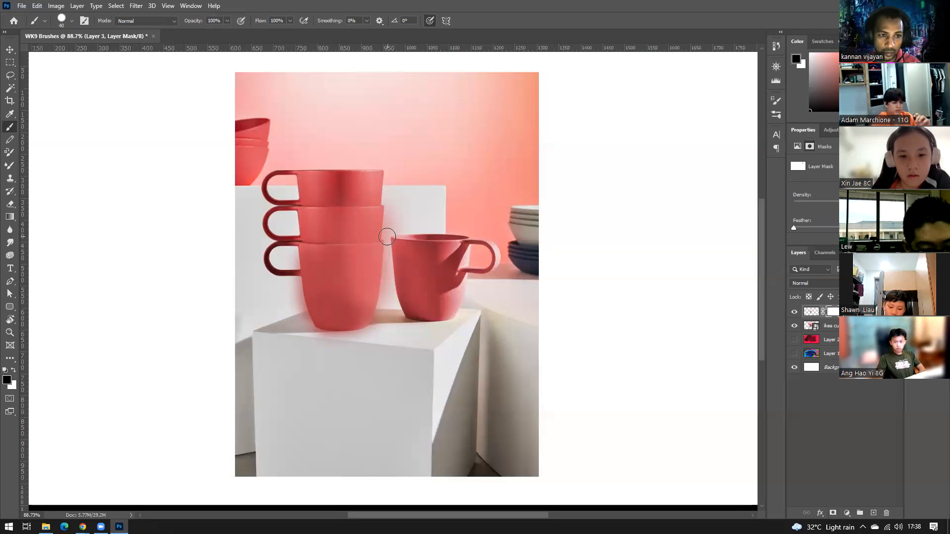
# - Mask out the red overspray around the right, left and bottom edges of the stacked cups
pyautogui.moveTo(388, 204); pyautogui.dragTo(376, 309)
pyautogui.hotkey('ctrl', 'z')
pyautogui.moveTo(390, 200)
pyautogui.mouseDown()
pyautogui.moveTo(381, 311)
pyautogui.moveTo(409, 308)
pyautogui.moveTo(373, 322)
pyautogui.mouseUp()
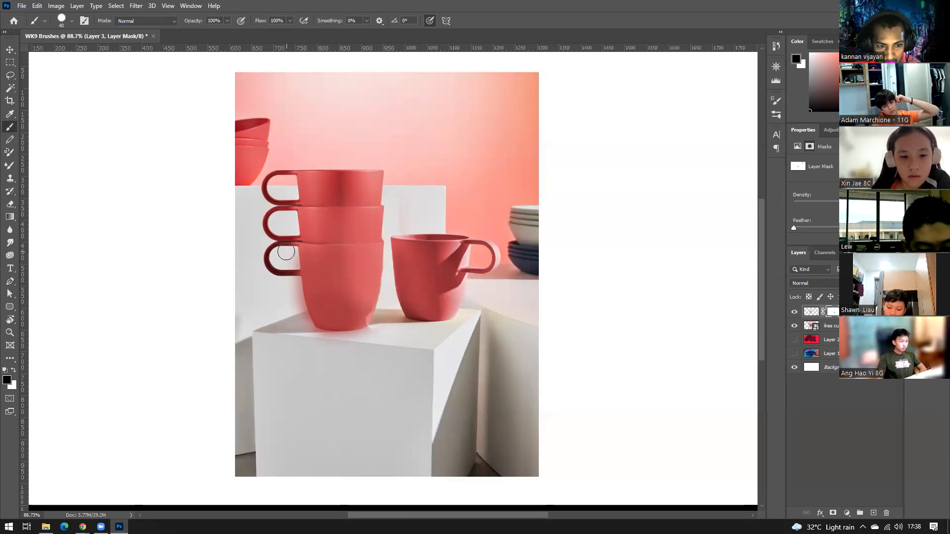
pyautogui.moveTo(295, 310)
pyautogui.mouseDown()
pyautogui.moveTo(311, 335)
pyautogui.moveTo(339, 345)
pyautogui.moveTo(380, 341)
pyautogui.moveTo(303, 334)
pyautogui.moveTo(390, 337)
pyautogui.moveTo(376, 337)
pyautogui.moveTo(386, 328)
pyautogui.moveTo(357, 337)
pyautogui.mouseUp()
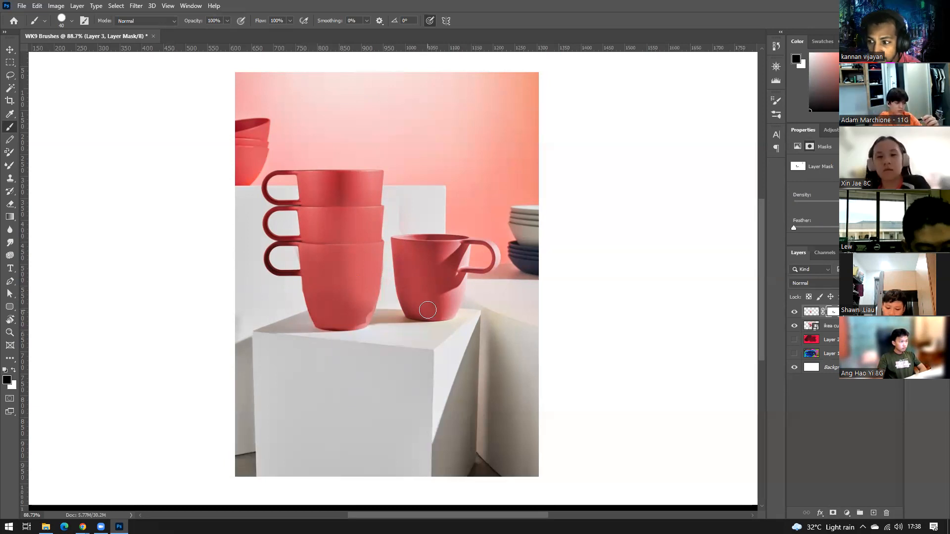
# - Delete the layer mask from the painted layer without applying it
pyautogui.press('x')
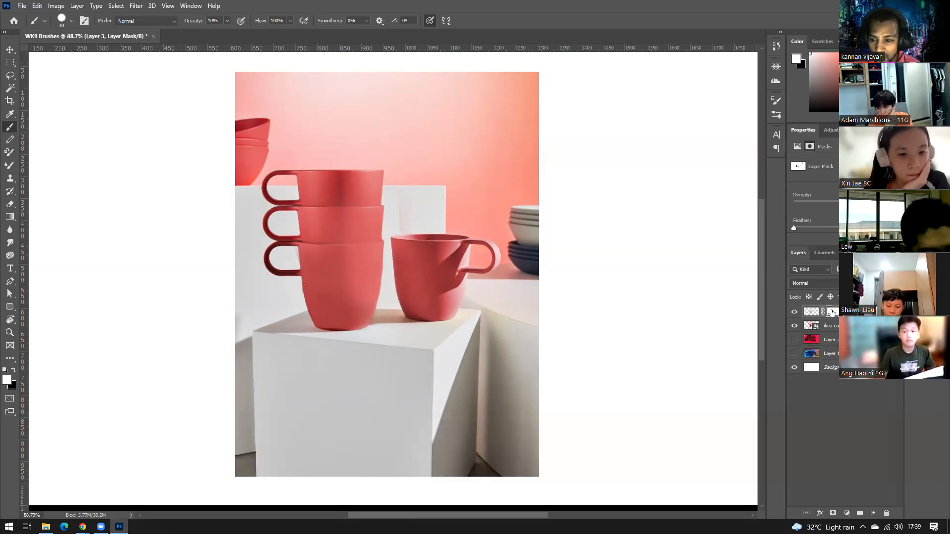
pyautogui.click(886, 513)
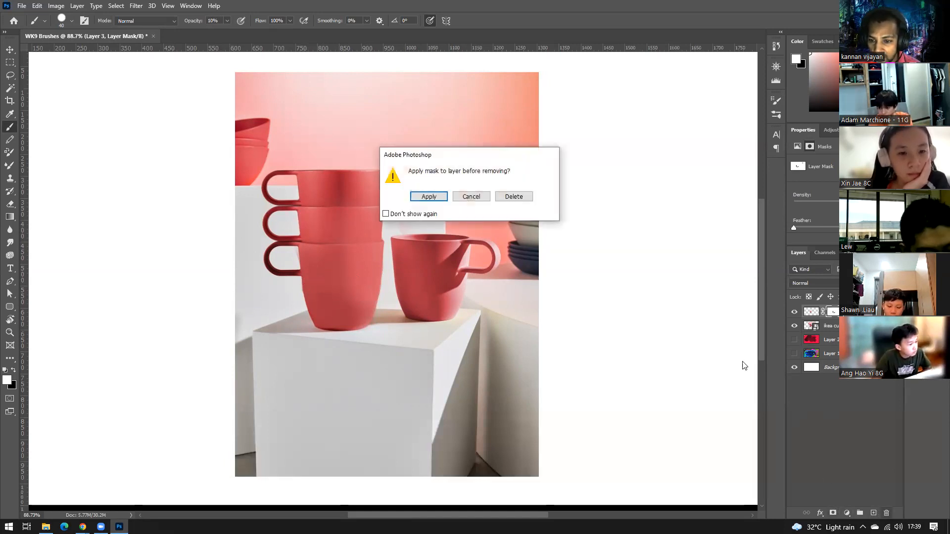
pyautogui.click(513, 197)
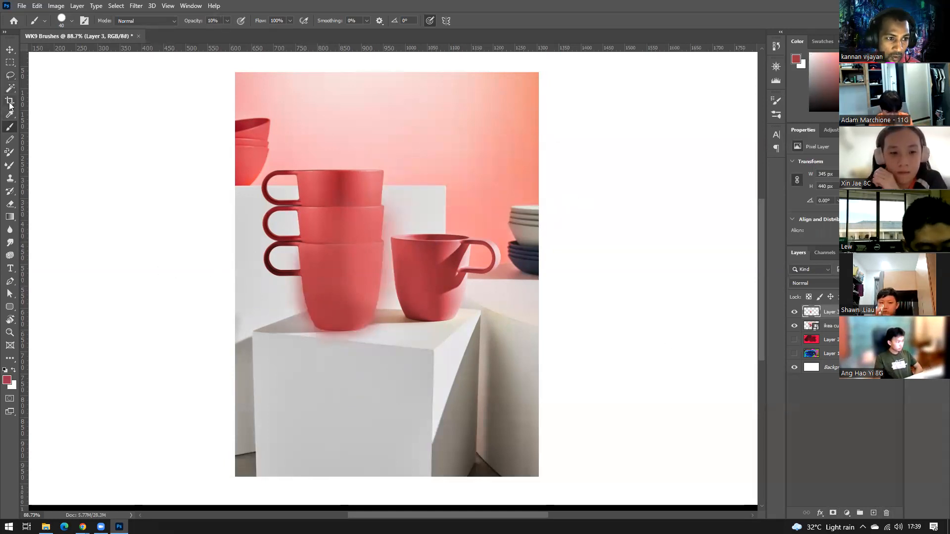
# - Select the opening inside the bottom stacked cup's handle with the Polygonal Lasso tool
pyautogui.click(10, 75)
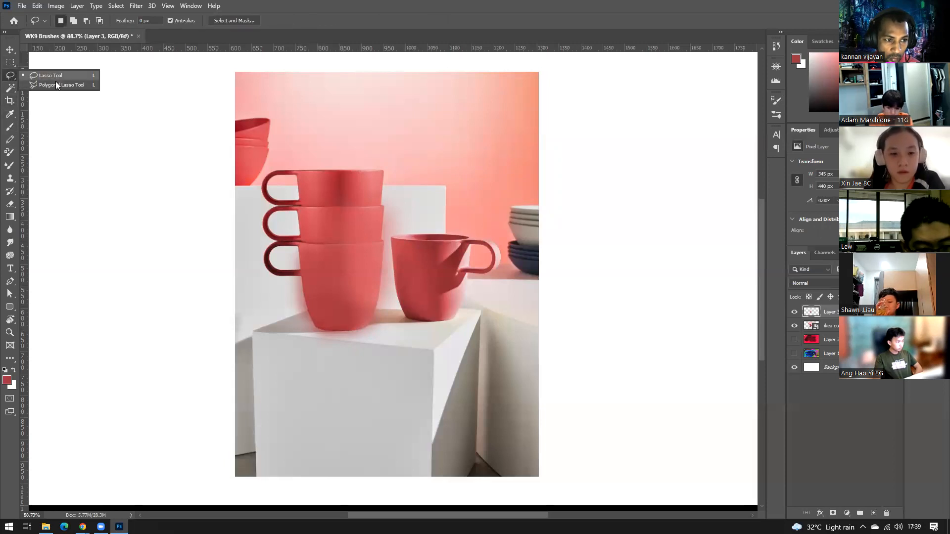
pyautogui.click(59, 85)
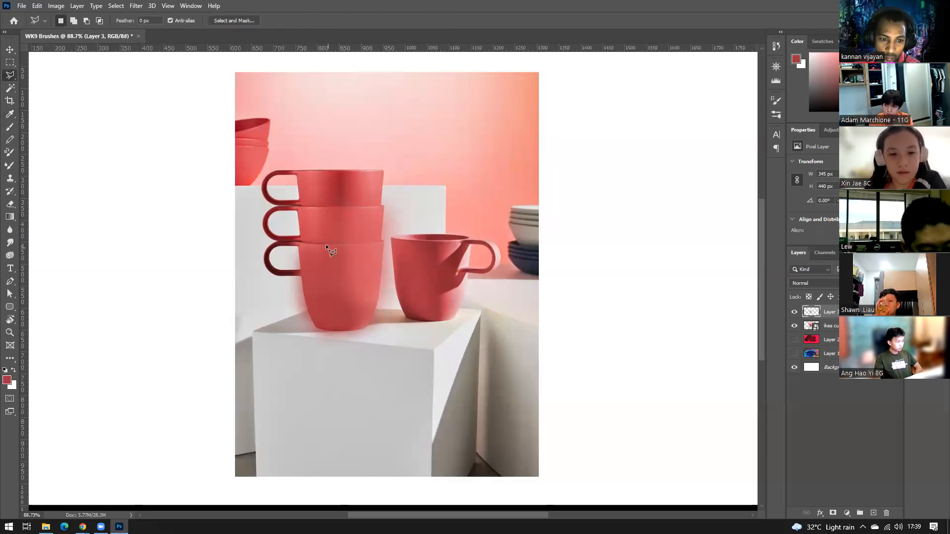
pyautogui.click(299, 269)
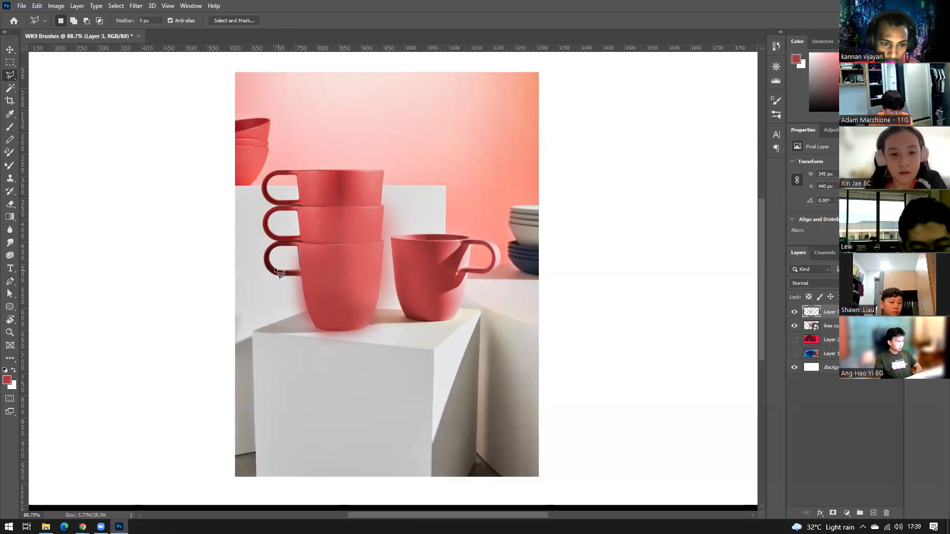
pyautogui.click(269, 254)
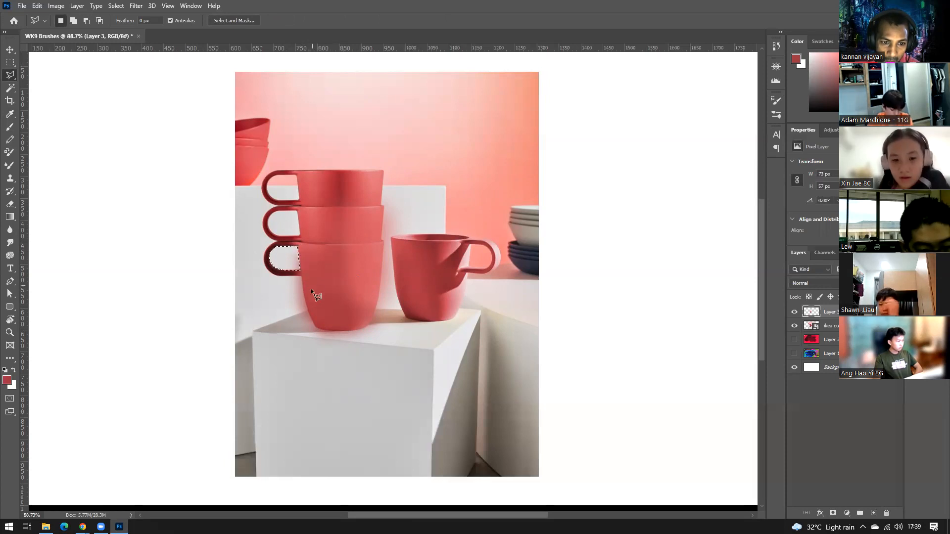
# - Add the background area around the bottom cup's handle, left side and base to the selection, following the cup's edge closely
pyautogui.press('shift')
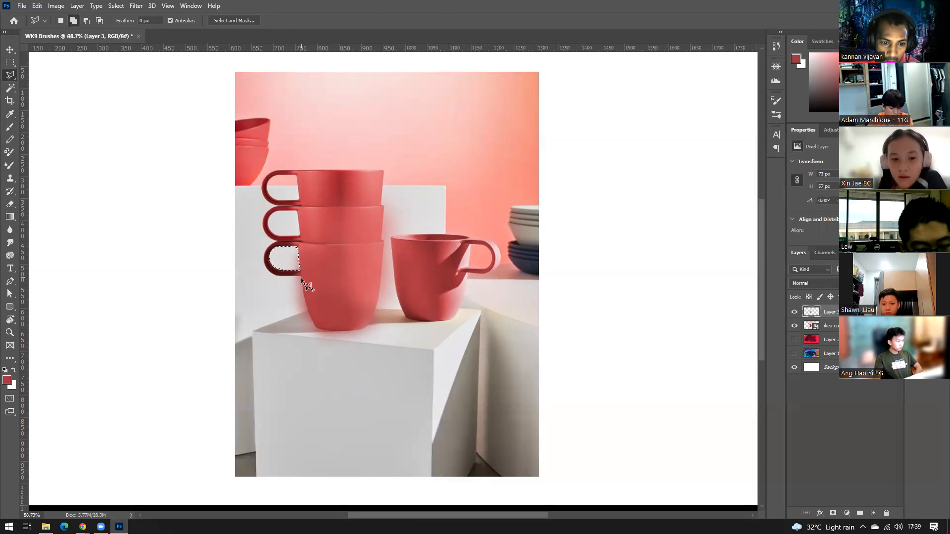
pyautogui.click(308, 311)
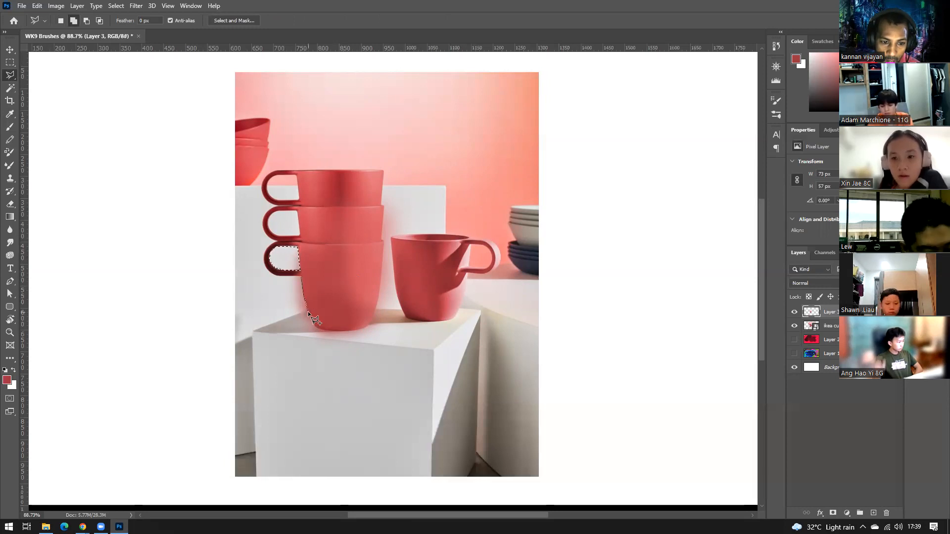
pyautogui.click(326, 331)
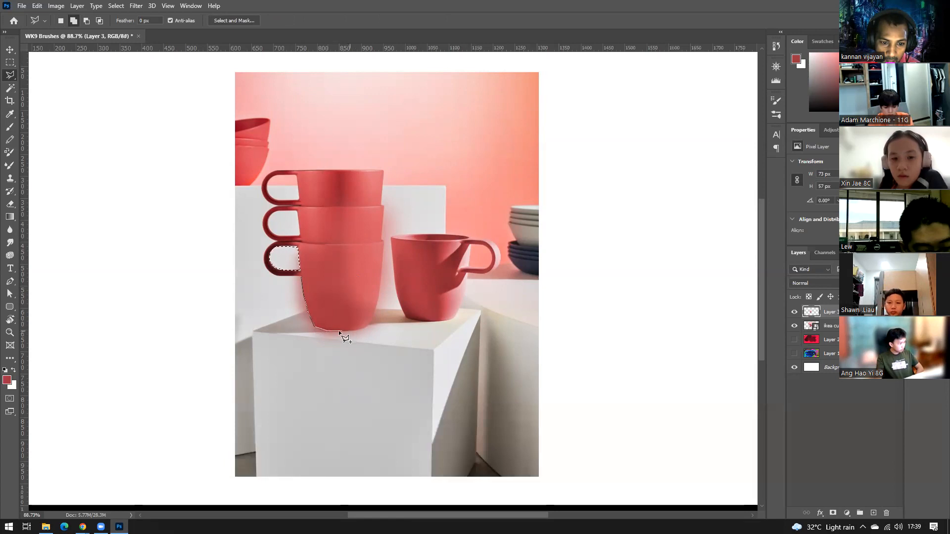
pyautogui.click(349, 331)
pyautogui.click(362, 327)
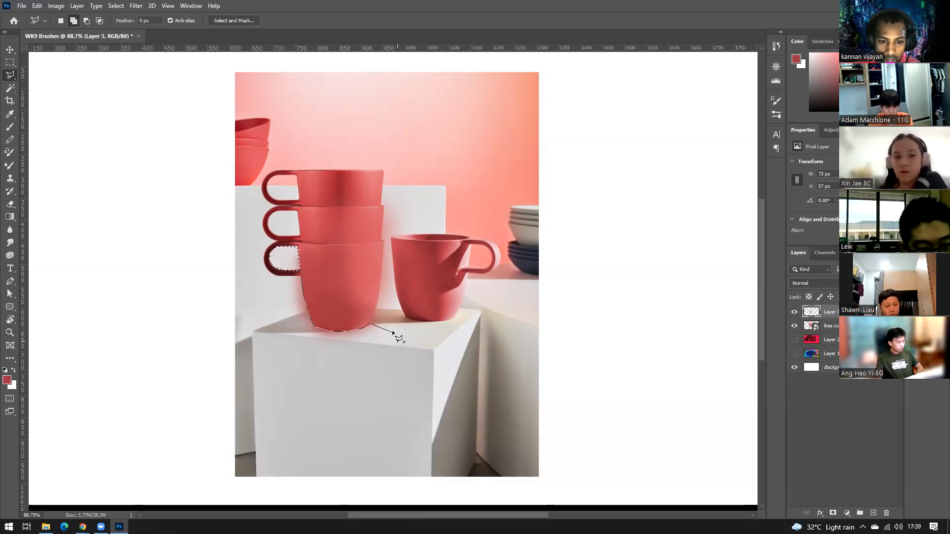
pyautogui.click(409, 334)
pyautogui.click(374, 386)
pyautogui.click(292, 415)
pyautogui.click(205, 397)
pyautogui.click(230, 319)
pyautogui.click(266, 275)
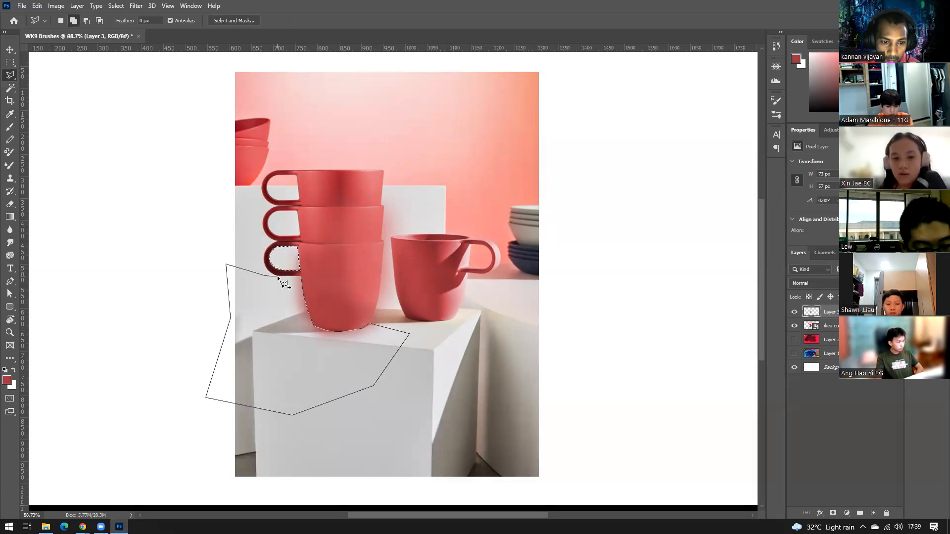
pyautogui.click(300, 275)
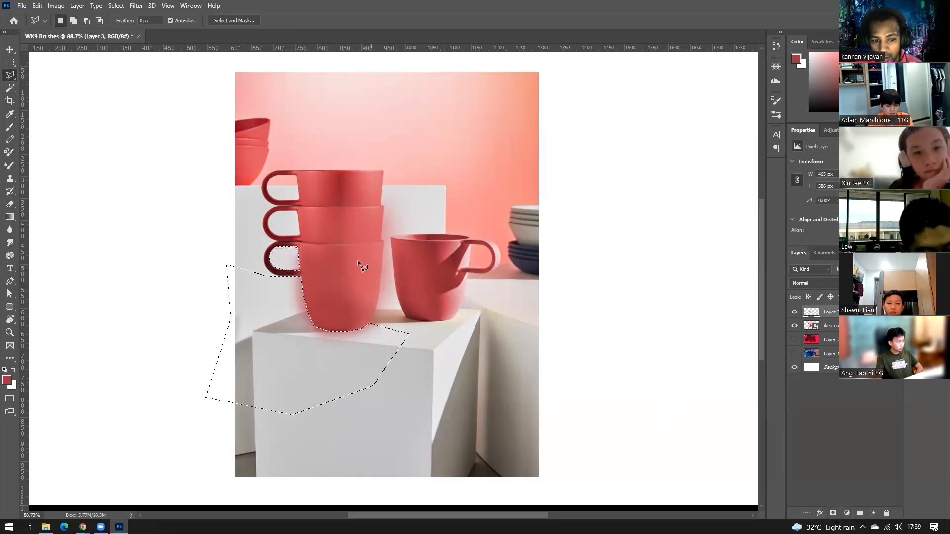
# - Create a layer mask from the selection on the painted layer and invert it so the overspray outside the cup is hidden
pyautogui.click(833, 514)
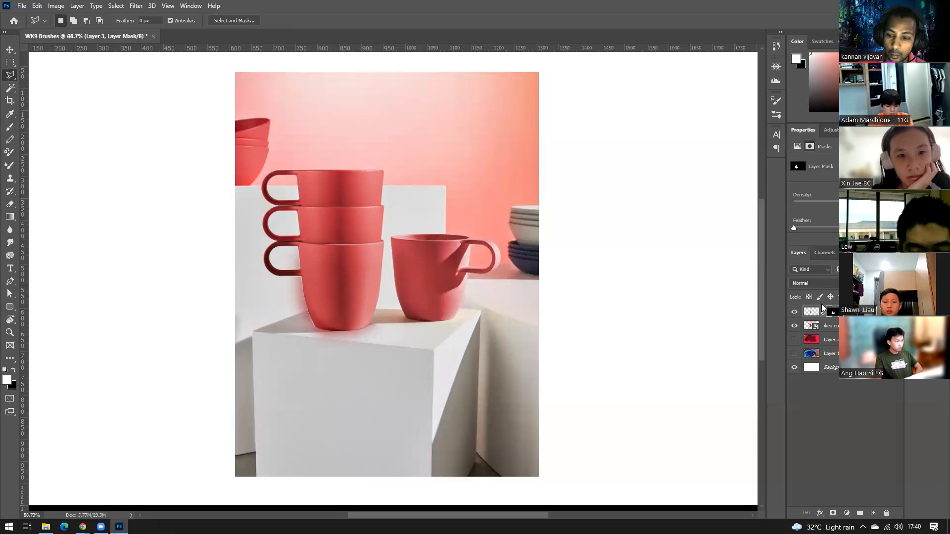
pyautogui.hotkey('ctrl', 'i')
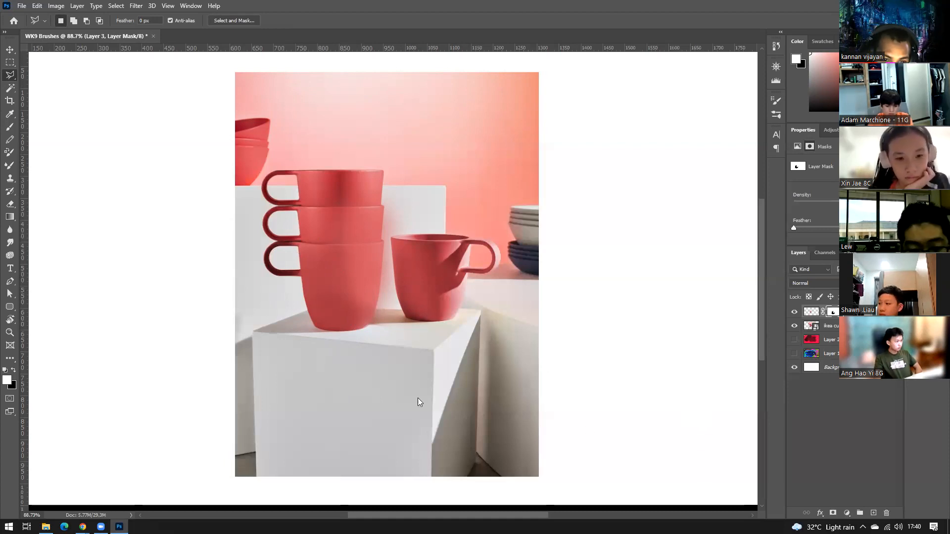
# - Hide the masked paint layer and add a new empty layer directly above the cup photo
pyautogui.click(794, 313)
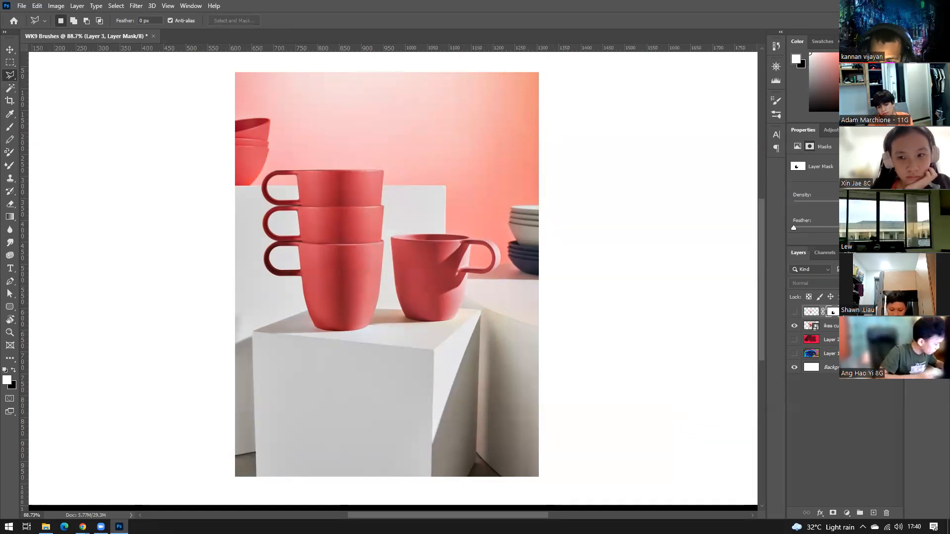
pyautogui.keyDown('ctrl'); pyautogui.click(333, 219); pyautogui.keyUp('ctrl')
pyautogui.scroll(-2, 394, 367)
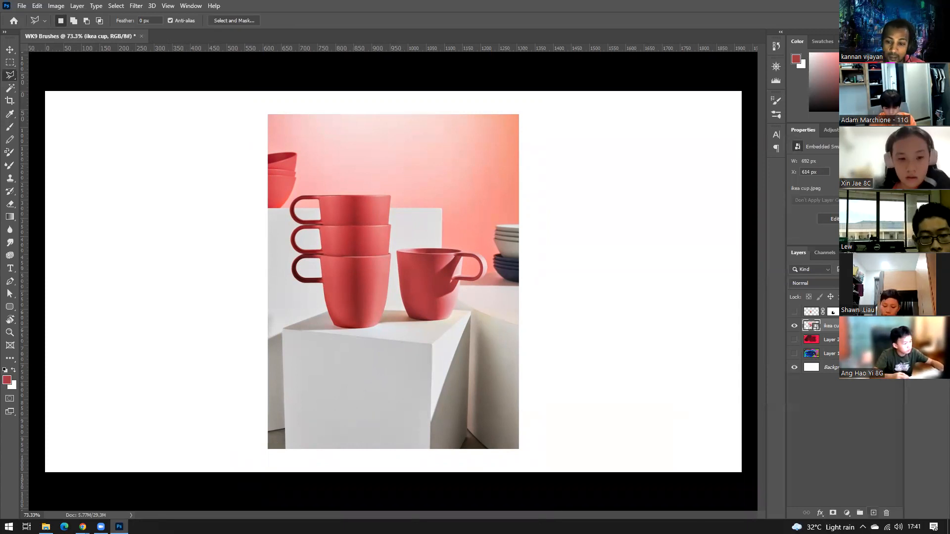
pyautogui.click(874, 513)
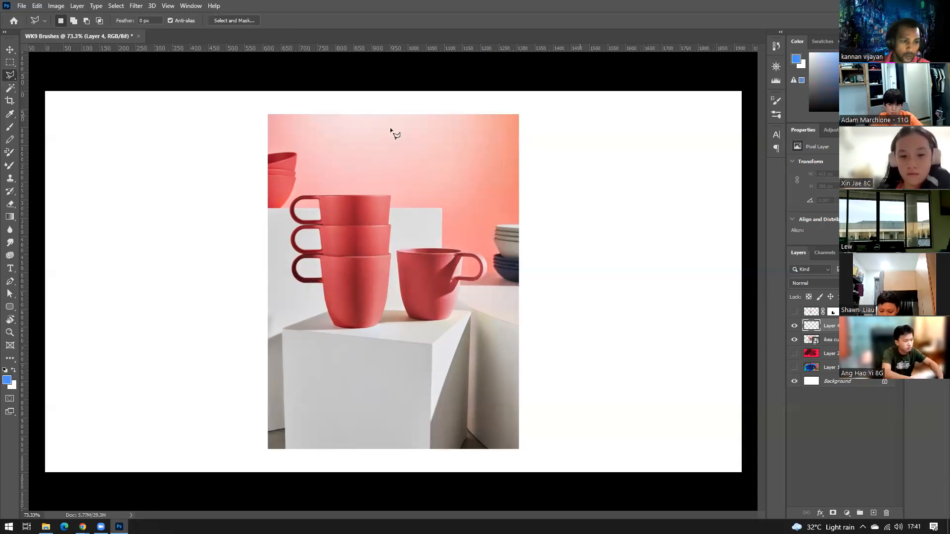
# - Set up the Soft Round brush at 800 px for painting on the new layer
pyautogui.click(10, 126)
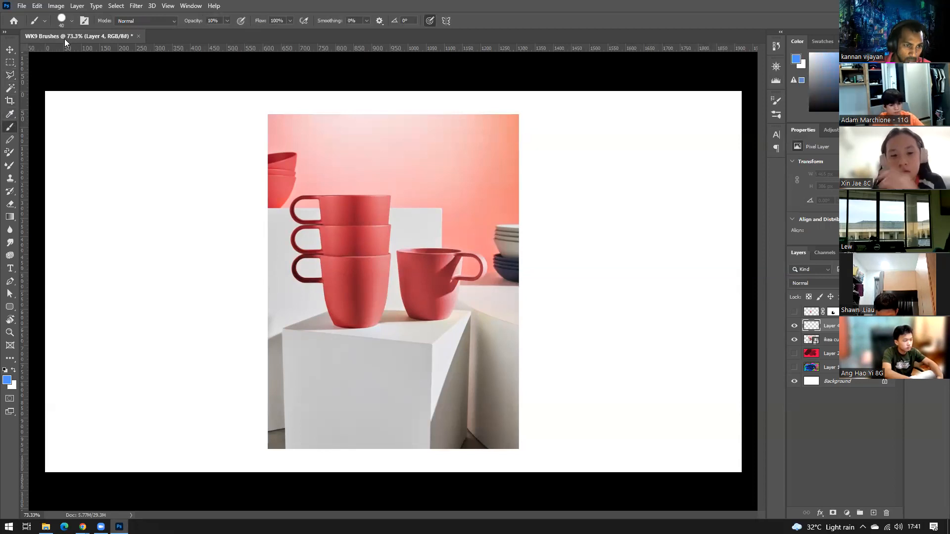
pyautogui.click(71, 23)
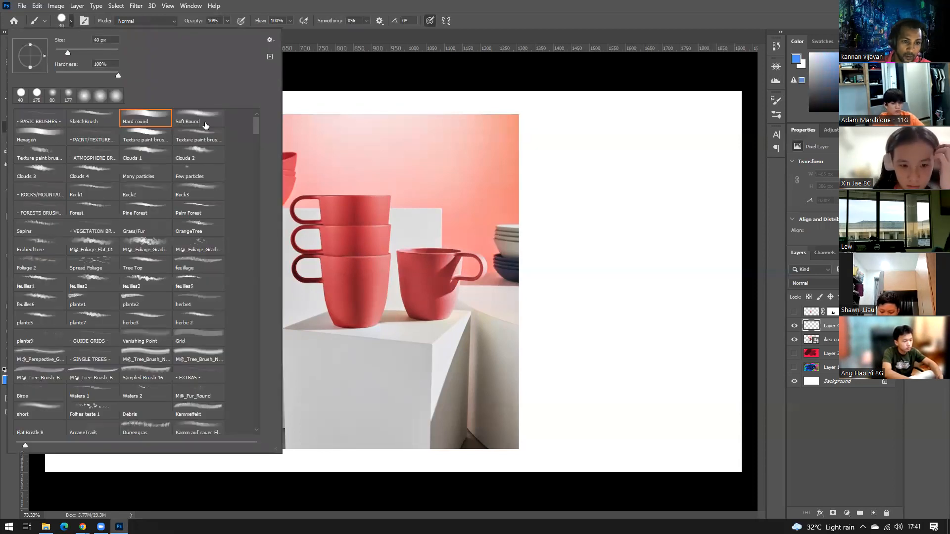
pyautogui.click(201, 119)
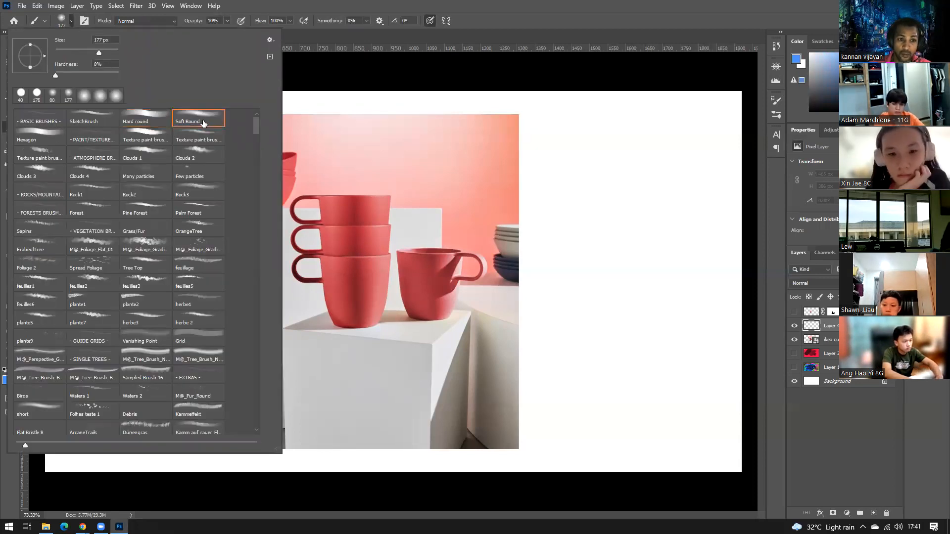
pyautogui.click(489, 69)
pyautogui.press(']')
pyautogui.press(']')
pyautogui.press(']')
pyautogui.press(']')
pyautogui.press(']')
pyautogui.press(']')
pyautogui.press(']')
pyautogui.press(']')
pyautogui.press(']')
pyautogui.press(']')
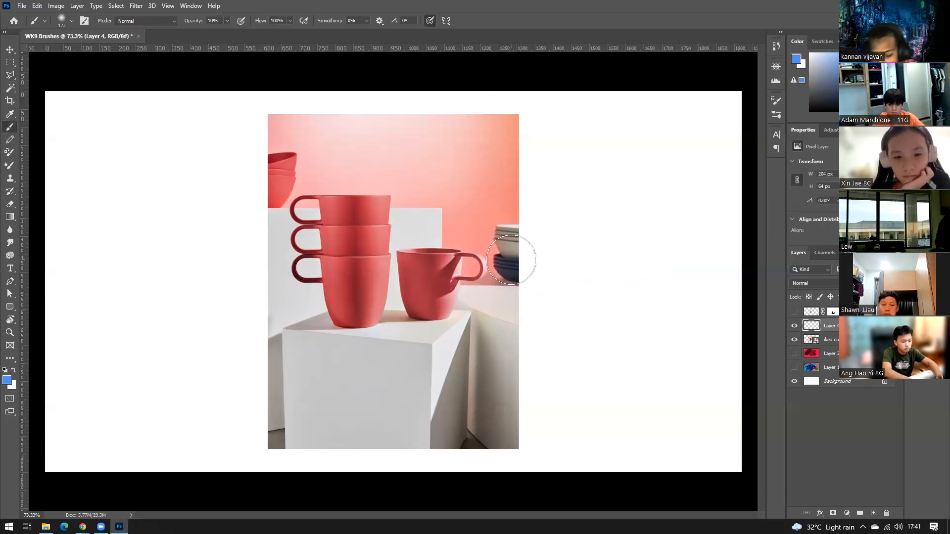
pyautogui.press(']')
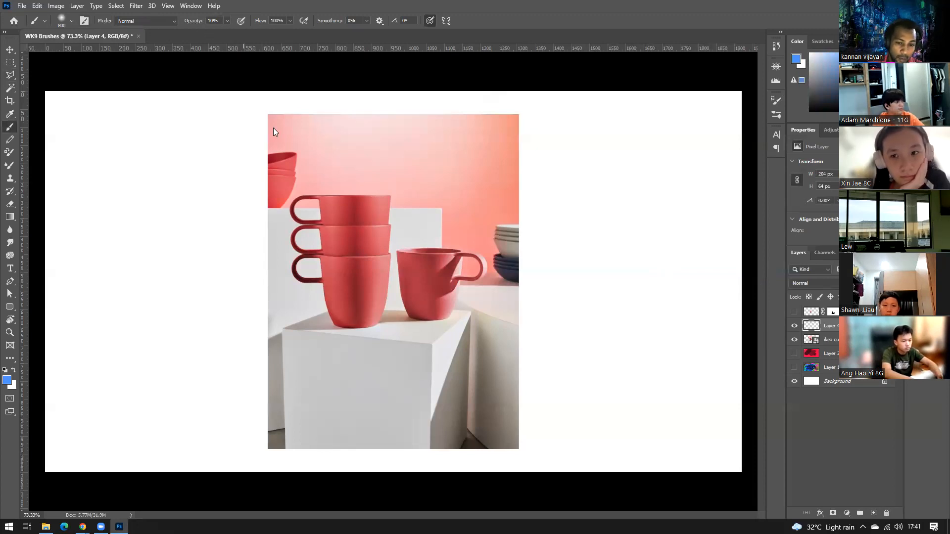
# - Undo a first test stroke and paint a soft blue tint over the lower part of the photo at 10% opacity
pyautogui.moveTo(375, 232); pyautogui.dragTo(457, 245)
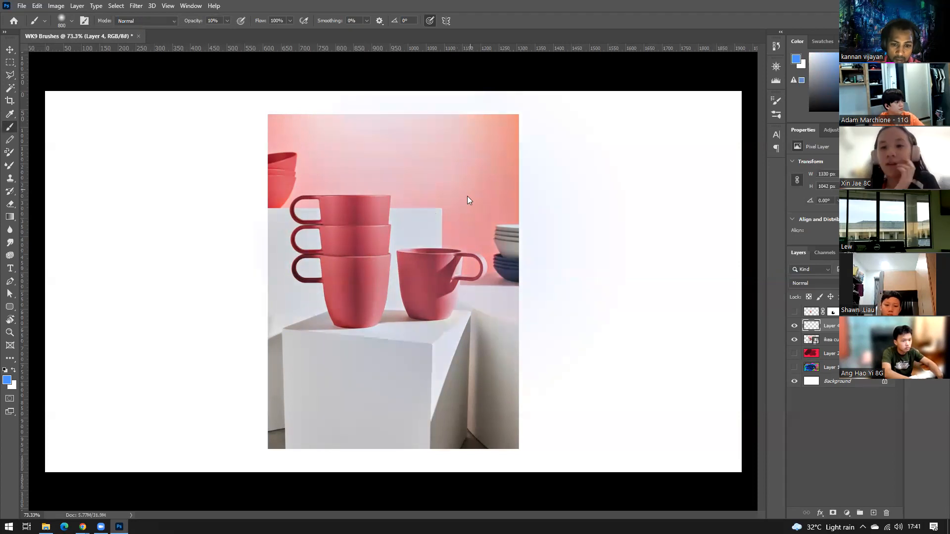
pyautogui.hotkey('ctrl', 'z')
pyautogui.moveTo(420, 253)
pyautogui.mouseDown()
pyautogui.moveTo(372, 418)
pyautogui.moveTo(420, 415)
pyautogui.moveTo(392, 394)
pyautogui.moveTo(456, 403)
pyautogui.moveTo(294, 300)
pyautogui.moveTo(297, 271)
pyautogui.moveTo(307, 266)
pyautogui.moveTo(295, 232)
pyautogui.moveTo(387, 327)
pyautogui.moveTo(559, 418)
pyautogui.mouseUp()
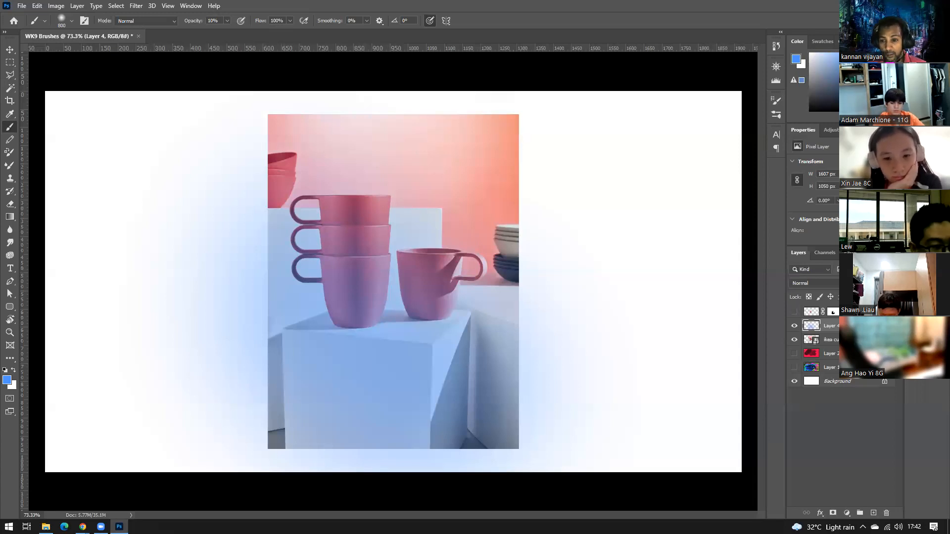
# - Try the Soft Light blend mode on the blue layer and settle on Overlay
pyautogui.click(818, 284)
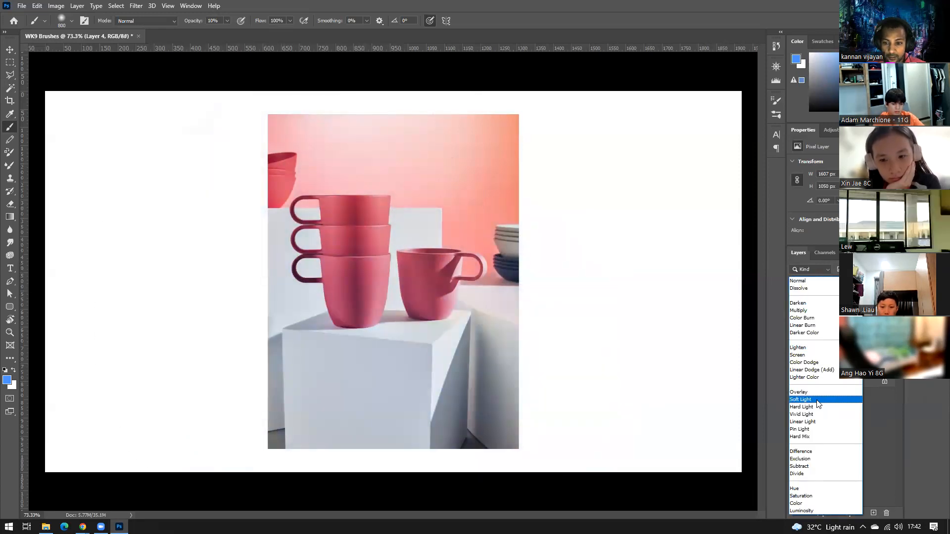
pyautogui.click(817, 401)
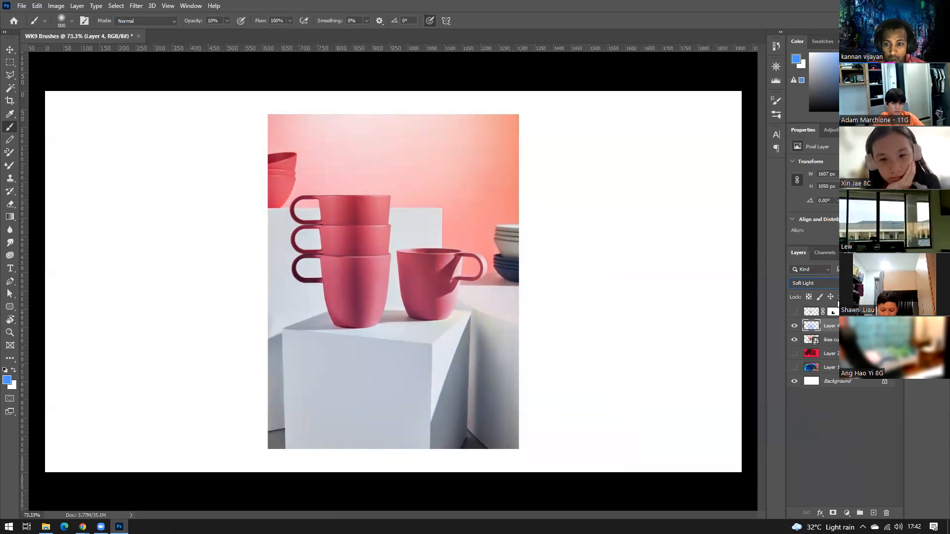
pyautogui.click(818, 284)
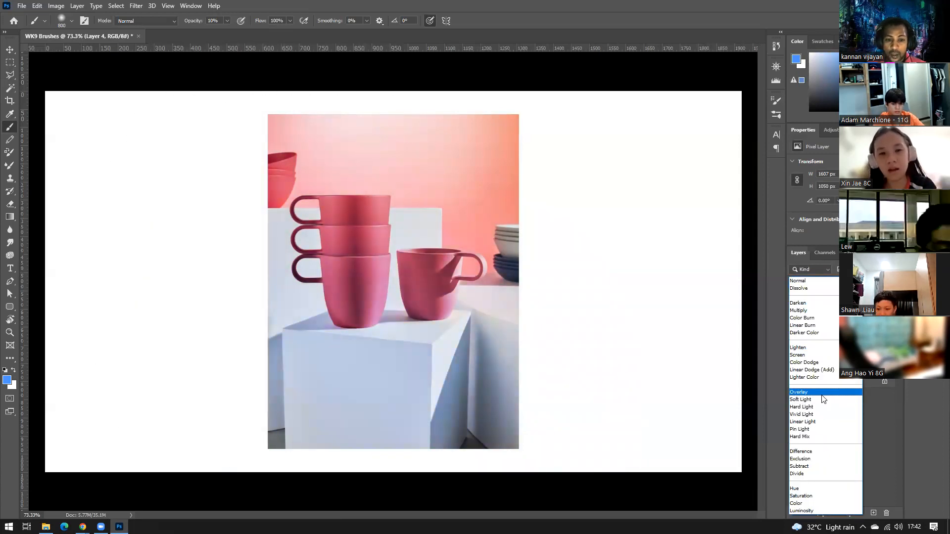
pyautogui.click(822, 396)
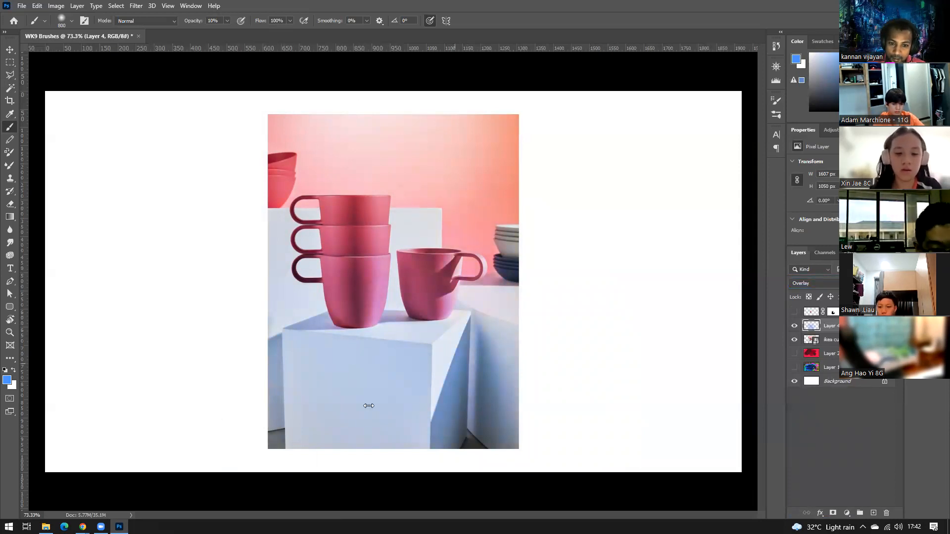
# - Toggle the blue layer's visibility off and on to compare the photo with and without the tint
pyautogui.click(795, 326)
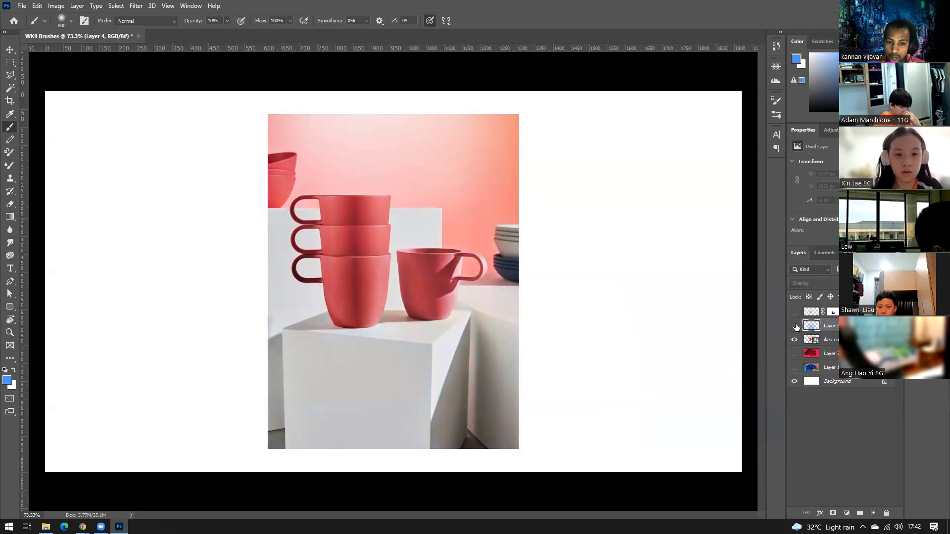
pyautogui.click(794, 326)
pyautogui.click(794, 326)
pyautogui.click(794, 326)
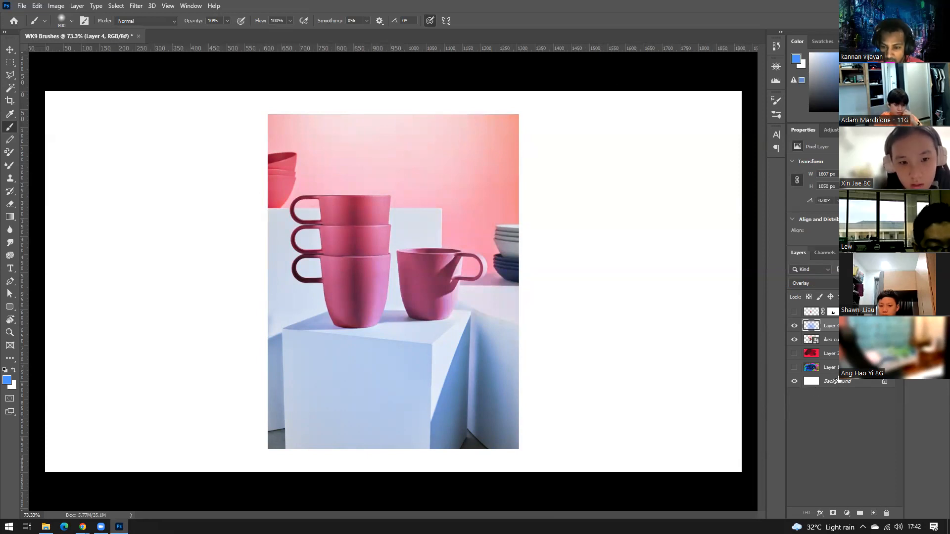
# - Preview other blend modes such as Vivid Light on the blue layer without applying one
pyautogui.click(831, 284)
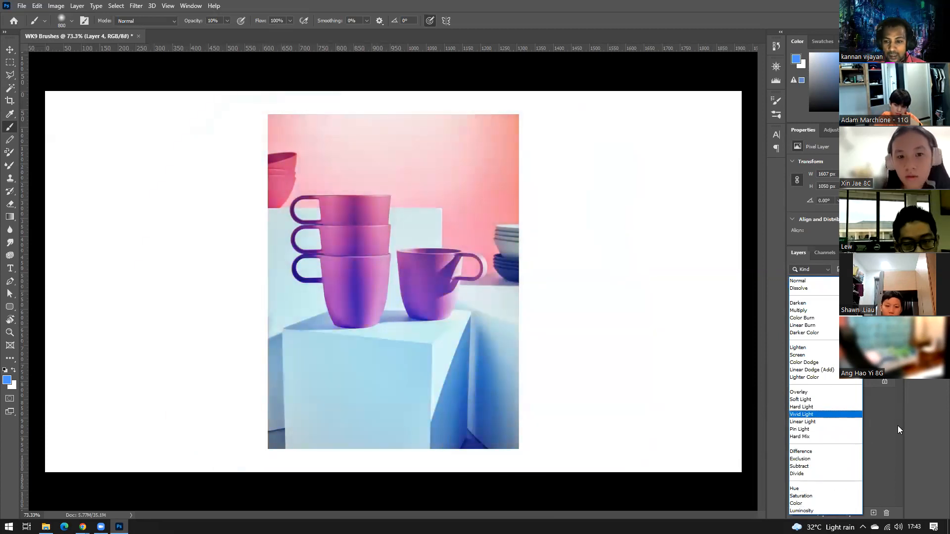
pyautogui.click(896, 424)
pyautogui.click(859, 430)
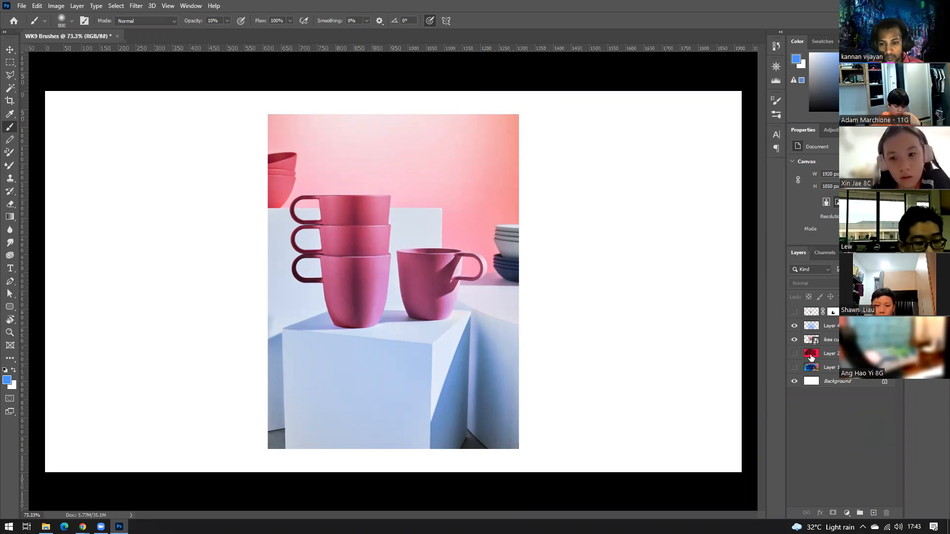
# - Add a new layer above the blue one and paint a soft orange glow over the upper part of the photo
pyautogui.click(833, 329)
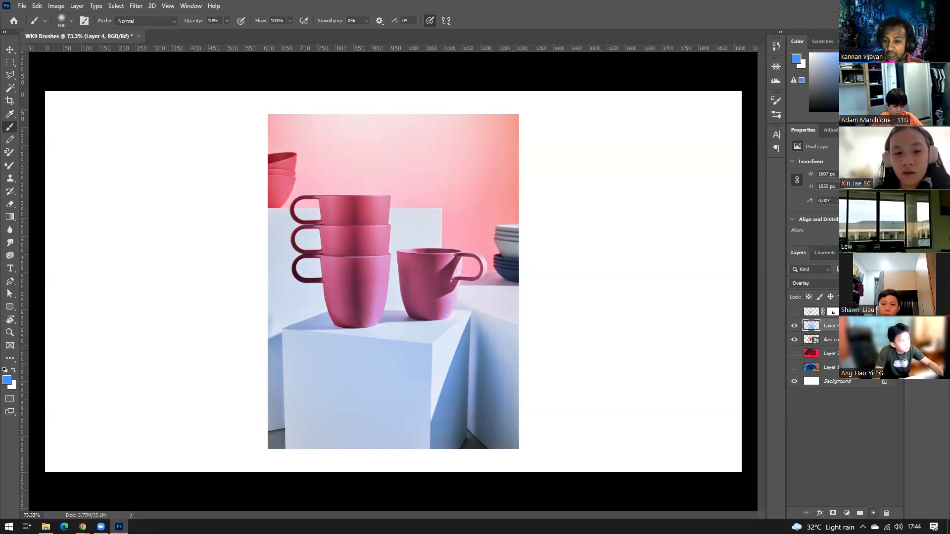
pyautogui.click(873, 513)
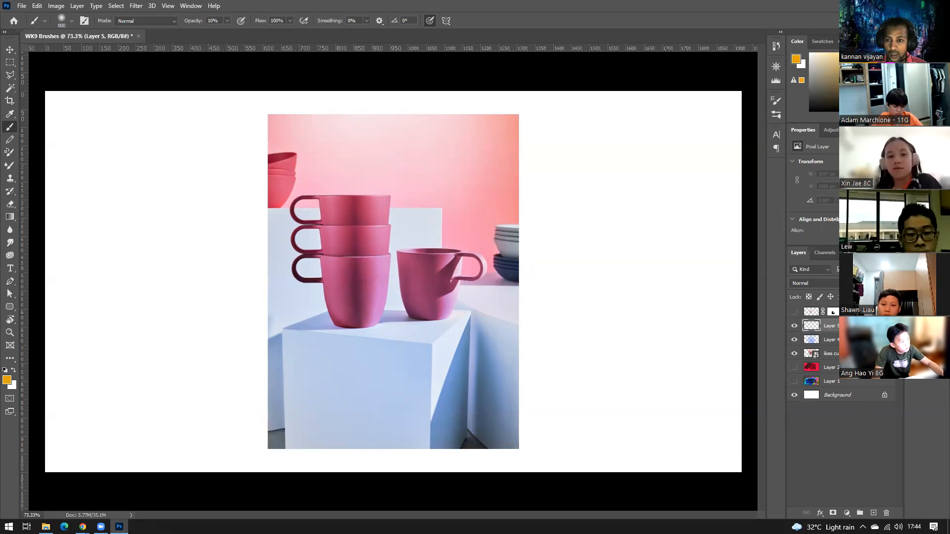
pyautogui.moveTo(479, 206)
pyautogui.mouseDown()
pyautogui.moveTo(479, 183)
pyautogui.moveTo(447, 229)
pyautogui.moveTo(430, 212)
pyautogui.moveTo(470, 238)
pyautogui.moveTo(427, 226)
pyautogui.moveTo(497, 231)
pyautogui.moveTo(381, 215)
pyautogui.moveTo(492, 254)
pyautogui.moveTo(540, 223)
pyautogui.mouseUp()
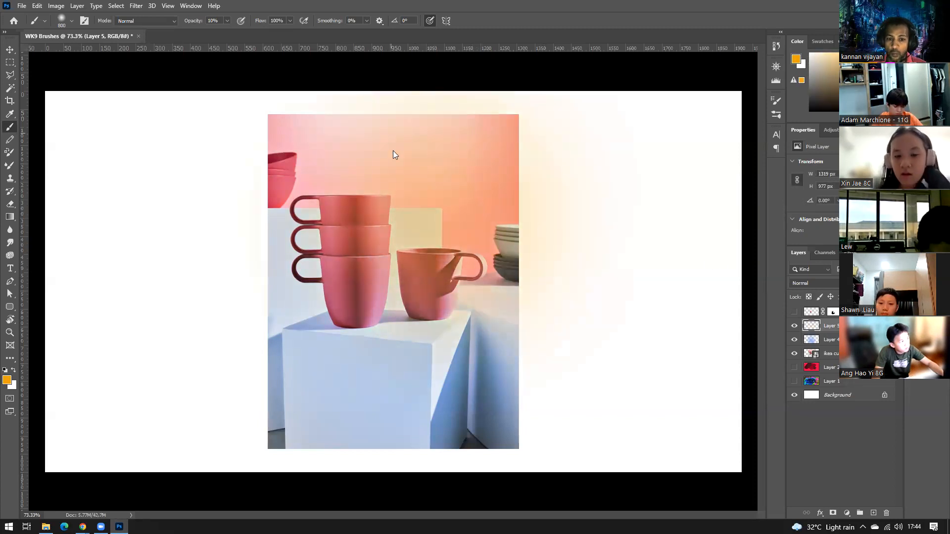
pyautogui.moveTo(393, 151); pyautogui.dragTo(492, 235)
# - Set the orange layer's blend mode to Soft Light
pyautogui.click(814, 283)
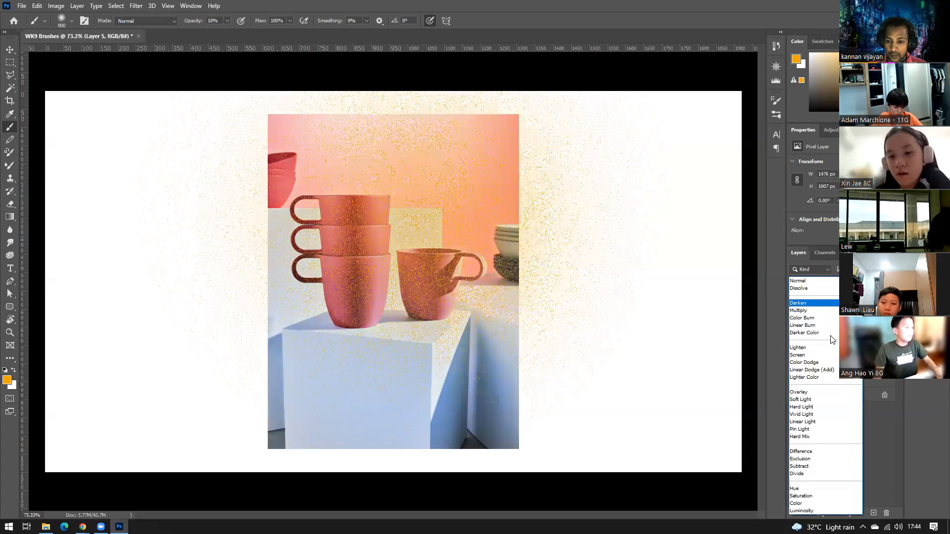
pyautogui.click(814, 400)
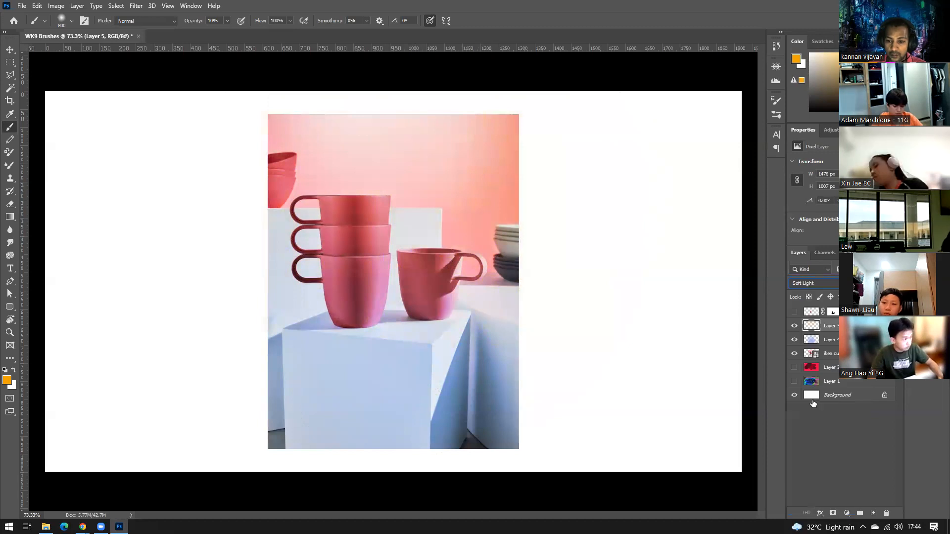
# - Set the orange layer's blend mode to Overlay and paint more orange over the photo's right edge beside the single cup
pyautogui.click(814, 283)
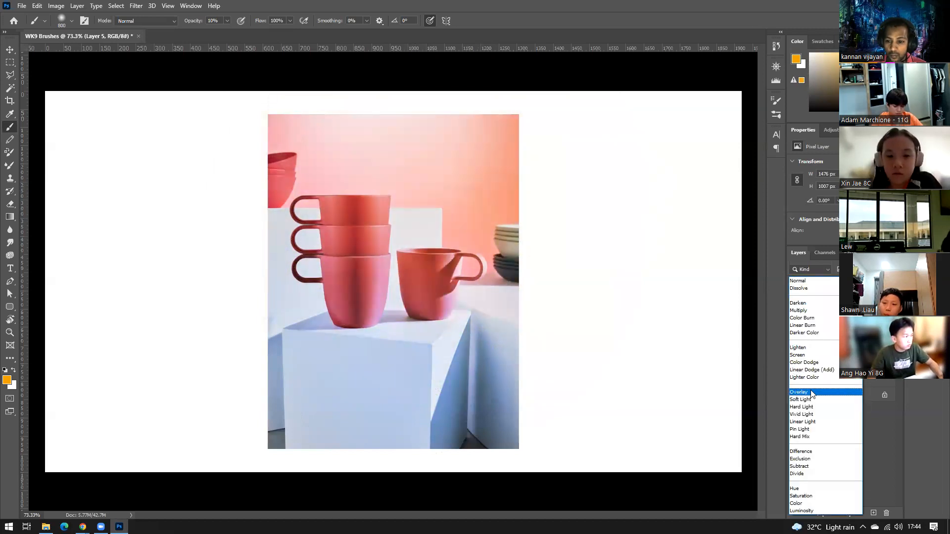
pyautogui.click(811, 393)
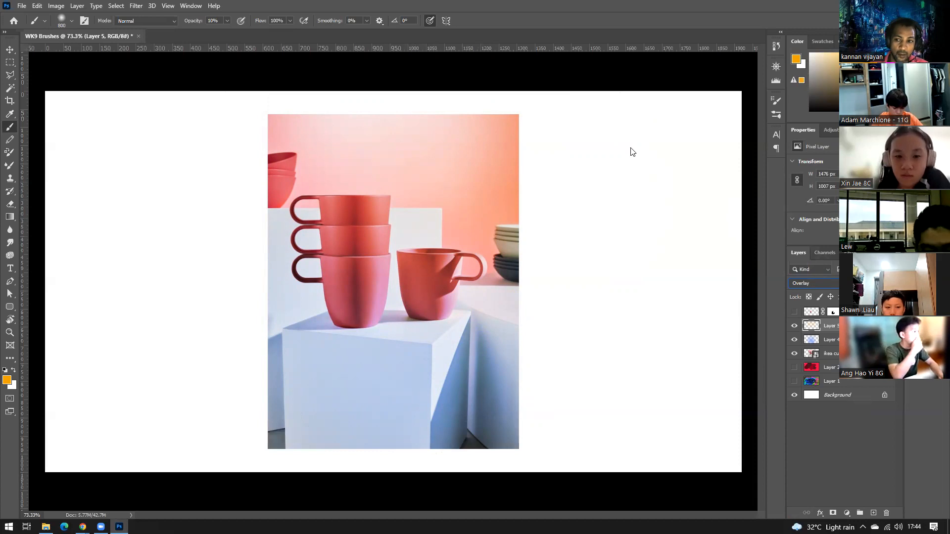
pyautogui.moveTo(509, 212); pyautogui.dragTo(539, 215)
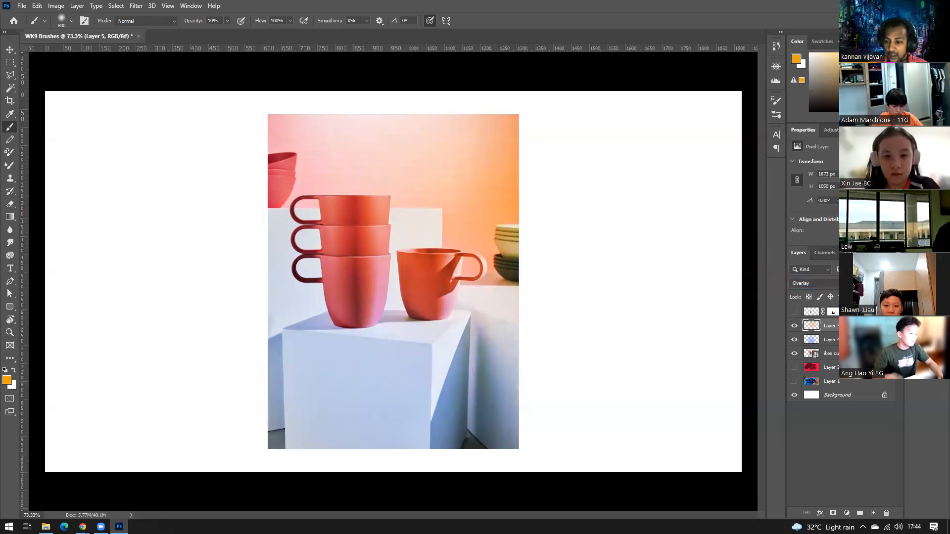
pyautogui.hotkey('alt', 'Tab')
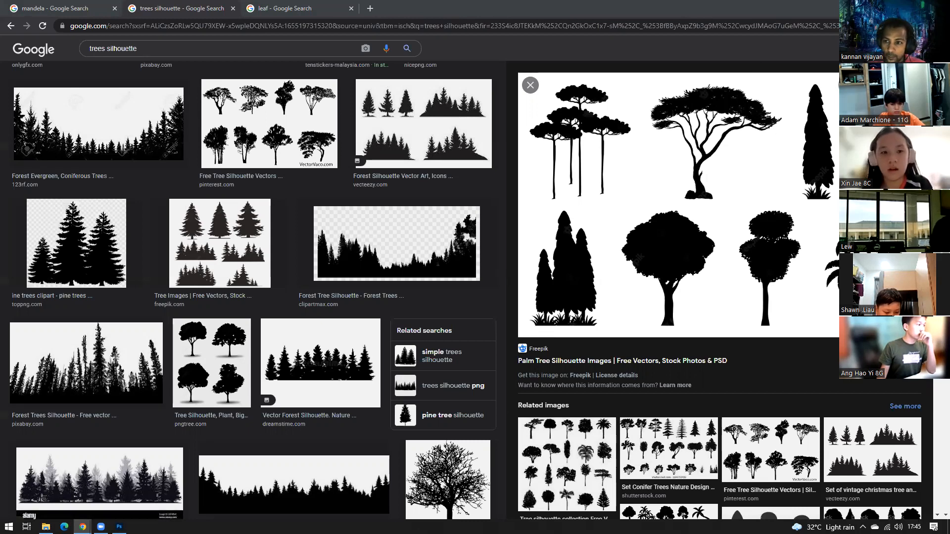
pyautogui.hotkey('alt', 'Tab')
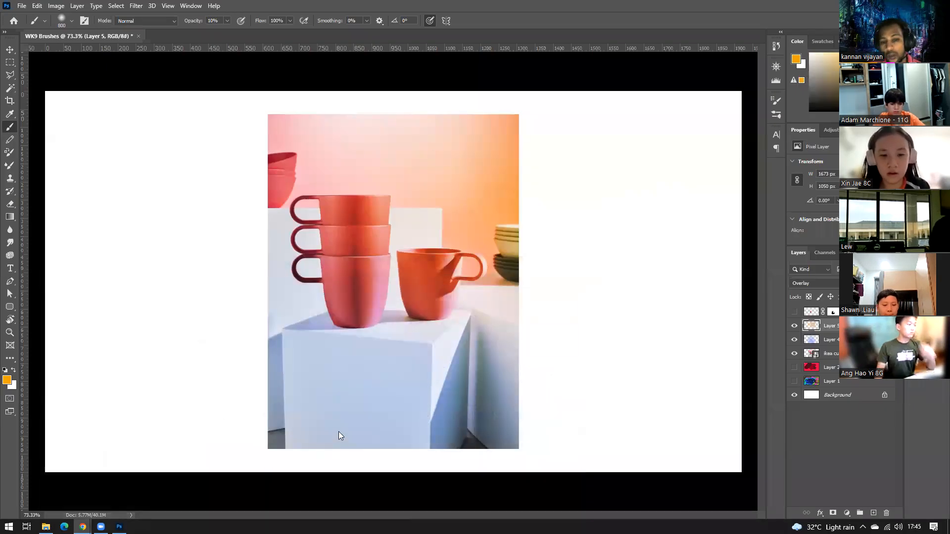
pyautogui.hotkey('ctrl', '-')
pyautogui.hotkey('ctrl', '+')
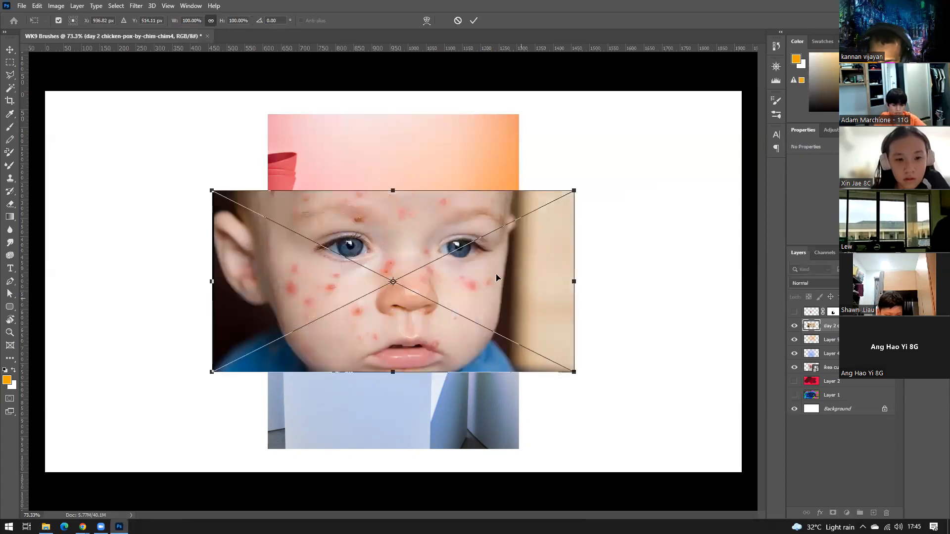
# - Scale the placed chicken-pox face image to 113.90%, centre it on the canvas, and commit the placement
pyautogui.moveTo(497, 278); pyautogui.dragTo(469, 206)
pyautogui.moveTo(548, 299); pyautogui.dragTo(597, 325)
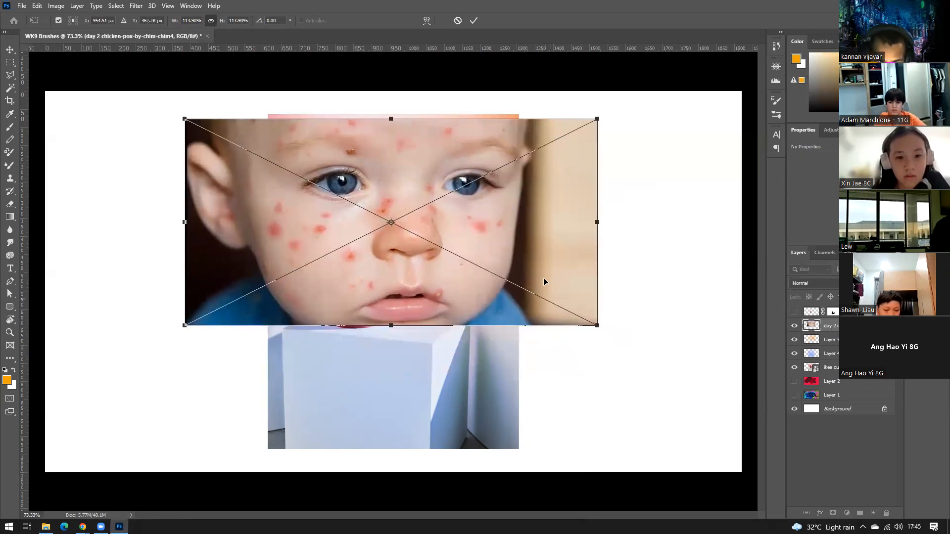
pyautogui.moveTo(543, 282); pyautogui.dragTo(546, 340)
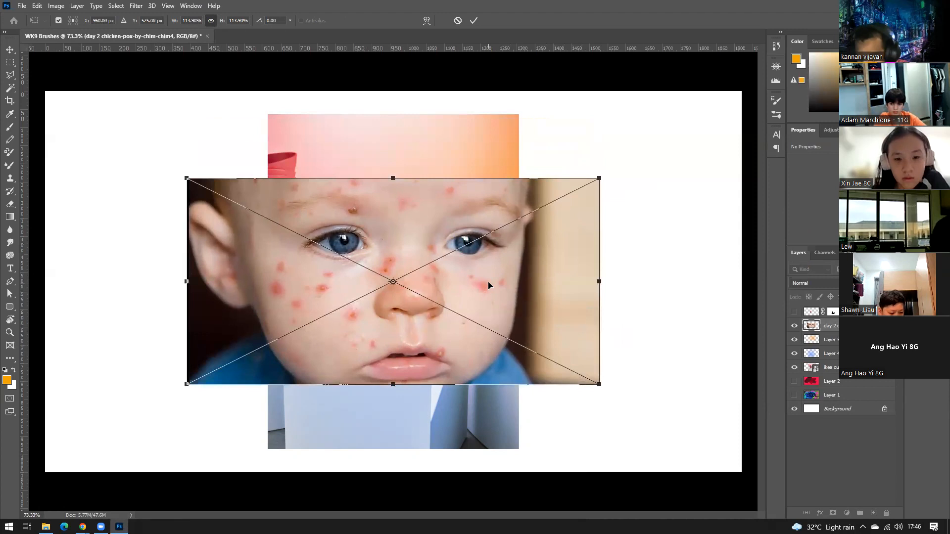
pyautogui.press('Return')
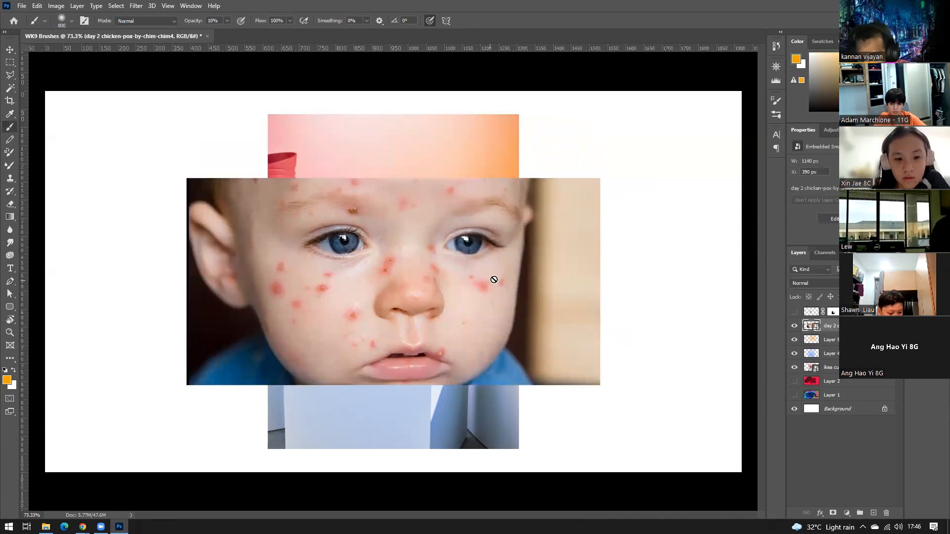
# - Add a new layer above the face photo and hide the cup photo with its two colour layers, keeping the face visible
pyautogui.click(874, 514)
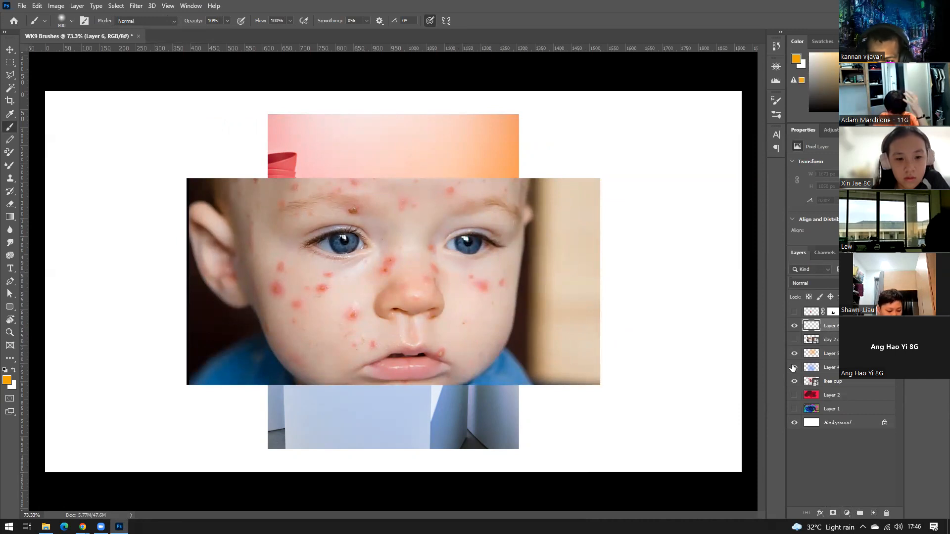
pyautogui.click(795, 381)
pyautogui.click(794, 339)
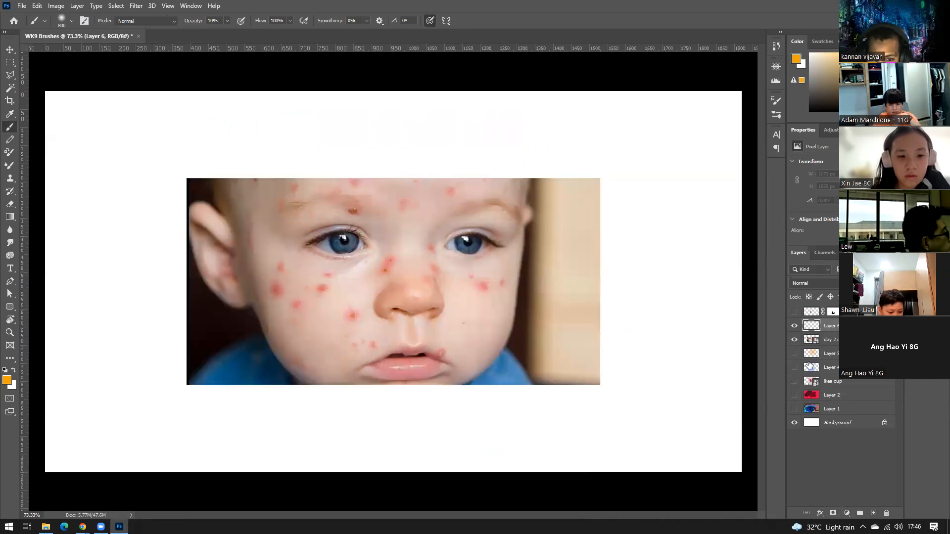
# - Reduce the soft brush to 150 px and paint sampled skin tones over the spots on the cheek at the photo's right
pyautogui.press('[')
pyautogui.press('[')
pyautogui.press('[')
pyautogui.press('[')
pyautogui.press('[')
pyautogui.press('[')
pyautogui.press('[')
pyautogui.press('[')
pyautogui.press('[')
pyautogui.press('[')
pyautogui.press('[')
pyautogui.press('[')
pyautogui.press('[')
pyautogui.press(']')
pyautogui.press(']')
pyautogui.keyDown('alt'); pyautogui.click(487, 302); pyautogui.keyUp('alt')
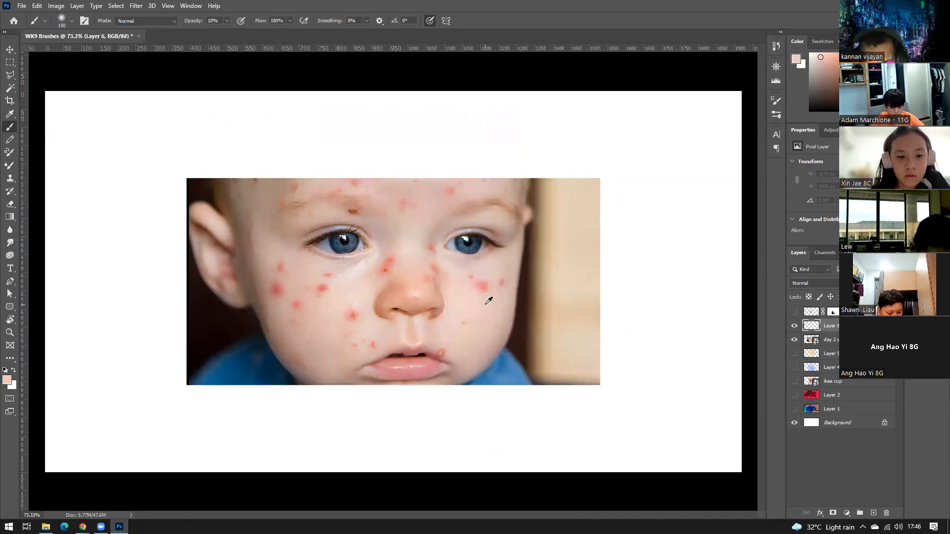
pyautogui.moveTo(490, 292)
pyautogui.mouseDown()
pyautogui.moveTo(477, 278)
pyautogui.moveTo(499, 278)
pyautogui.moveTo(473, 287)
pyautogui.moveTo(493, 293)
pyautogui.moveTo(466, 282)
pyautogui.moveTo(488, 295)
pyautogui.moveTo(467, 325)
pyautogui.moveTo(471, 361)
pyautogui.moveTo(448, 371)
pyautogui.mouseUp()
pyautogui.keyDown('alt'); pyautogui.click(477, 292); pyautogui.keyUp('alt')
pyautogui.moveTo(468, 269)
pyautogui.mouseDown()
pyautogui.moveTo(492, 282)
pyautogui.moveTo(416, 260)
pyautogui.moveTo(424, 269)
pyautogui.mouseUp()
pyautogui.keyDown('alt'); pyautogui.click(413, 260); pyautogui.keyUp('alt')
pyautogui.keyDown('alt'); pyautogui.click(459, 284); pyautogui.keyUp('alt')
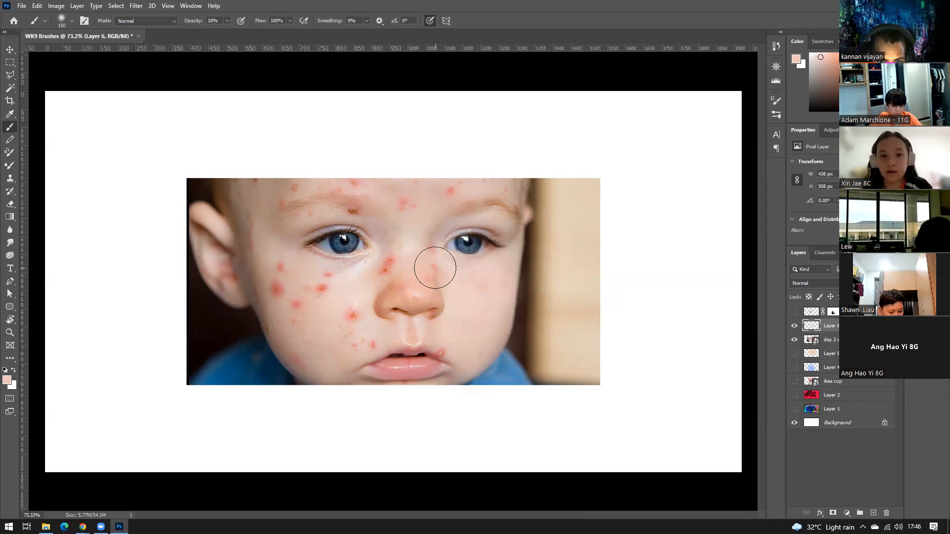
pyautogui.moveTo(437, 275); pyautogui.dragTo(462, 275)
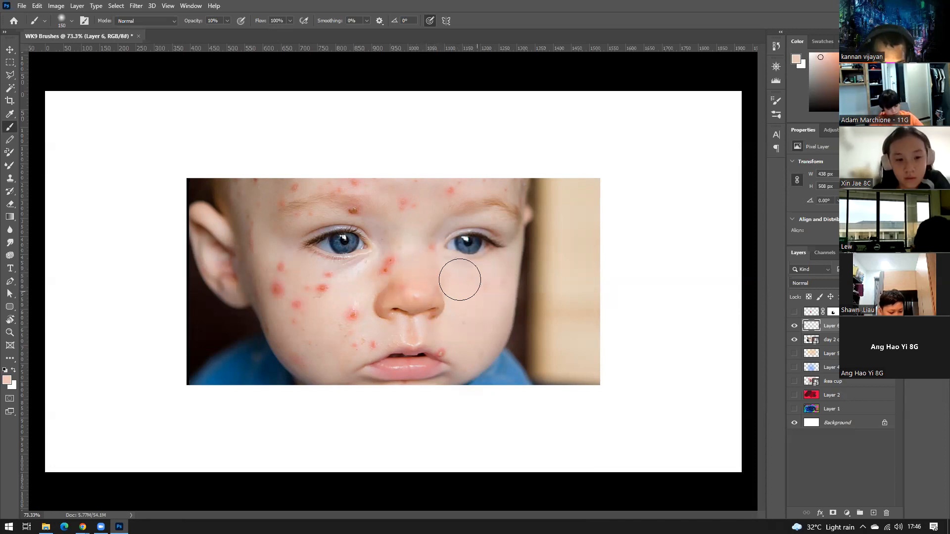
# - Paint resampled skin tones over the redness between the eyes and the remaining marks on the same cheek
pyautogui.keyDown('alt'); pyautogui.click(439, 223); pyautogui.keyUp('alt')
pyautogui.moveTo(429, 236)
pyautogui.mouseDown()
pyautogui.moveTo(448, 258)
pyautogui.moveTo(445, 224)
pyautogui.moveTo(484, 213)
pyautogui.mouseUp()
pyautogui.keyDown('alt'); pyautogui.click(450, 225); pyautogui.keyUp('alt')
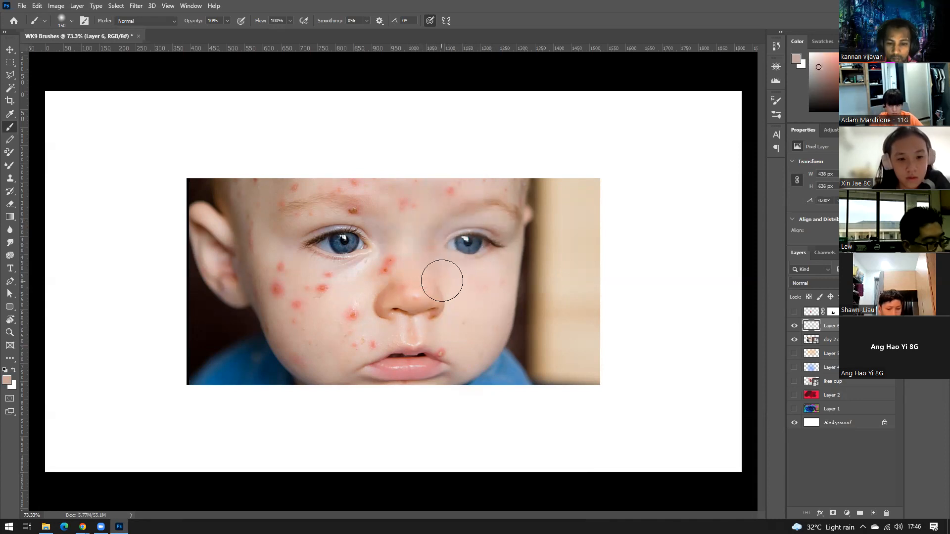
pyautogui.keyDown('alt'); pyautogui.click(478, 313); pyautogui.keyUp('alt')
pyautogui.moveTo(471, 276)
pyautogui.mouseDown()
pyautogui.moveTo(513, 275)
pyautogui.moveTo(456, 271)
pyautogui.moveTo(515, 287)
pyautogui.moveTo(491, 287)
pyautogui.mouseUp()
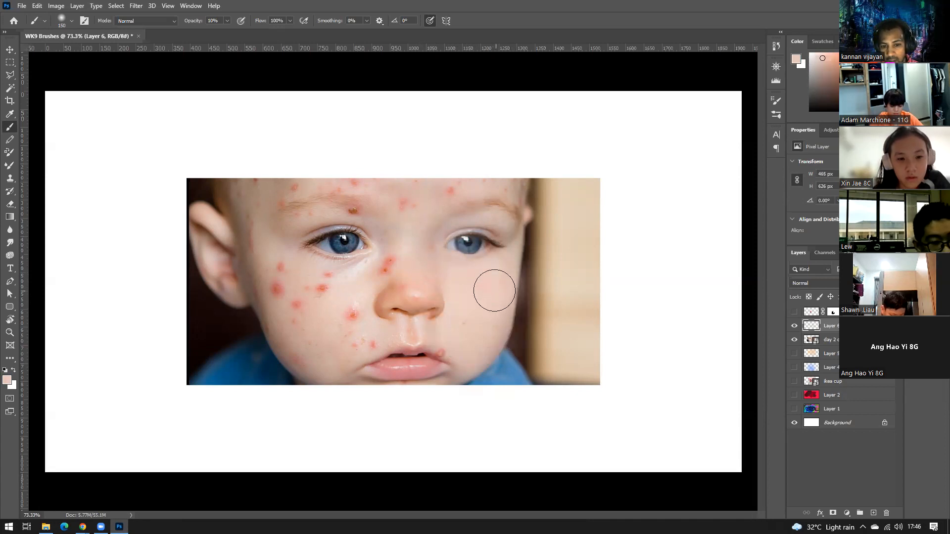
pyautogui.keyDown('alt'); pyautogui.click(474, 335); pyautogui.keyUp('alt')
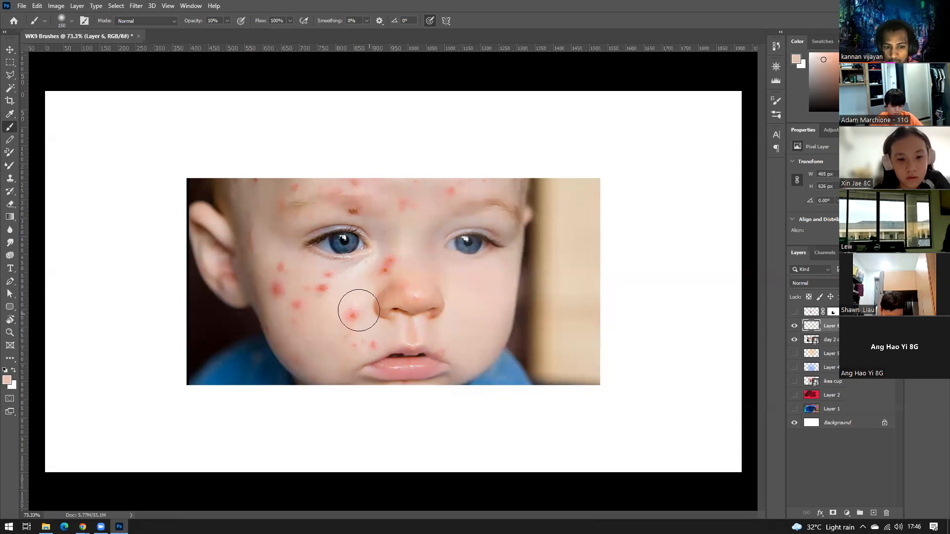
# - Sample nearby skin tones and paint over the spots beside the nose and on the lower cheek at the photo's left
pyautogui.keyDown('alt'); pyautogui.click(360, 292); pyautogui.keyUp('alt')
pyautogui.moveTo(346, 307)
pyautogui.mouseDown()
pyautogui.moveTo(322, 328)
pyautogui.moveTo(325, 307)
pyautogui.moveTo(299, 325)
pyautogui.moveTo(291, 303)
pyautogui.moveTo(307, 350)
pyautogui.moveTo(319, 344)
pyautogui.moveTo(292, 335)
pyautogui.moveTo(315, 359)
pyautogui.moveTo(290, 352)
pyautogui.moveTo(342, 355)
pyautogui.moveTo(296, 351)
pyautogui.moveTo(369, 340)
pyautogui.moveTo(368, 331)
pyautogui.moveTo(334, 359)
pyautogui.moveTo(340, 342)
pyautogui.moveTo(356, 339)
pyautogui.mouseUp()
pyautogui.keyDown('alt'); pyautogui.click(322, 328); pyautogui.keyUp('alt')
pyautogui.keyDown('alt'); pyautogui.click(322, 330); pyautogui.keyUp('alt')
pyautogui.keyDown('alt'); pyautogui.click(340, 322); pyautogui.keyUp('alt')
pyautogui.keyDown('alt'); pyautogui.click(390, 335); pyautogui.keyUp('alt')
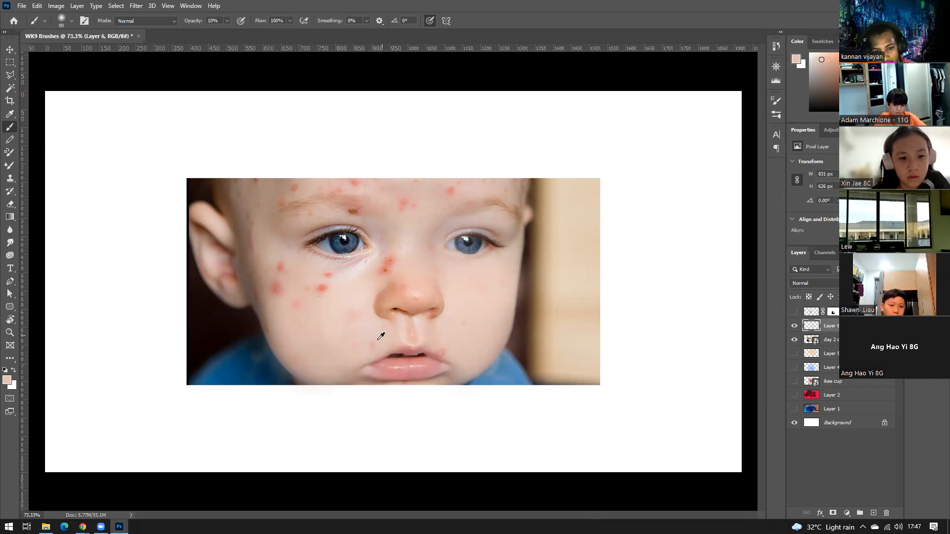
# - Cover the small spots around both corners of the mouth with sampled skin tone, using an 80 px brush
pyautogui.moveTo(377, 342)
pyautogui.mouseDown()
pyautogui.moveTo(356, 335)
pyautogui.moveTo(388, 336)
pyautogui.mouseUp()
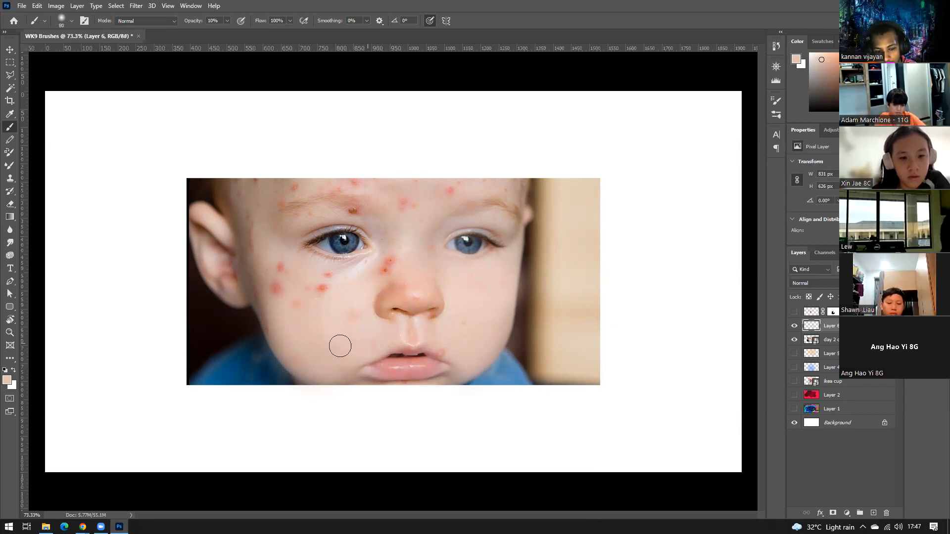
pyautogui.moveTo(345, 359)
pyautogui.mouseDown()
pyautogui.moveTo(373, 340)
pyautogui.moveTo(377, 347)
pyautogui.mouseUp()
pyautogui.keyDown('alt'); pyautogui.click(381, 330); pyautogui.keyUp('alt')
pyautogui.keyDown('alt'); pyautogui.click(446, 335); pyautogui.keyUp('alt')
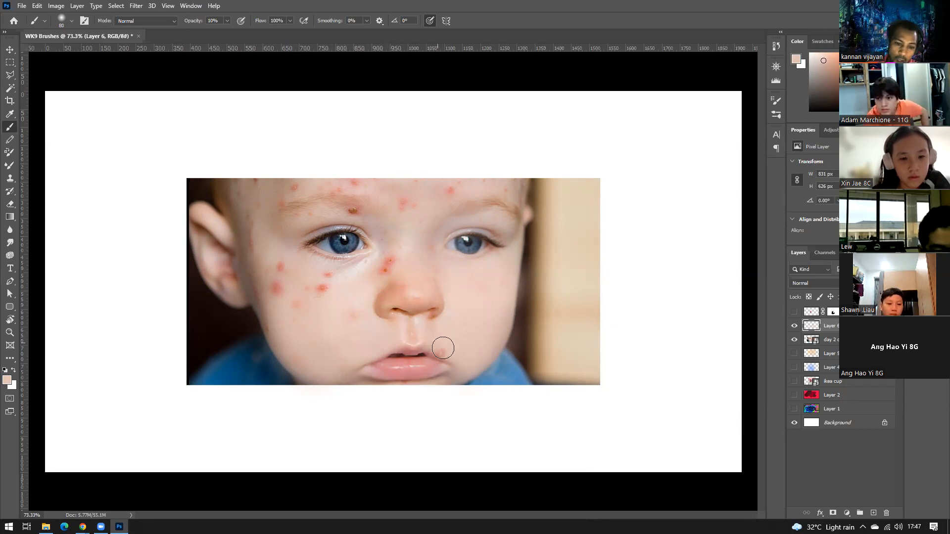
pyautogui.moveTo(438, 348); pyautogui.dragTo(451, 358)
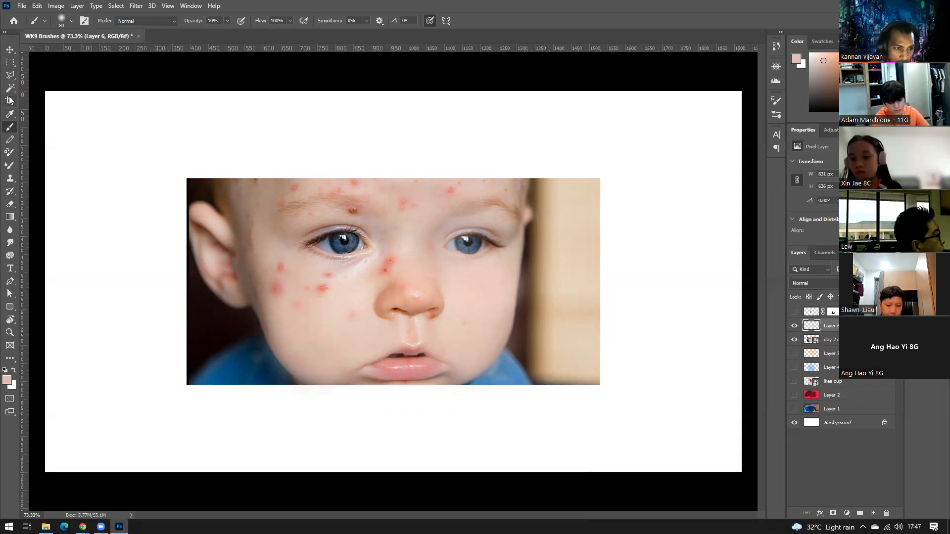
# - Outline the remaining spots on the cheek at the photo's left with the Patch tool
pyautogui.press('l')
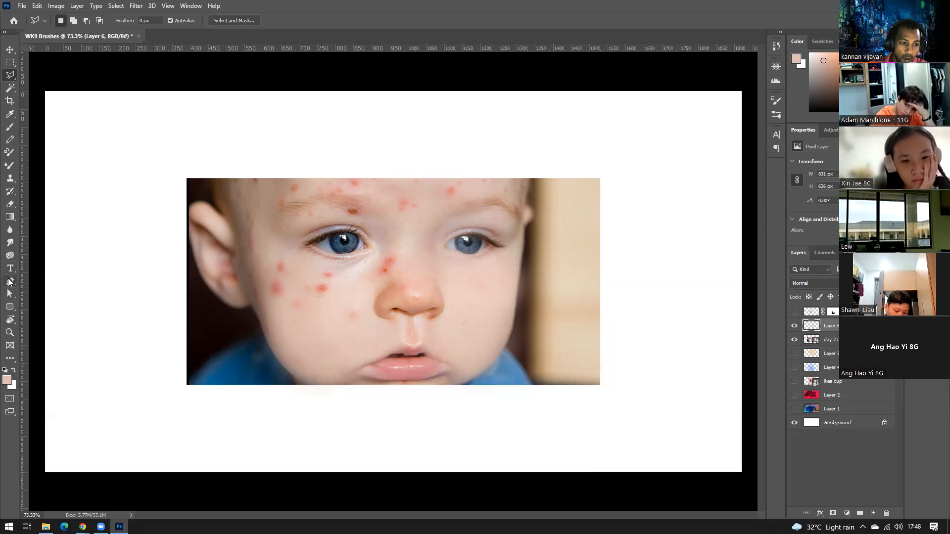
pyautogui.click(11, 359)
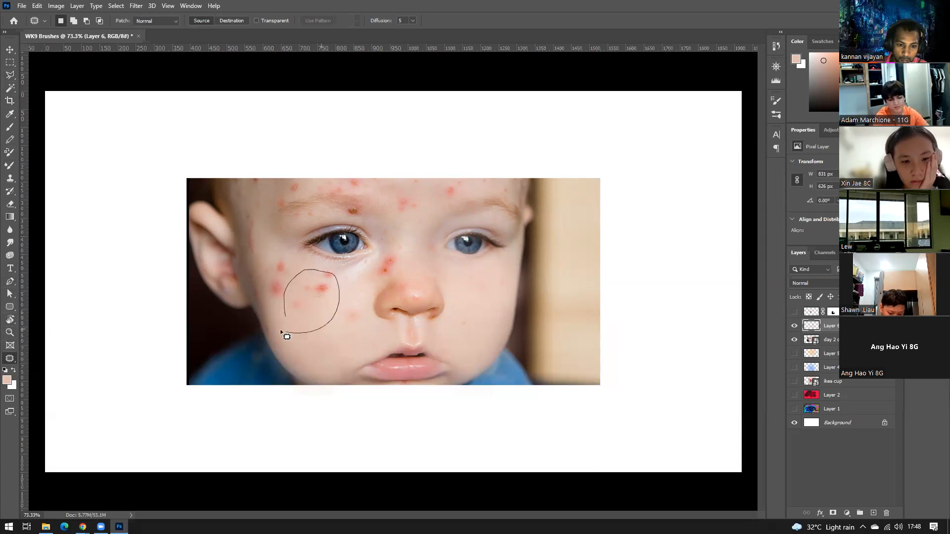
pyautogui.moveTo(289, 297)
pyautogui.mouseDown()
pyautogui.moveTo(340, 304)
pyautogui.moveTo(322, 330)
pyautogui.moveTo(348, 322)
pyautogui.moveTo(329, 315)
pyautogui.moveTo(360, 350)
pyautogui.moveTo(353, 341)
pyautogui.moveTo(343, 354)
pyautogui.moveTo(353, 367)
pyautogui.mouseUp()
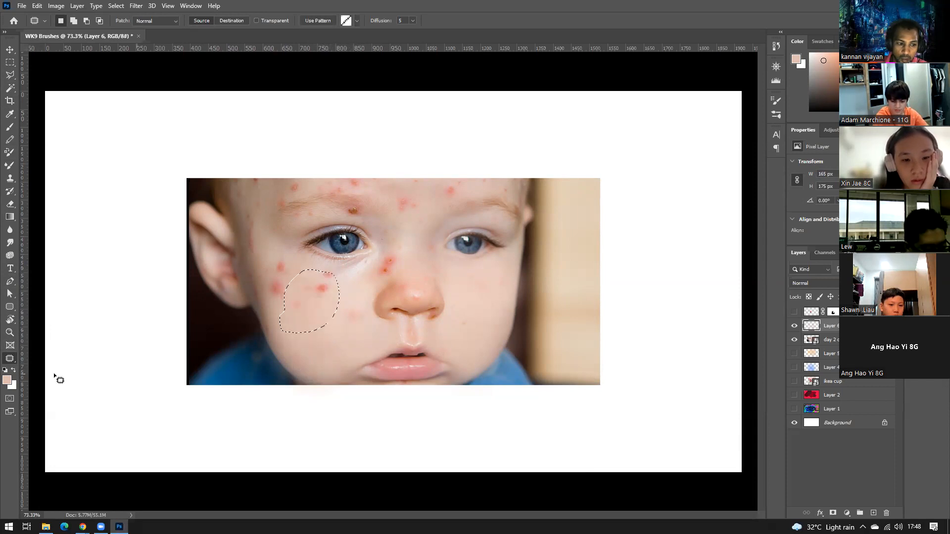
# - Use the Healing Brush with a clean-skin source to cover the spots inside the cheek selection, and clear the selection
pyautogui.rightClick(10, 360)
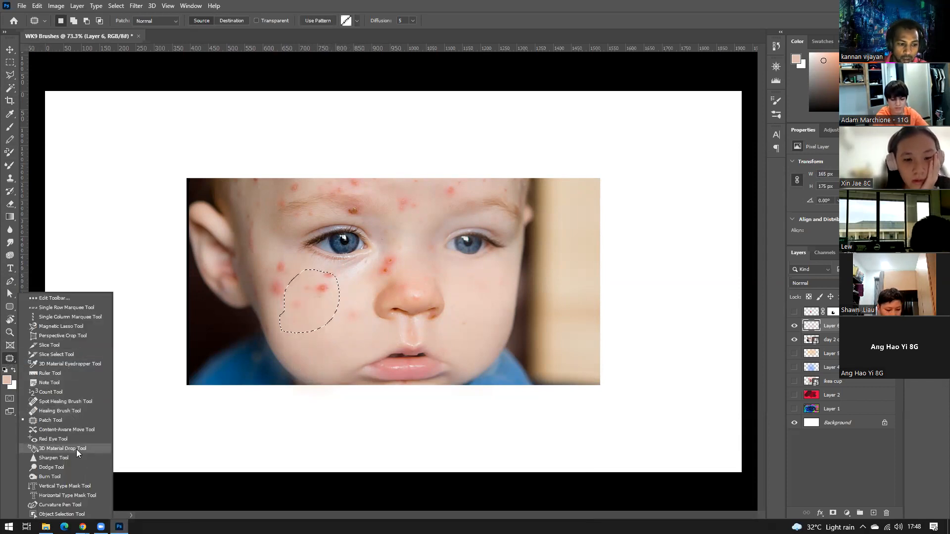
pyautogui.click(85, 410)
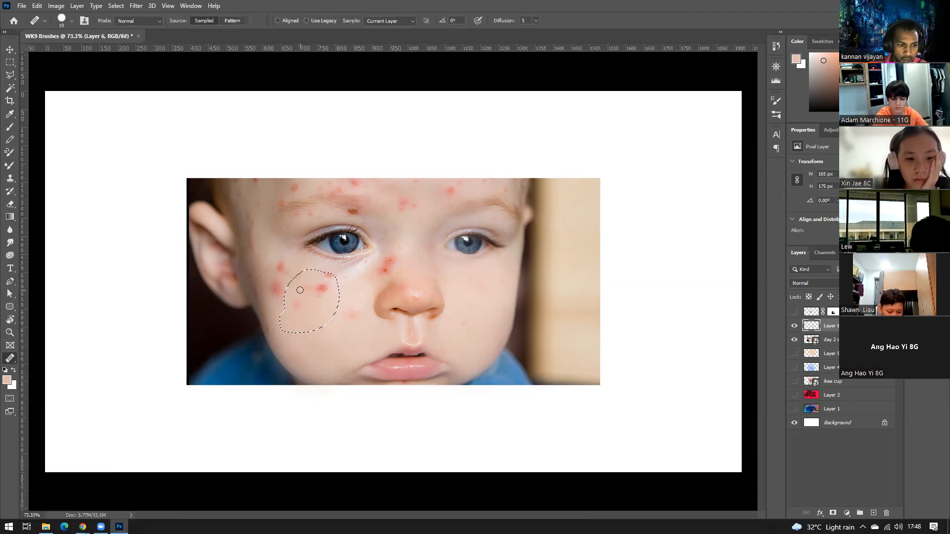
pyautogui.click(319, 314)
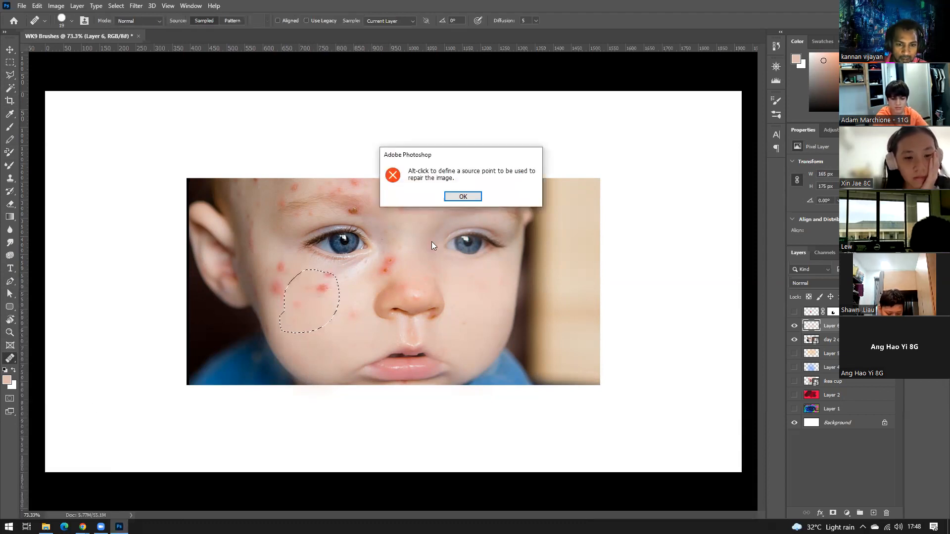
pyautogui.click(459, 197)
pyautogui.click(314, 280)
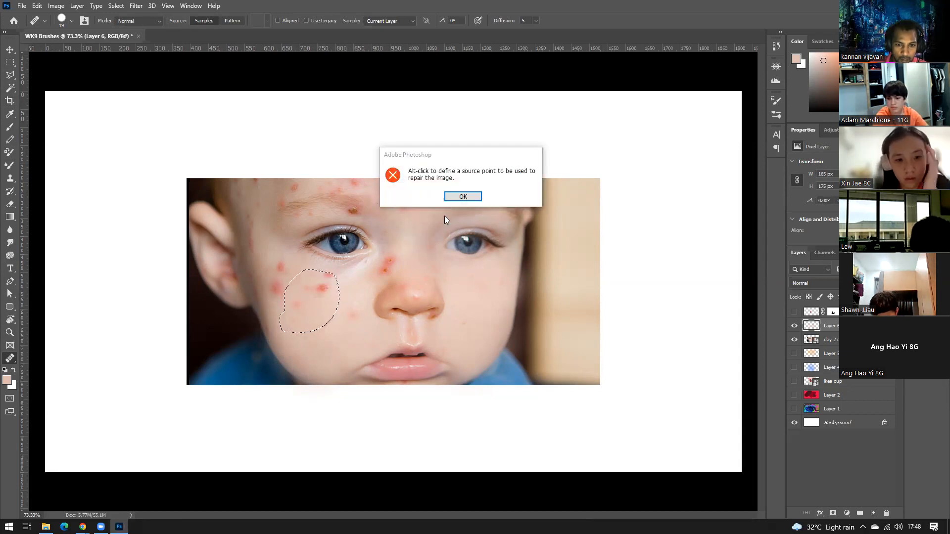
pyautogui.click(453, 198)
pyautogui.keyDown('alt'); pyautogui.click(361, 304); pyautogui.keyUp('alt')
pyautogui.moveTo(324, 289)
pyautogui.mouseDown()
pyautogui.moveTo(313, 315)
pyautogui.moveTo(287, 315)
pyautogui.moveTo(292, 305)
pyautogui.moveTo(327, 305)
pyautogui.moveTo(310, 317)
pyautogui.moveTo(318, 316)
pyautogui.moveTo(303, 301)
pyautogui.moveTo(325, 303)
pyautogui.moveTo(306, 291)
pyautogui.moveTo(292, 310)
pyautogui.moveTo(296, 322)
pyautogui.moveTo(317, 312)
pyautogui.mouseUp()
pyautogui.keyDown('alt'); pyautogui.click(332, 331); pyautogui.keyUp('alt')
pyautogui.hotkey('ctrl', 'd')
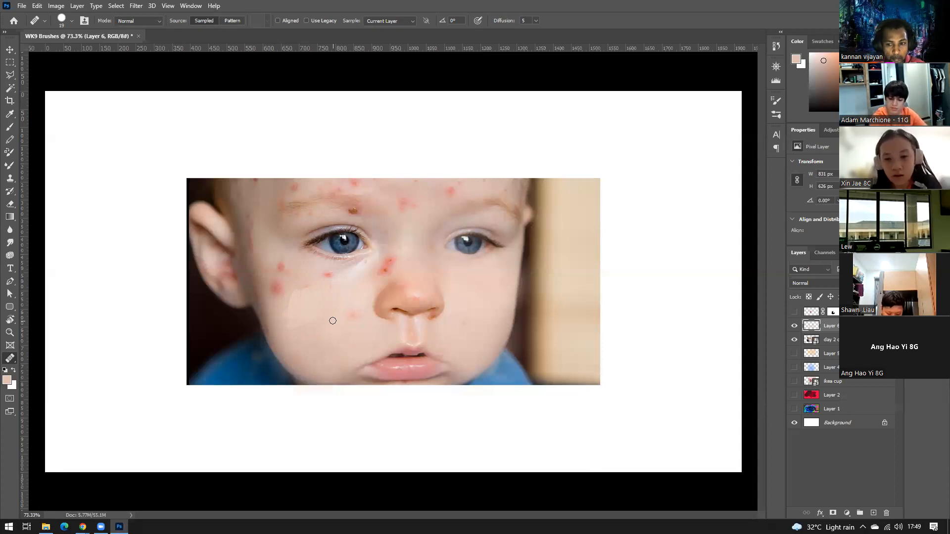
# - Toggle the retouching layer's visibility off and on to compare the face before and after
pyautogui.click(794, 327)
pyautogui.click(794, 327)
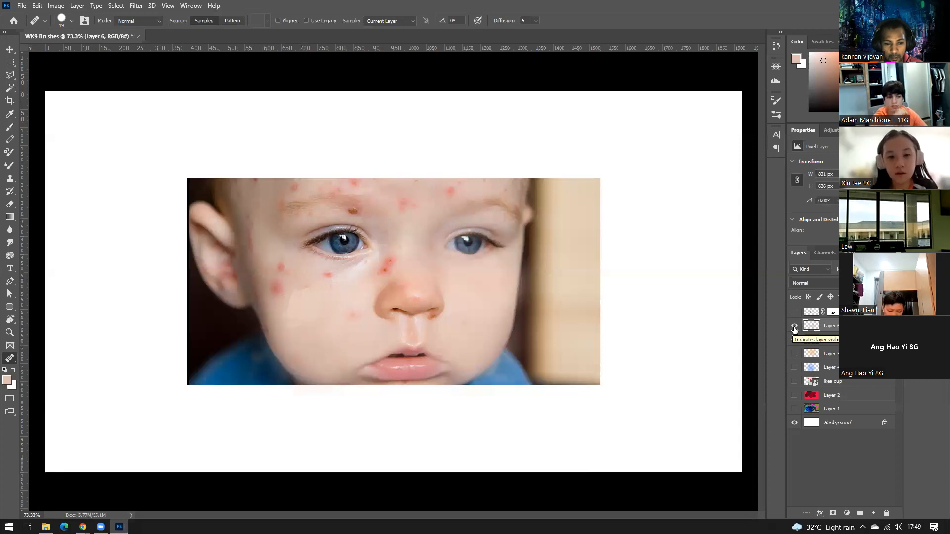
# - Switch through the Brush and Healing Brush to the Dodge tool, and select the child's face photo layer
pyautogui.click(10, 127)
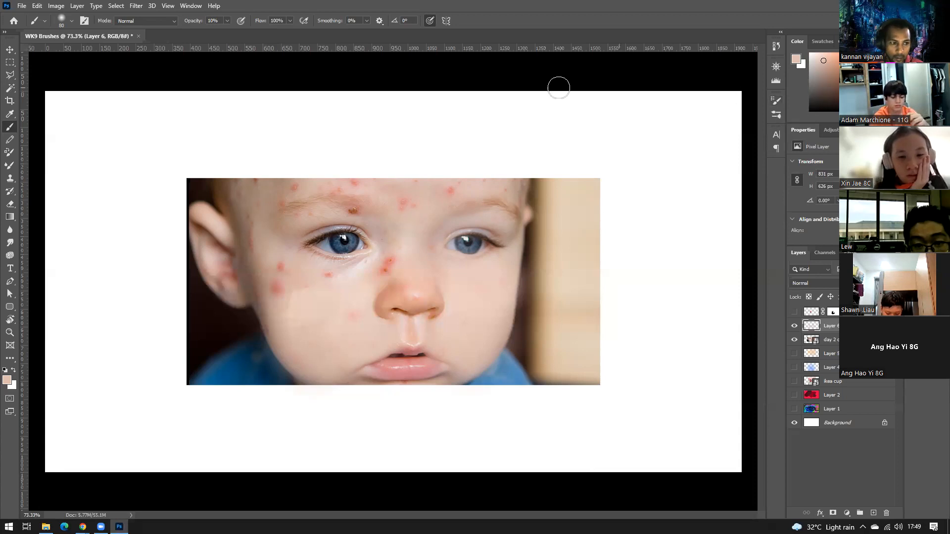
pyautogui.click(12, 362)
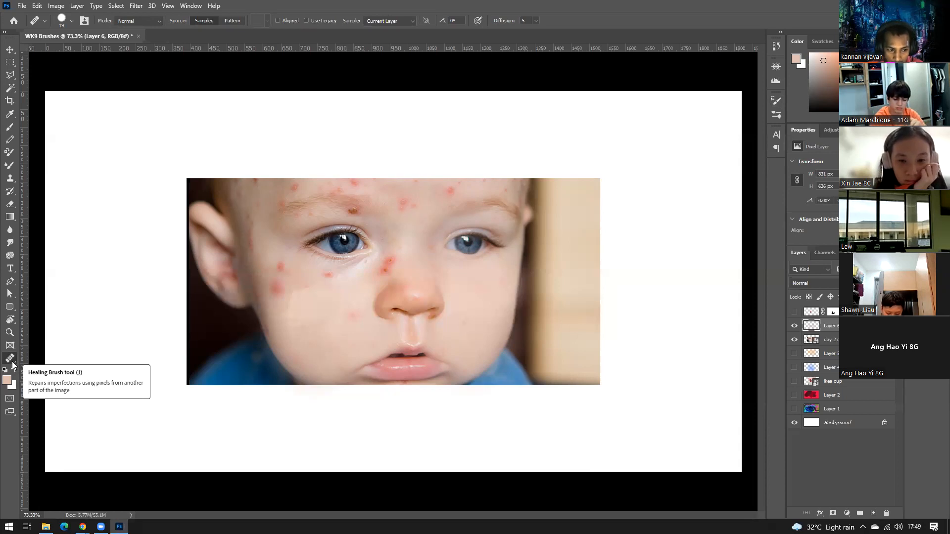
pyautogui.click(15, 367)
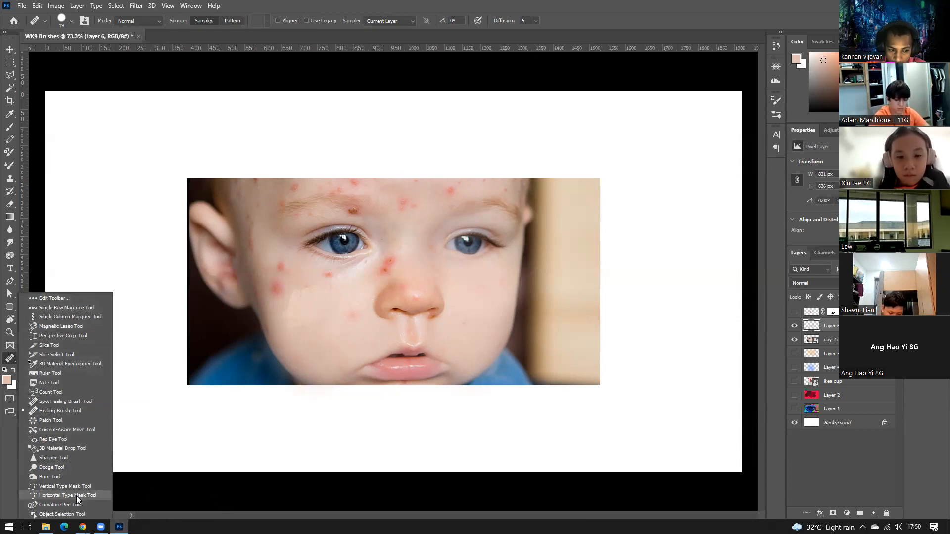
pyautogui.click(47, 468)
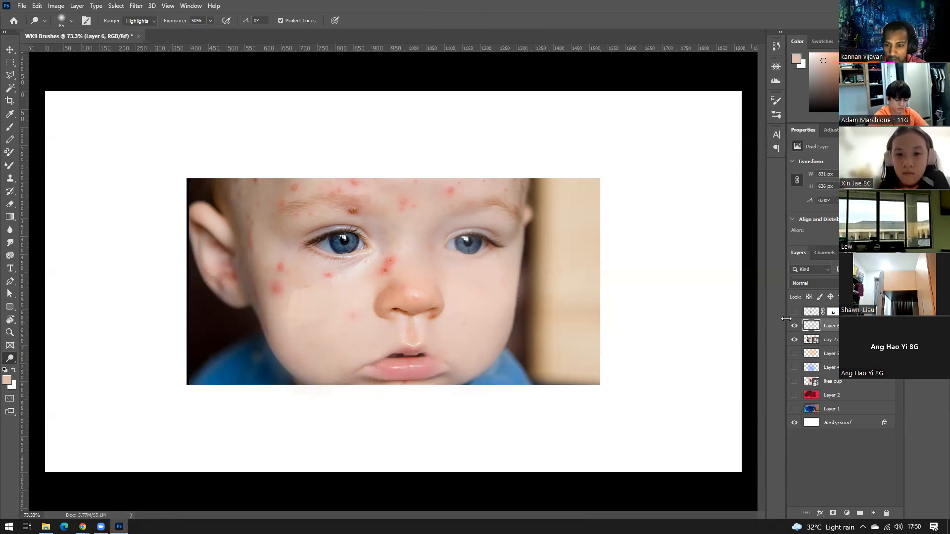
pyautogui.click(811, 340)
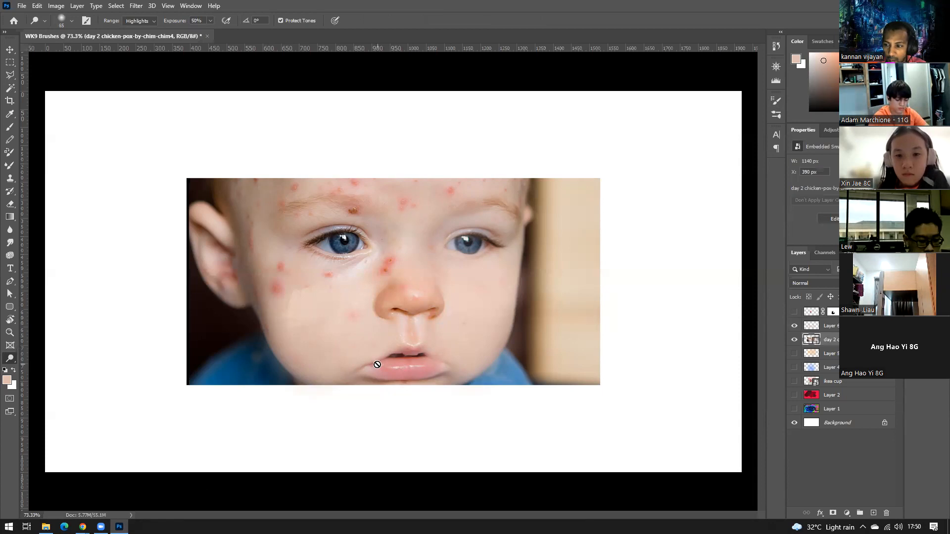
# - Look through the toolbar customization settings and its preset loading option, and leave without changing anything
pyautogui.click(9, 362)
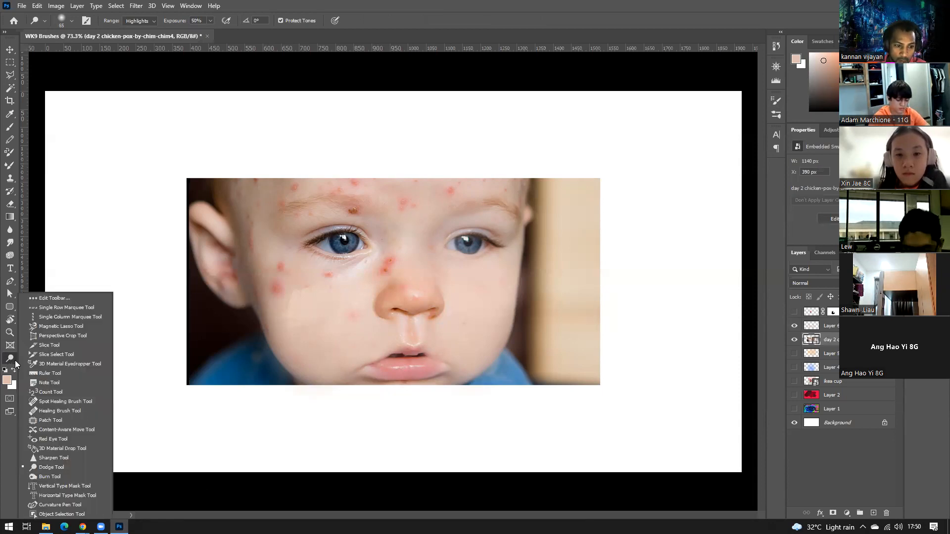
pyautogui.click(69, 301)
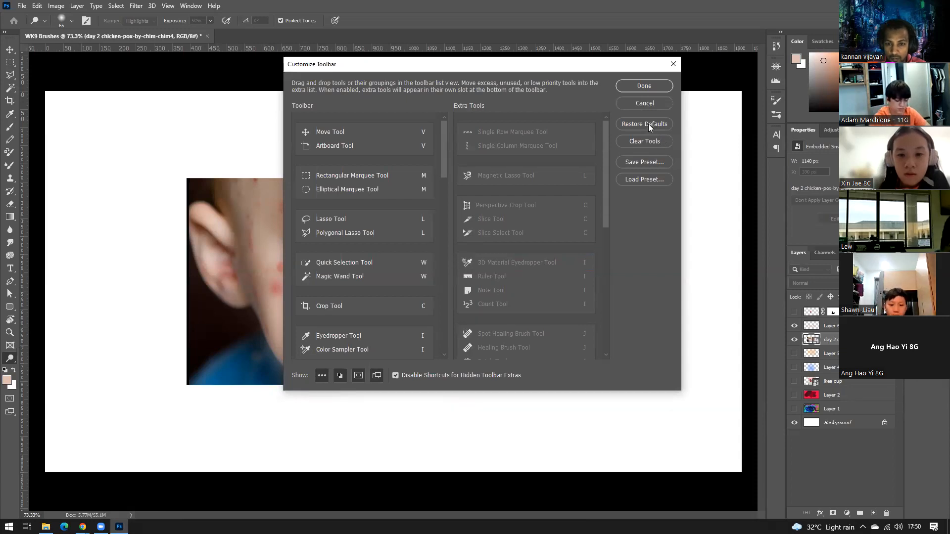
pyautogui.scroll(-2, 358, 312)
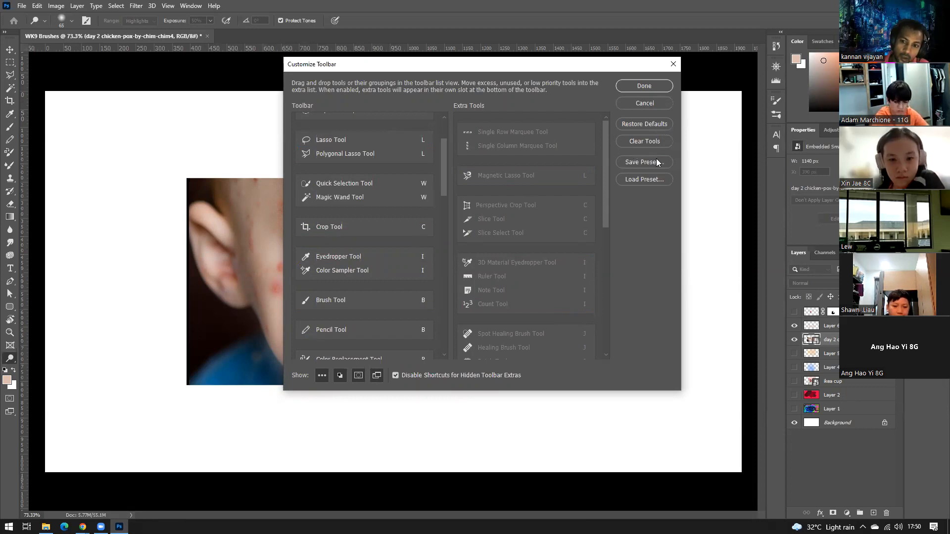
pyautogui.click(651, 180)
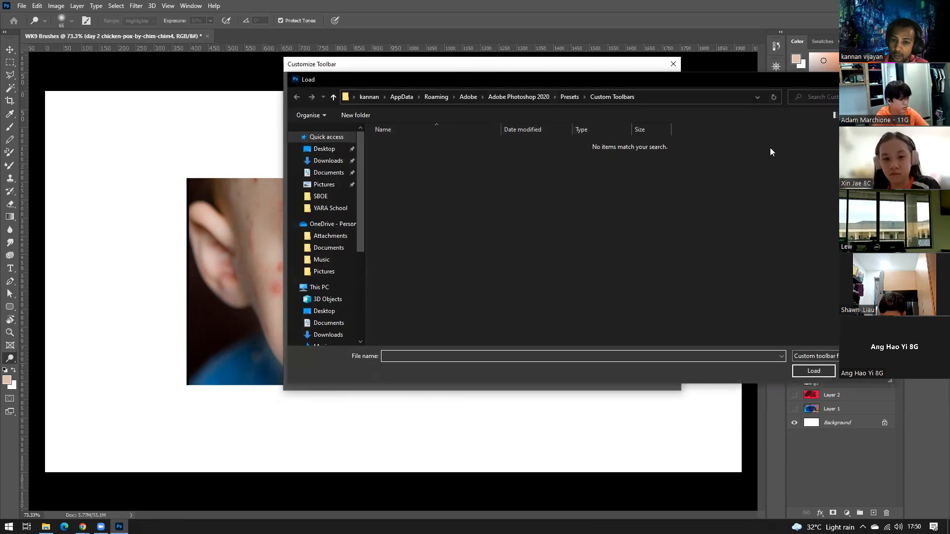
pyautogui.press('Escape')
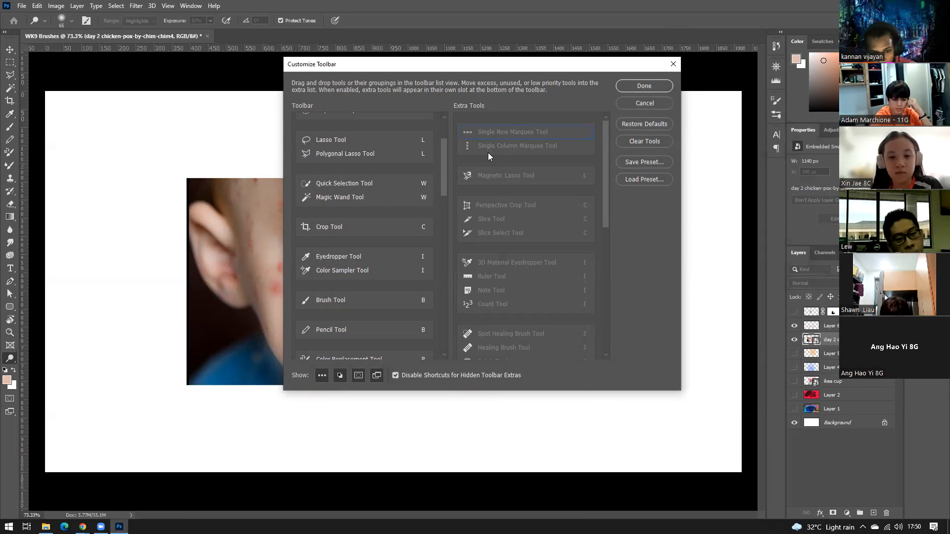
pyautogui.click(650, 106)
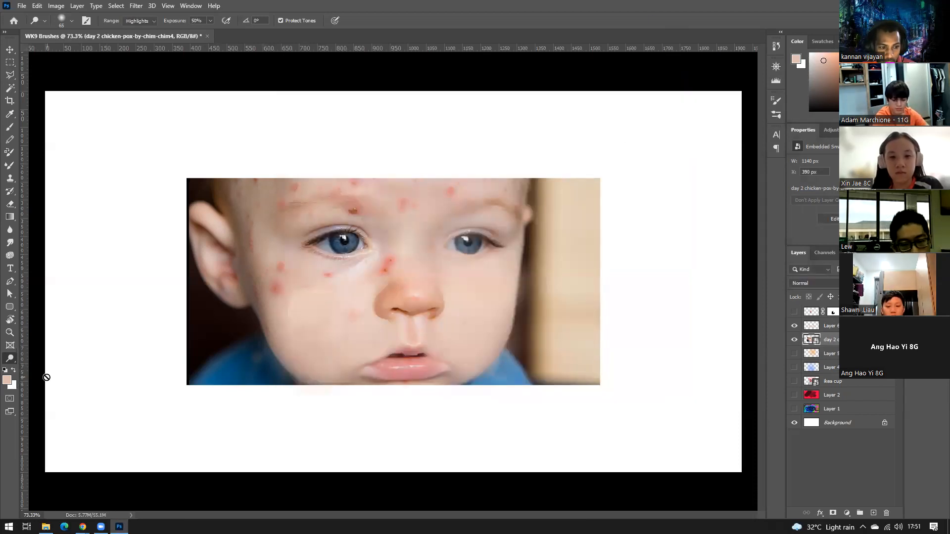
# - Examine which tools are in the main toolbar list and which are extra tools, and cancel the customization
pyautogui.click(15, 367)
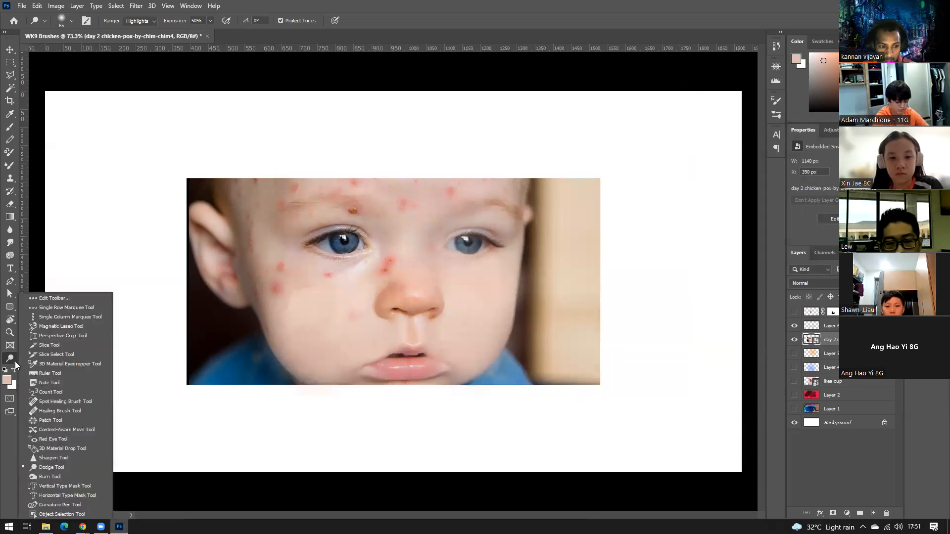
pyautogui.click(62, 298)
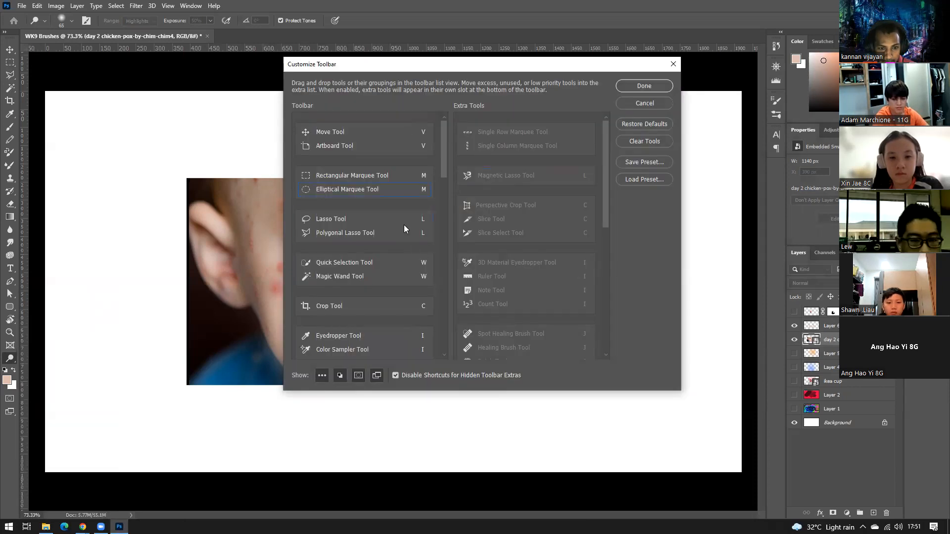
pyautogui.scroll(-10, 421, 229)
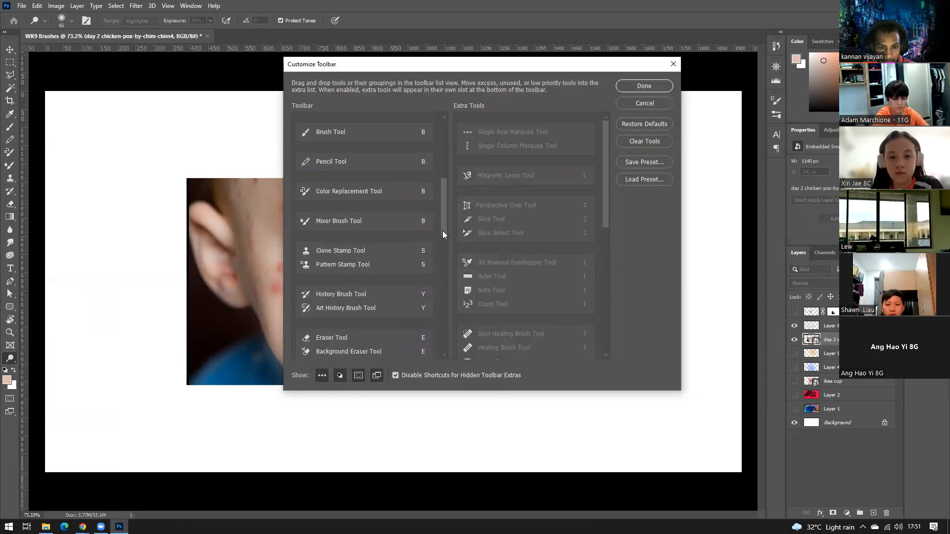
pyautogui.moveTo(437, 300); pyautogui.dragTo(438, 144)
pyautogui.moveTo(607, 173); pyautogui.dragTo(606, 307)
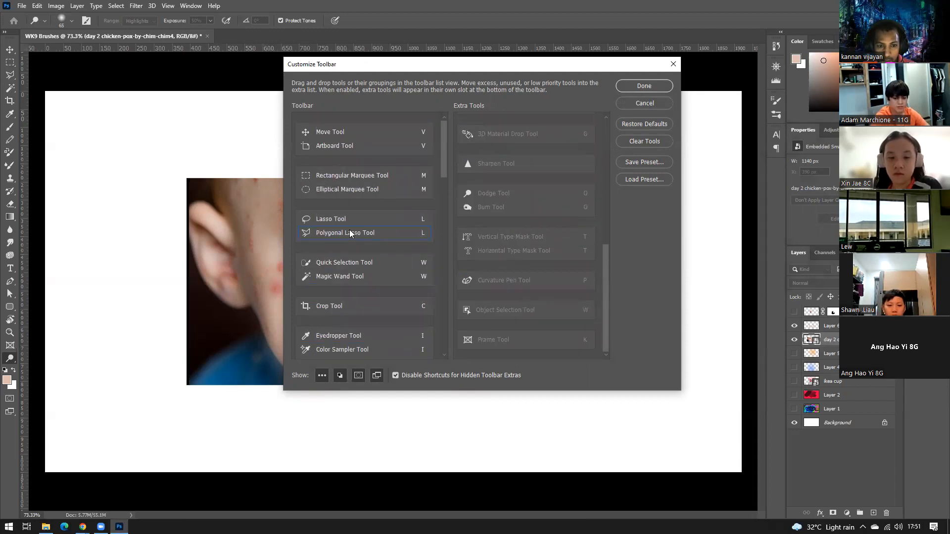
pyautogui.click(492, 206)
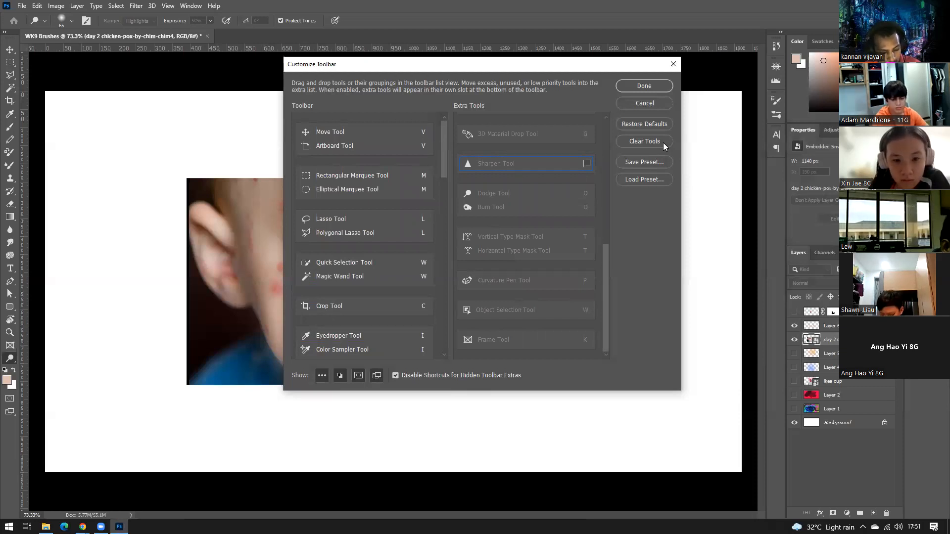
pyautogui.click(645, 104)
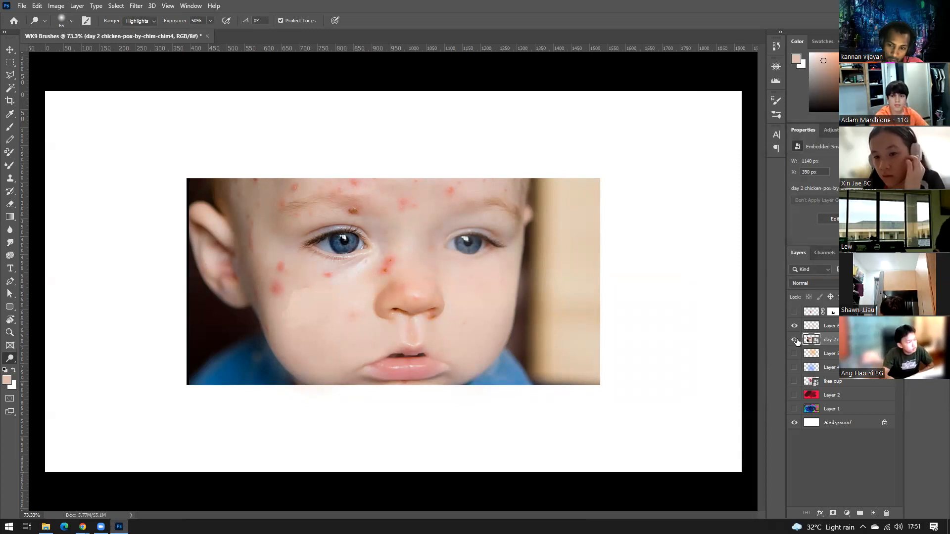
# - Toggle the visibility of the face photo and the retouching layer to compare the paint with the original spots
pyautogui.click(794, 340)
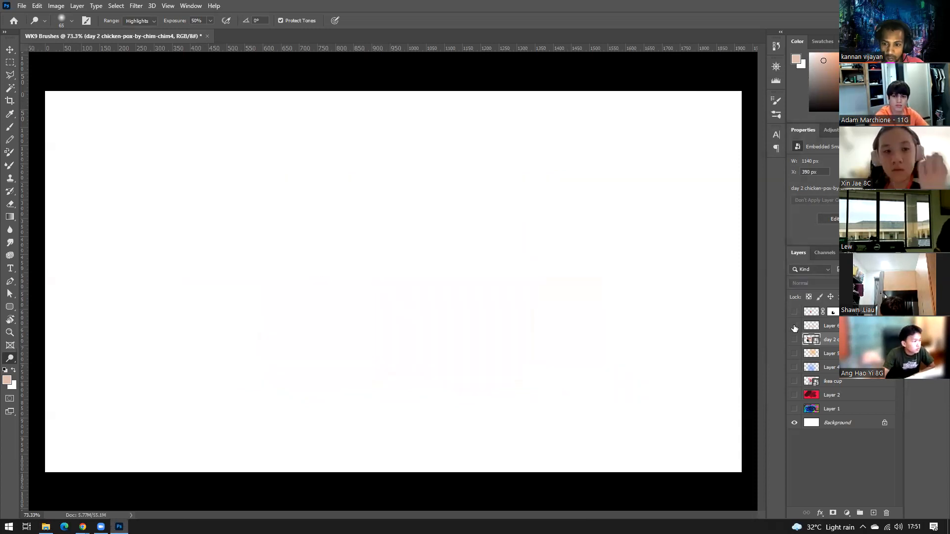
pyautogui.click(794, 340)
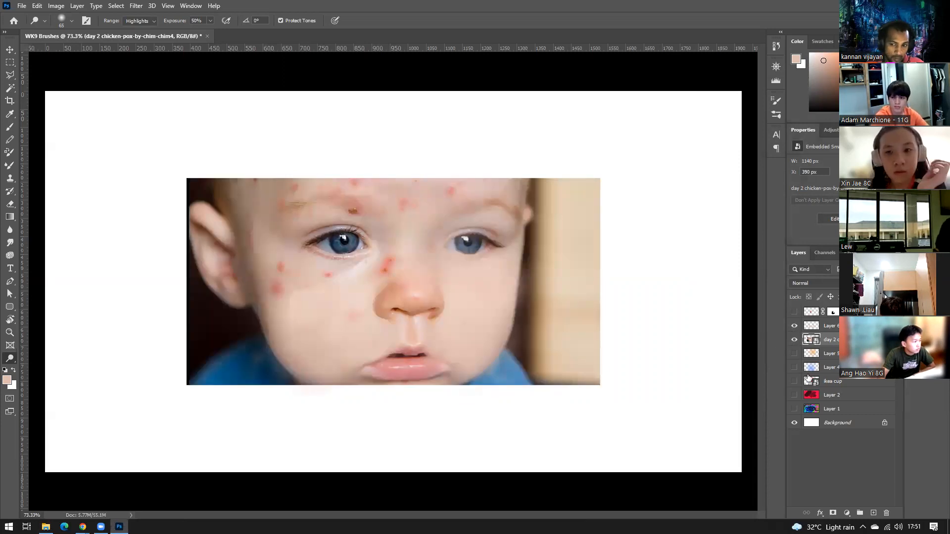
pyautogui.click(794, 340)
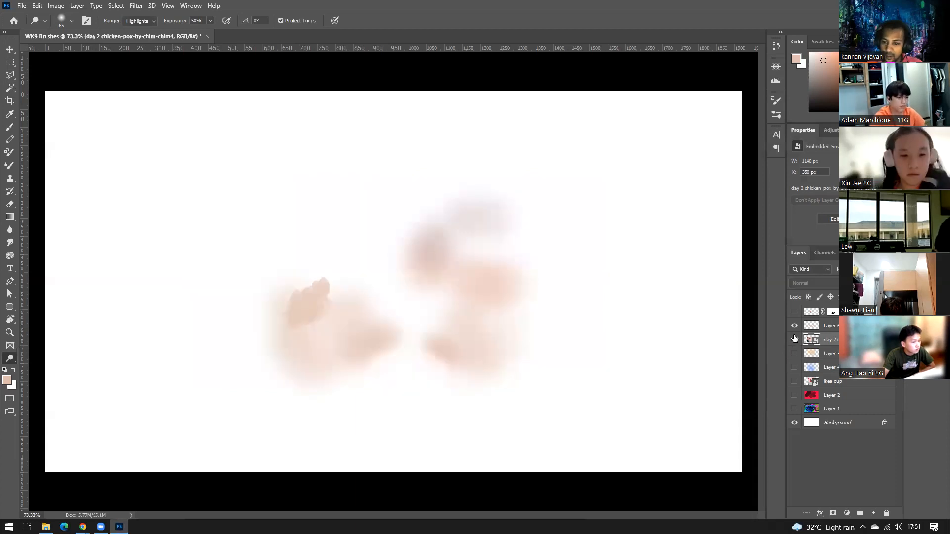
pyautogui.click(794, 327)
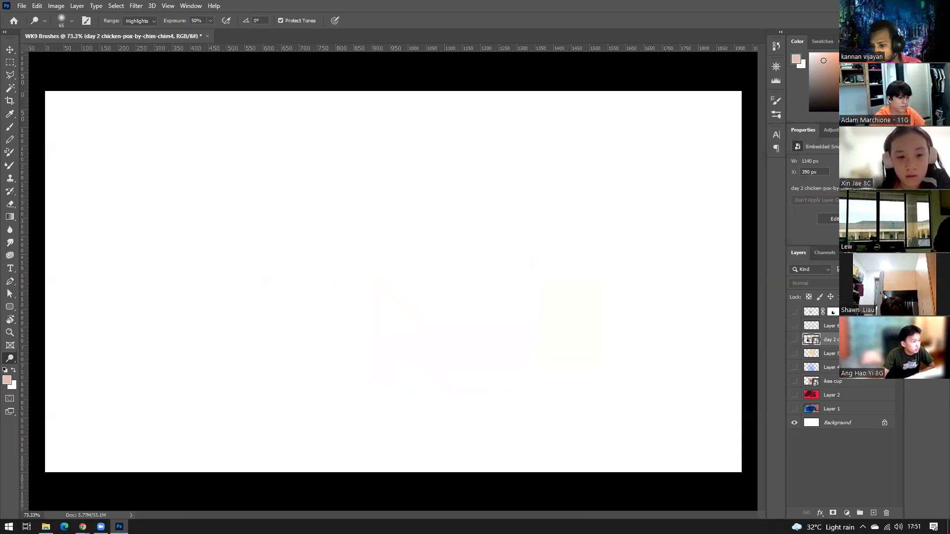
pyautogui.click(794, 339)
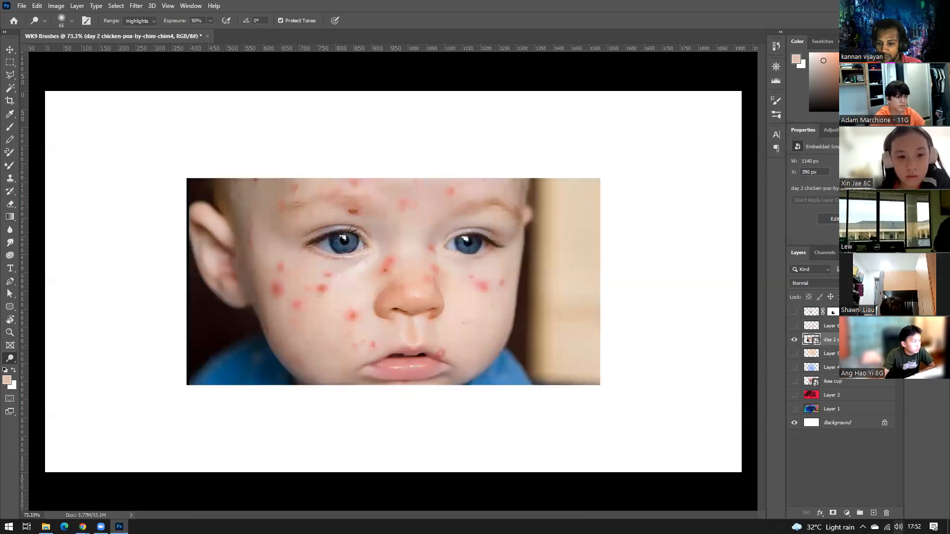
pyautogui.click(794, 325)
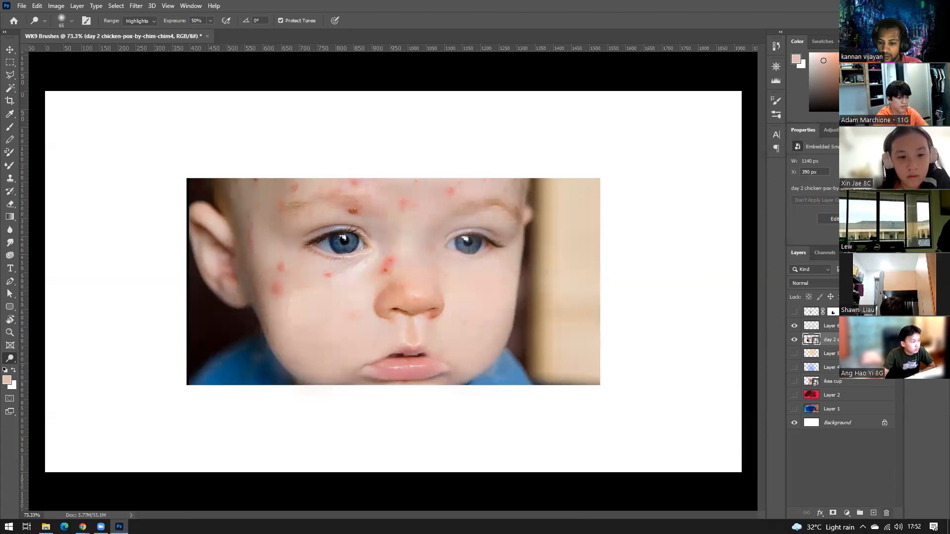
# - Add a new layer directly above the face photo and paint the lips bright red at 10% brush opacity
pyautogui.click(874, 514)
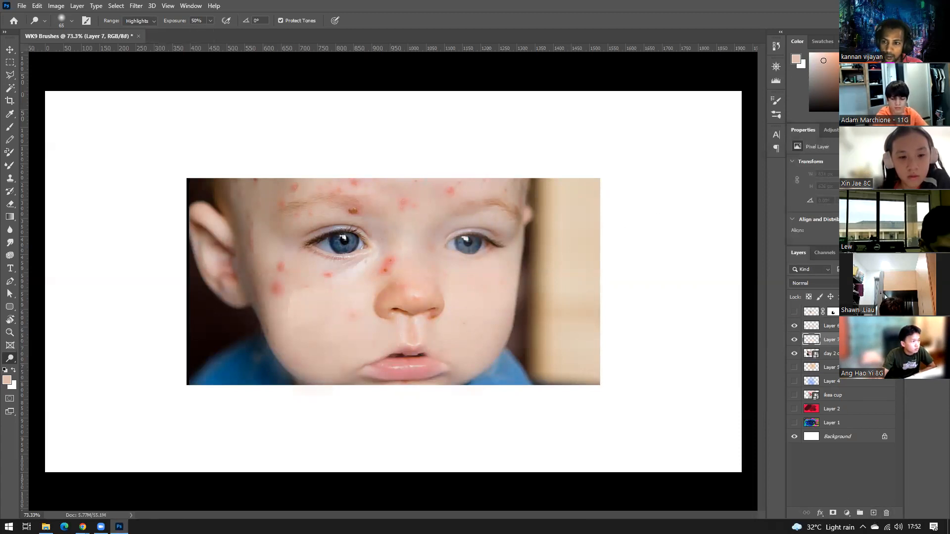
pyautogui.click(844, 99)
pyautogui.click(847, 102)
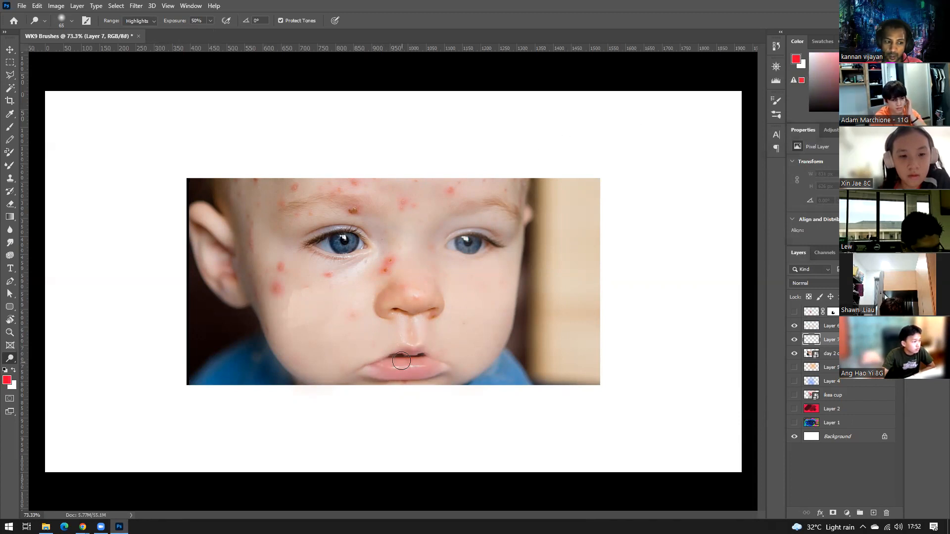
pyautogui.press('b')
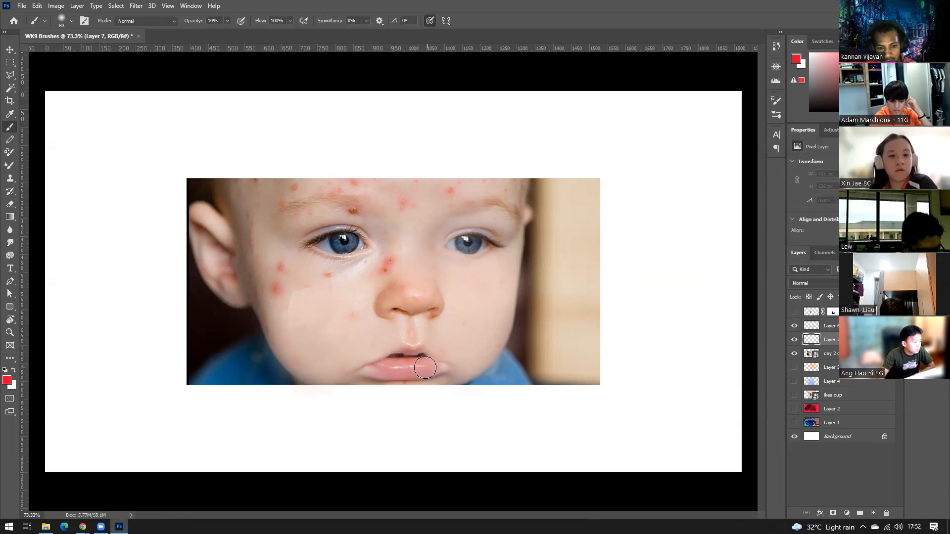
pyautogui.moveTo(385, 367)
pyautogui.mouseDown()
pyautogui.moveTo(422, 365)
pyautogui.moveTo(390, 359)
pyautogui.moveTo(423, 354)
pyautogui.moveTo(437, 365)
pyautogui.moveTo(385, 363)
pyautogui.moveTo(424, 363)
pyautogui.moveTo(412, 358)
pyautogui.moveTo(429, 362)
pyautogui.moveTo(385, 367)
pyautogui.moveTo(397, 352)
pyautogui.moveTo(433, 356)
pyautogui.moveTo(391, 358)
pyautogui.moveTo(438, 359)
pyautogui.moveTo(411, 363)
pyautogui.mouseUp()
# - Set the red paint layer's blend mode to Overlay and brush a red tint around both eyes and the nose
pyautogui.click(816, 283)
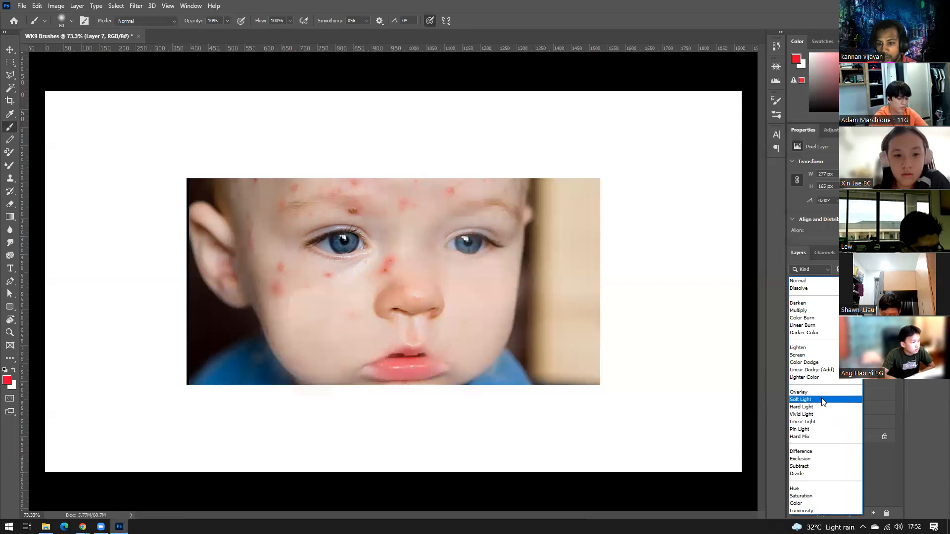
pyautogui.click(822, 392)
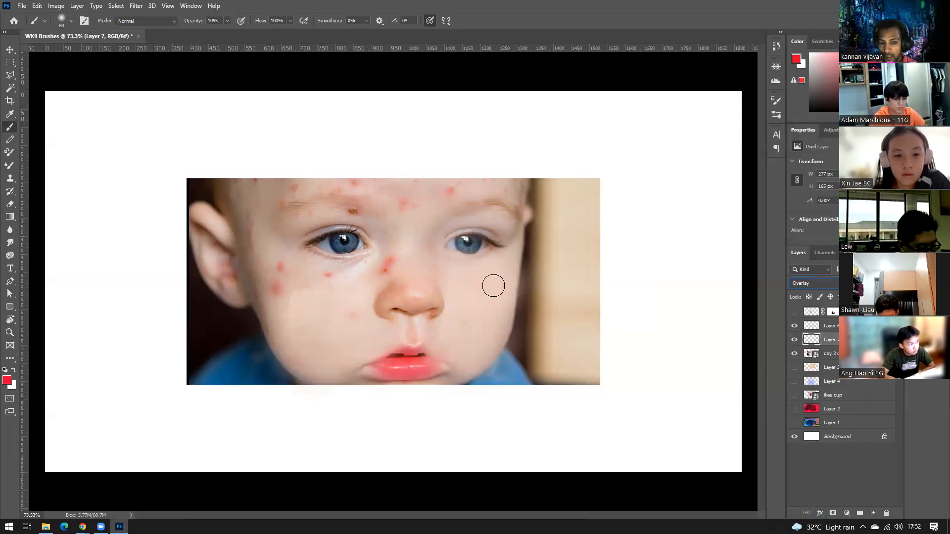
pyautogui.moveTo(315, 239)
pyautogui.mouseDown()
pyautogui.moveTo(361, 228)
pyautogui.moveTo(391, 246)
pyautogui.mouseUp()
pyautogui.moveTo(445, 227); pyautogui.dragTo(482, 246)
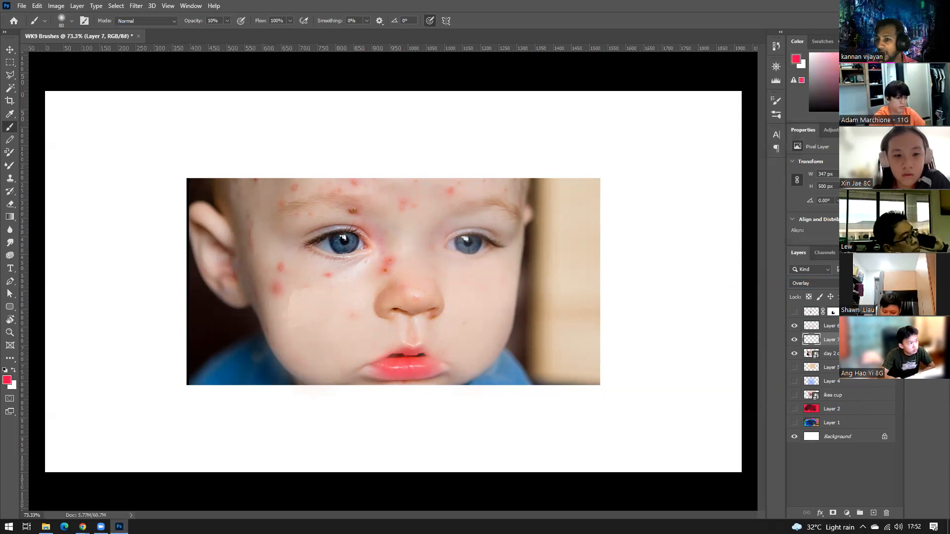
pyautogui.moveTo(454, 230)
pyautogui.mouseDown()
pyautogui.moveTo(439, 245)
pyautogui.moveTo(366, 229)
pyautogui.moveTo(379, 309)
pyautogui.moveTo(385, 296)
pyautogui.moveTo(369, 313)
pyautogui.moveTo(400, 330)
pyautogui.moveTo(409, 347)
pyautogui.moveTo(432, 322)
pyautogui.mouseUp()
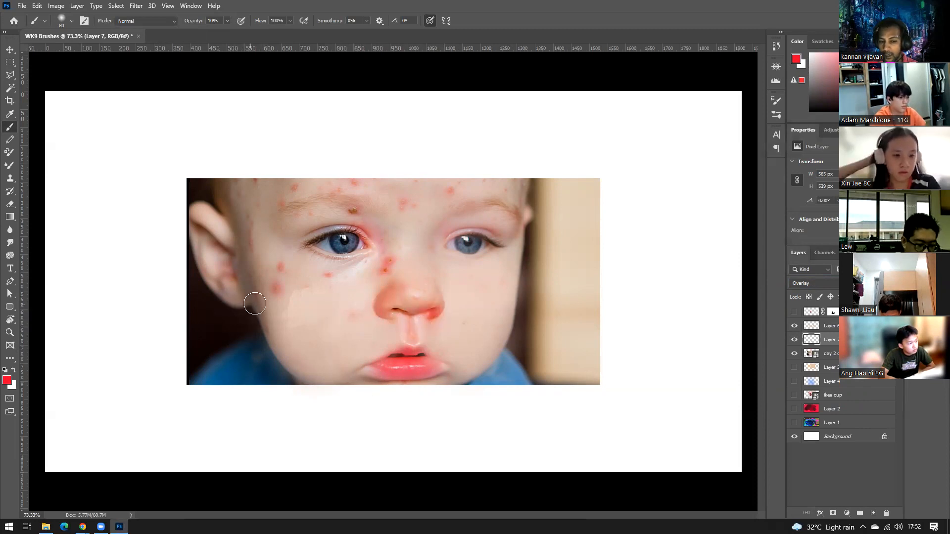
# - Enlarge the brush to 200 px and up to 600 px, and paint a soft red tint broadly over the cheeks
pyautogui.press(']')
pyautogui.press(']')
pyautogui.press(']')
pyautogui.press(']')
pyautogui.press(']')
pyautogui.press(']')
pyautogui.press(']')
pyautogui.press(']')
pyautogui.press(']')
pyautogui.press(']')
pyautogui.press(']')
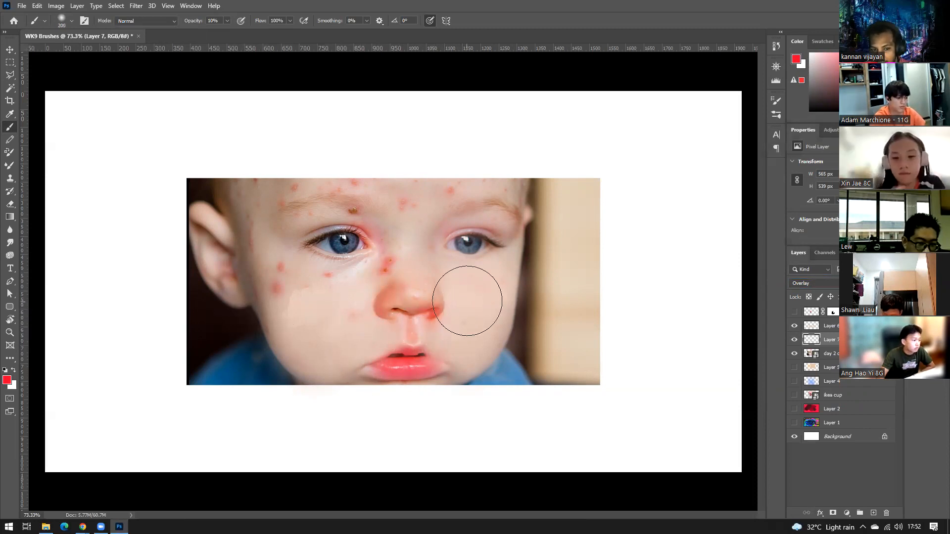
pyautogui.moveTo(473, 332)
pyautogui.mouseDown()
pyautogui.moveTo(253, 396)
pyautogui.moveTo(208, 353)
pyautogui.moveTo(254, 351)
pyautogui.moveTo(311, 412)
pyautogui.moveTo(294, 420)
pyautogui.moveTo(520, 467)
pyautogui.mouseUp()
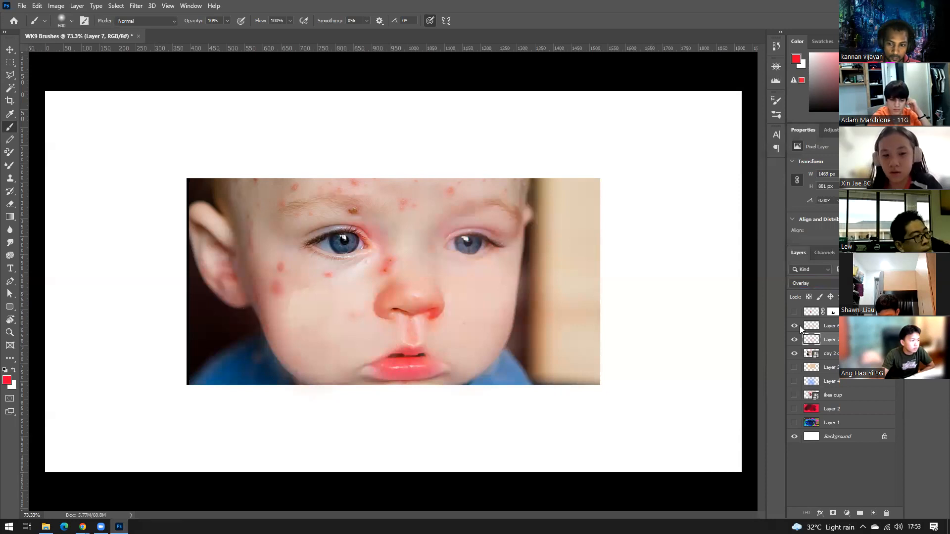
# - Hide the face photo and its two paint layers, select the topmost masked layer, and switch to the trees silhouette image search in Chrome
pyautogui.moveTo(794, 330); pyautogui.dragTo(794, 355)
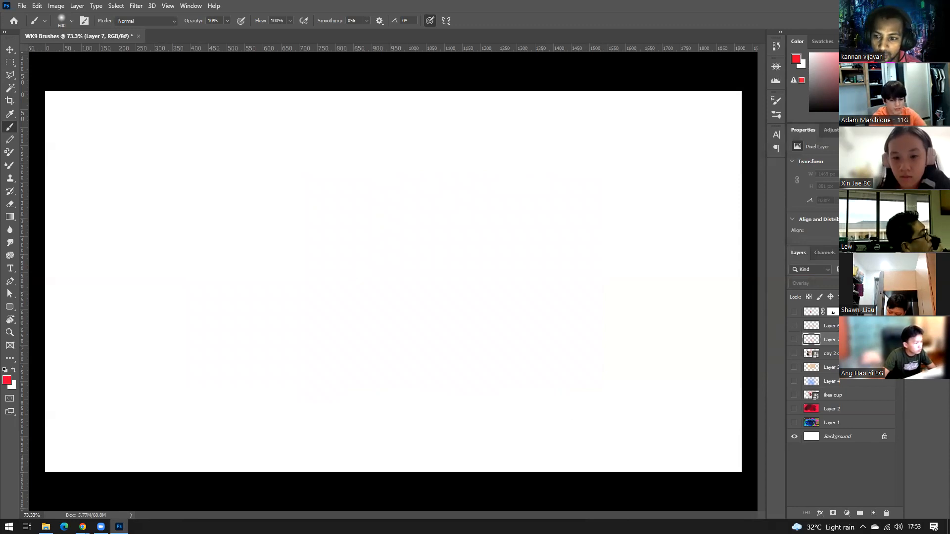
pyautogui.click(811, 312)
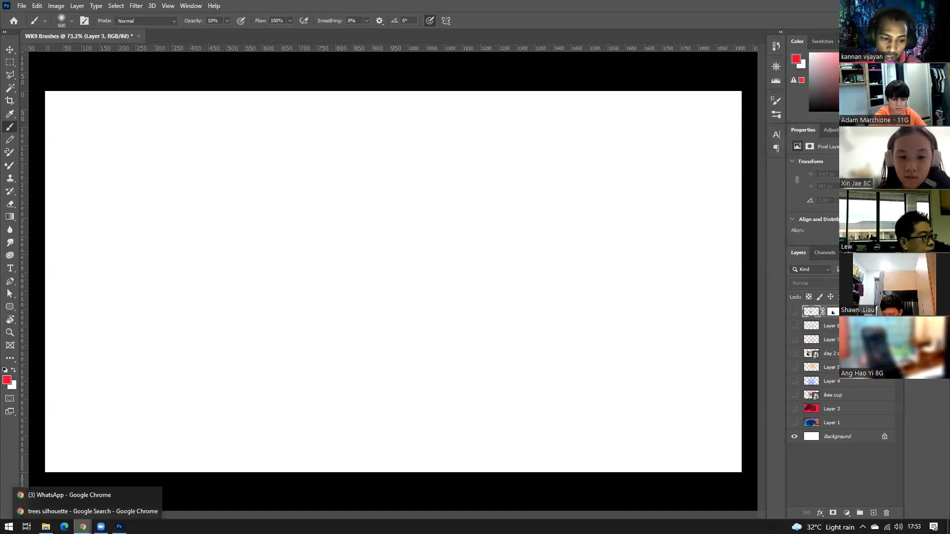
pyautogui.click(82, 511)
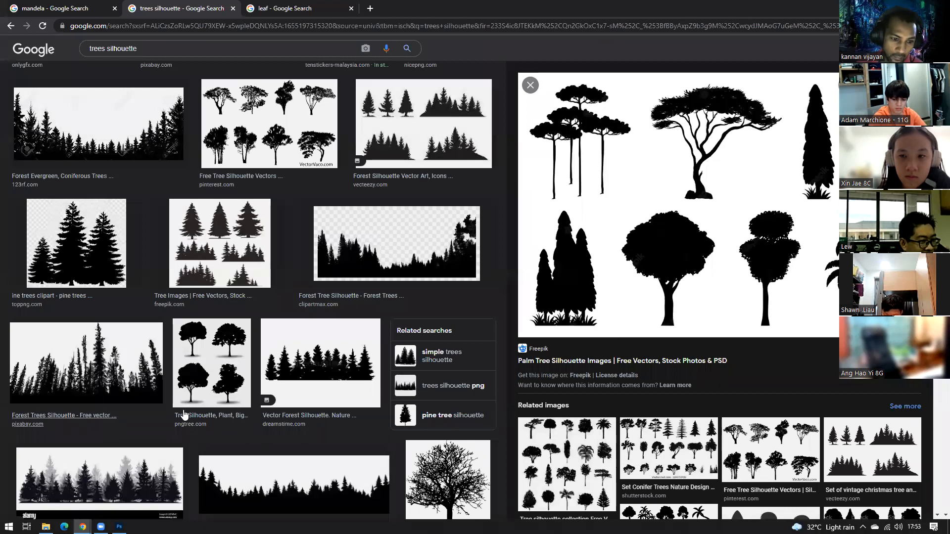
# - Copy the single pine tree silhouette from the image results and paste it into the WK9 Brushes document in Photoshop
pyautogui.scroll(2, 183, 415)
pyautogui.scroll(-5, 156, 402)
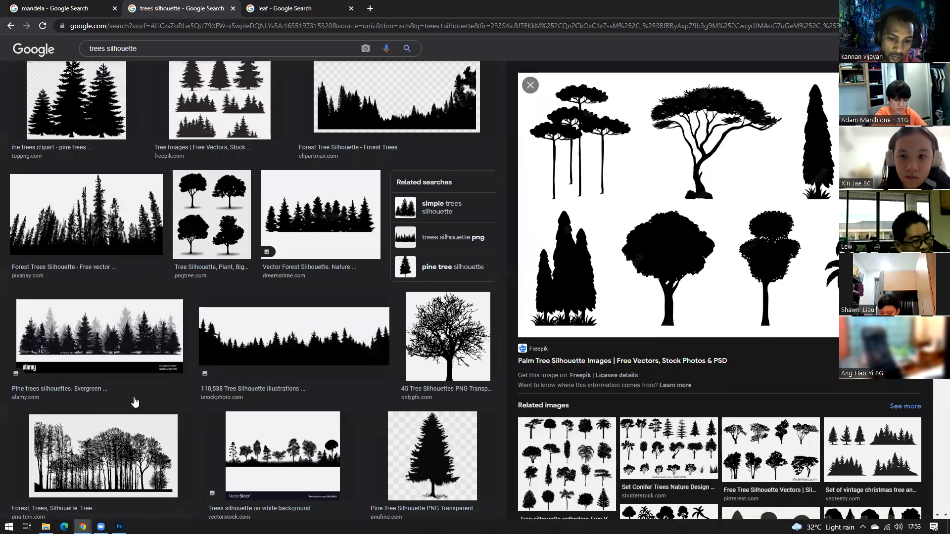
pyautogui.click(438, 420)
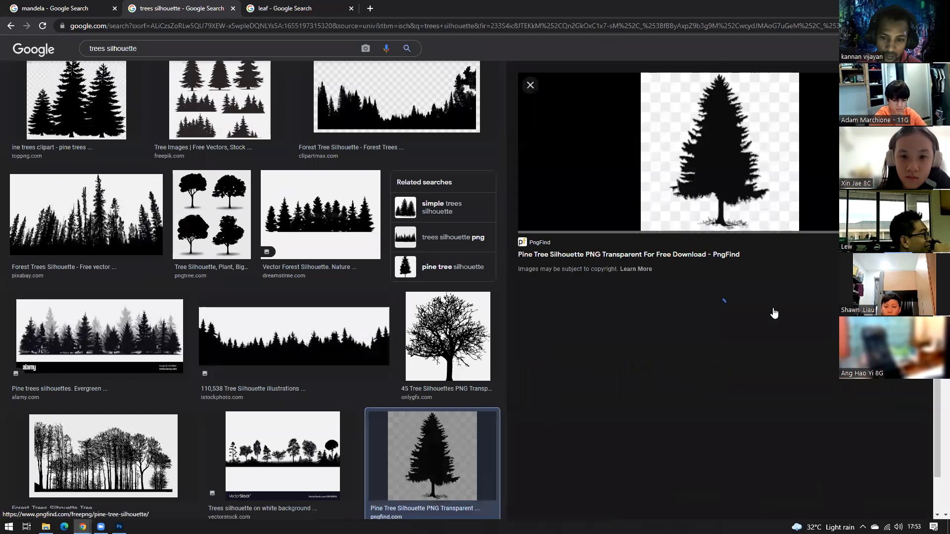
pyautogui.rightClick(741, 179)
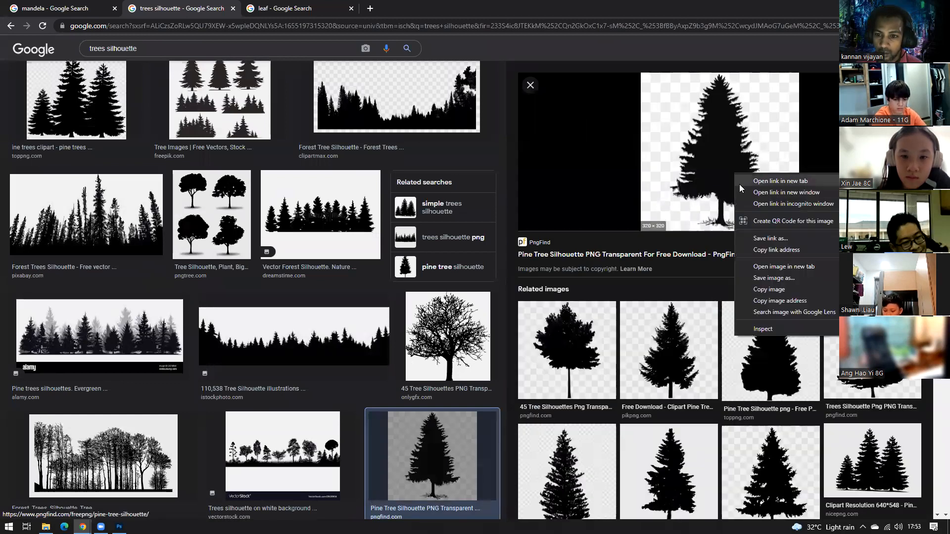
pyautogui.click(772, 292)
pyautogui.hotkey('alt', 'Tab')
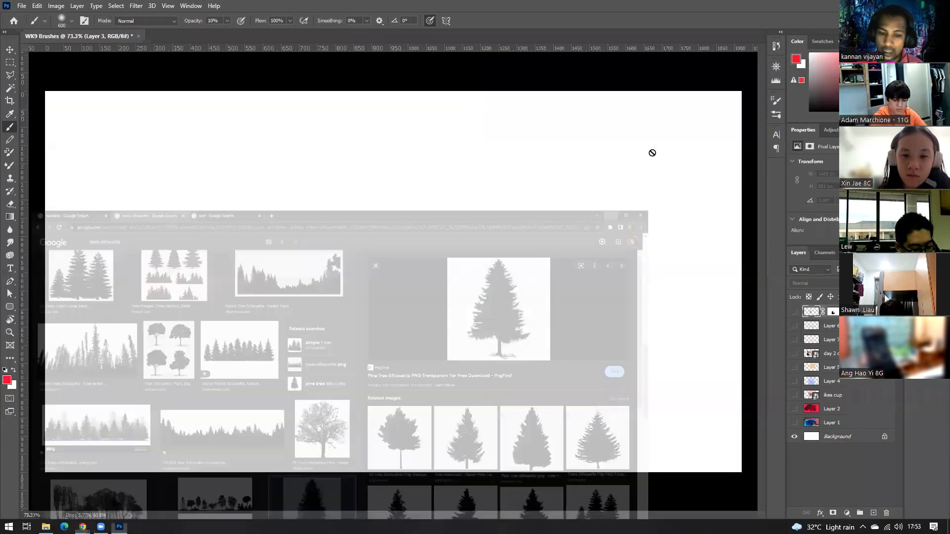
pyautogui.hotkey('ctrl', 'v')
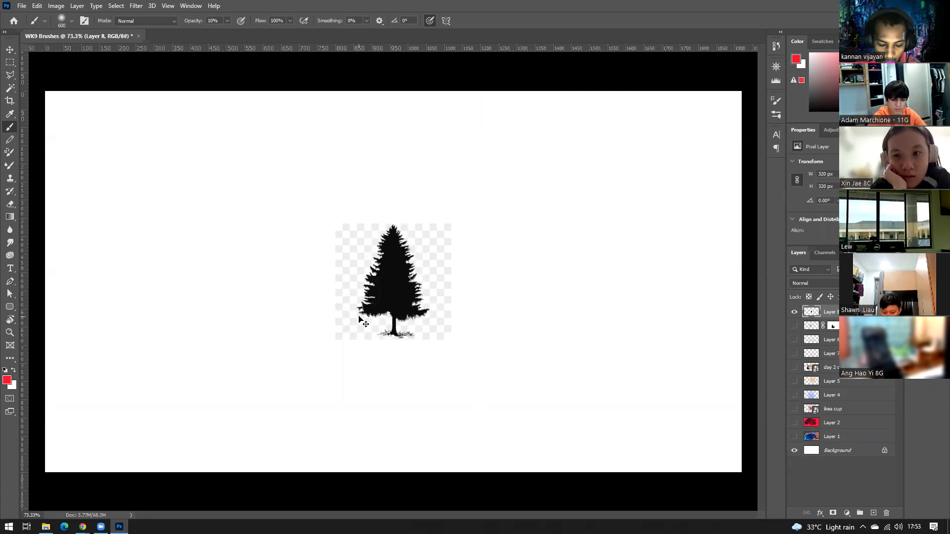
# - Select the black pine tree on the pasted layer with the Magic Wand at a tolerance of 32
pyautogui.press('w')
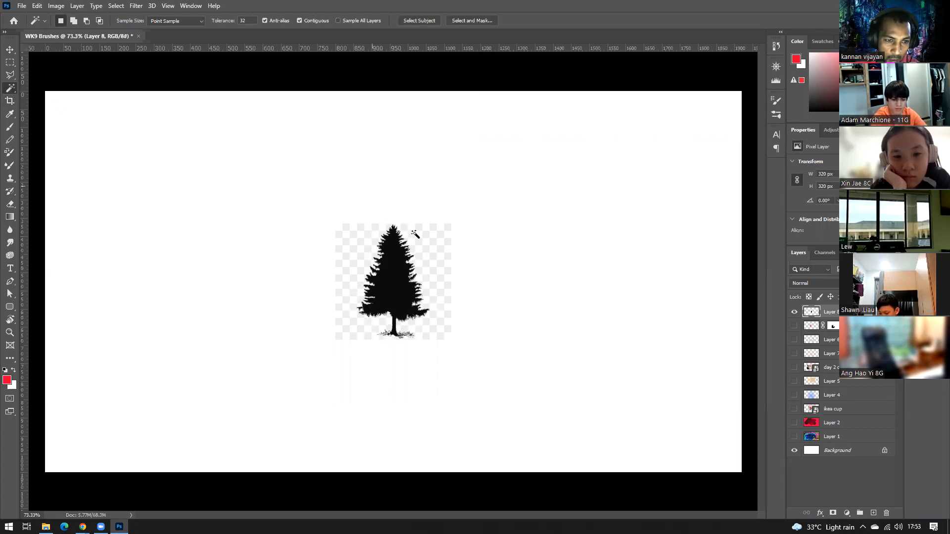
pyautogui.click(393, 290)
pyautogui.scroll(5, 426, 375)
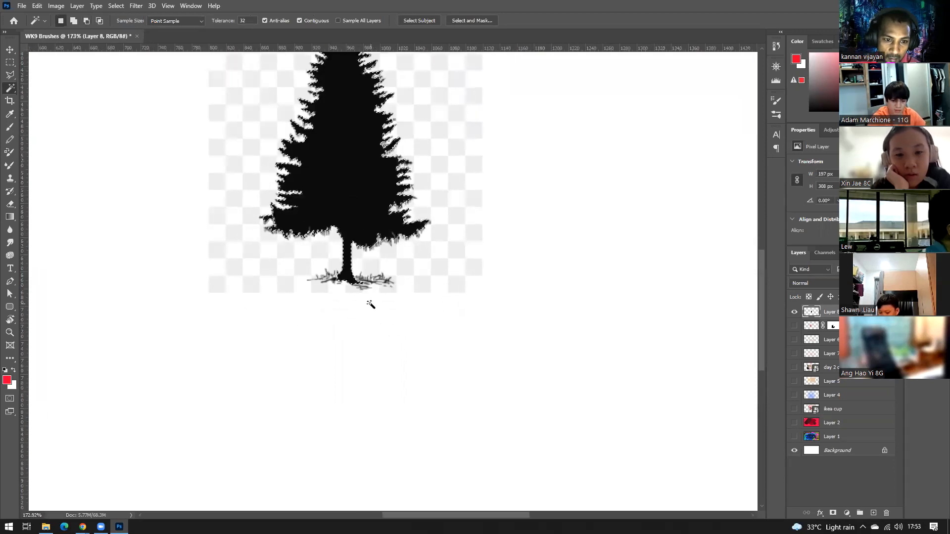
pyautogui.scroll(2, 371, 302)
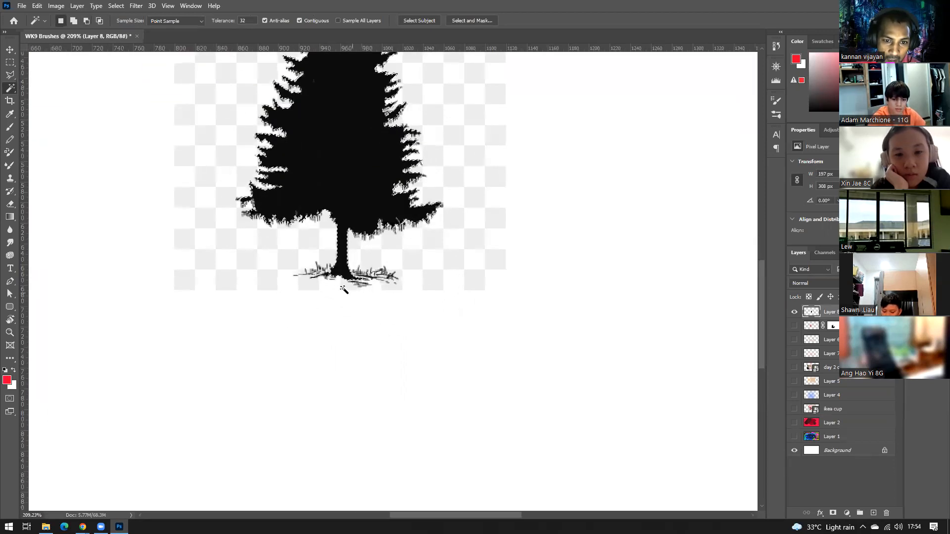
pyautogui.moveTo(370, 159); pyautogui.dragTo(419, 279)
pyautogui.click(378, 268)
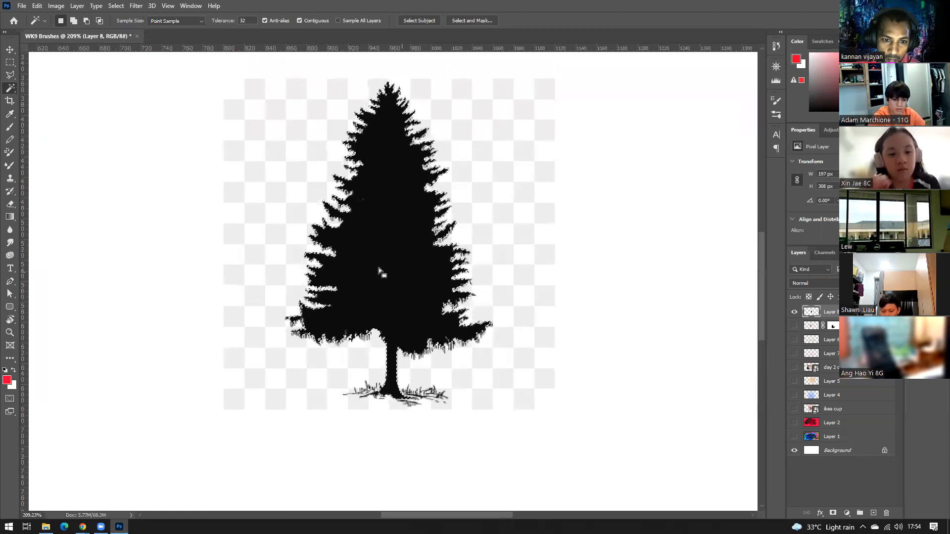
# - Expand the pine tree selection with the Grow command
pyautogui.scroll(-1, 414, 349)
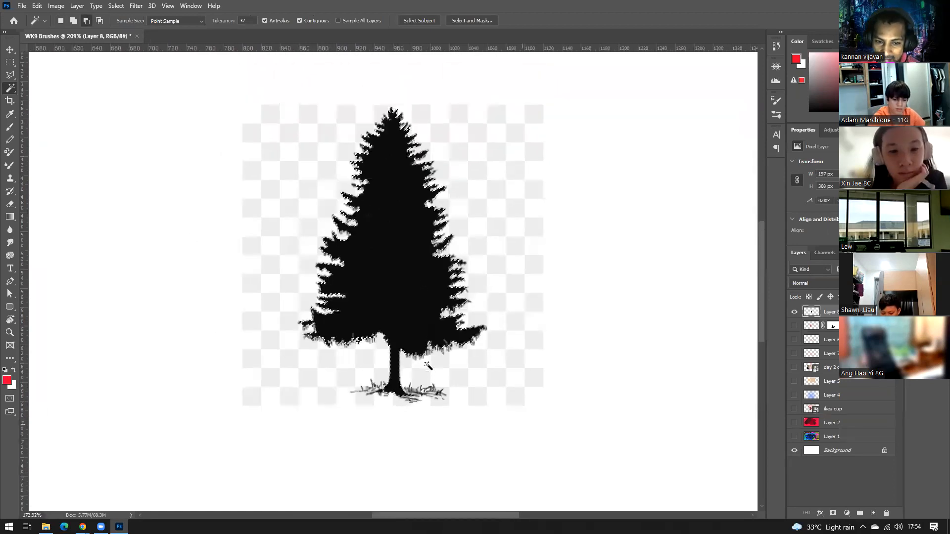
pyautogui.scroll(1, 417, 257)
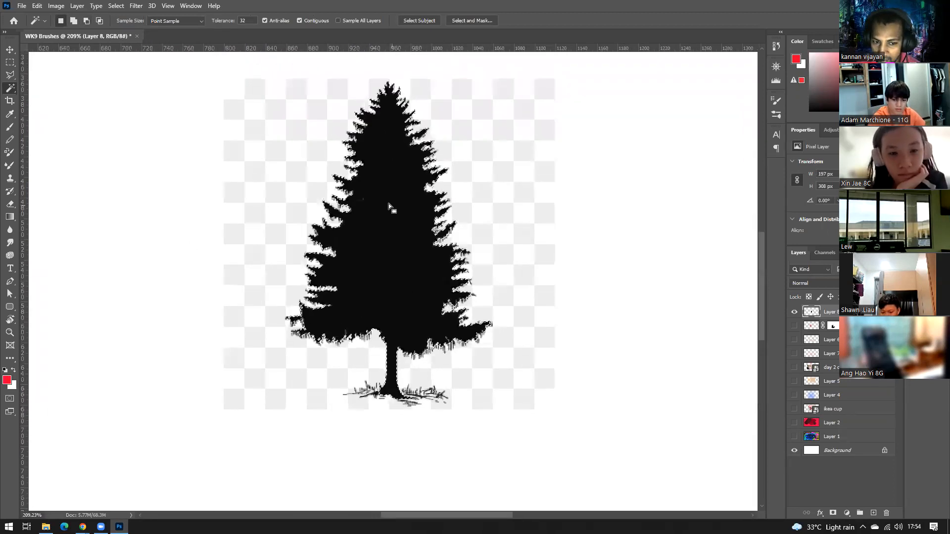
pyautogui.scroll(-1, 384, 328)
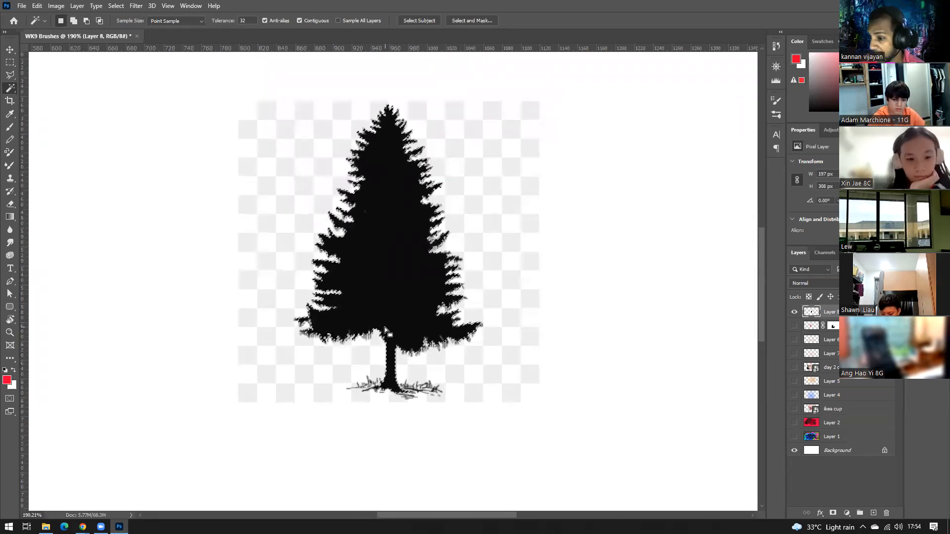
pyautogui.scroll(-3, 384, 328)
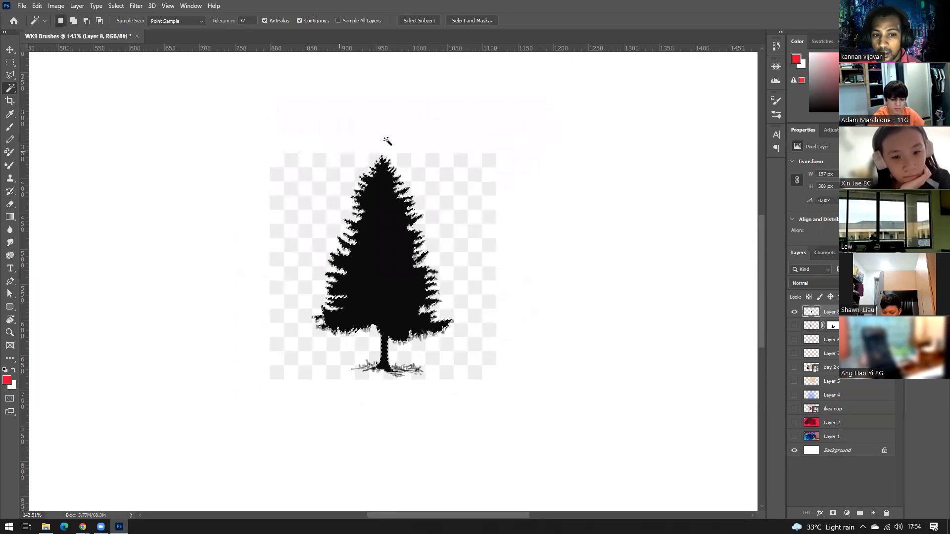
pyautogui.scroll(-2, 384, 290)
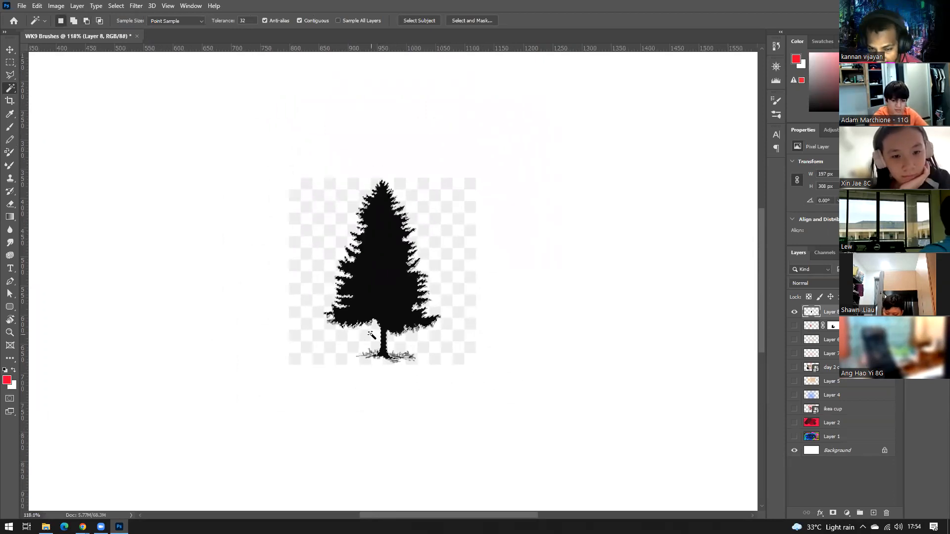
pyautogui.scroll(-2, 372, 328)
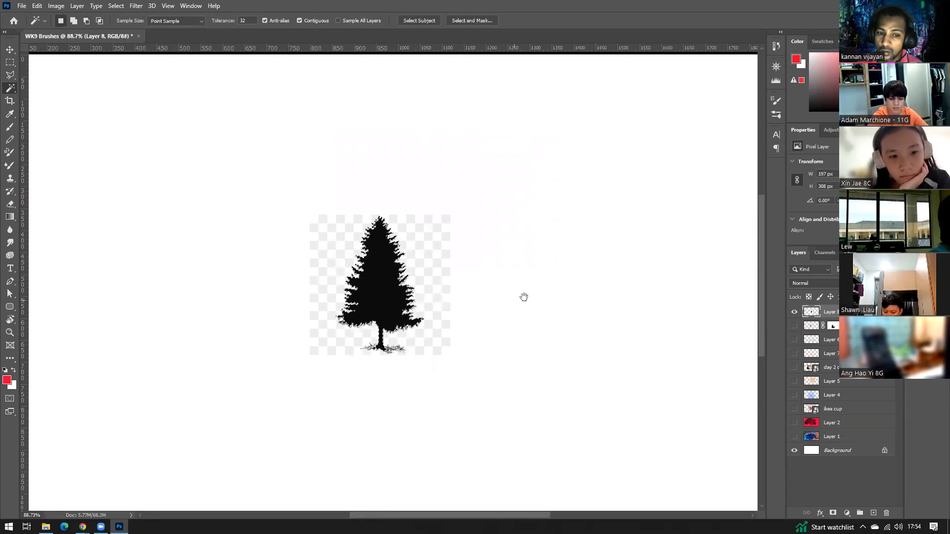
pyautogui.moveTo(524, 297); pyautogui.dragTo(575, 244)
pyautogui.scroll(-1, 584, 390)
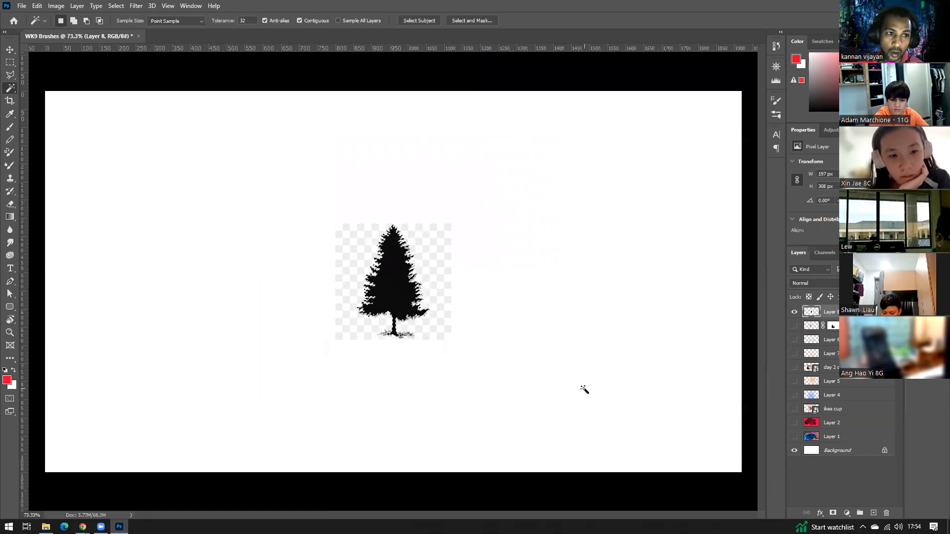
pyautogui.rightClick(395, 284)
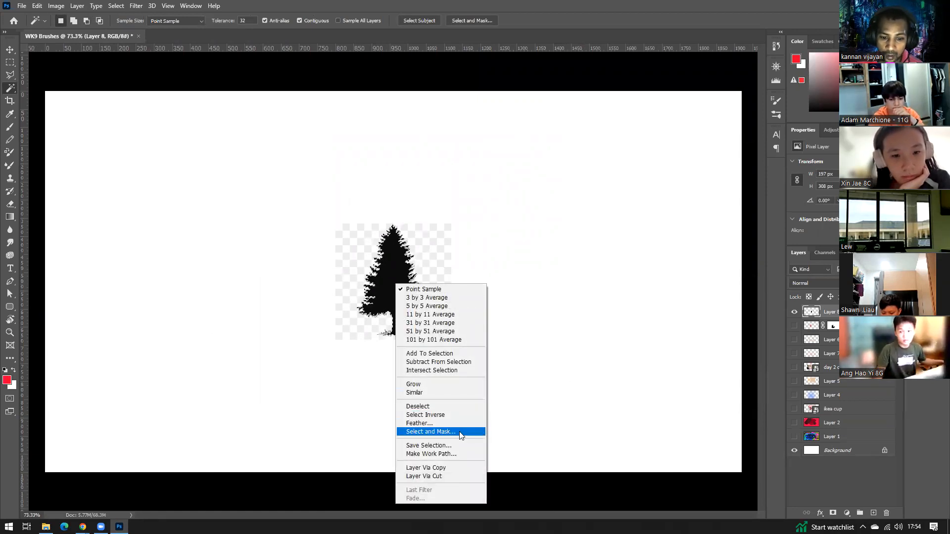
pyautogui.click(433, 384)
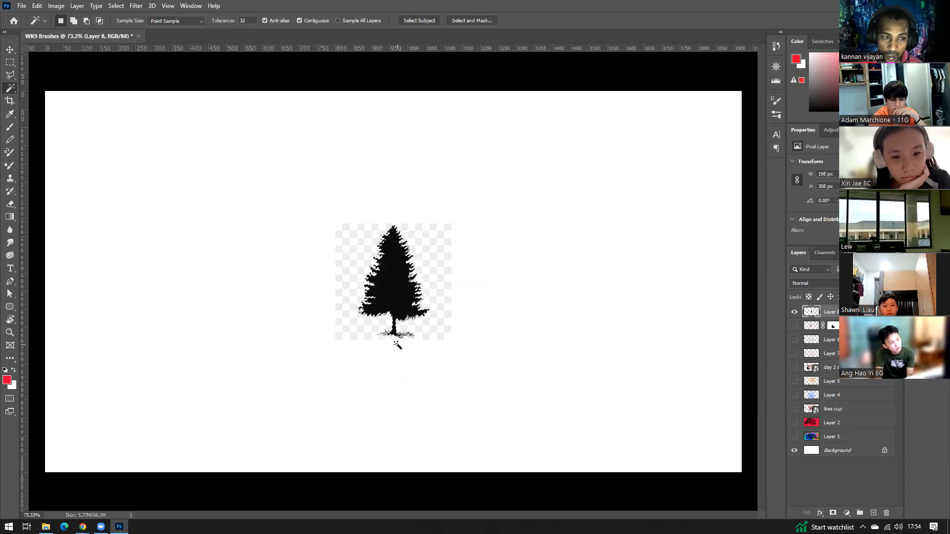
# - Define the selected pine tree as a brush preset named "Tree"
pyautogui.click(37, 6)
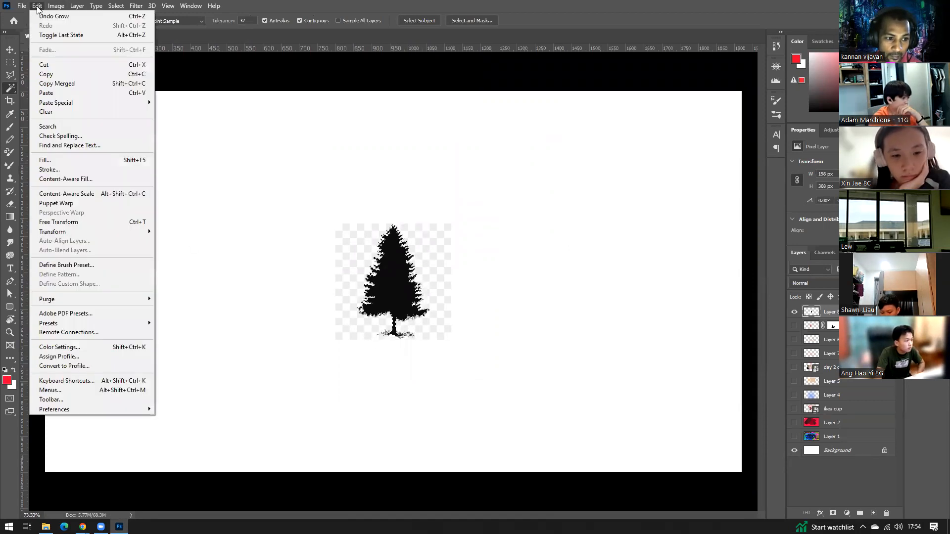
pyautogui.click(106, 270)
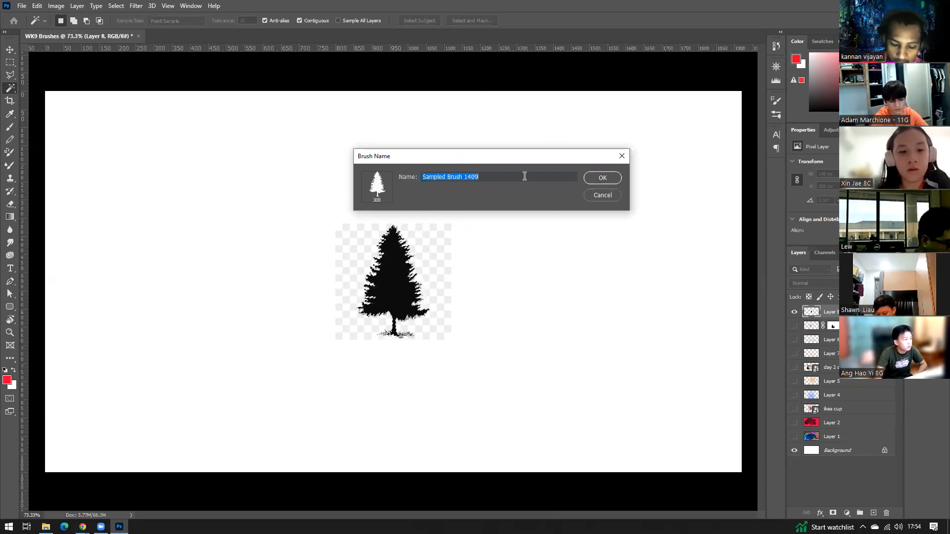
pyautogui.write('Tree')
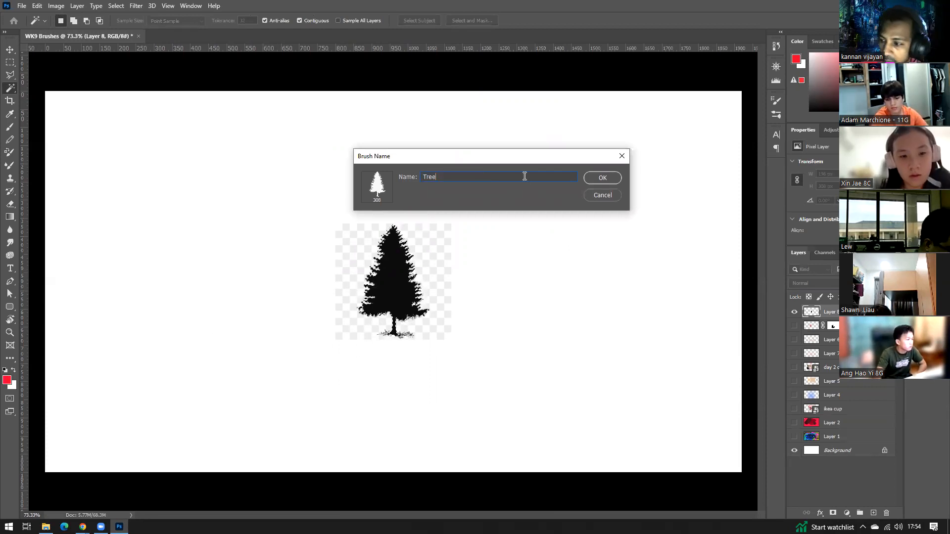
pyautogui.press('Return')
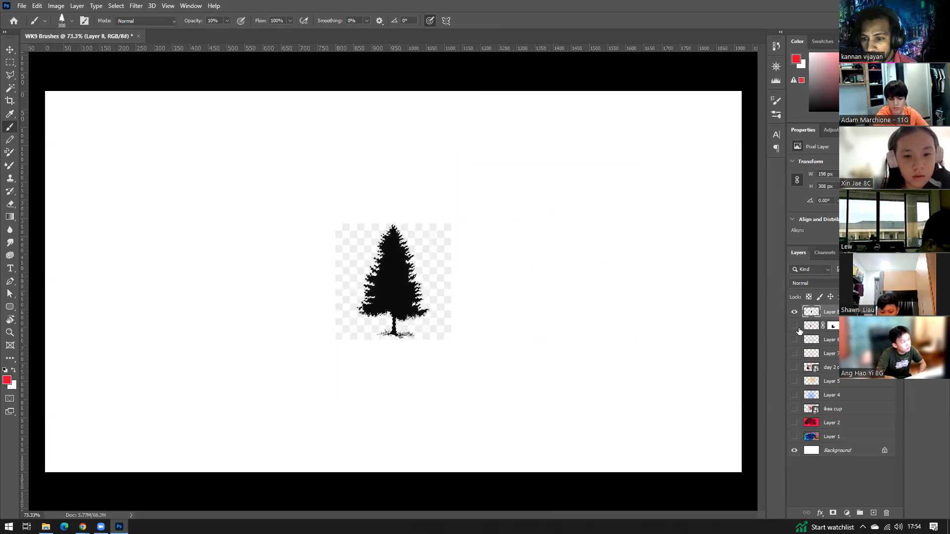
# - Hide the pasted pine tree layer and add a new empty layer above it
pyautogui.click(794, 312)
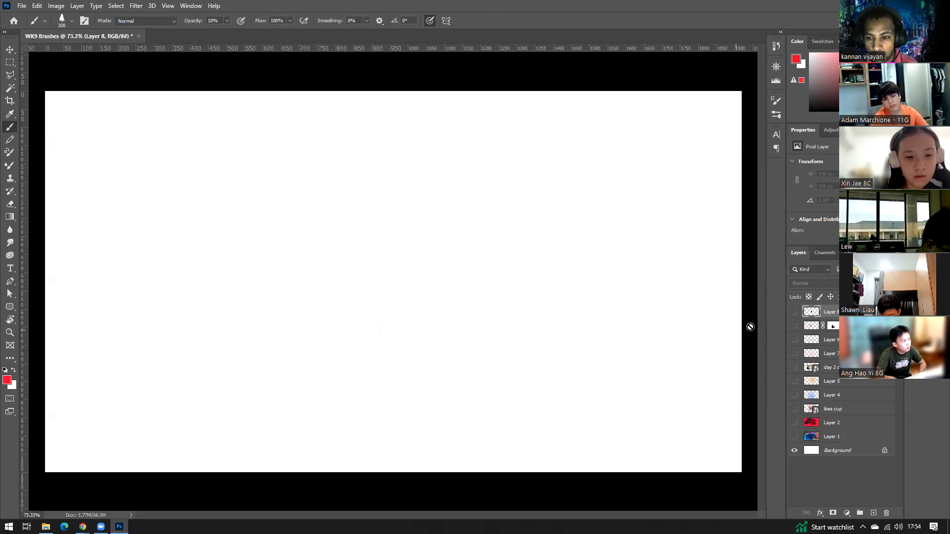
pyautogui.scroll(-1, 381, 344)
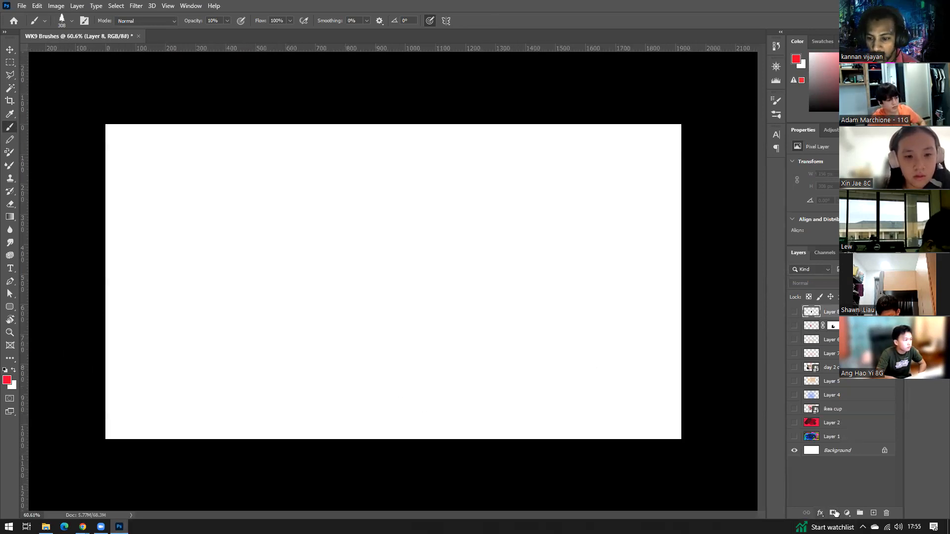
pyautogui.click(873, 515)
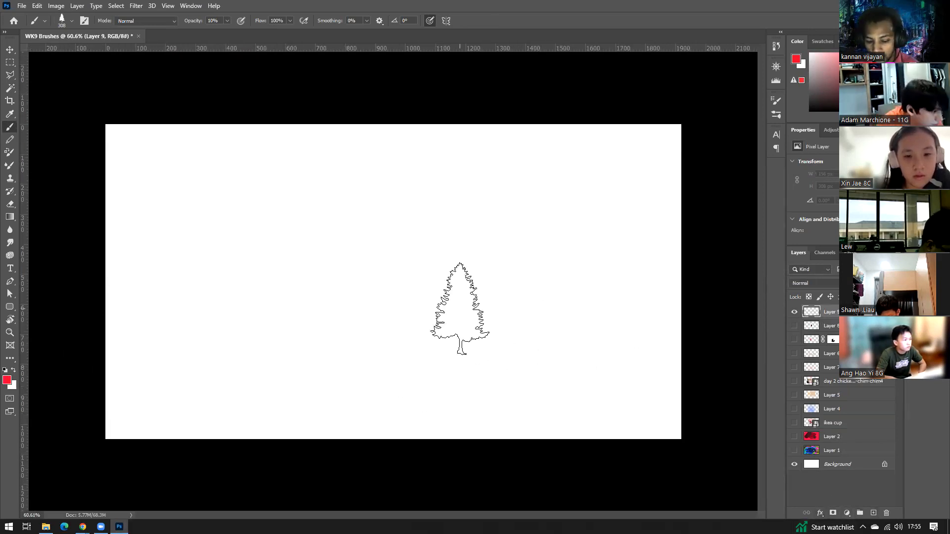
# - Enlarge the tree brush to 500 px and paint overlapping red trees across the canvas at 10% opacity, adding teal trees among them
pyautogui.press(']')
pyautogui.press(']')
pyautogui.press(']')
pyautogui.press(']')
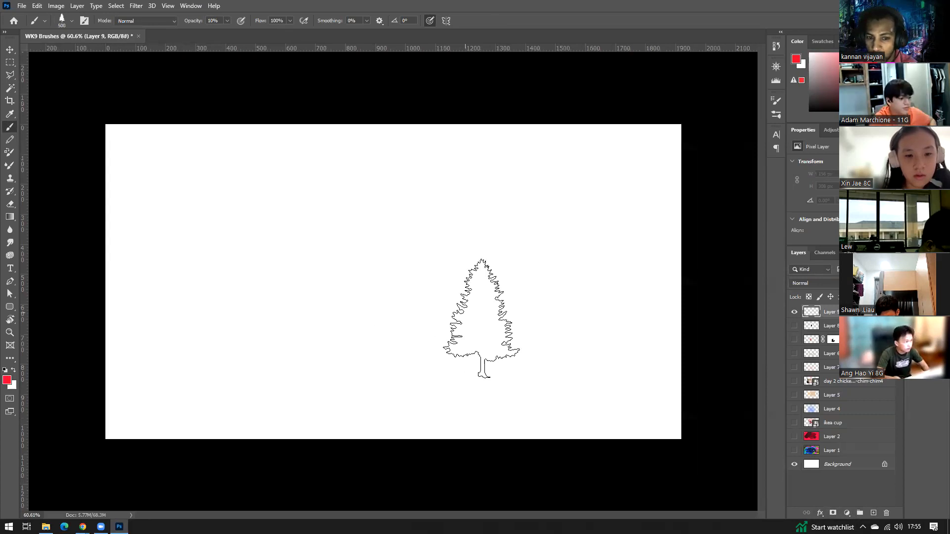
pyautogui.moveTo(635, 329)
pyautogui.mouseDown()
pyautogui.moveTo(346, 350)
pyautogui.moveTo(172, 334)
pyautogui.moveTo(125, 356)
pyautogui.moveTo(165, 383)
pyautogui.moveTo(290, 415)
pyautogui.moveTo(184, 427)
pyautogui.moveTo(102, 421)
pyautogui.moveTo(149, 421)
pyautogui.moveTo(279, 461)
pyautogui.moveTo(504, 455)
pyautogui.moveTo(578, 427)
pyautogui.moveTo(667, 300)
pyautogui.moveTo(653, 375)
pyautogui.moveTo(671, 439)
pyautogui.moveTo(603, 432)
pyautogui.moveTo(658, 385)
pyautogui.moveTo(674, 341)
pyautogui.moveTo(667, 398)
pyautogui.moveTo(567, 423)
pyautogui.moveTo(575, 426)
pyautogui.moveTo(635, 309)
pyautogui.moveTo(612, 308)
pyautogui.moveTo(566, 333)
pyautogui.moveTo(646, 282)
pyautogui.moveTo(661, 255)
pyautogui.moveTo(657, 235)
pyautogui.moveTo(650, 327)
pyautogui.moveTo(585, 401)
pyautogui.moveTo(464, 415)
pyautogui.moveTo(458, 427)
pyautogui.moveTo(542, 418)
pyautogui.moveTo(560, 401)
pyautogui.moveTo(639, 405)
pyautogui.moveTo(662, 413)
pyautogui.moveTo(659, 422)
pyautogui.moveTo(394, 463)
pyautogui.moveTo(40, 419)
pyautogui.moveTo(116, 373)
pyautogui.moveTo(128, 327)
pyautogui.moveTo(122, 279)
pyautogui.moveTo(134, 345)
pyautogui.moveTo(255, 379)
pyautogui.moveTo(260, 347)
pyautogui.moveTo(341, 401)
pyautogui.moveTo(423, 427)
pyautogui.moveTo(345, 416)
pyautogui.moveTo(241, 347)
pyautogui.moveTo(183, 336)
pyautogui.moveTo(159, 317)
pyautogui.moveTo(410, 430)
pyautogui.moveTo(477, 420)
pyautogui.mouseUp()
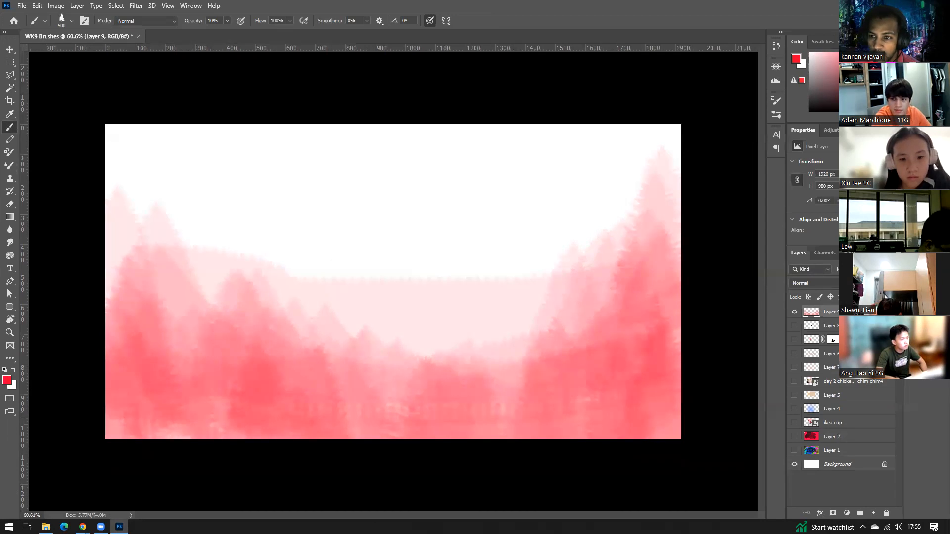
pyautogui.moveTo(615, 291)
pyautogui.mouseDown()
pyautogui.moveTo(625, 334)
pyautogui.moveTo(558, 384)
pyautogui.mouseUp()
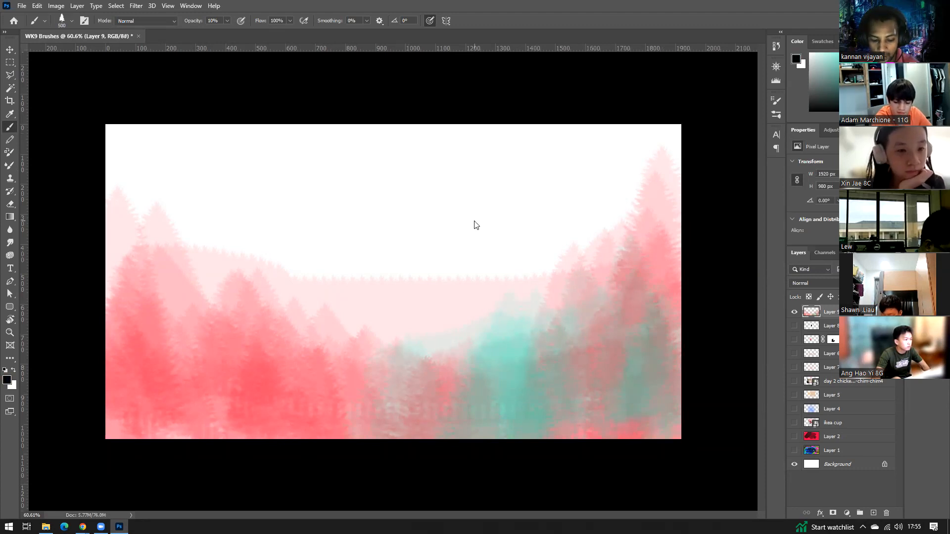
# - Paint black foreground trees at 60% brush opacity along the canvas's lower edge and both sides, enlarging the brush up to 1200 px
pyautogui.press('6')
pyautogui.click(568, 325)
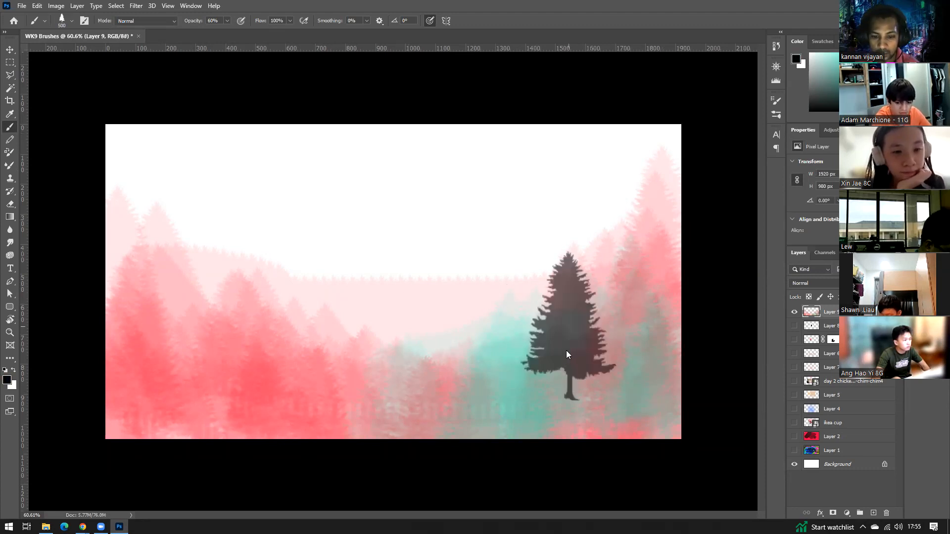
pyautogui.click(561, 400)
pyautogui.moveTo(444, 418)
pyautogui.mouseDown()
pyautogui.moveTo(678, 406)
pyautogui.moveTo(685, 333)
pyautogui.moveTo(633, 413)
pyautogui.moveTo(525, 428)
pyautogui.mouseUp()
pyautogui.moveTo(208, 388)
pyautogui.mouseDown()
pyautogui.moveTo(148, 376)
pyautogui.moveTo(106, 325)
pyautogui.moveTo(141, 404)
pyautogui.moveTo(204, 444)
pyautogui.moveTo(253, 453)
pyautogui.moveTo(277, 436)
pyautogui.mouseUp()
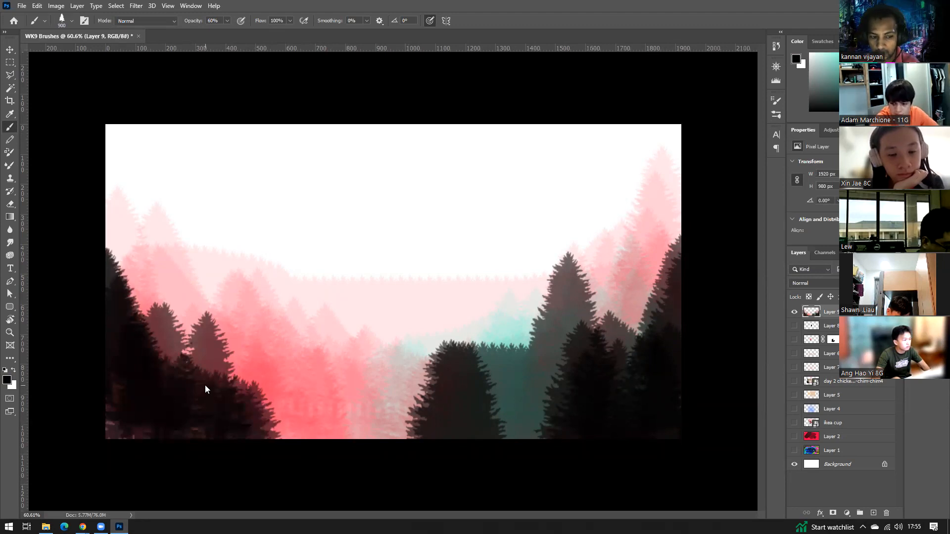
pyautogui.moveTo(130, 264)
pyautogui.mouseDown()
pyautogui.moveTo(139, 314)
pyautogui.moveTo(133, 349)
pyautogui.moveTo(113, 333)
pyautogui.moveTo(155, 418)
pyautogui.moveTo(187, 431)
pyautogui.mouseUp()
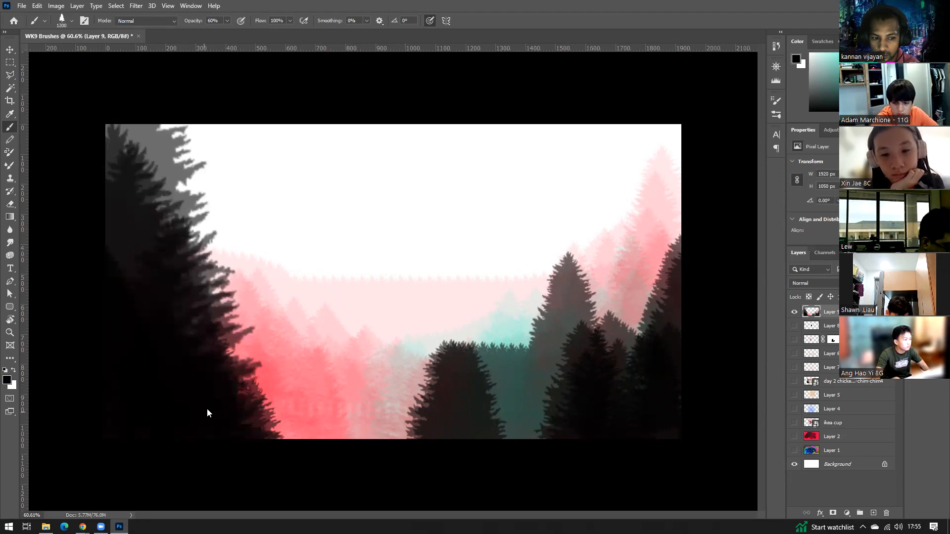
# - Reduce the tree brush to 200 px and fill the valley floor and right slope with smaller black trees
pyautogui.moveTo(240, 401)
pyautogui.mouseDown()
pyautogui.moveTo(264, 427)
pyautogui.moveTo(314, 428)
pyautogui.moveTo(368, 457)
pyautogui.mouseUp()
pyautogui.press('[')
pyautogui.moveTo(433, 451)
pyautogui.mouseDown()
pyautogui.moveTo(513, 431)
pyautogui.moveTo(517, 414)
pyautogui.moveTo(499, 434)
pyautogui.moveTo(575, 416)
pyautogui.mouseUp()
pyautogui.moveTo(611, 370)
pyautogui.mouseDown()
pyautogui.moveTo(546, 351)
pyautogui.moveTo(529, 367)
pyautogui.moveTo(504, 357)
pyautogui.moveTo(496, 382)
pyautogui.moveTo(614, 314)
pyautogui.moveTo(626, 336)
pyautogui.moveTo(636, 328)
pyautogui.moveTo(664, 344)
pyautogui.mouseUp()
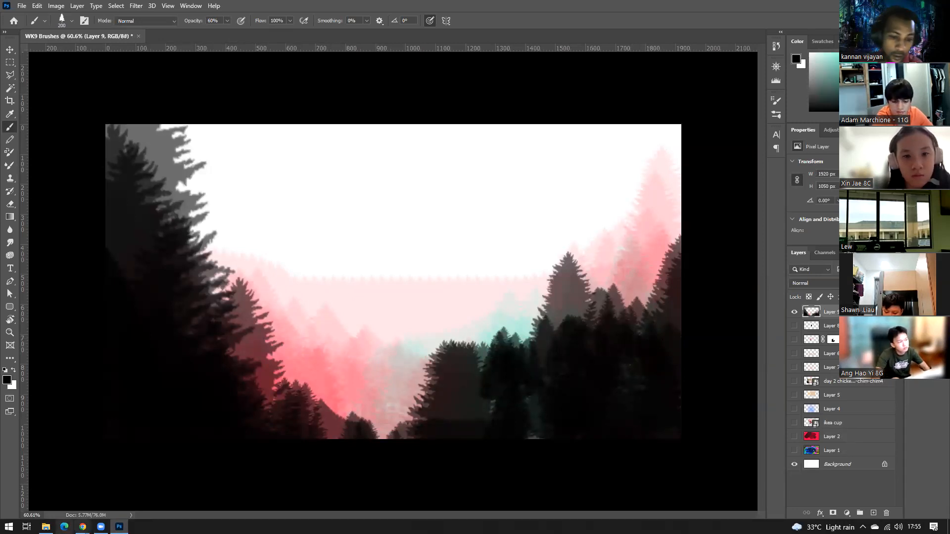
# - Switch to the browser's leaf image results, open the coconut leaf's related images, and copy the green palm leaf isolated on white
pyautogui.moveTo(82, 526)
pyautogui.click(74, 509)
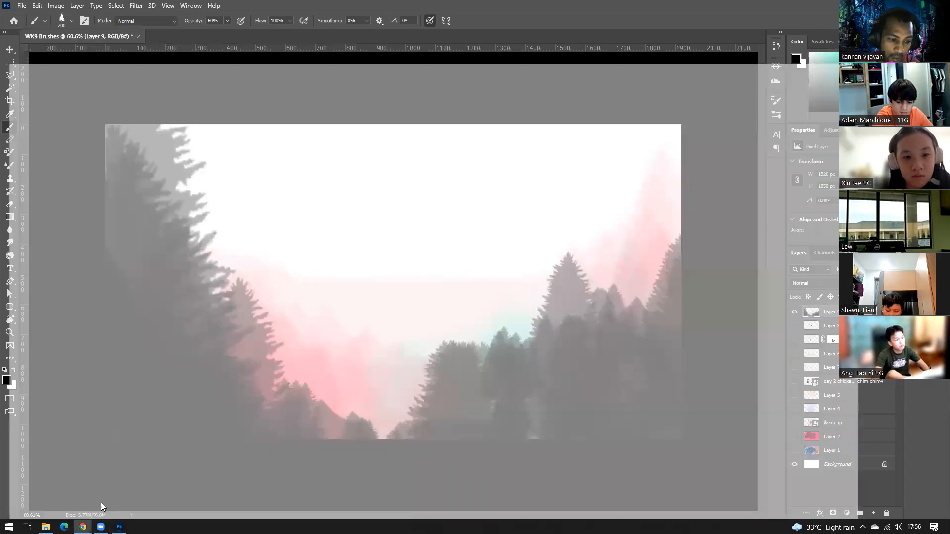
pyautogui.click(284, 3)
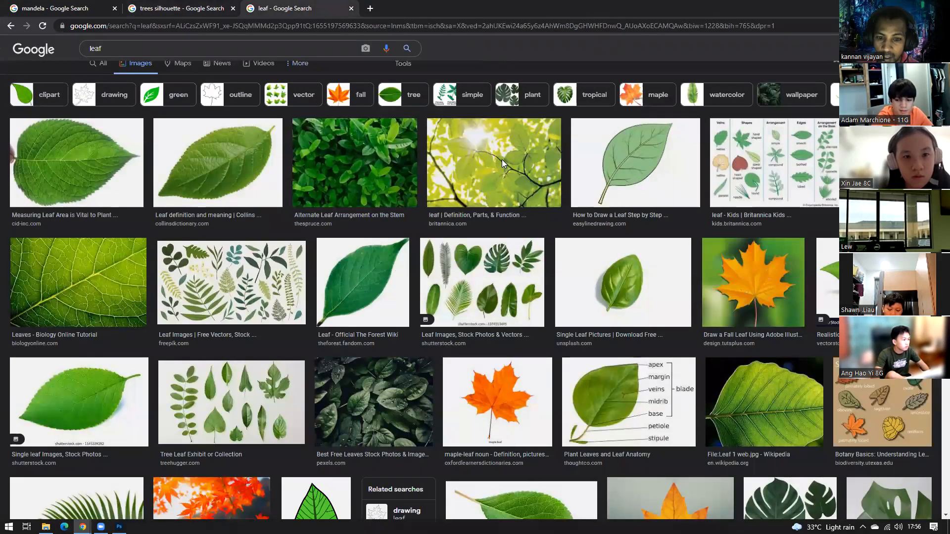
pyautogui.scroll(-5, 662, 277)
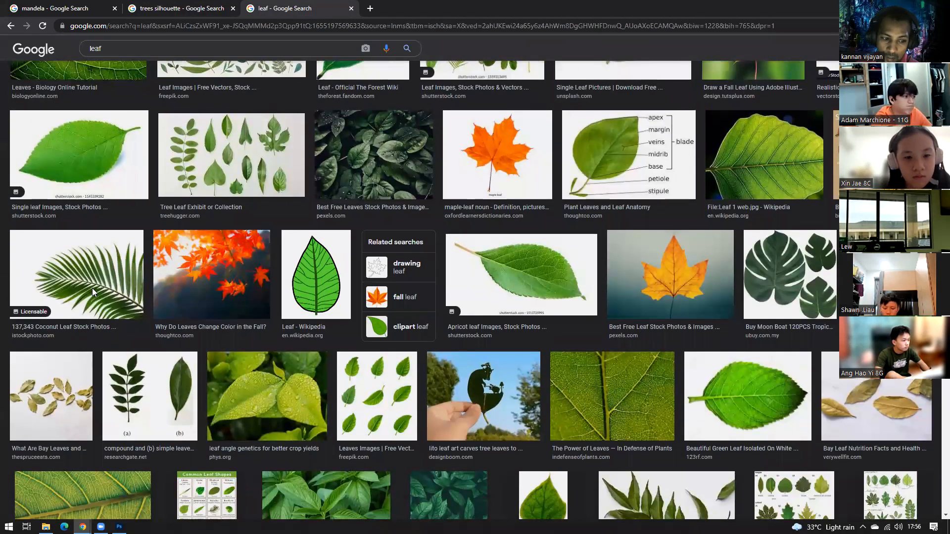
pyautogui.click(92, 288)
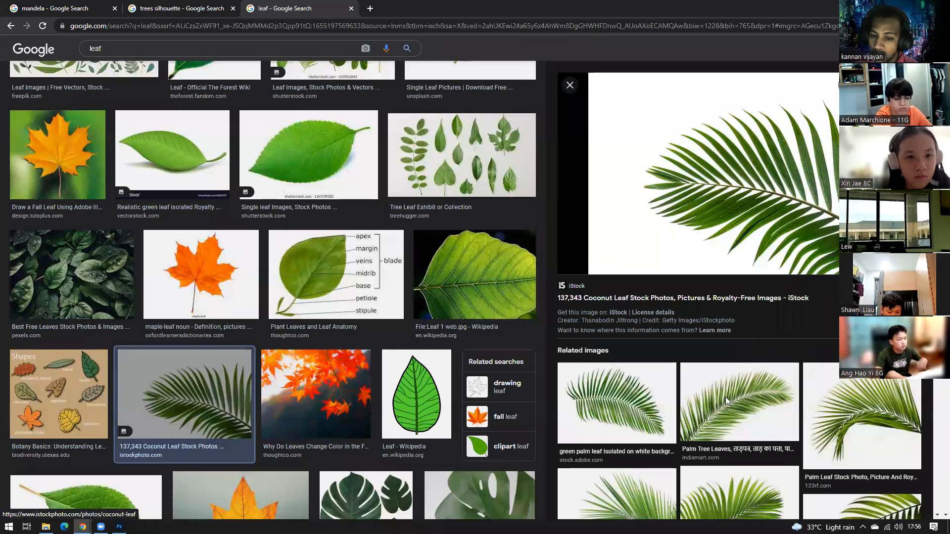
pyautogui.click(631, 414)
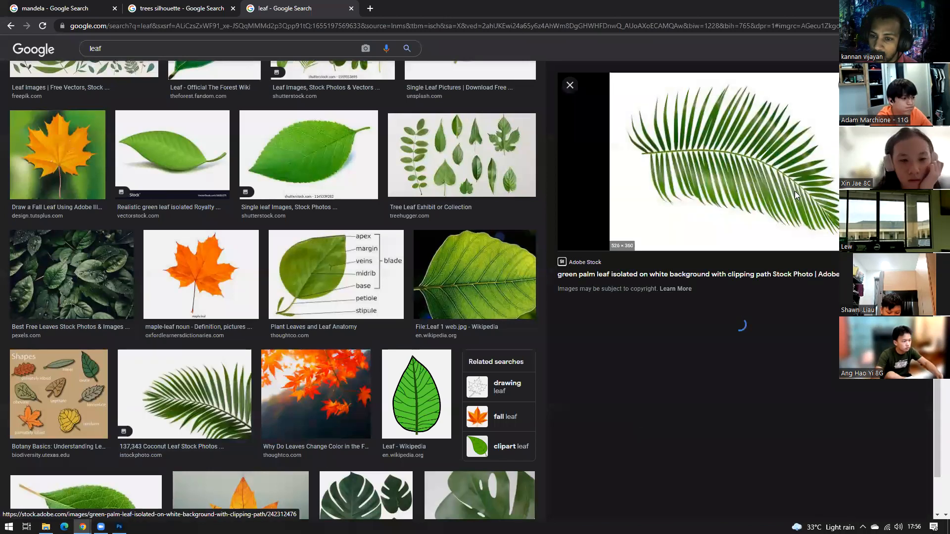
pyautogui.click(738, 376)
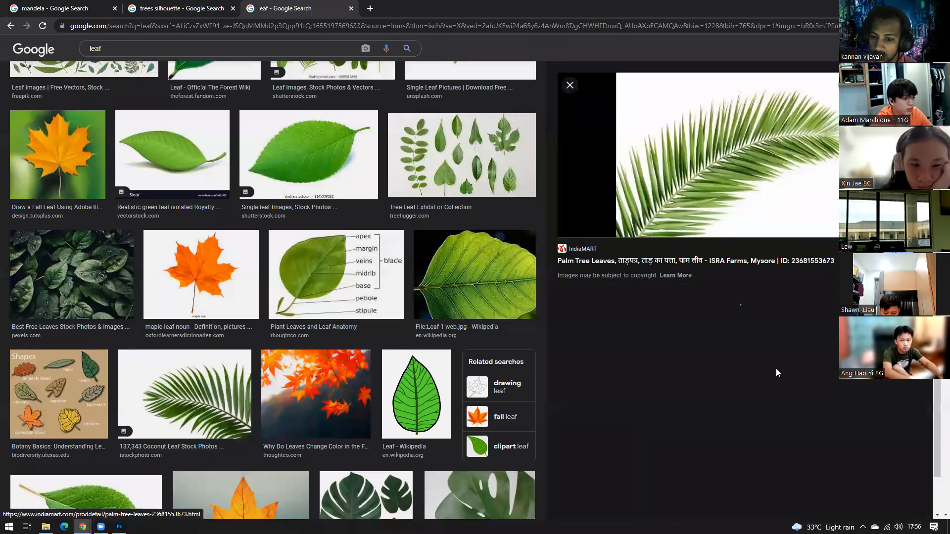
pyautogui.click(636, 350)
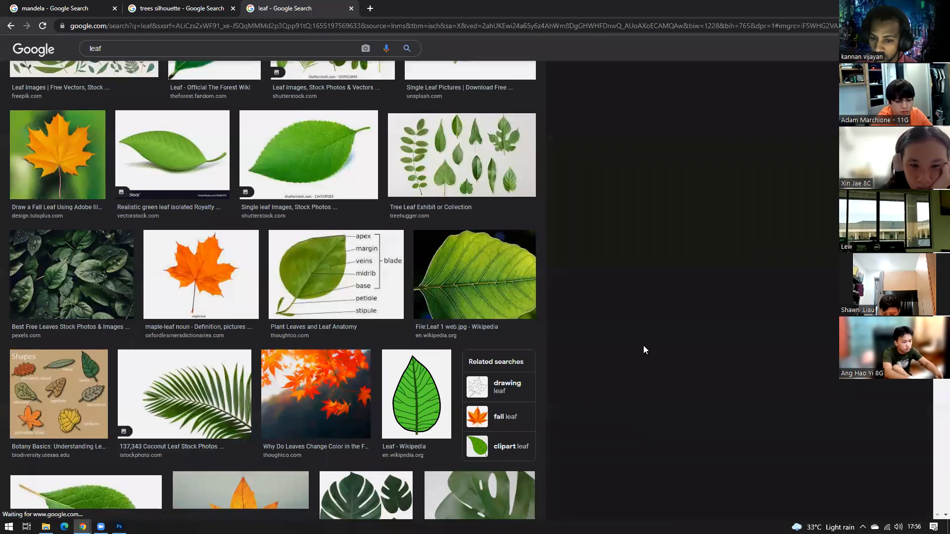
pyautogui.rightClick(741, 177)
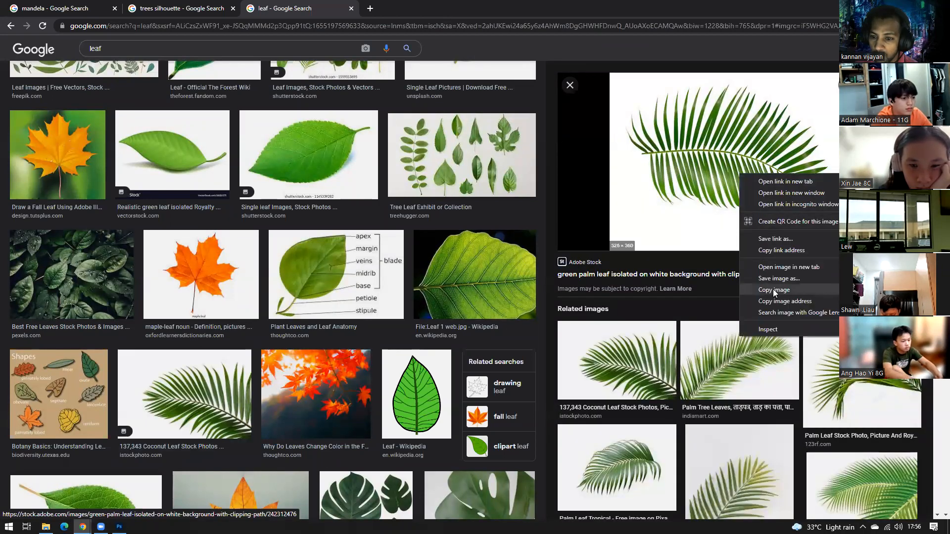
pyautogui.click(775, 290)
# - Switch back to Photoshop, paste the palm leaf as a new layer, and hide the painted forest layer beneath it
pyautogui.hotkey('alt', 'Tab')
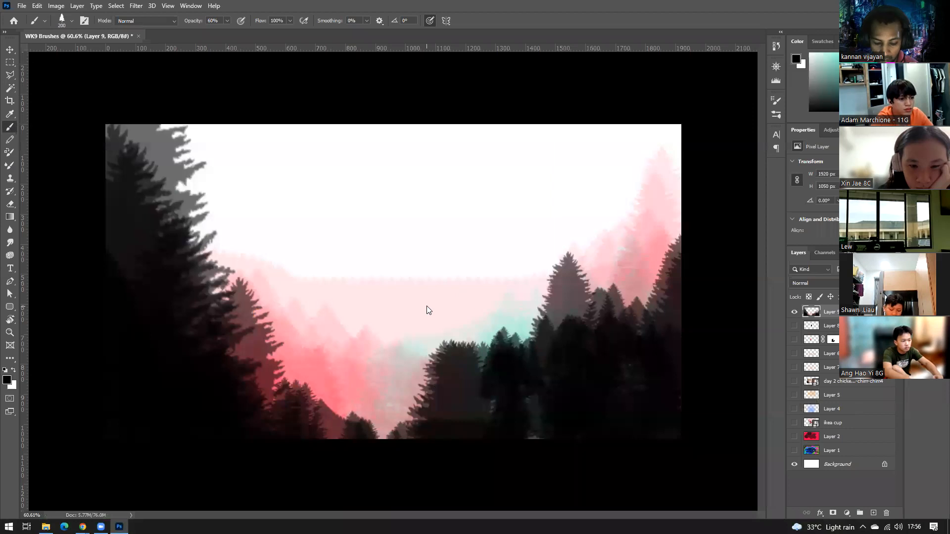
pyautogui.hotkey('ctrl', 'v')
pyautogui.press('w')
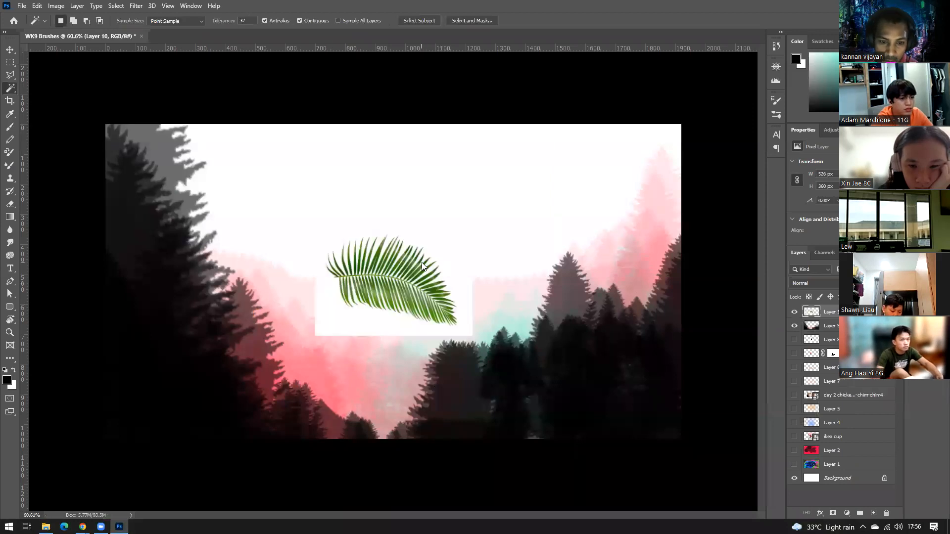
pyautogui.click(459, 263)
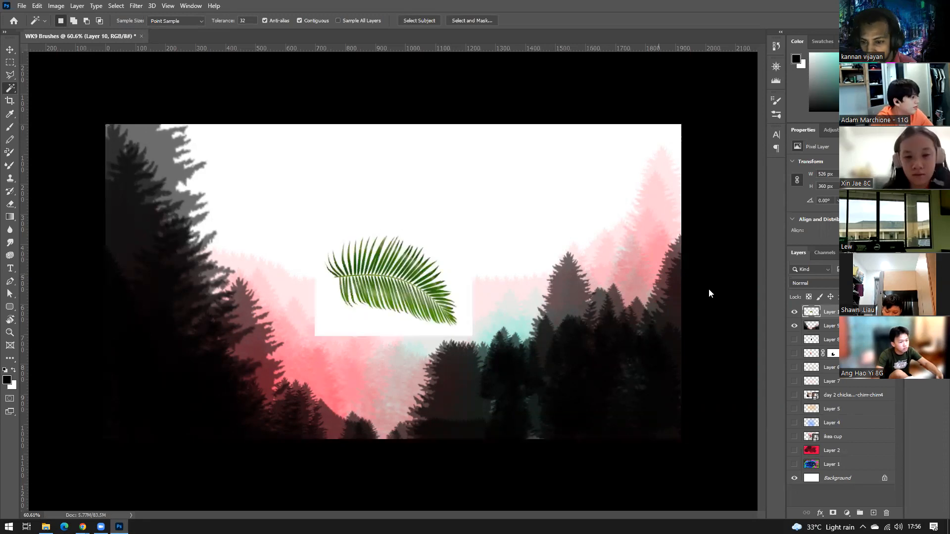
pyautogui.click(795, 326)
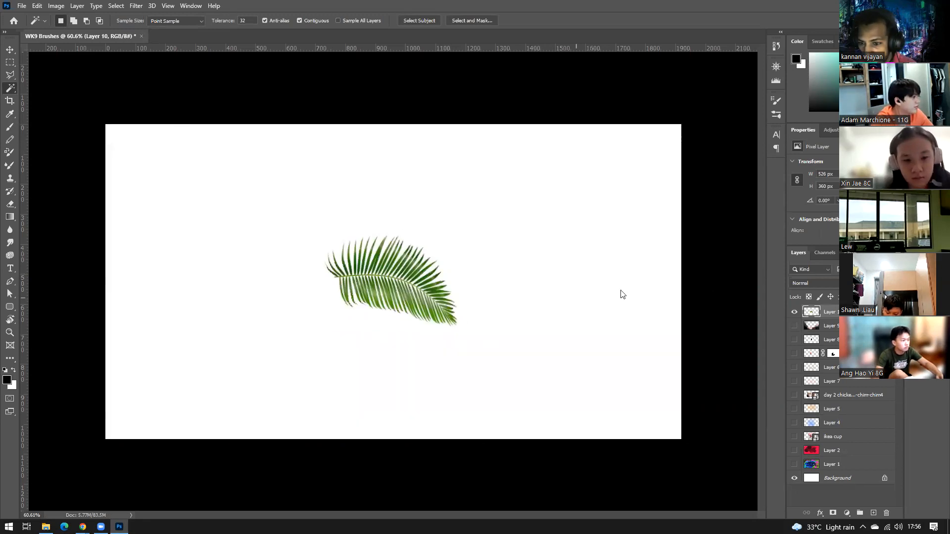
# - Load the Blue channel as a selection and inspect its outline around the palm leaf
pyautogui.click(826, 253)
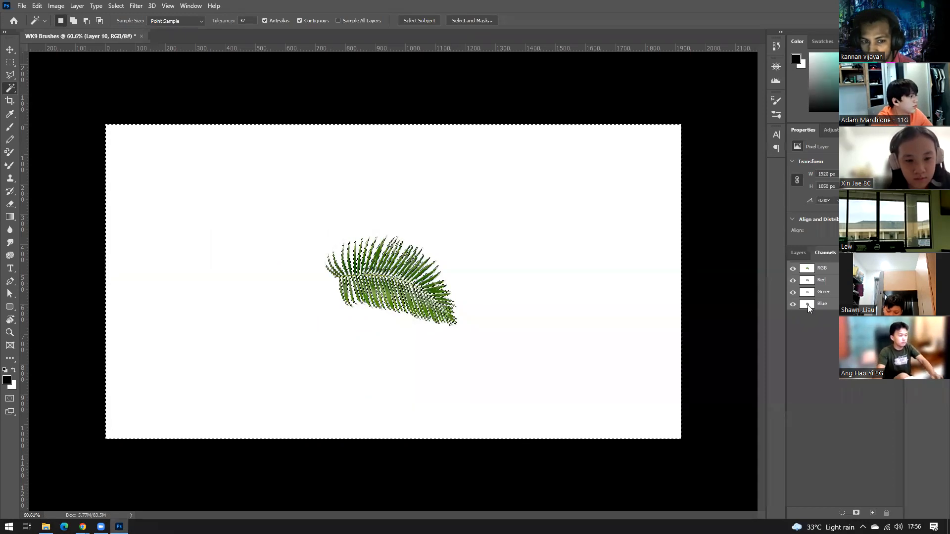
pyautogui.scroll(3, 436, 320)
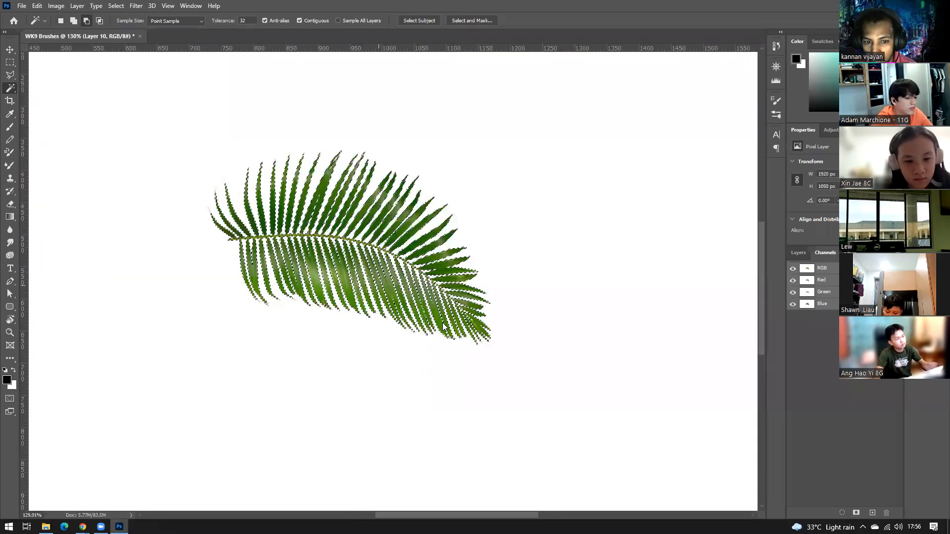
pyautogui.scroll(1, 443, 326)
pyautogui.scroll(-3, 448, 329)
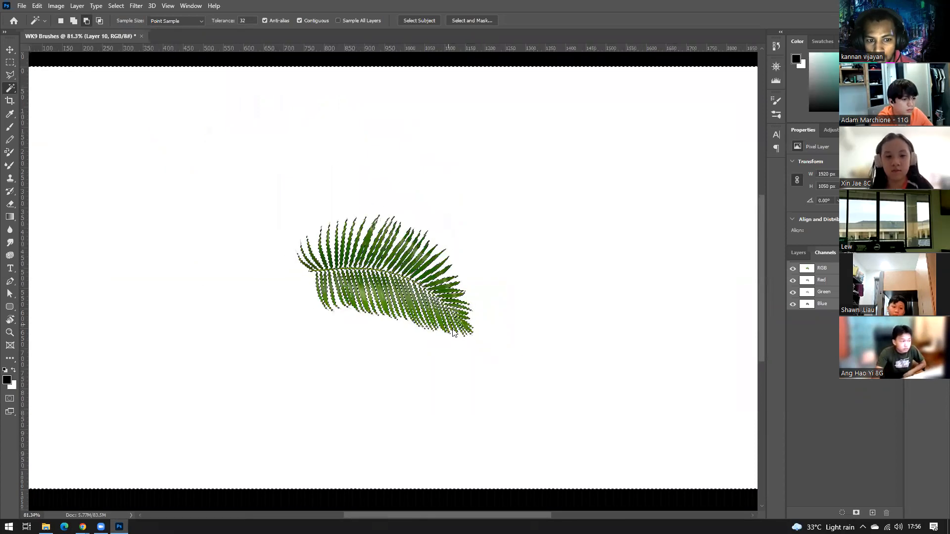
pyautogui.scroll(-2, 454, 319)
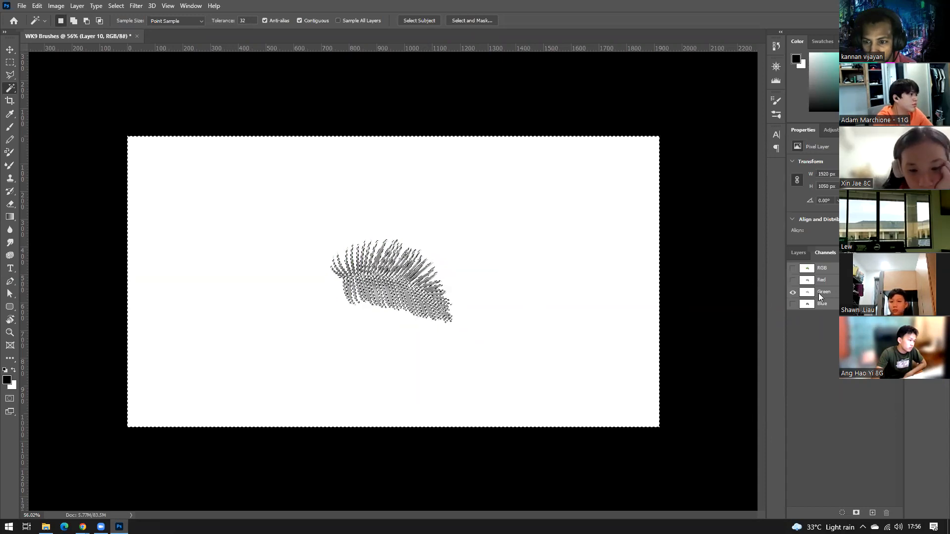
# - Display only the Blue channel and invert the selection so it covers the palm leaf instead of the white background
pyautogui.click(792, 303)
pyautogui.click(793, 292)
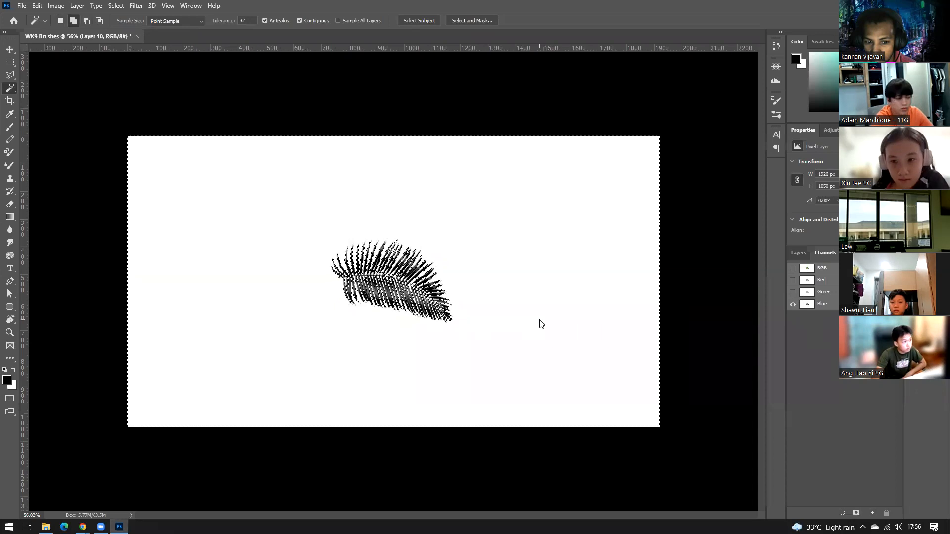
pyautogui.press('shift')
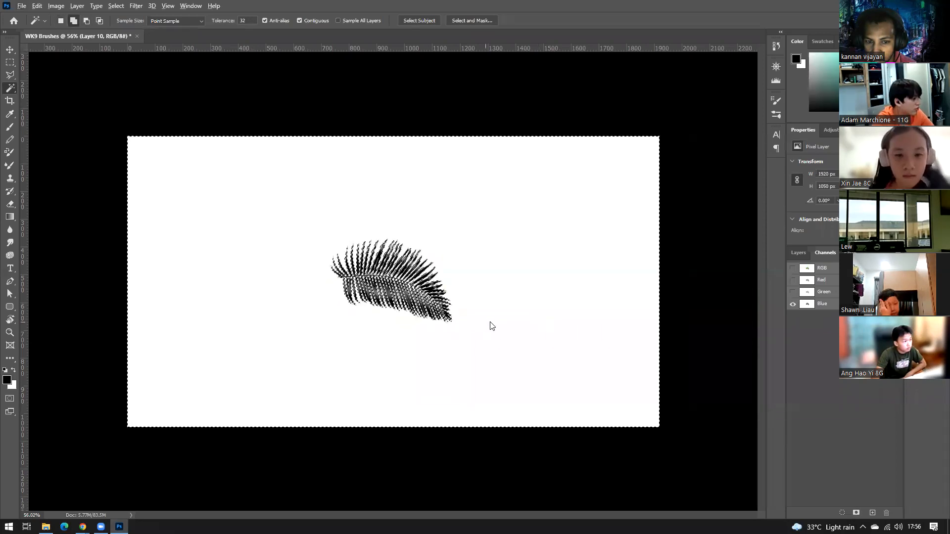
pyautogui.hotkey('ctrl', 'shift', 'i')
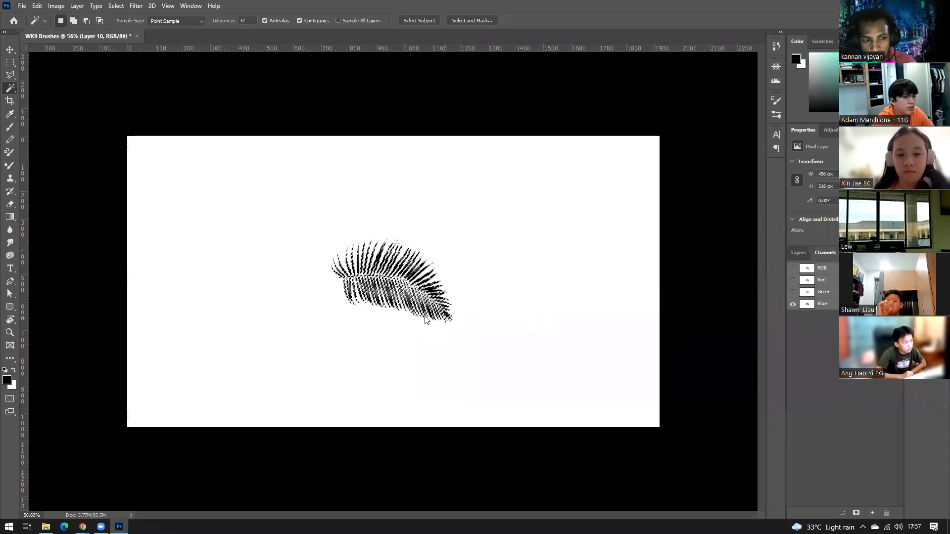
pyautogui.scroll(5, 422, 293)
pyautogui.scroll(-4, 559, 315)
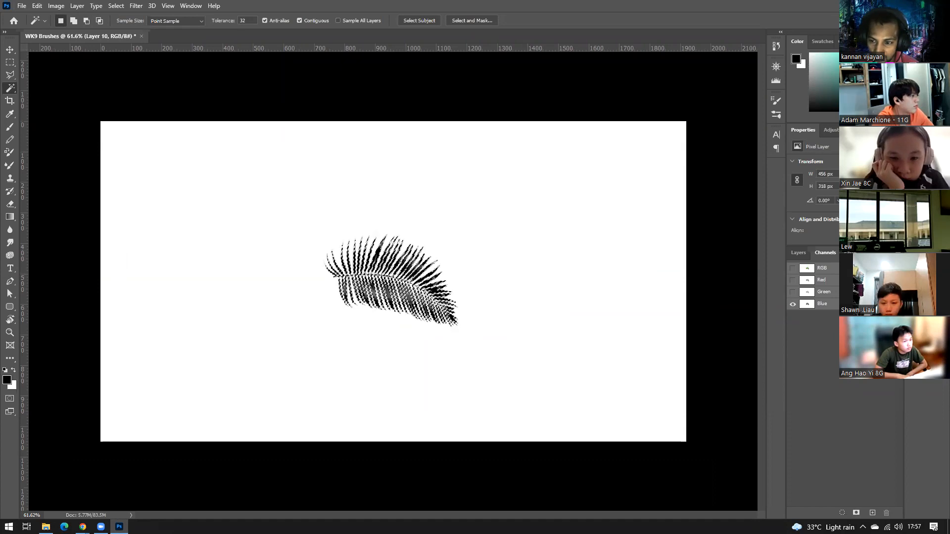
# - Return to the layers and define a new brush preset from the selected palm leaf
pyautogui.click(799, 254)
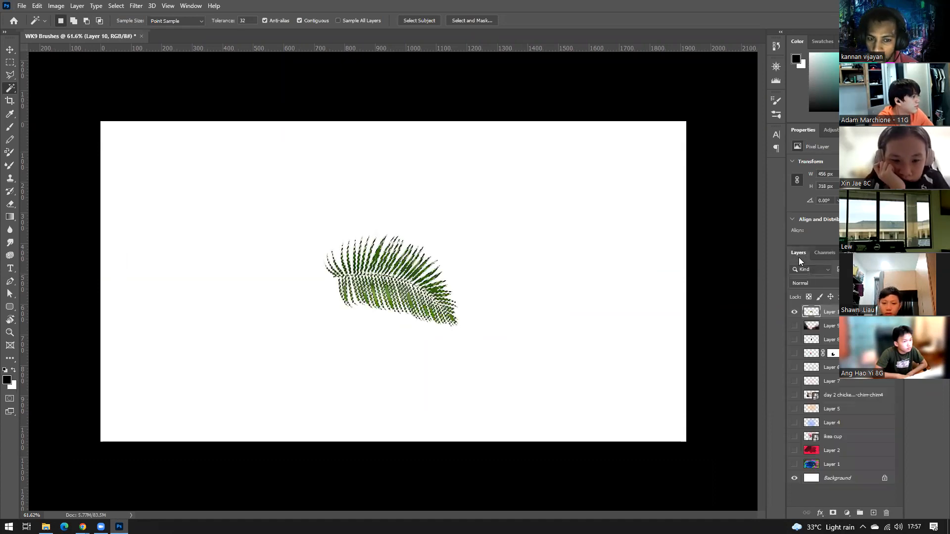
pyautogui.click(53, 6)
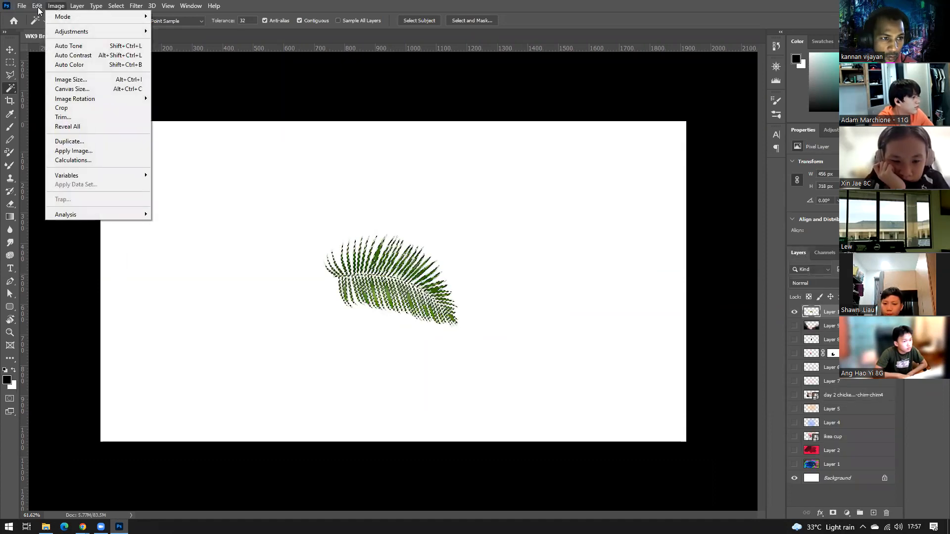
pyautogui.click(97, 266)
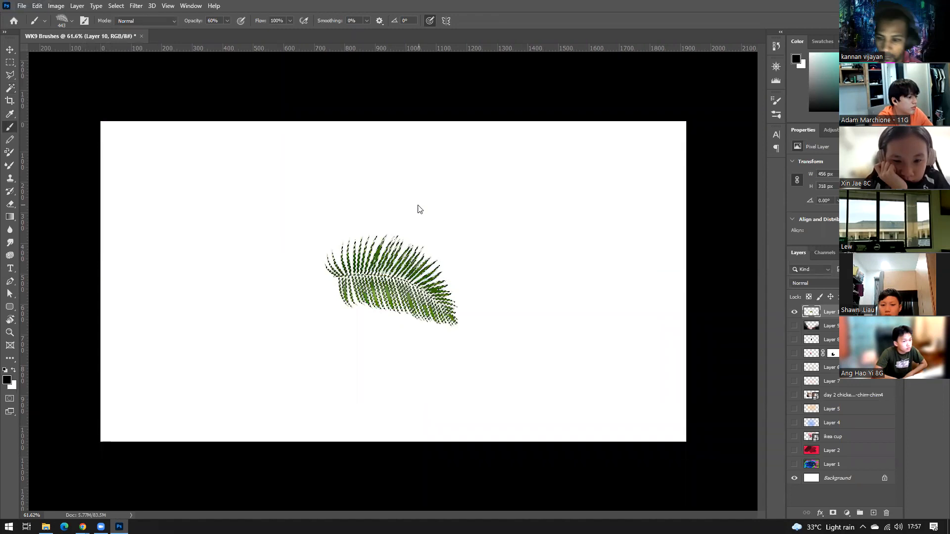
# - Hide the pasted leaf layer, show and activate the painted forest layer, and clear the selection
pyautogui.click(795, 312)
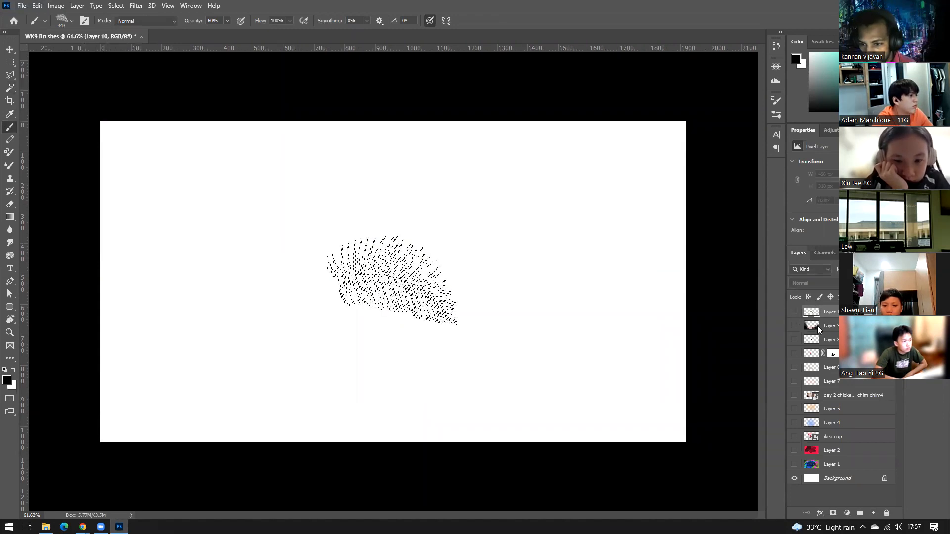
pyautogui.click(811, 326)
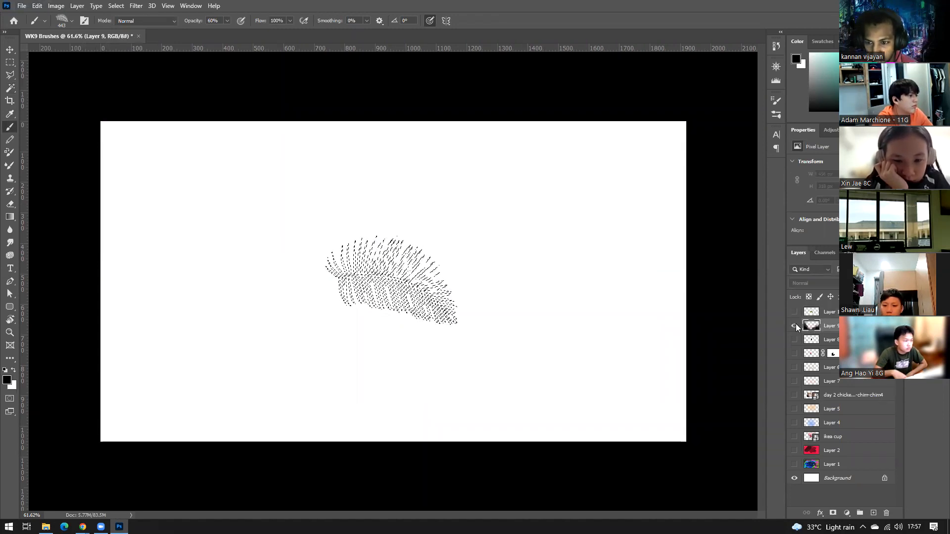
pyautogui.click(794, 326)
pyautogui.hotkey('ctrl', 'd')
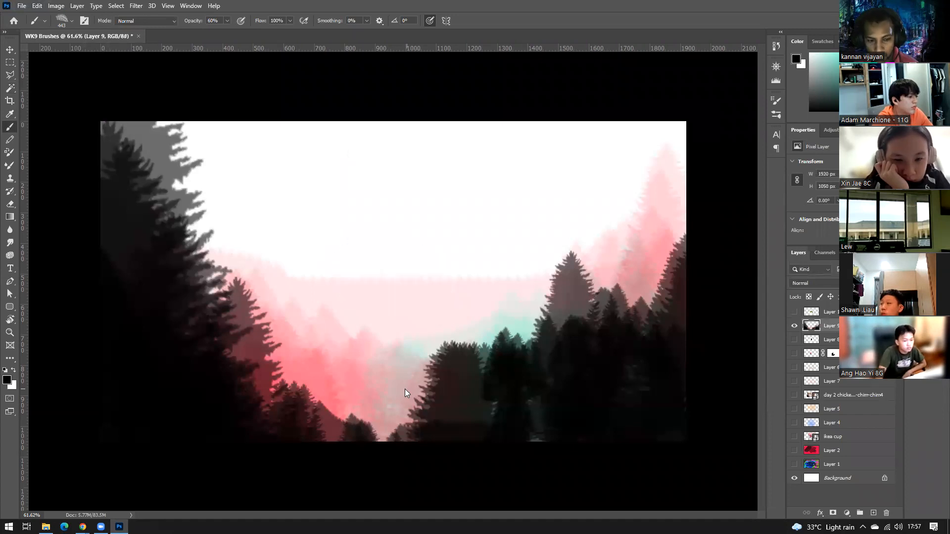
# - Paint dark green palm leaves over the left slope and valley, and bright teal ones along the canvas's left edge and lower right corner
pyautogui.click(836, 99)
pyautogui.moveTo(253, 353)
pyautogui.mouseDown()
pyautogui.moveTo(276, 411)
pyautogui.moveTo(369, 391)
pyautogui.moveTo(331, 421)
pyautogui.moveTo(160, 407)
pyautogui.moveTo(124, 243)
pyautogui.moveTo(135, 294)
pyautogui.moveTo(128, 356)
pyautogui.moveTo(149, 365)
pyautogui.moveTo(130, 420)
pyautogui.mouseUp()
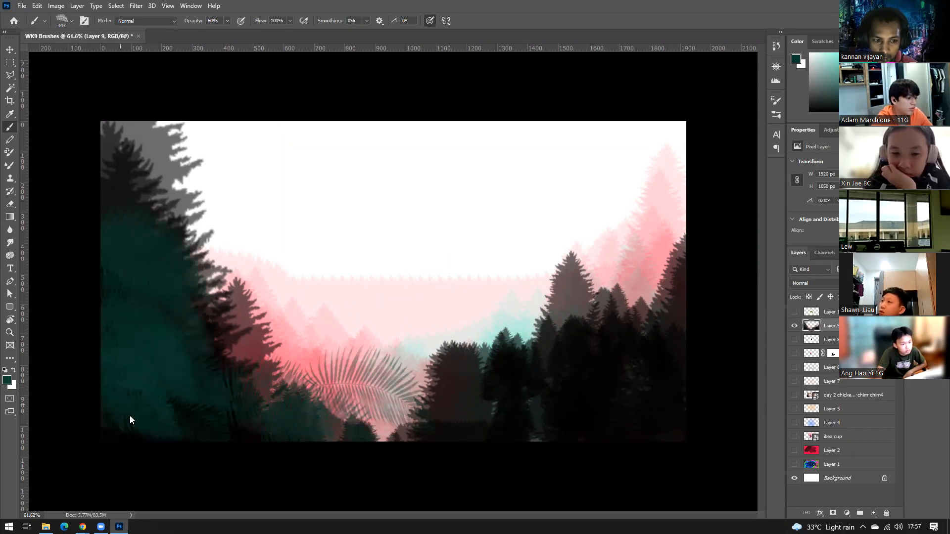
pyautogui.click(837, 74)
pyautogui.moveTo(81, 367)
pyautogui.mouseDown()
pyautogui.moveTo(136, 402)
pyautogui.moveTo(239, 418)
pyautogui.moveTo(252, 441)
pyautogui.moveTo(113, 447)
pyautogui.moveTo(135, 377)
pyautogui.moveTo(105, 289)
pyautogui.mouseUp()
pyautogui.moveTo(101, 221); pyautogui.dragTo(122, 195)
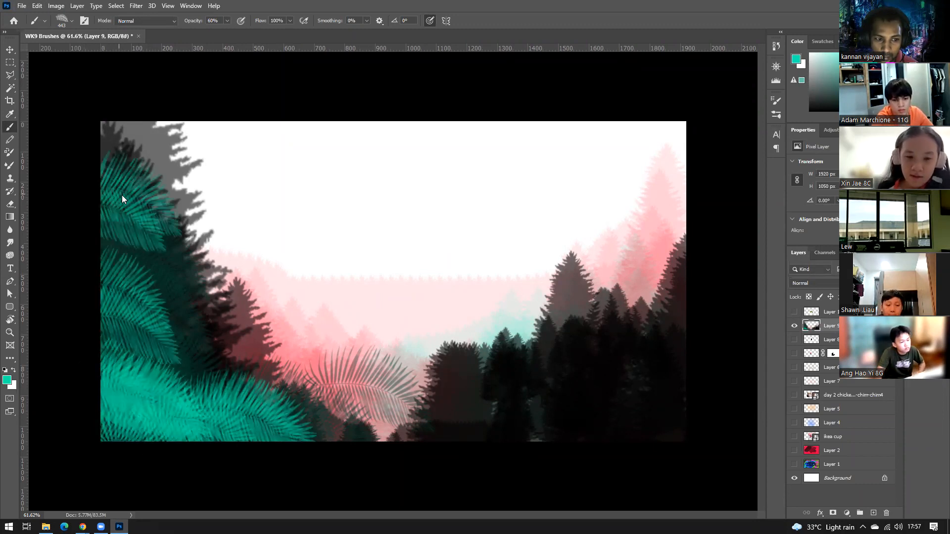
pyautogui.moveTo(530, 451); pyautogui.dragTo(677, 452)
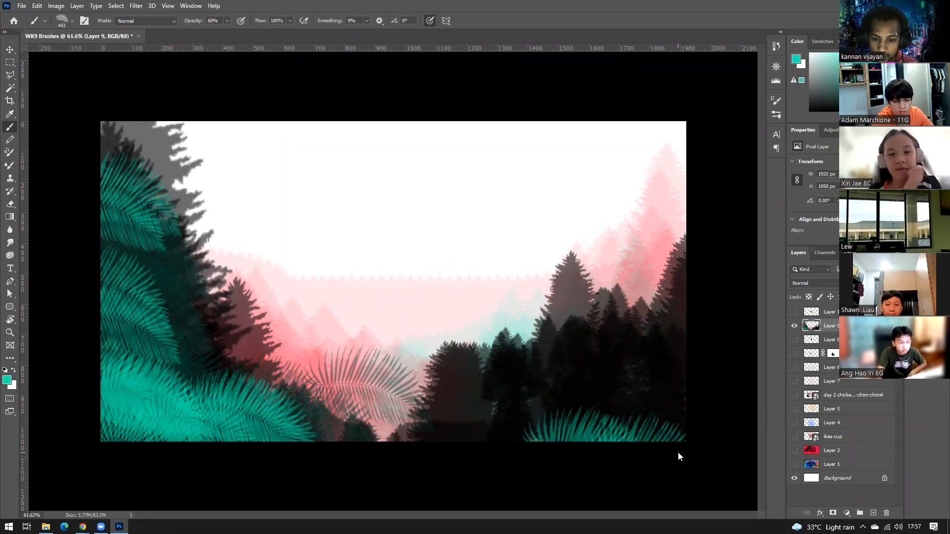
pyautogui.moveTo(700, 420); pyautogui.dragTo(655, 484)
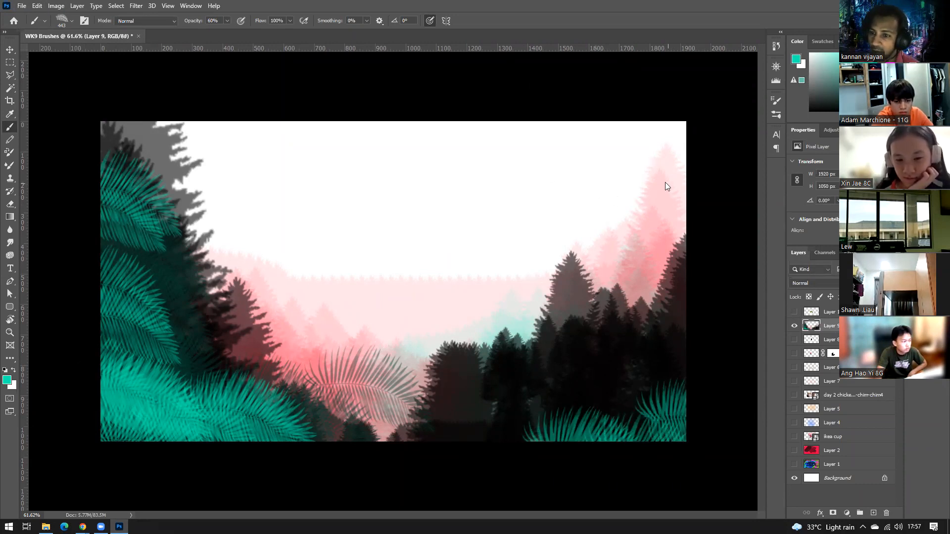
# - Set the leaf brush's angle to 106° and paint upright teal leaves along the canvas's lower right edge
pyautogui.click(778, 101)
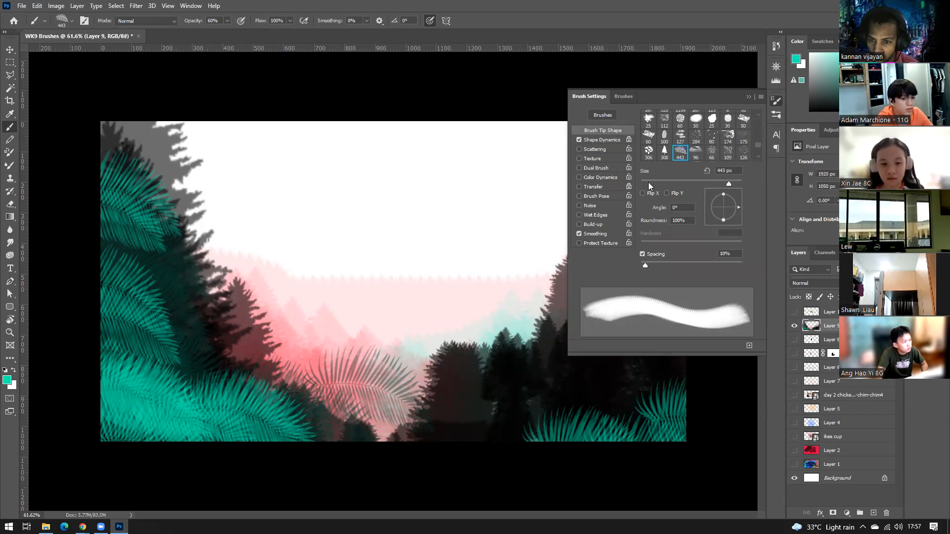
pyautogui.moveTo(723, 198)
pyautogui.mouseDown()
pyautogui.moveTo(706, 206)
pyautogui.moveTo(716, 184)
pyautogui.moveTo(737, 204)
pyautogui.moveTo(719, 192)
pyautogui.mouseUp()
pyautogui.click(515, 409)
pyautogui.click(588, 427)
pyautogui.click(602, 434)
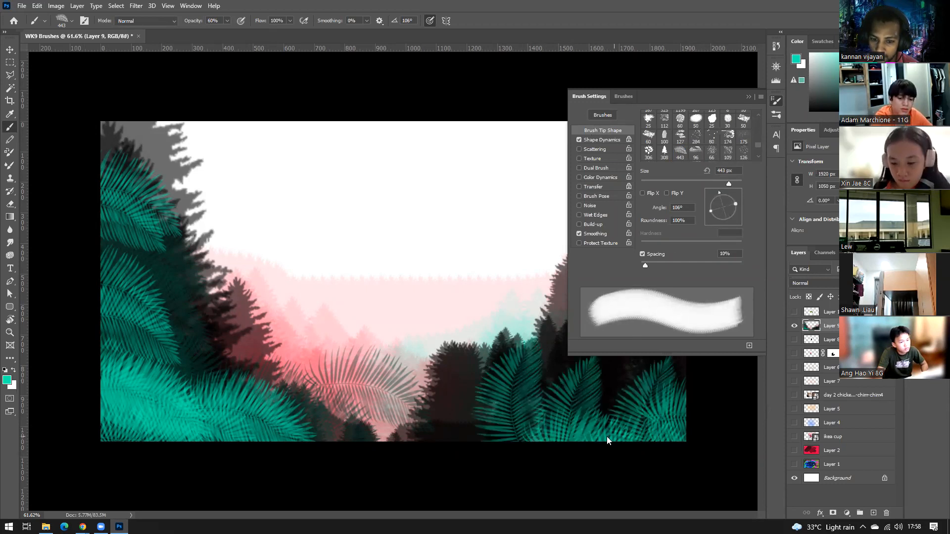
pyautogui.click(607, 436)
pyautogui.click(549, 445)
pyautogui.click(495, 458)
# - Add more teal palm leaves at the 106° angle across the canvas's lower left foreground
pyautogui.click(261, 447)
pyautogui.click(144, 443)
pyautogui.click(154, 405)
pyautogui.click(158, 387)
pyautogui.click(186, 389)
pyautogui.click(205, 408)
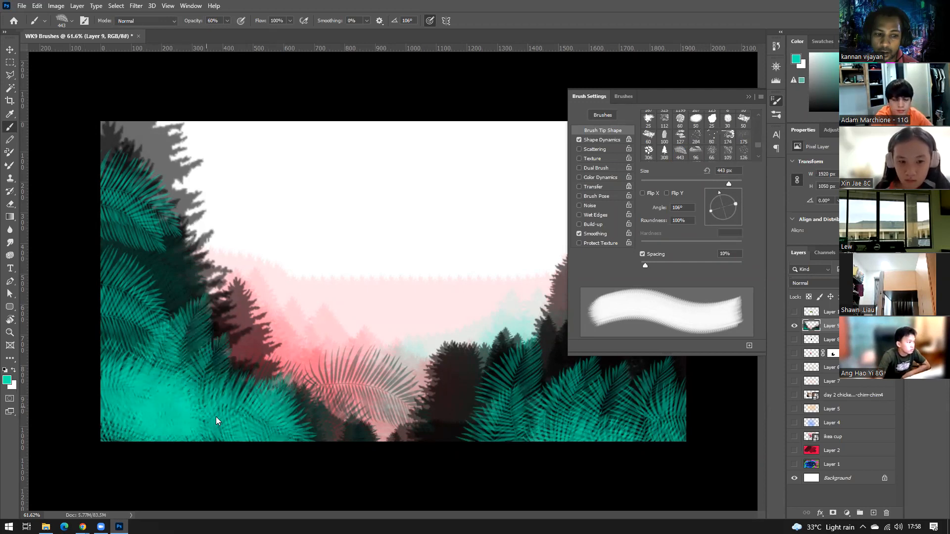
pyautogui.click(240, 429)
pyautogui.click(231, 430)
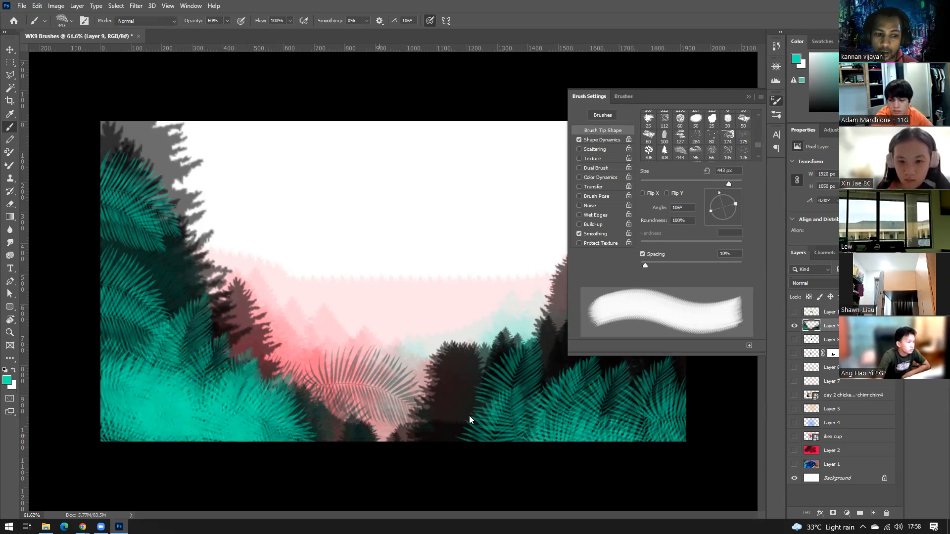
# - Collapse the brush settings and paint further teal leaves up the canvas's right edge and along the bottom right of centre
pyautogui.click(748, 98)
pyautogui.click(670, 378)
pyautogui.click(666, 396)
pyautogui.click(658, 435)
pyautogui.click(466, 496)
pyautogui.click(501, 488)
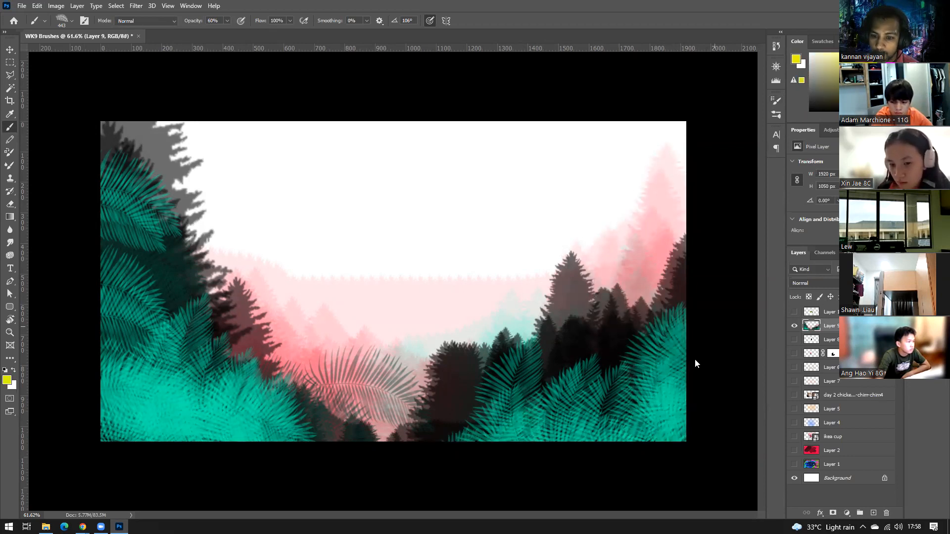
# - Paint yellow palm leaves over the teal foliage in the canvas's lower right and lower left foreground
pyautogui.click(673, 396)
pyautogui.click(653, 433)
pyautogui.click(594, 426)
pyautogui.click(646, 443)
pyautogui.moveTo(140, 453)
pyautogui.mouseDown()
pyautogui.moveTo(149, 424)
pyautogui.moveTo(249, 482)
pyautogui.mouseUp()
# - Reset the foreground colour to black and paint dark palm leaves over the lower left foliage
pyautogui.press('d')
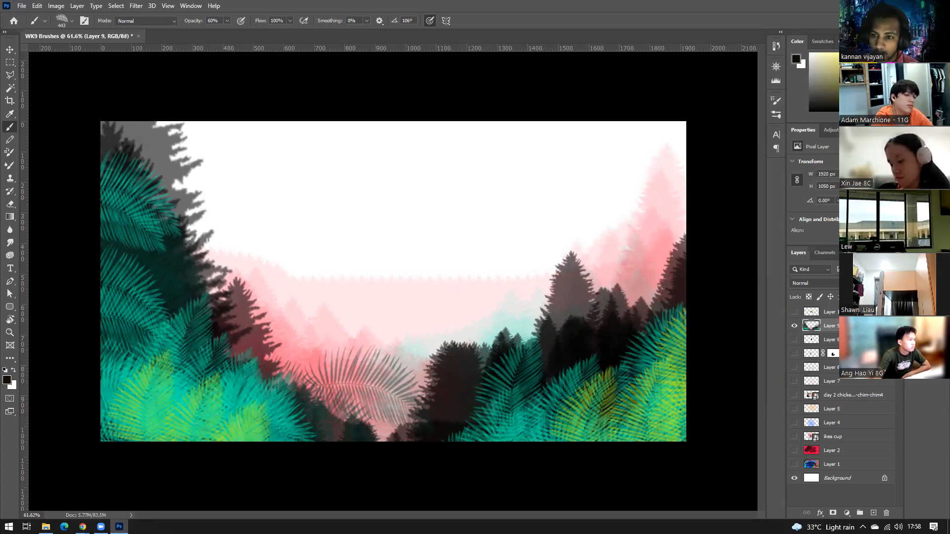
pyautogui.moveTo(96, 413)
pyautogui.mouseDown()
pyautogui.moveTo(134, 400)
pyautogui.moveTo(214, 447)
pyautogui.mouseUp()
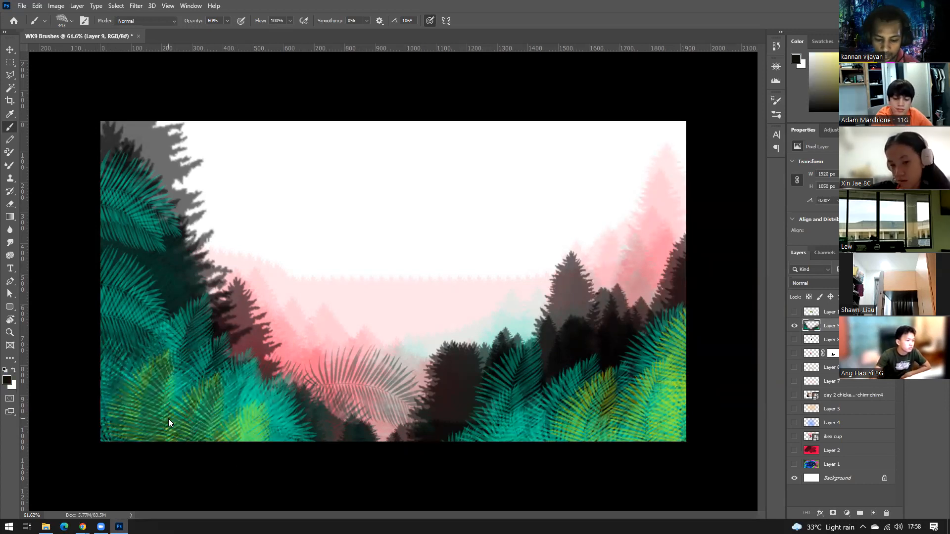
pyautogui.moveTo(166, 418); pyautogui.dragTo(257, 438)
pyautogui.moveTo(121, 433)
pyautogui.mouseDown()
pyautogui.moveTo(102, 388)
pyautogui.moveTo(117, 321)
pyautogui.mouseUp()
# - Set the brush opacity to 100% and cover the lower left foliage with dark teal palm leaves
pyautogui.click(852, 104)
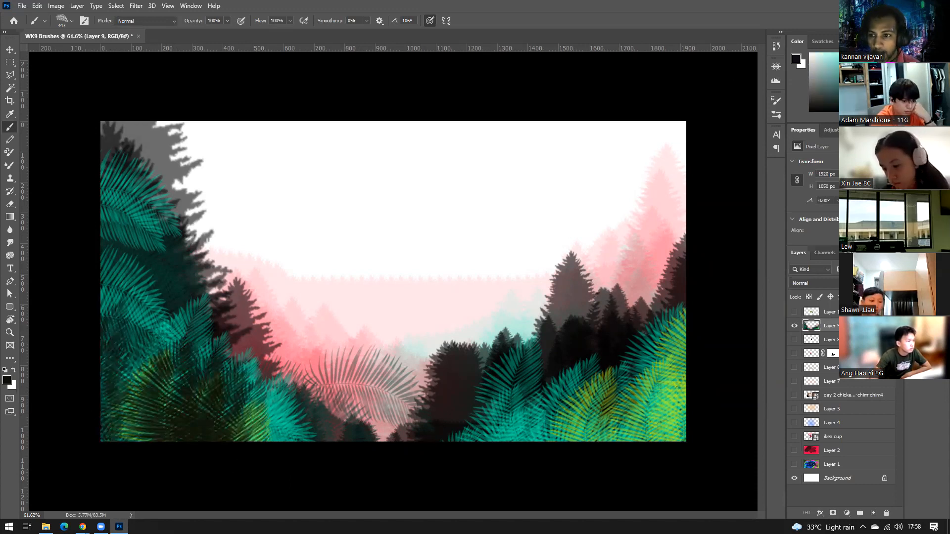
pyautogui.click(852, 86)
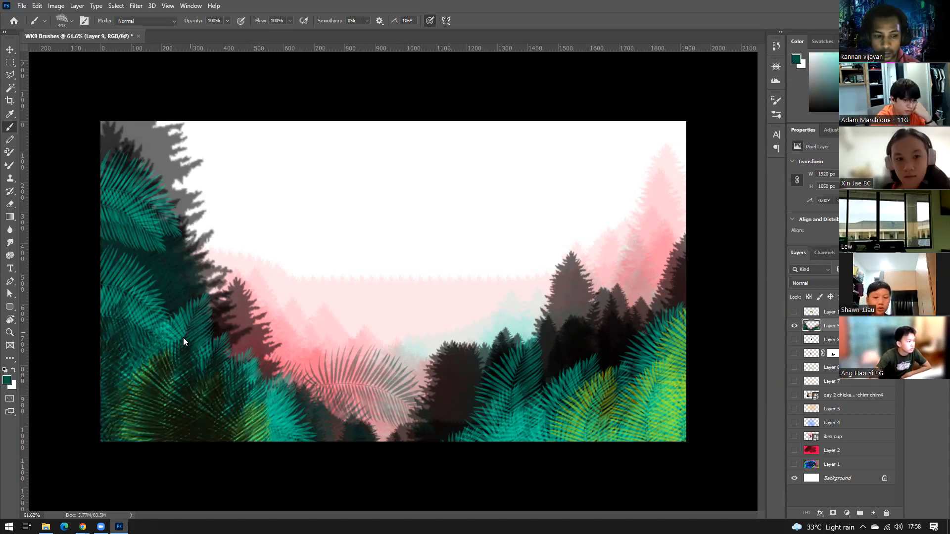
pyautogui.moveTo(129, 410)
pyautogui.mouseDown()
pyautogui.moveTo(249, 442)
pyautogui.moveTo(267, 396)
pyautogui.mouseUp()
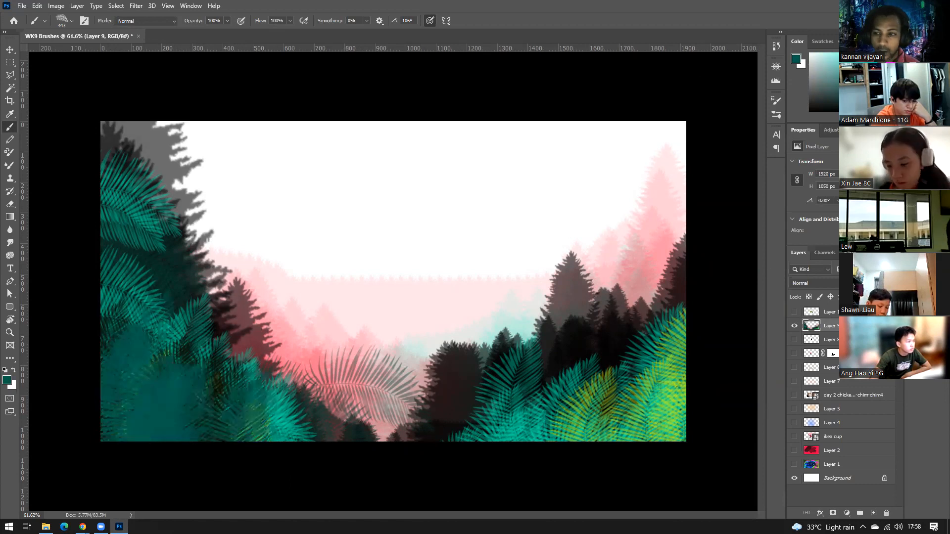
# - Stamp individual bright teal palm leaves over the dark base along the canvas's lower left
pyautogui.click(126, 389)
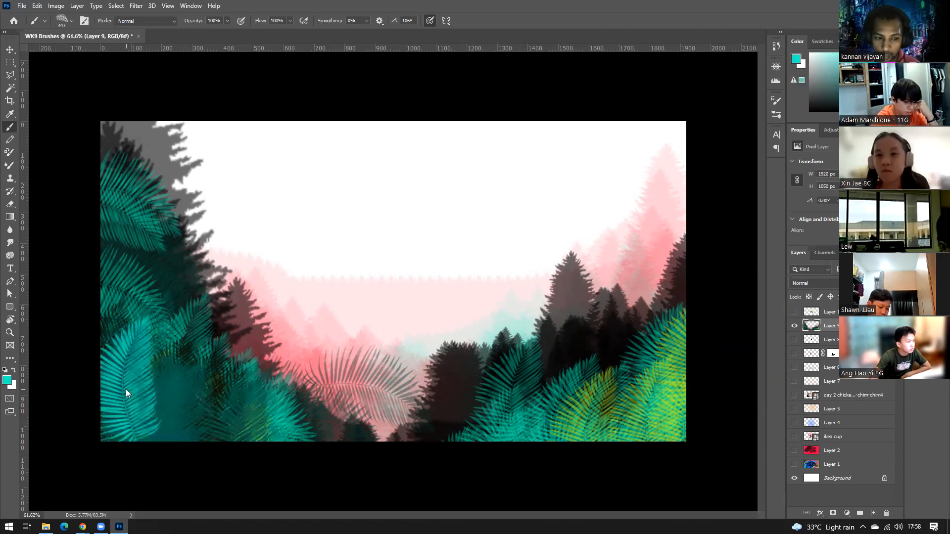
pyautogui.click(173, 445)
pyautogui.click(237, 450)
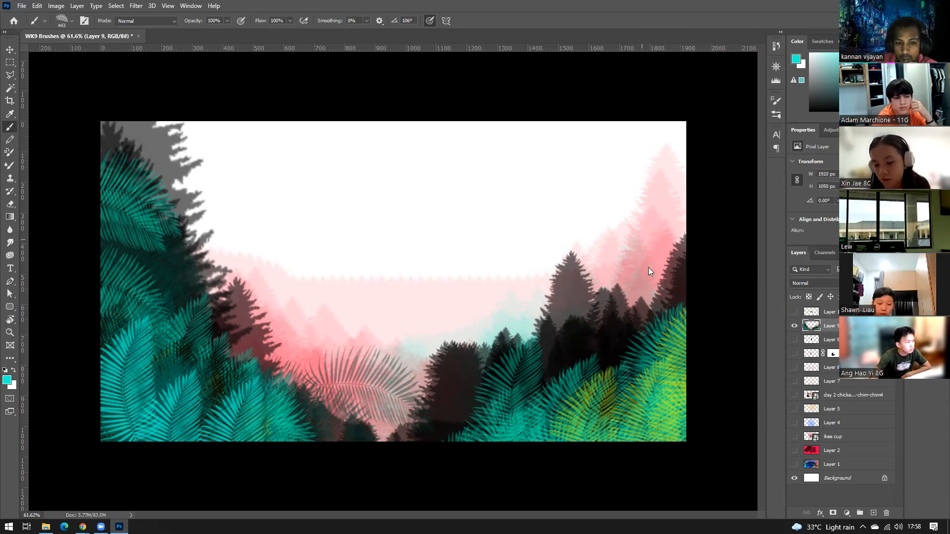
# - Start a new blank layer with the forest painting hidden, and open the brush's paint symmetry options
pyautogui.click(794, 326)
pyautogui.click(874, 513)
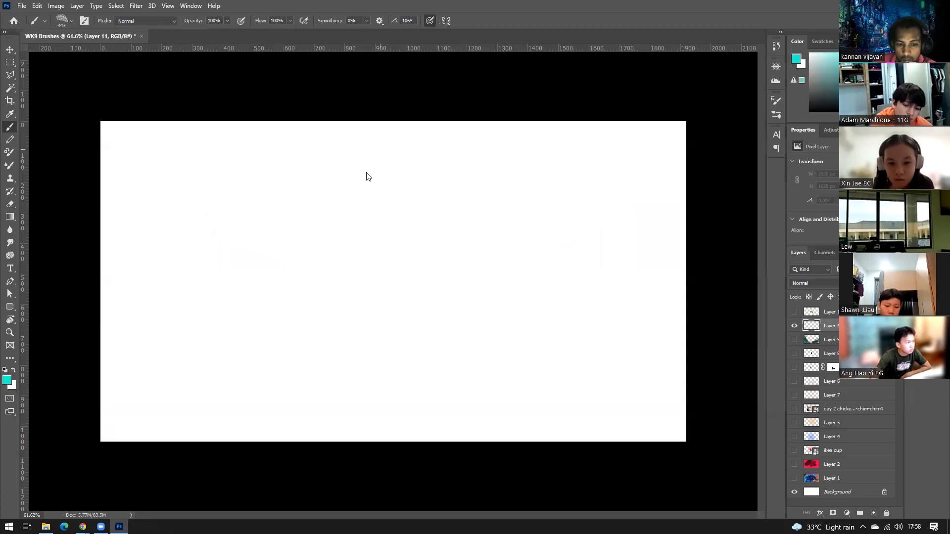
pyautogui.click(447, 20)
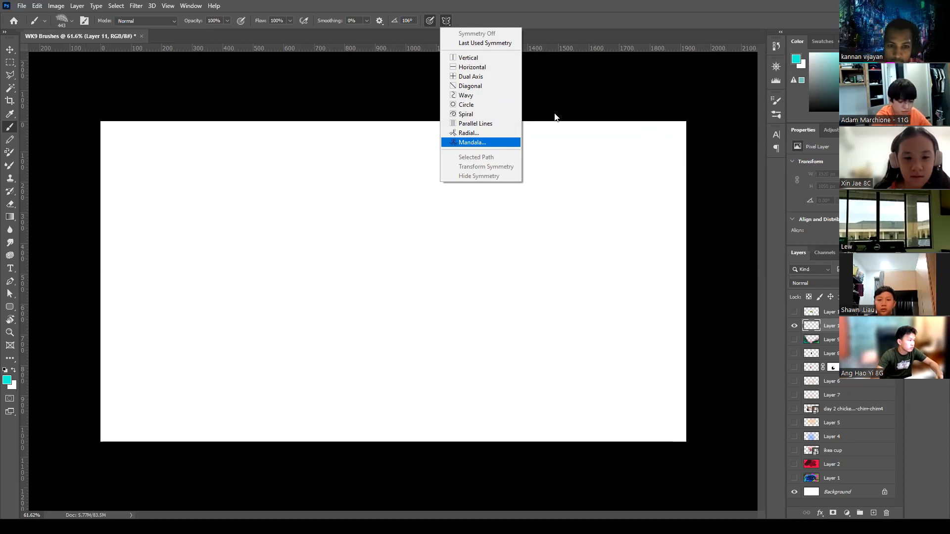
pyautogui.click(443, 21)
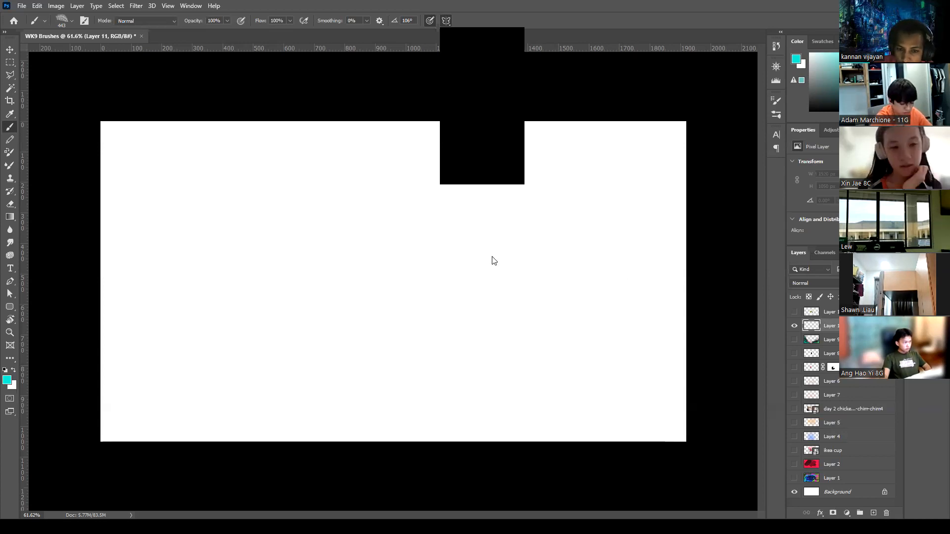
pyautogui.click(794, 325)
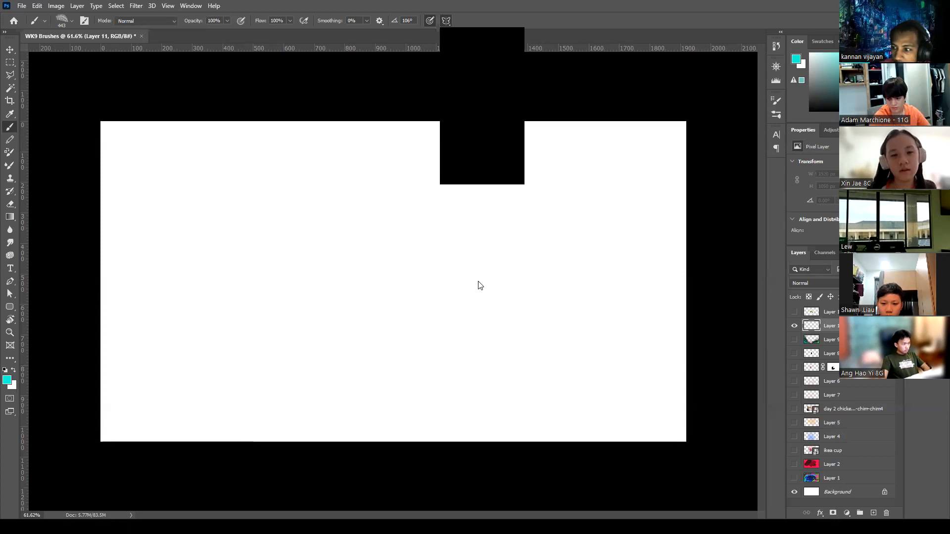
pyautogui.click(794, 326)
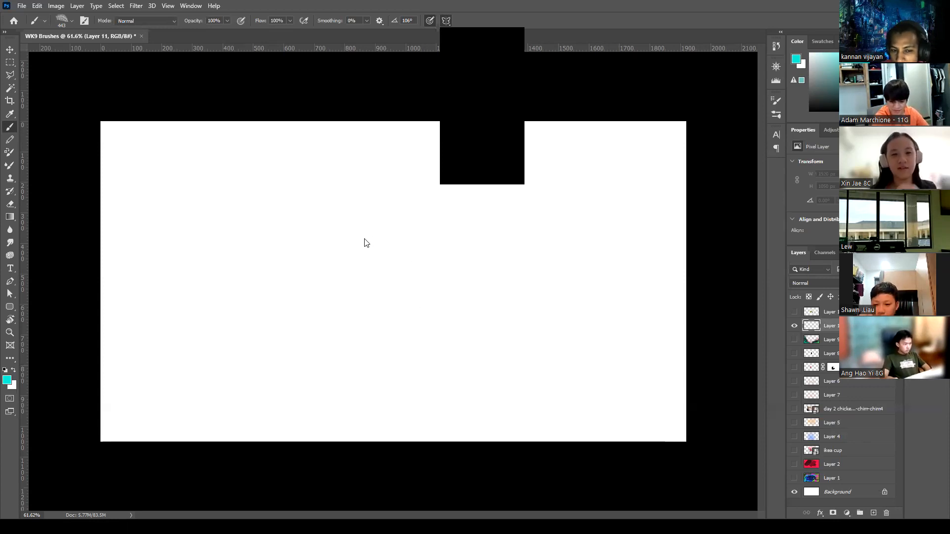
pyautogui.moveTo(431, 278)
pyautogui.mouseDown()
pyautogui.moveTo(396, 244)
pyautogui.moveTo(357, 243)
pyautogui.mouseUp()
pyautogui.moveTo(440, 244); pyautogui.dragTo(405, 250)
pyautogui.click(438, 248)
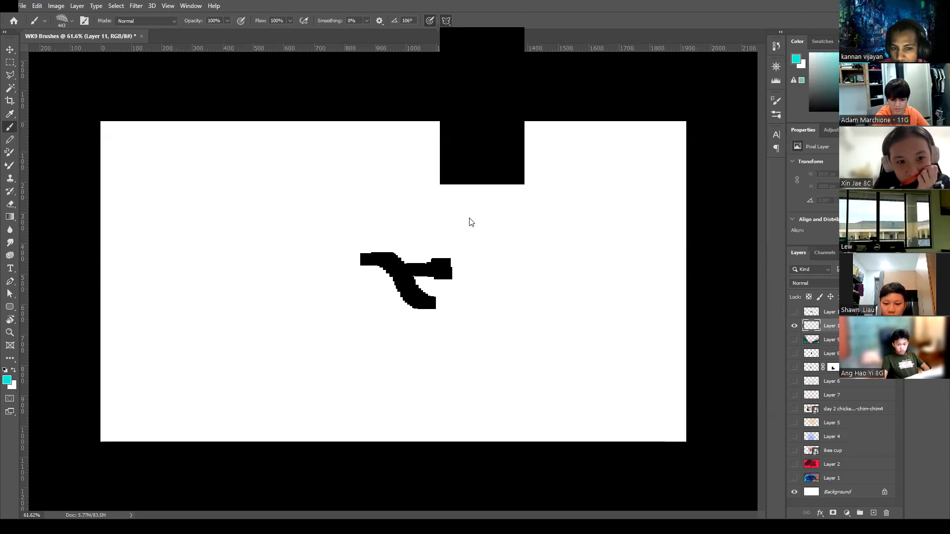
pyautogui.click(485, 253)
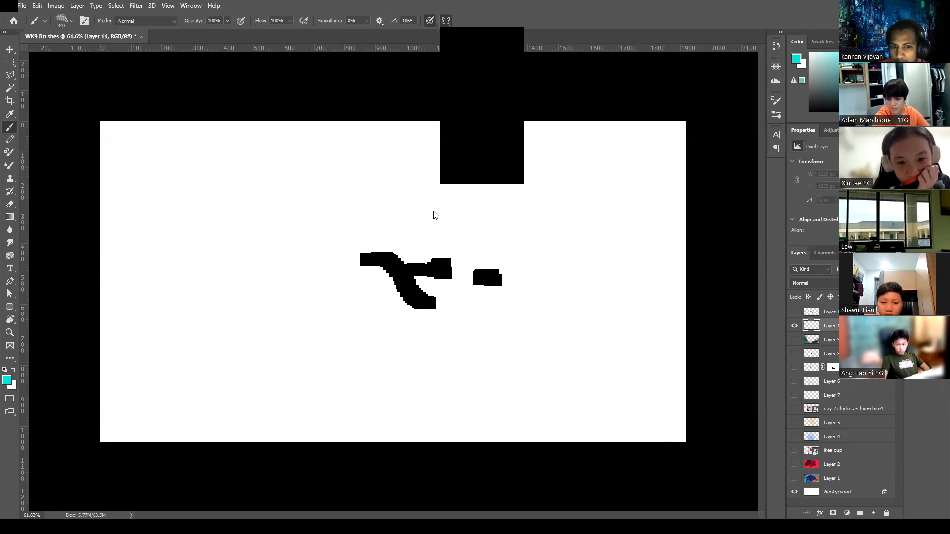
pyautogui.moveTo(527, 179)
pyautogui.mouseDown()
pyautogui.moveTo(500, 174)
pyautogui.moveTo(434, 206)
pyautogui.mouseUp()
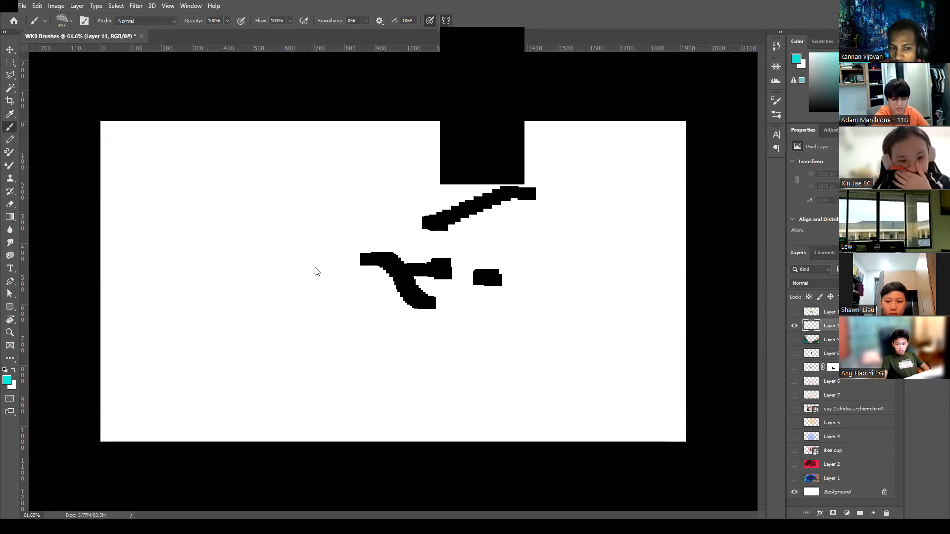
pyautogui.moveTo(557, 385); pyautogui.dragTo(714, 392)
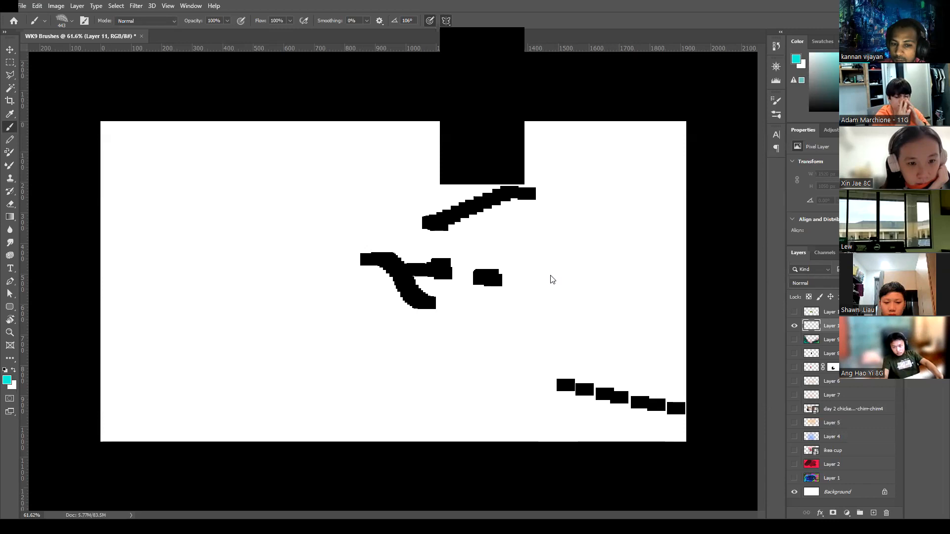
pyautogui.moveTo(653, 371); pyautogui.dragTo(599, 403)
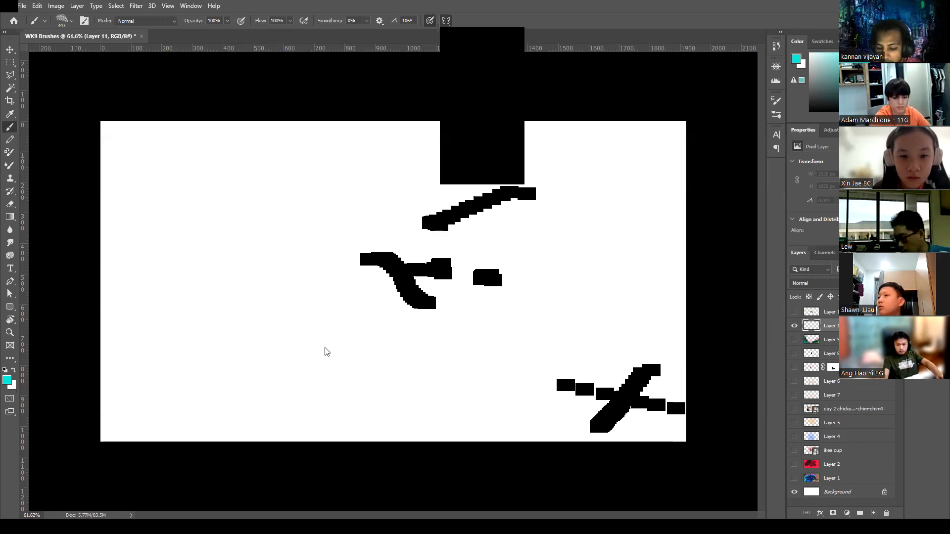
pyautogui.click(342, 372)
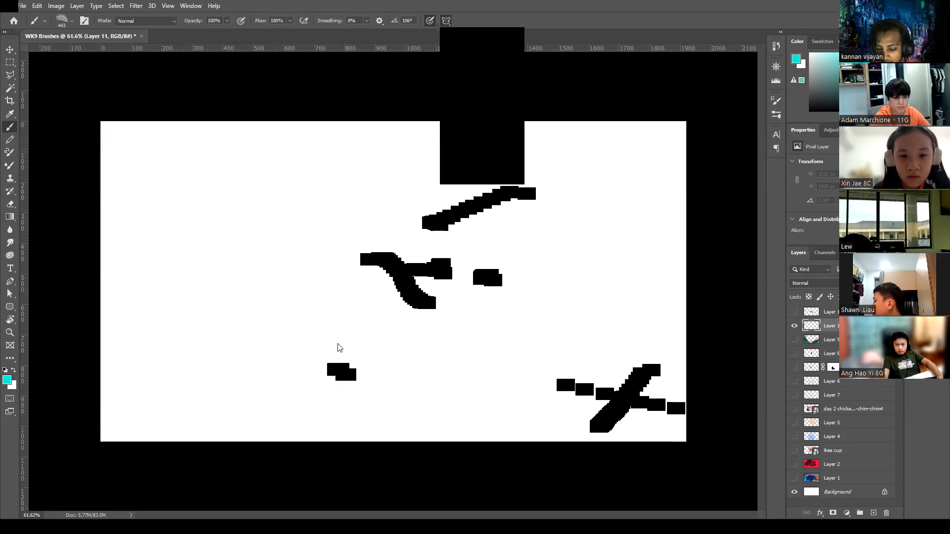